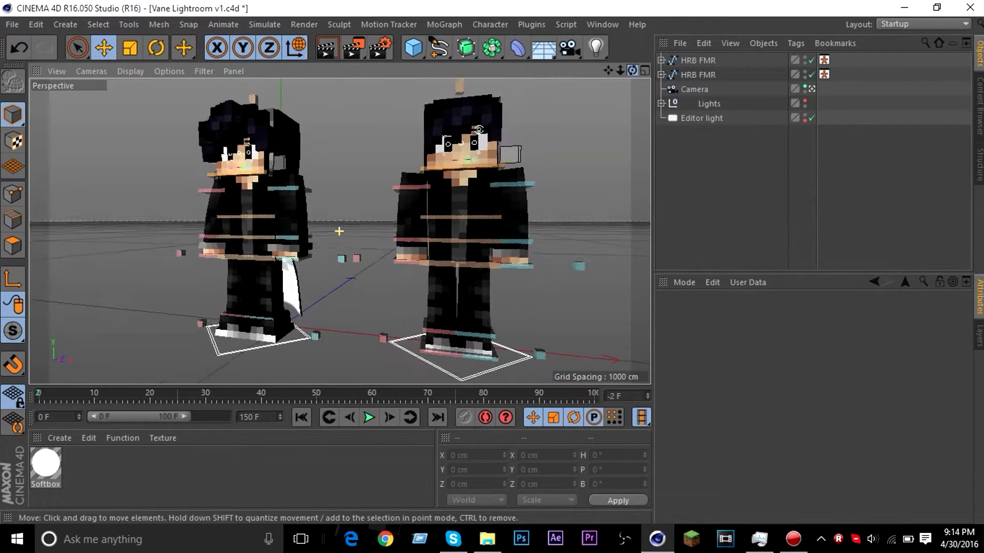
# - Examine the two HRB FMR character rigs and compare their 5.0 OPTIONS settings
pyautogui.moveTo(608, 70); pyautogui.dragTo(596, 68)
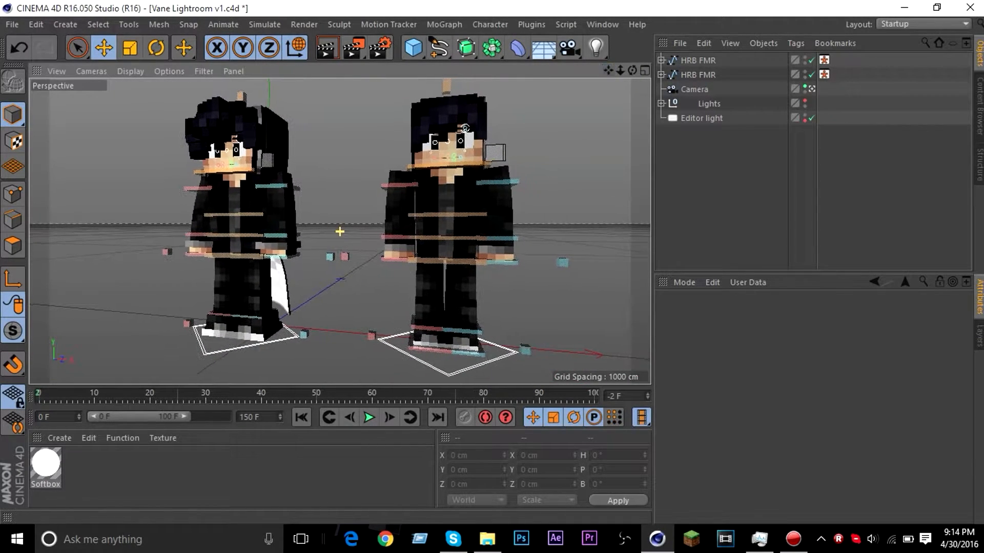
pyautogui.keyDown('alt'); pyautogui.moveTo(464, 127); pyautogui.dragTo(466, 200); pyautogui.keyUp('alt')
pyautogui.moveTo(632, 71)
pyautogui.mouseDown()
pyautogui.moveTo(636, 102)
pyautogui.moveTo(628, 30)
pyautogui.moveTo(702, 31)
pyautogui.moveTo(650, 44)
pyautogui.moveTo(617, 41)
pyautogui.moveTo(607, 26)
pyautogui.moveTo(666, 58)
pyautogui.moveTo(623, 51)
pyautogui.moveTo(635, 59)
pyautogui.moveTo(601, 66)
pyautogui.moveTo(623, 66)
pyautogui.mouseUp()
pyautogui.click(698, 60)
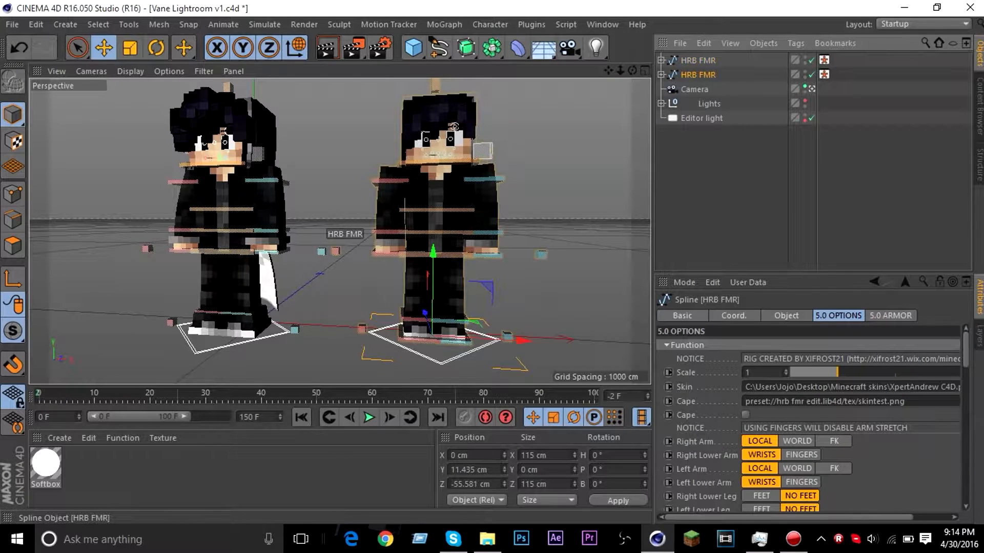
pyautogui.rightClick(701, 61)
pyautogui.click(698, 75)
pyautogui.rightClick(696, 61)
pyautogui.click(695, 74)
pyautogui.click(697, 60)
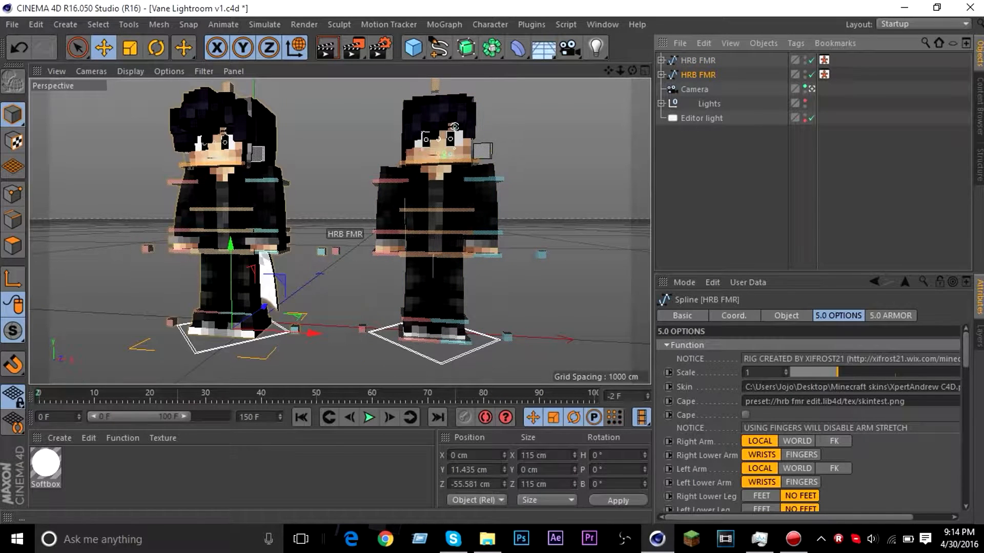
pyautogui.scroll(-5, 340, 232)
pyautogui.scroll(5, 340, 232)
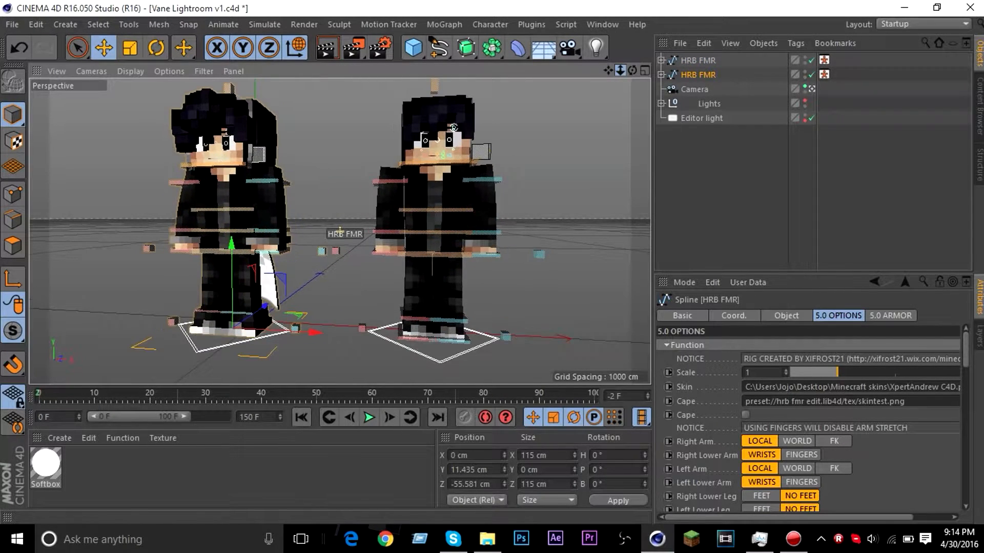
# - Compare the plain rig with the rig that has modelled hair from the front, selecting each in turn
pyautogui.moveTo(339, 231)
pyautogui.keyDown('alt'); pyautogui.mouseDown()
pyautogui.moveTo(382, 223)
pyautogui.moveTo(302, 238)
pyautogui.moveTo(339, 241)
pyautogui.moveTo(339, 230)
pyautogui.mouseUp(); pyautogui.keyUp('alt')
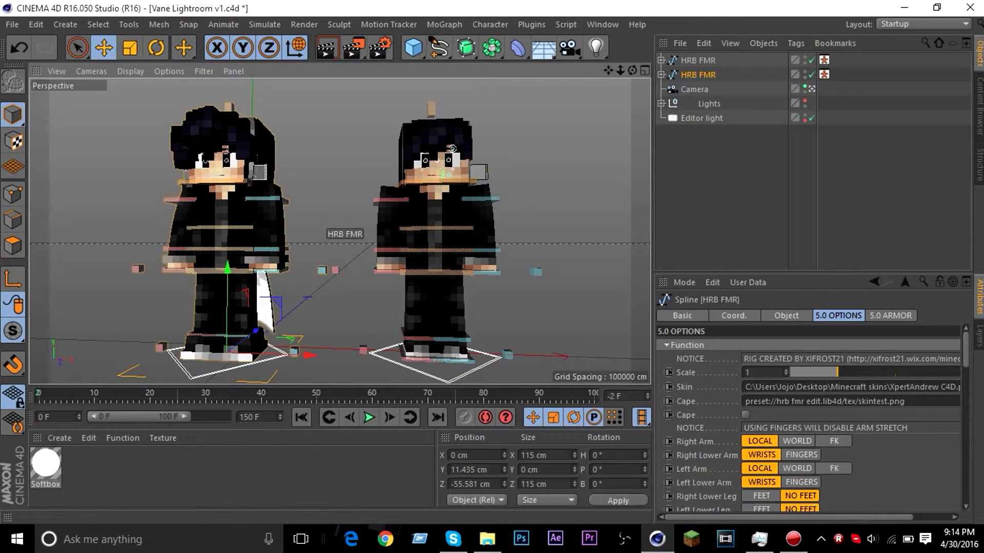
pyautogui.click(793, 539)
pyautogui.click(793, 539)
pyautogui.keyDown('alt'); pyautogui.moveTo(339, 230); pyautogui.dragTo(339, 230); pyautogui.keyUp('alt')
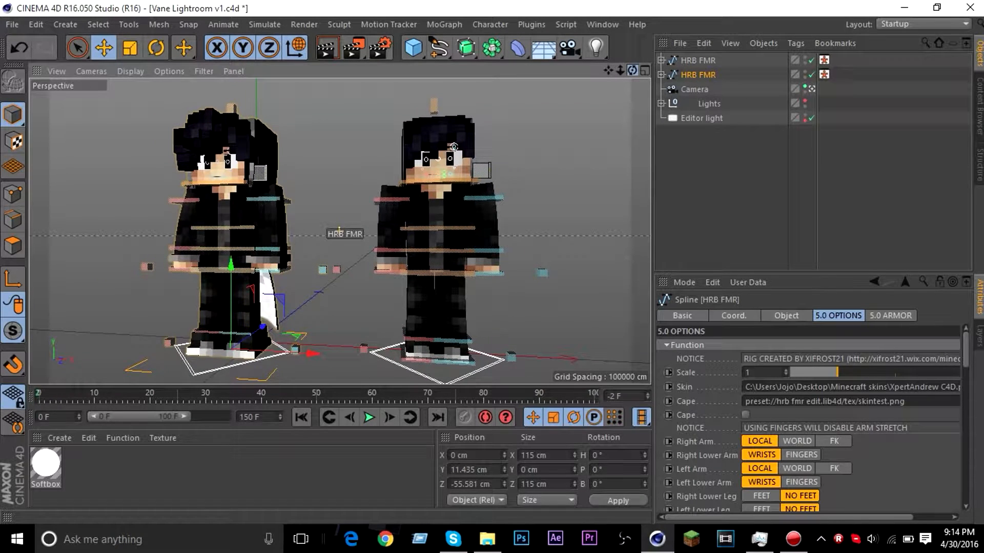
pyautogui.click(454, 147)
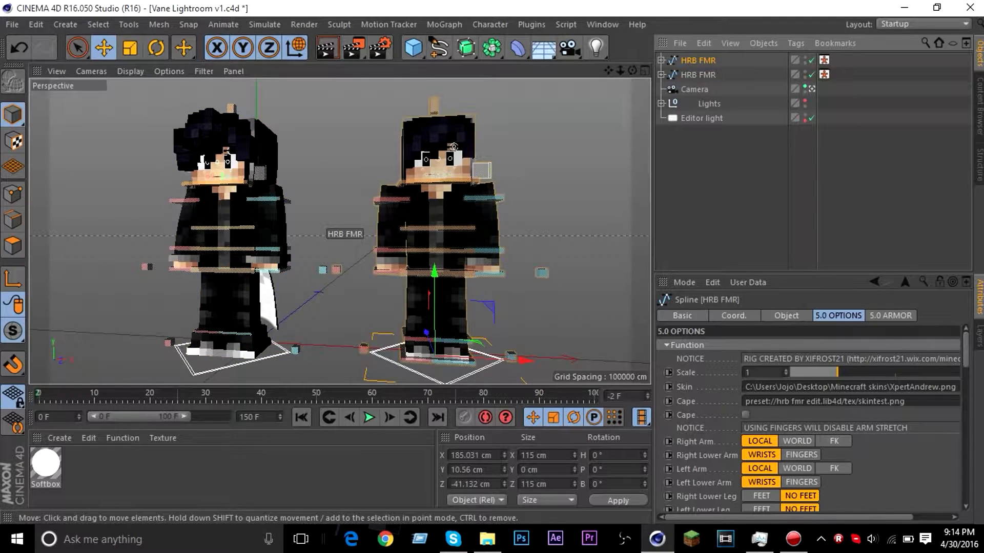
pyautogui.moveTo(453, 147)
pyautogui.mouseDown()
pyautogui.moveTo(454, 82)
pyautogui.moveTo(454, 164)
pyautogui.moveTo(453, 81)
pyautogui.moveTo(453, 147)
pyautogui.mouseUp()
pyautogui.click(698, 75)
pyautogui.moveTo(608, 71); pyautogui.dragTo(672, 67)
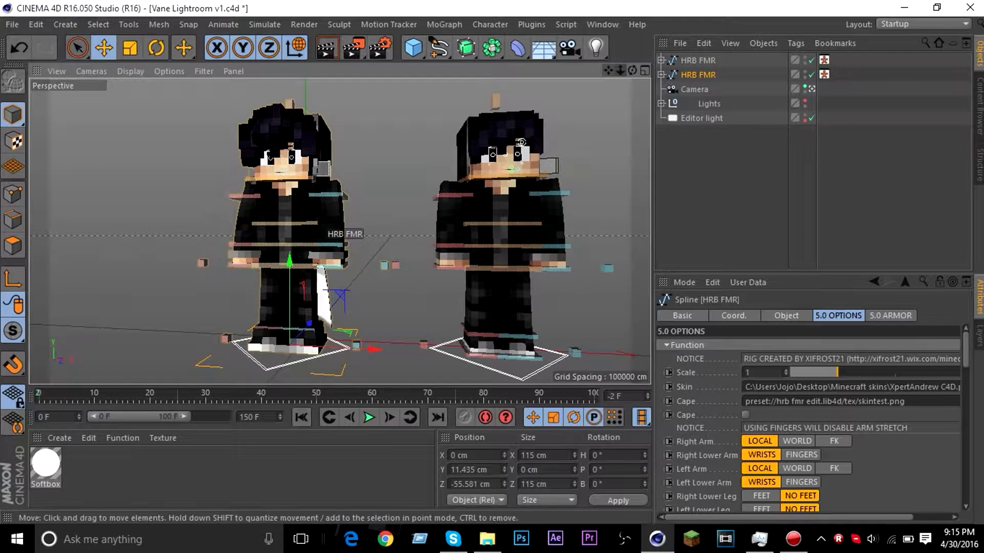
# - Inspect the modelled-hair rig up close and from several angles beside the plain rig
pyautogui.moveTo(290, 264)
pyautogui.mouseDown()
pyautogui.moveTo(289, 228)
pyautogui.moveTo(290, 264)
pyautogui.mouseUp()
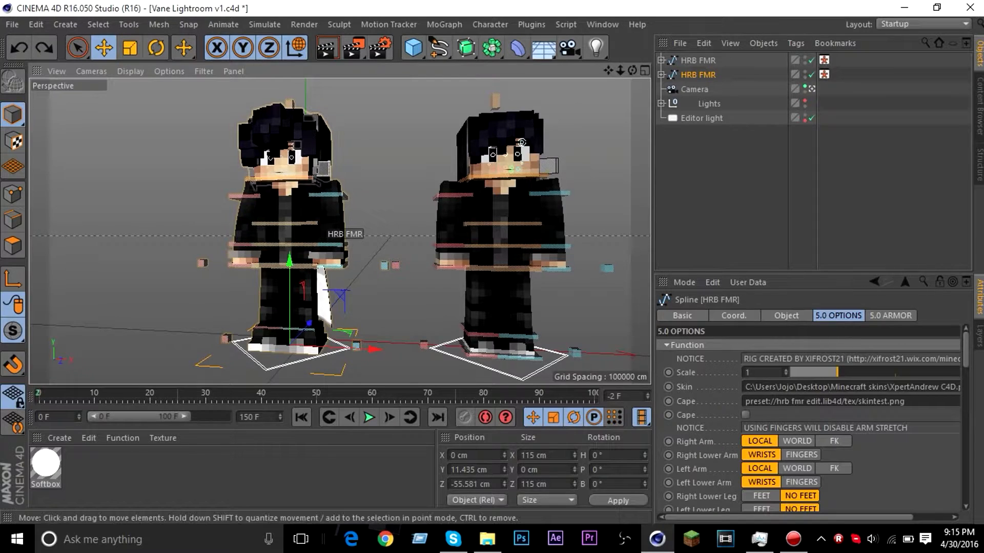
pyautogui.scroll(8, 275, 117)
pyautogui.moveTo(632, 70); pyautogui.dragTo(613, 4)
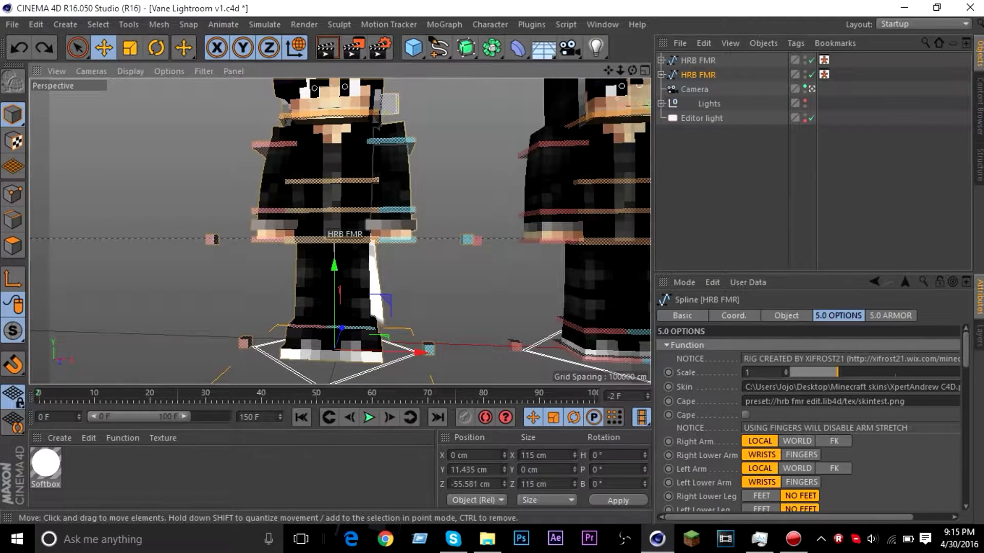
pyautogui.moveTo(632, 70); pyautogui.dragTo(340, 230)
pyautogui.moveTo(632, 70)
pyautogui.mouseDown()
pyautogui.moveTo(653, 75)
pyautogui.moveTo(650, 84)
pyautogui.moveTo(597, 87)
pyautogui.moveTo(634, 75)
pyautogui.moveTo(621, 85)
pyautogui.moveTo(673, 82)
pyautogui.moveTo(645, 76)
pyautogui.moveTo(658, 68)
pyautogui.moveTo(595, 69)
pyautogui.moveTo(647, 71)
pyautogui.mouseUp()
pyautogui.click(698, 60)
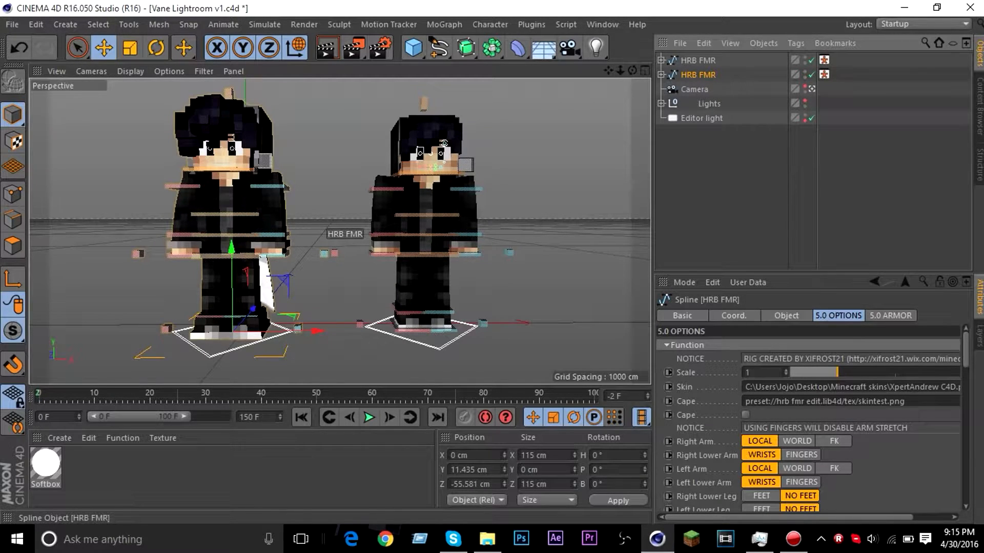
# - Set the plain HRB FMR rig's X, Y and Z position to 0 cm
pyautogui.click(698, 60)
pyautogui.moveTo(608, 70); pyautogui.dragTo(689, 49)
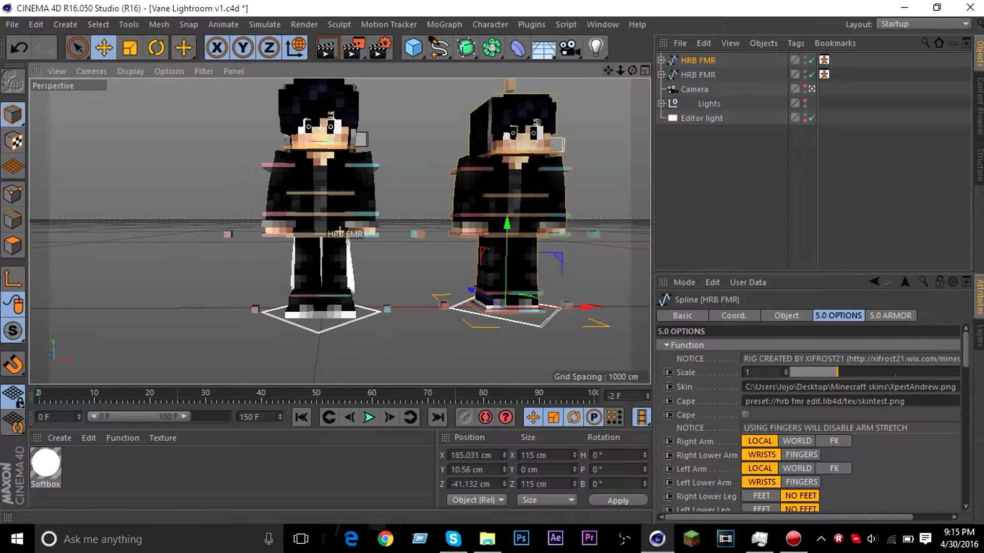
pyautogui.click(734, 316)
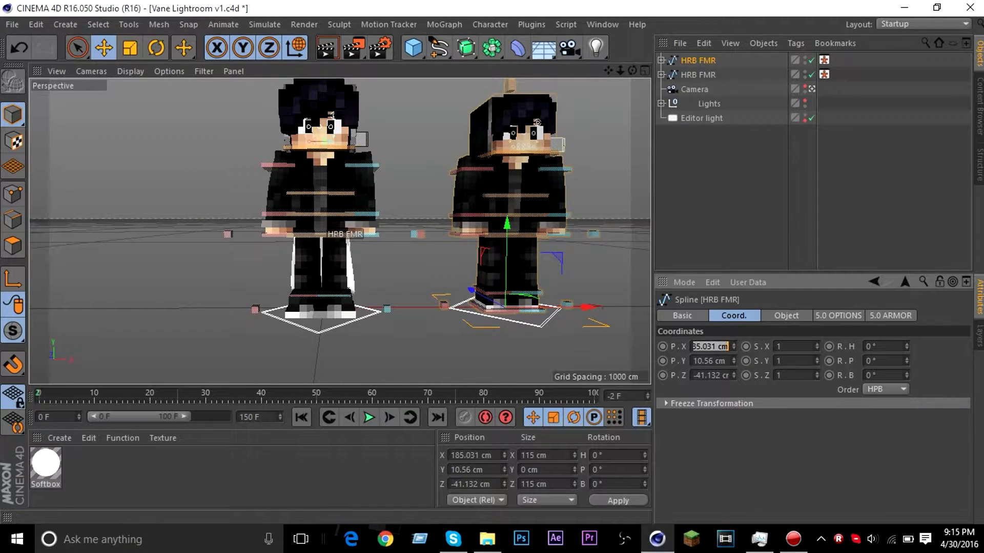
pyautogui.write('0')
pyautogui.press('Tab')
pyautogui.write('0')
pyautogui.press('Return')
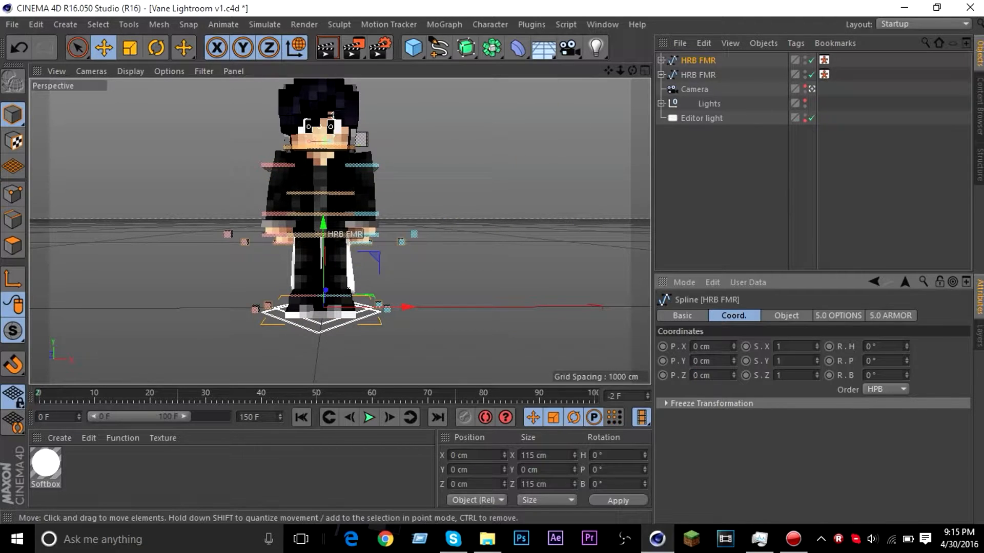
# - Move the modelled-hair HRB FMR rig away from the plain one, to about 464 cm on X
pyautogui.click(698, 75)
pyautogui.moveTo(401, 242); pyautogui.dragTo(522, 237)
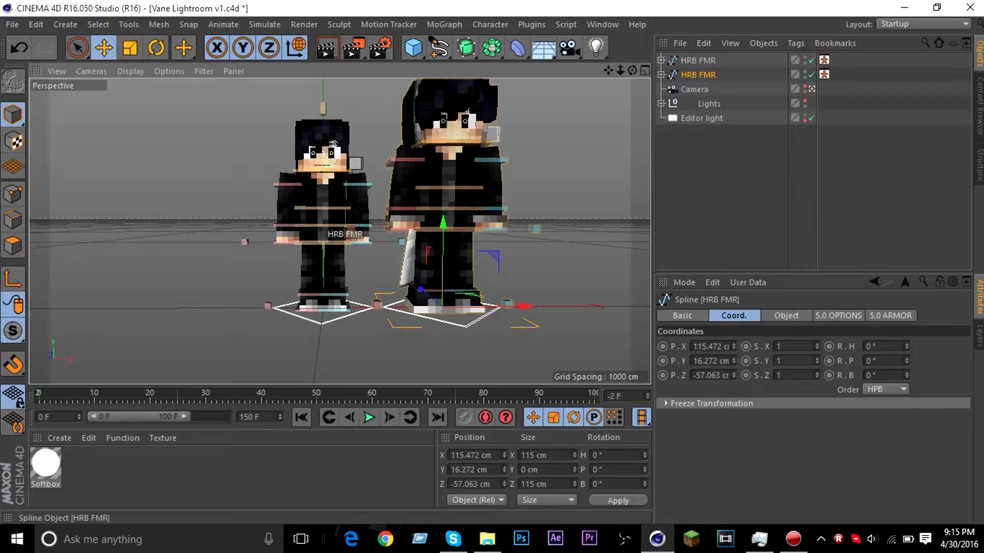
pyautogui.moveTo(526, 307); pyautogui.dragTo(892, 307)
pyautogui.scroll(-6, 339, 231)
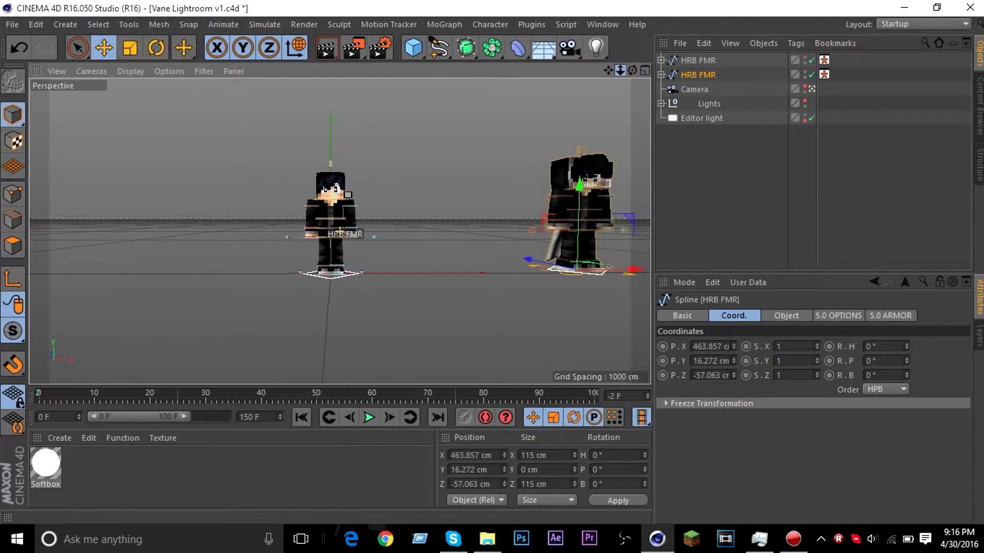
pyautogui.scroll(8, 339, 232)
pyautogui.keyDown('alt'); pyautogui.moveTo(339, 231); pyautogui.dragTo(360, 247, button='middle'); pyautogui.keyUp('alt')
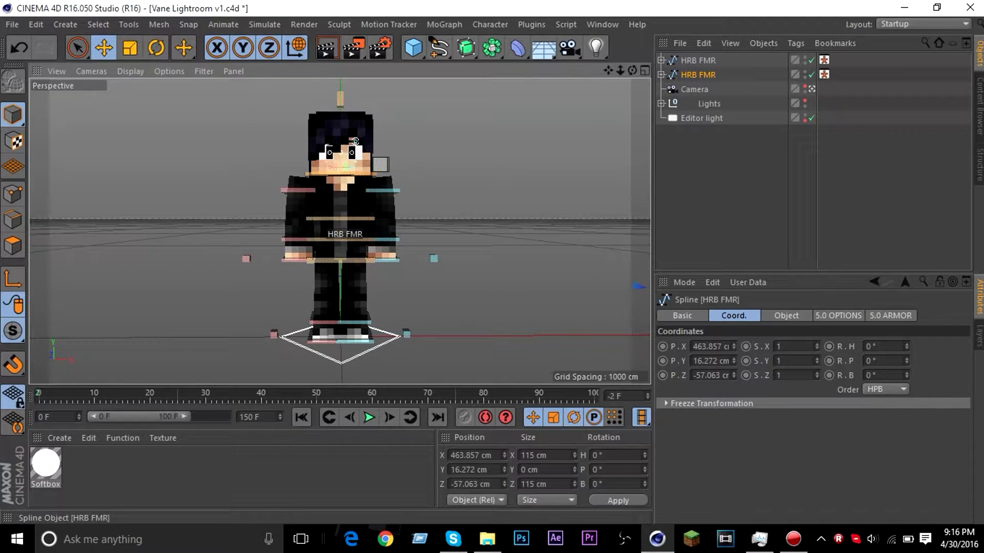
# - Check the scene's layer list and return to the modelled-hair rig's 5.0 OPTIONS
pyautogui.click(979, 336)
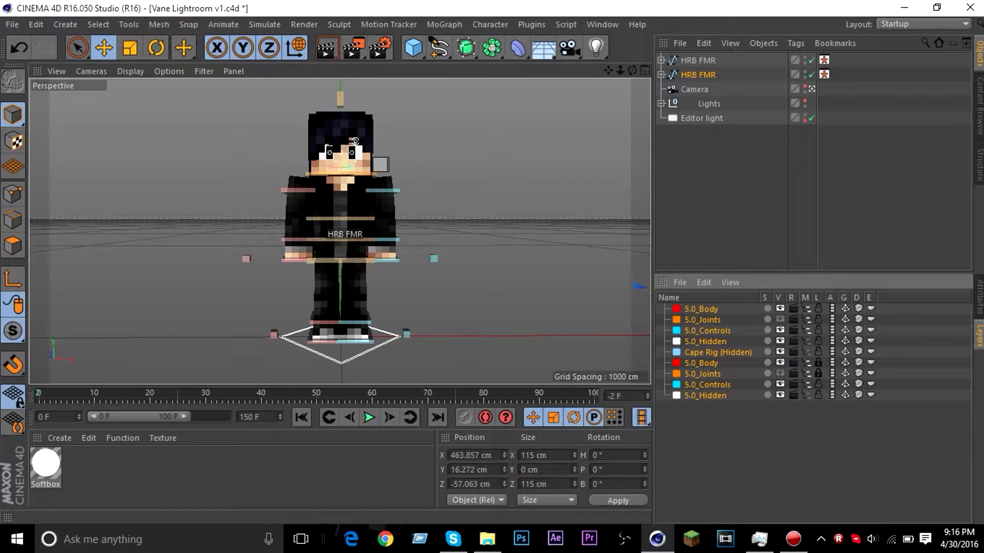
pyautogui.click(979, 297)
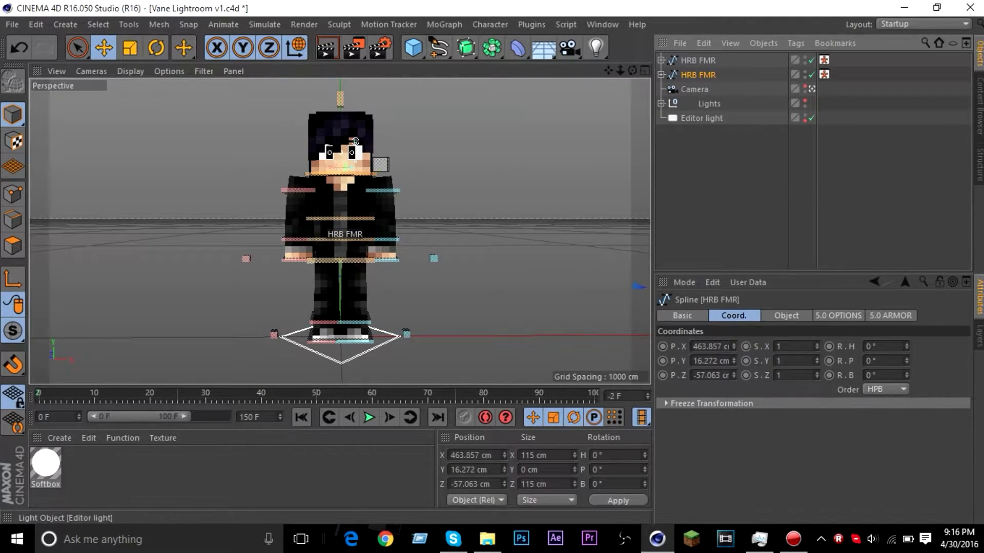
pyautogui.click(838, 315)
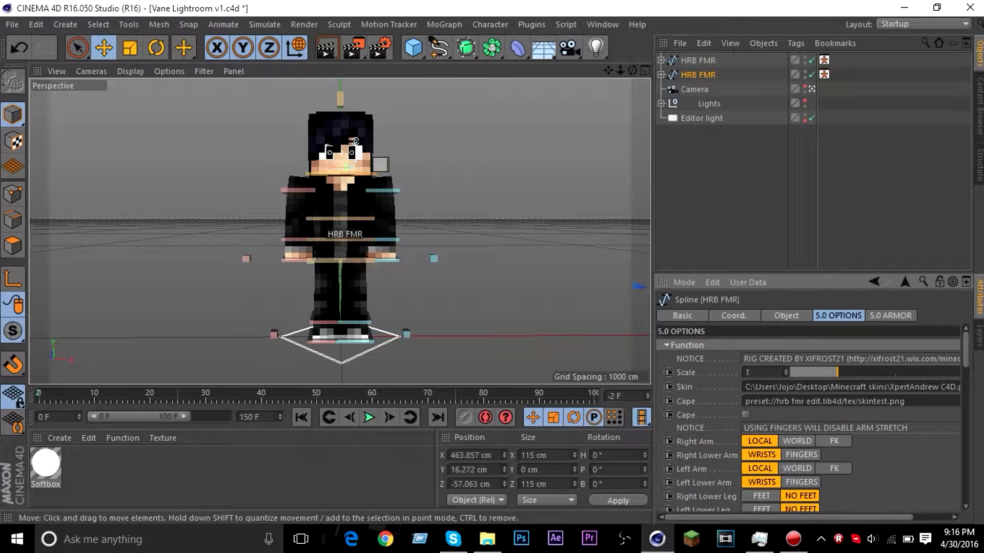
# - Browse the Minecraft skins folder in File Explorer and return to the plain rig in Cinema 4D
pyautogui.click(487, 539)
pyautogui.scroll(15, 338, 308)
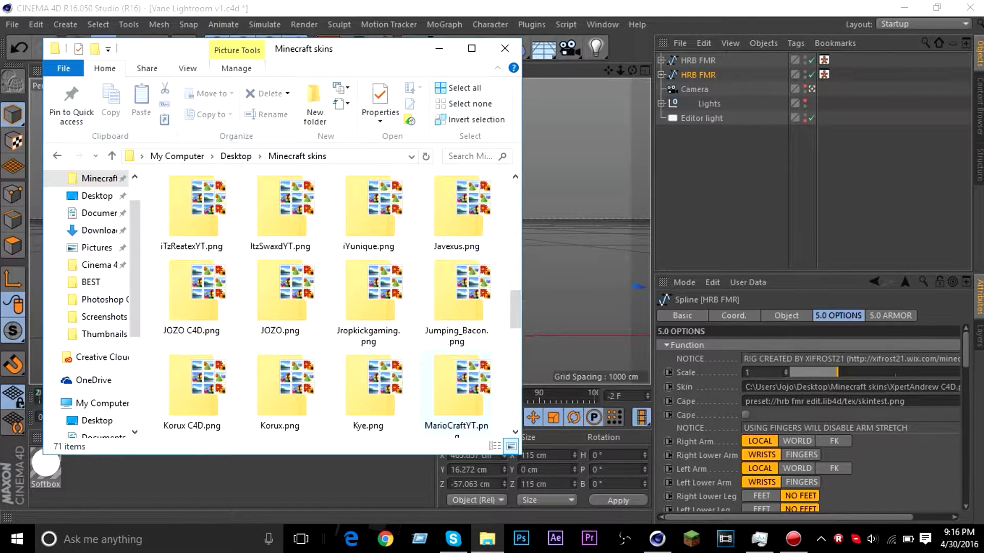
pyautogui.scroll(2, 317, 308)
pyautogui.scroll(2, 98, 218)
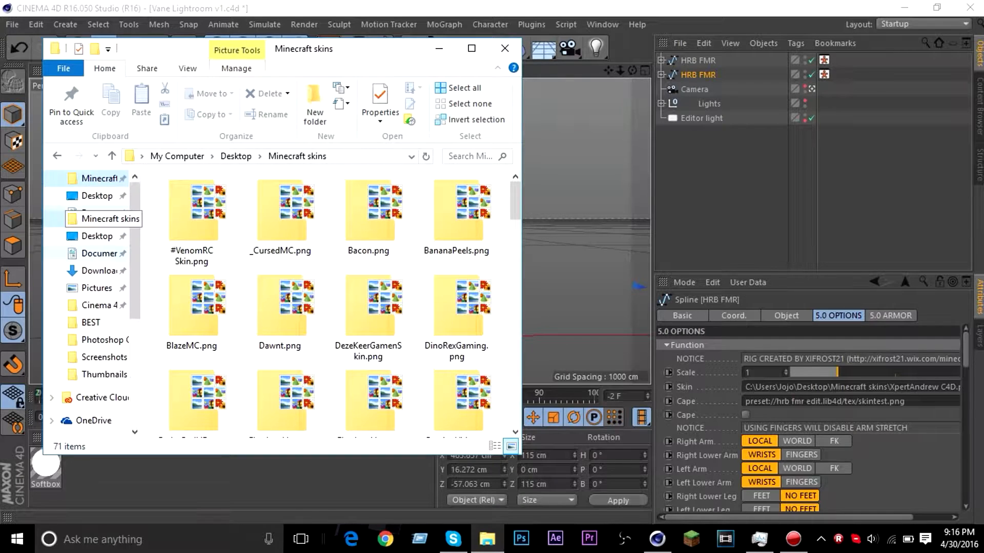
pyautogui.click(442, 49)
pyautogui.click(454, 539)
pyautogui.click(454, 539)
pyautogui.moveTo(621, 71)
pyautogui.mouseDown()
pyautogui.moveTo(612, 75)
pyautogui.moveTo(671, 54)
pyautogui.moveTo(632, 66)
pyautogui.mouseUp()
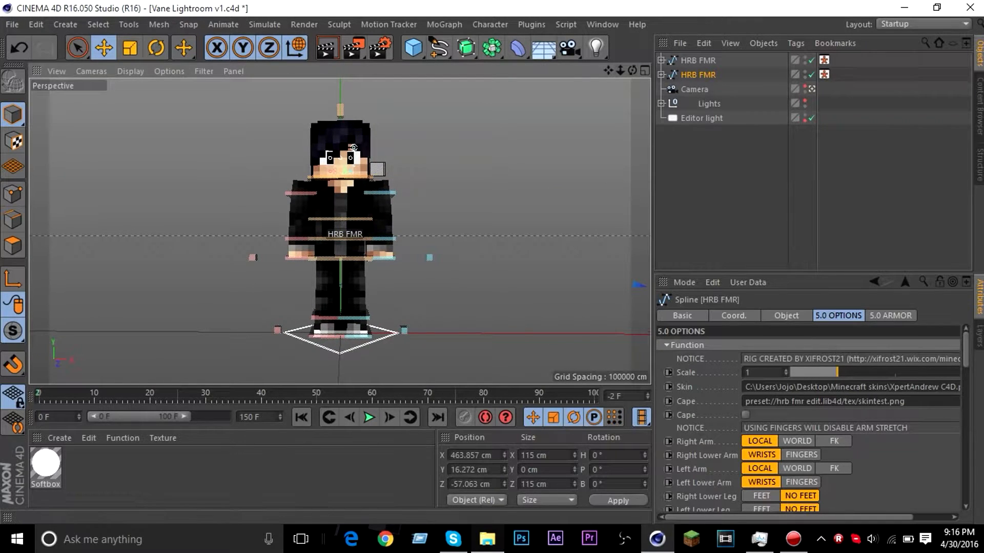
# - Preview skin images from ItsBurst.png to Jropkickgaming.png in the Minecraft skins folder, and return to the rig in Cinema 4D
pyautogui.click(487, 539)
pyautogui.scroll(-5, 333, 307)
pyautogui.scroll(5, 333, 307)
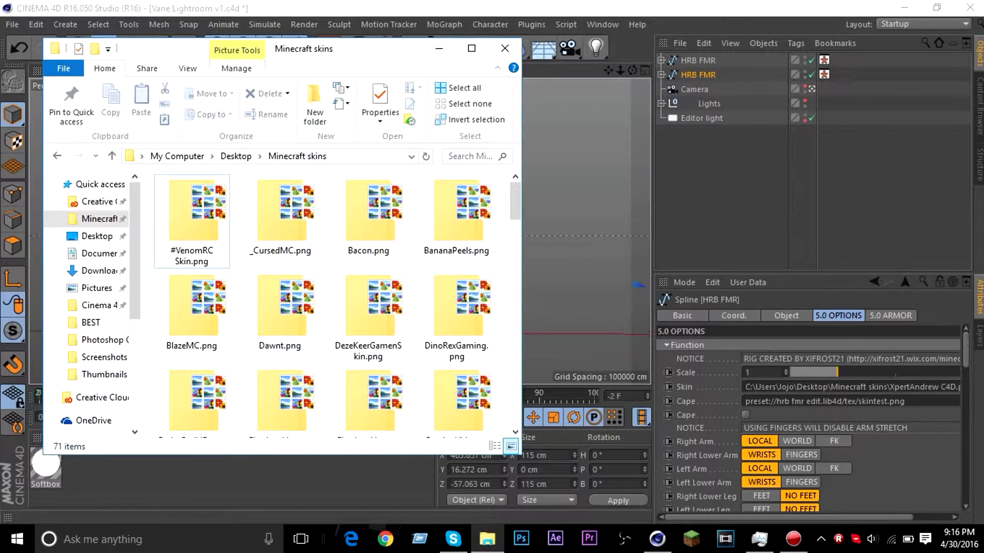
pyautogui.scroll(-10, 280, 211)
pyautogui.doubleClick(279, 211)
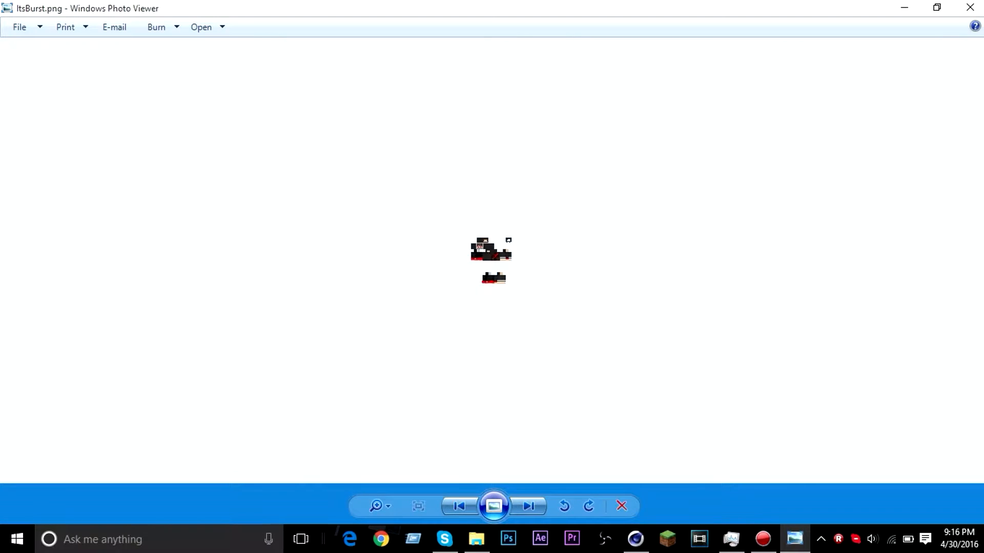
pyautogui.press('Right')
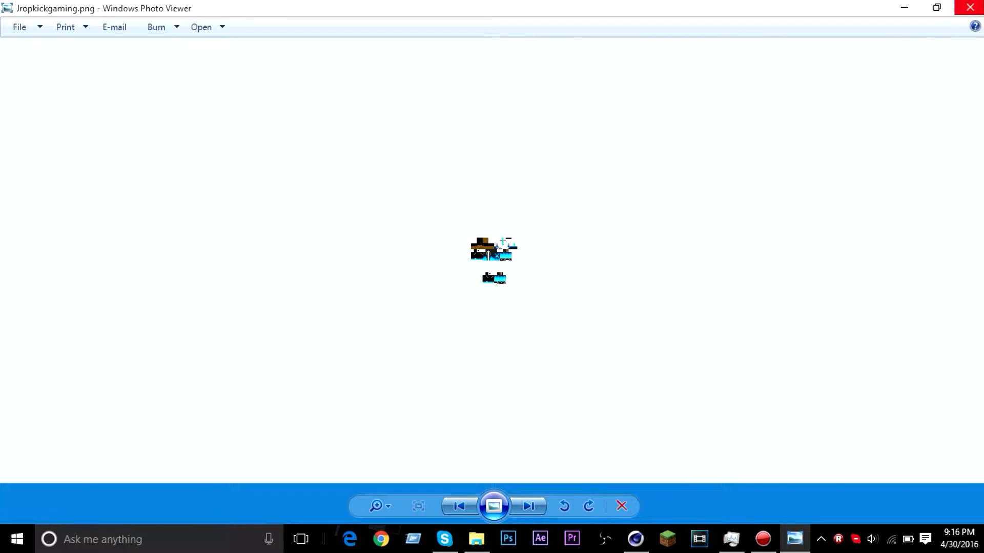
pyautogui.click(970, 7)
pyautogui.click(443, 44)
pyautogui.moveTo(632, 71); pyautogui.dragTo(328, 82)
pyautogui.moveTo(356, 148)
pyautogui.keyDown('alt'); pyautogui.mouseDown()
pyautogui.moveTo(367, 138)
pyautogui.moveTo(380, 148)
pyautogui.moveTo(430, 146)
pyautogui.moveTo(358, 159)
pyautogui.moveTo(353, 147)
pyautogui.mouseUp(); pyautogui.keyUp('alt')
# - Preview Javexus.png and iTzReatexYT C4D.png from the Minecraft skins folder, and return to the rig in Cinema 4D
pyautogui.click(487, 539)
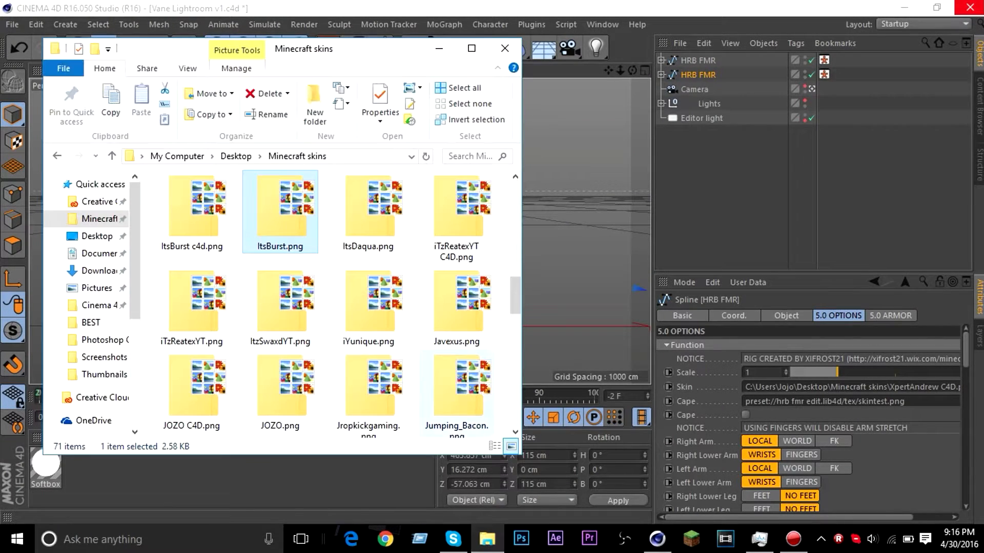
pyautogui.doubleClick(456, 302)
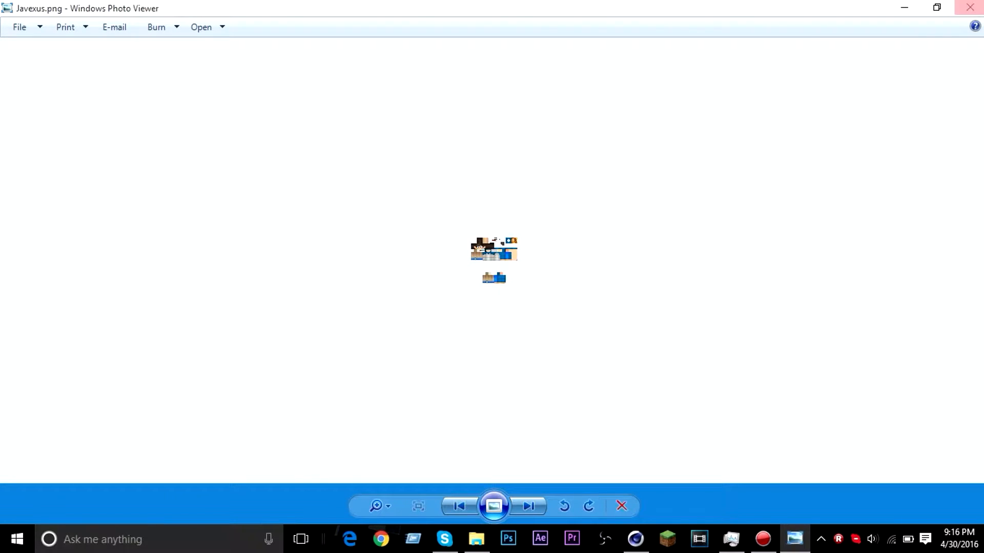
pyautogui.click(973, 6)
pyautogui.doubleClick(456, 218)
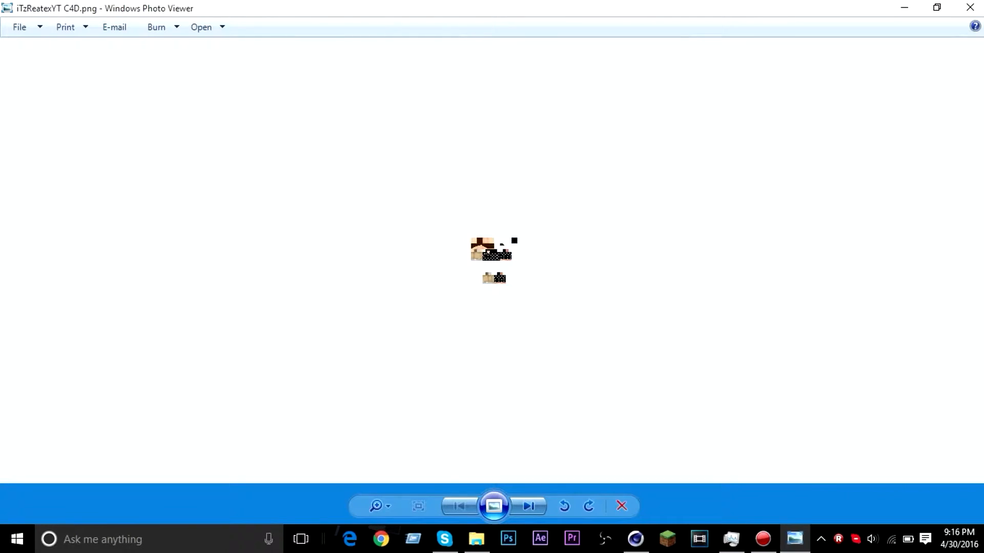
pyautogui.click(970, 7)
pyautogui.click(440, 45)
pyautogui.keyDown('alt'); pyautogui.moveTo(355, 158); pyautogui.dragTo(354, 148); pyautogui.keyUp('alt')
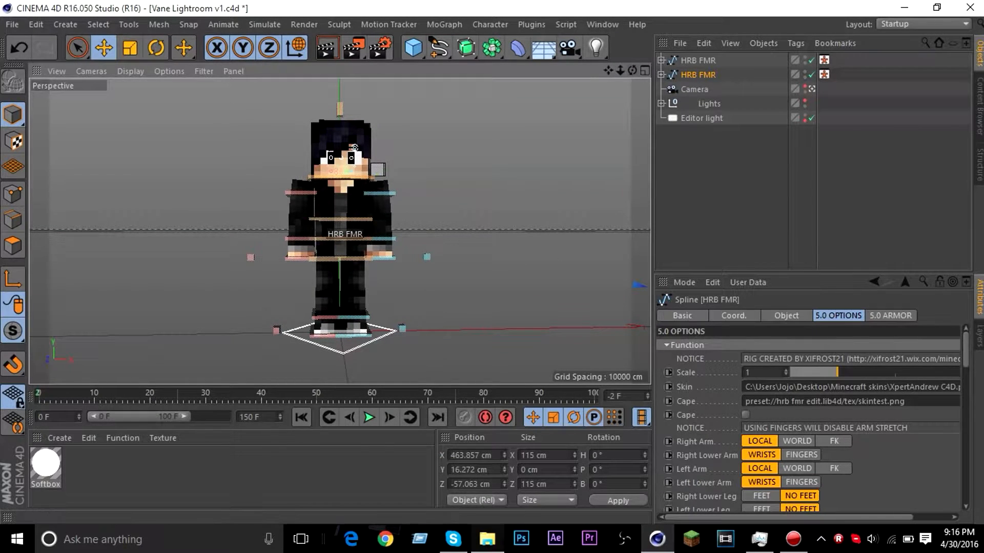
# - Select ItsDaqua.png in the Minecraft skins folder and return to the Skin path in the modelled-hair rig's options
pyautogui.click(487, 539)
pyautogui.click(368, 210)
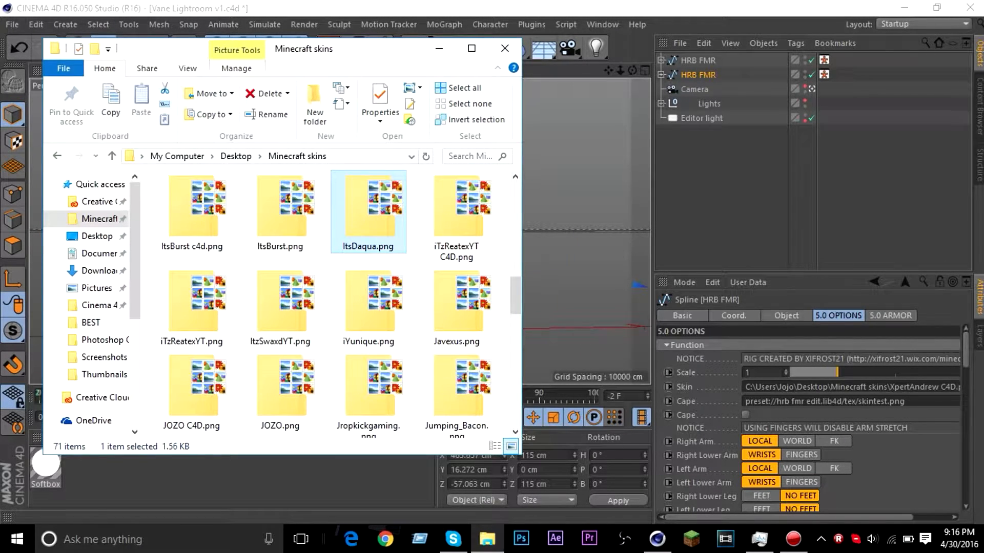
pyautogui.click(898, 387)
pyautogui.moveTo(620, 71)
pyautogui.mouseDown()
pyautogui.moveTo(645, 71)
pyautogui.moveTo(633, 61)
pyautogui.moveTo(631, 86)
pyautogui.moveTo(617, 87)
pyautogui.moveTo(632, 64)
pyautogui.mouseUp()
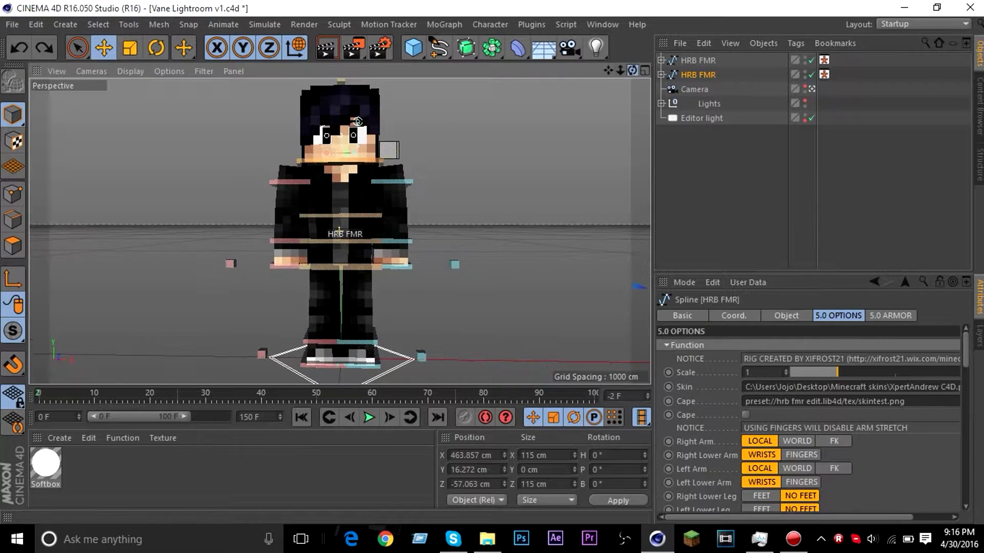
pyautogui.click(698, 75)
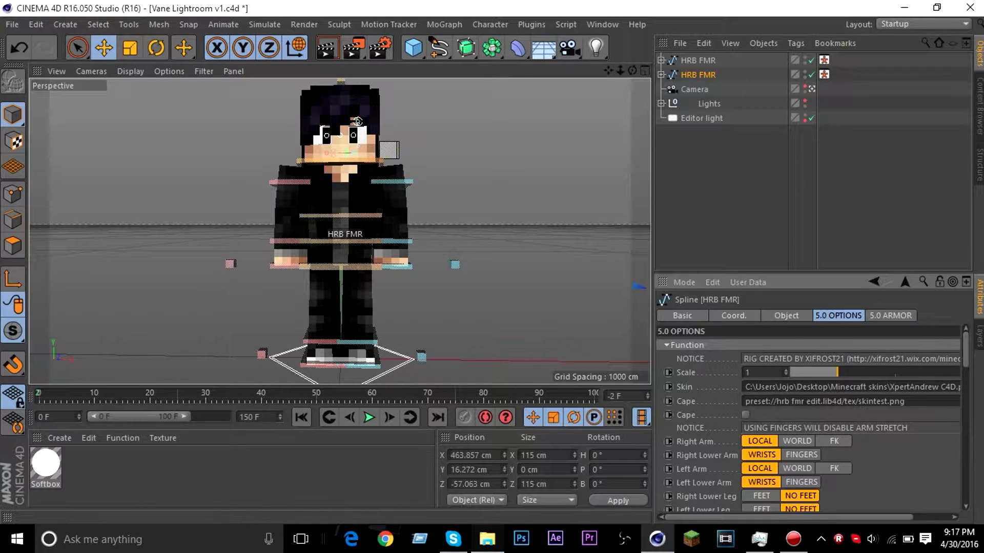
pyautogui.click(487, 539)
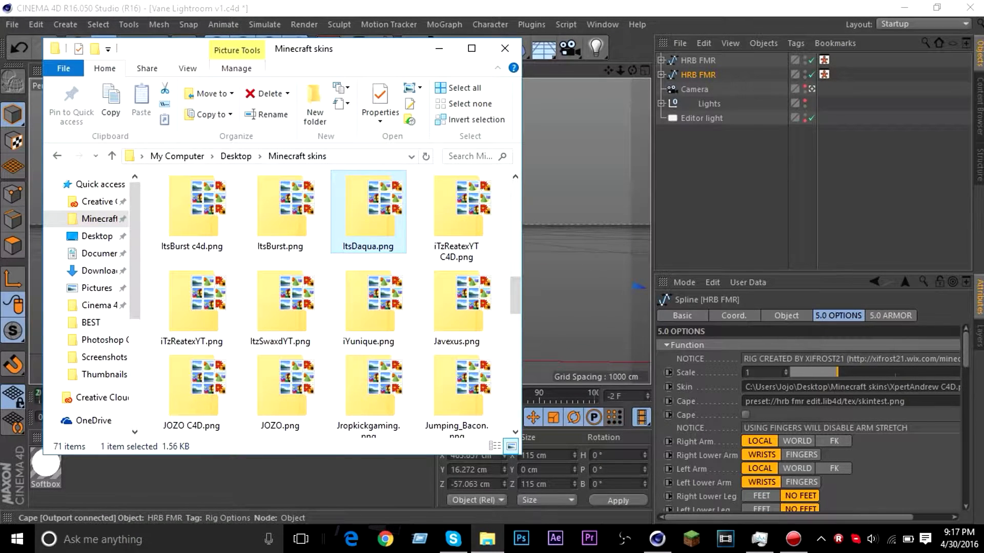
pyautogui.click(878, 386)
pyautogui.scroll(-1, 808, 418)
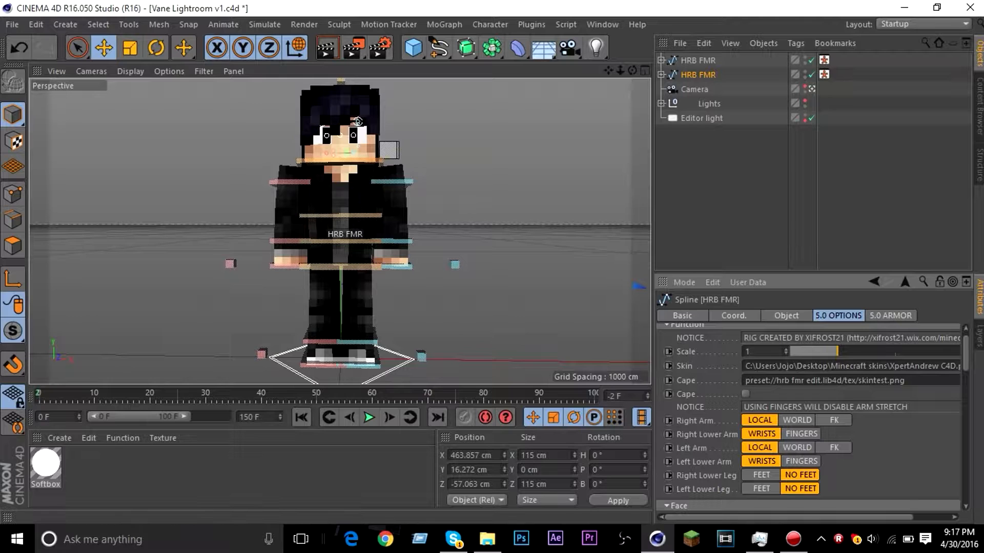
# - Select the first HRB FMR rig, which uses the XpertAndrew.png skin, and inspect the character from several angles
pyautogui.moveTo(632, 70); pyautogui.dragTo(246, 77)
pyautogui.moveTo(359, 121); pyautogui.dragTo(364, 123)
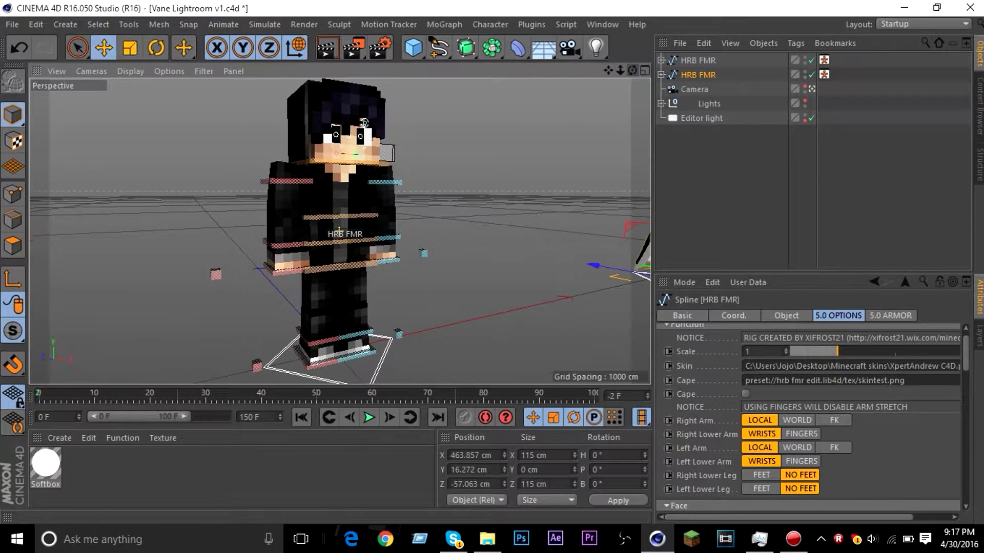
pyautogui.click(698, 60)
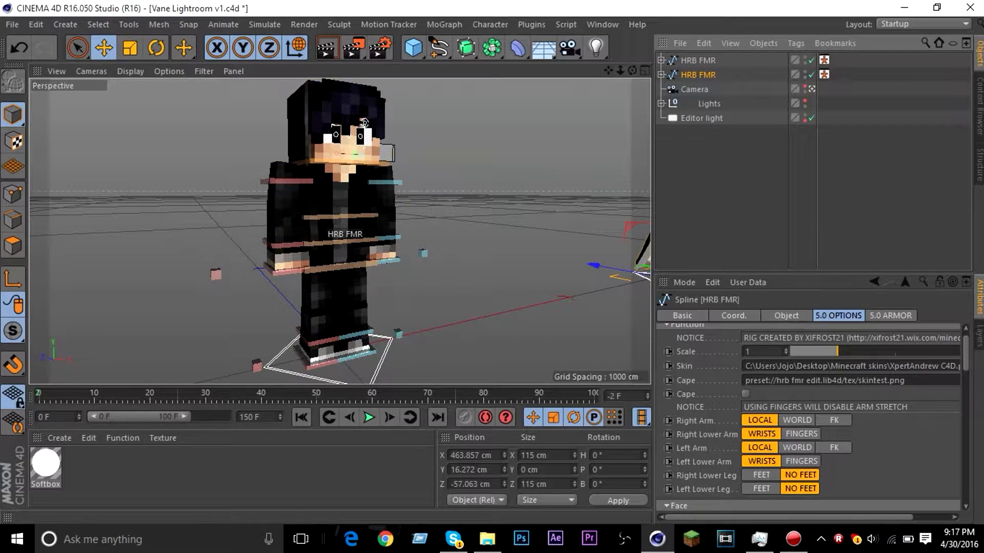
pyautogui.scroll(-2, 340, 231)
pyautogui.click(361, 142)
pyautogui.moveTo(308, 306); pyautogui.dragTo(279, 313)
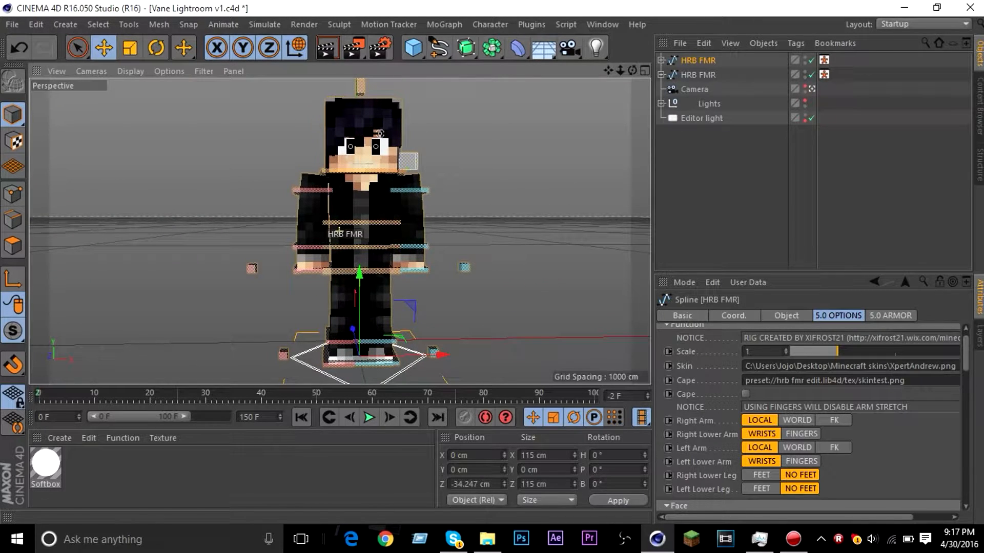
pyautogui.click(339, 231)
pyautogui.moveTo(340, 232)
pyautogui.keyDown('alt'); pyautogui.mouseDown()
pyautogui.moveTo(326, 232)
pyautogui.moveTo(339, 231)
pyautogui.mouseUp(); pyautogui.keyUp('alt')
pyautogui.click(340, 231)
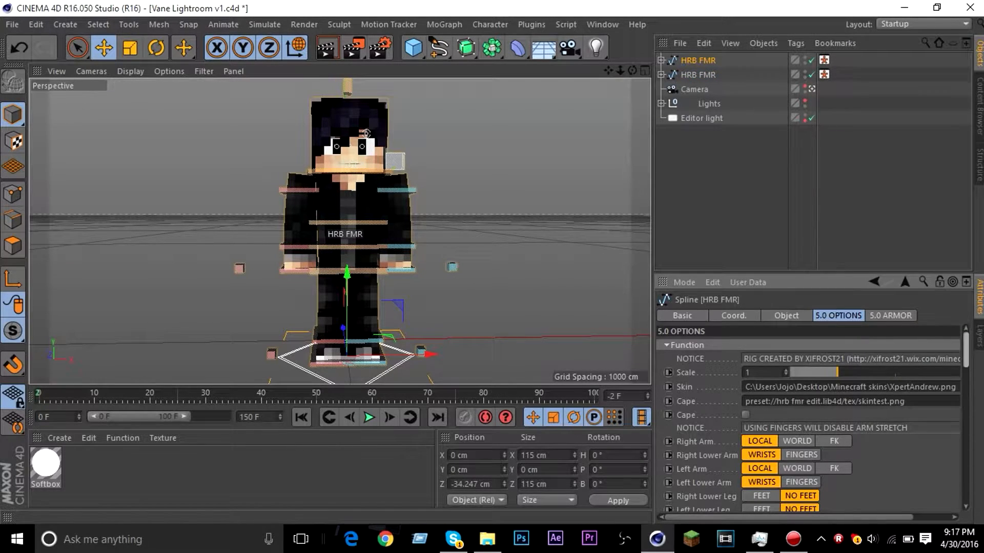
# - Review the selected rig's Body Parts options, its object hierarchy and the scene's layer list
pyautogui.scroll(-10, 809, 418)
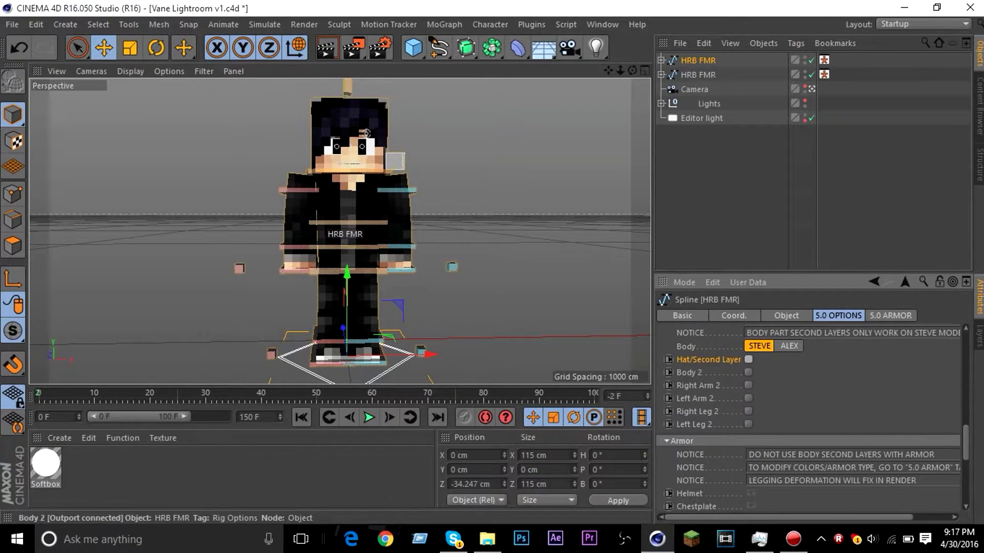
pyautogui.scroll(-5, 810, 409)
pyautogui.scroll(5, 809, 410)
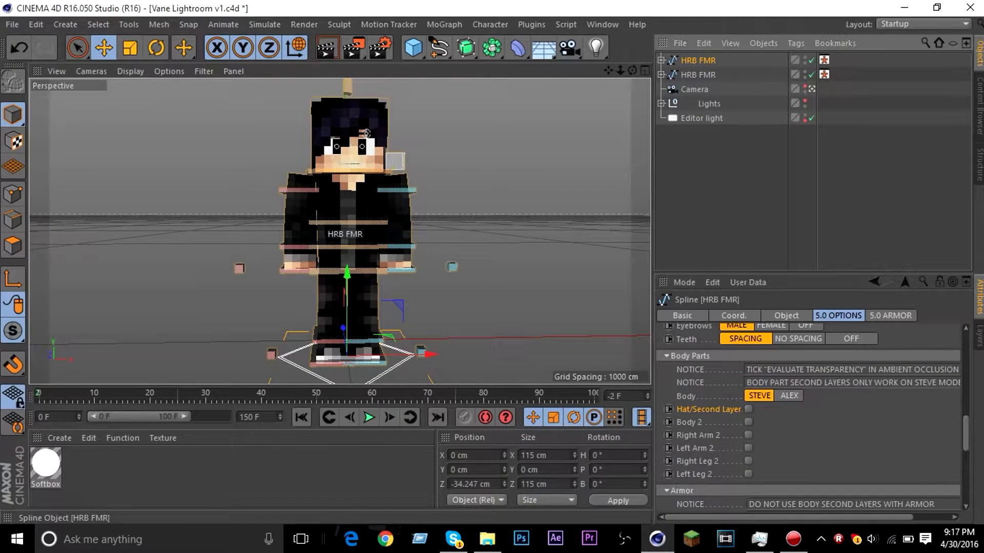
pyautogui.click(661, 60)
pyautogui.click(661, 61)
pyautogui.click(661, 61)
pyautogui.click(661, 60)
pyautogui.click(979, 336)
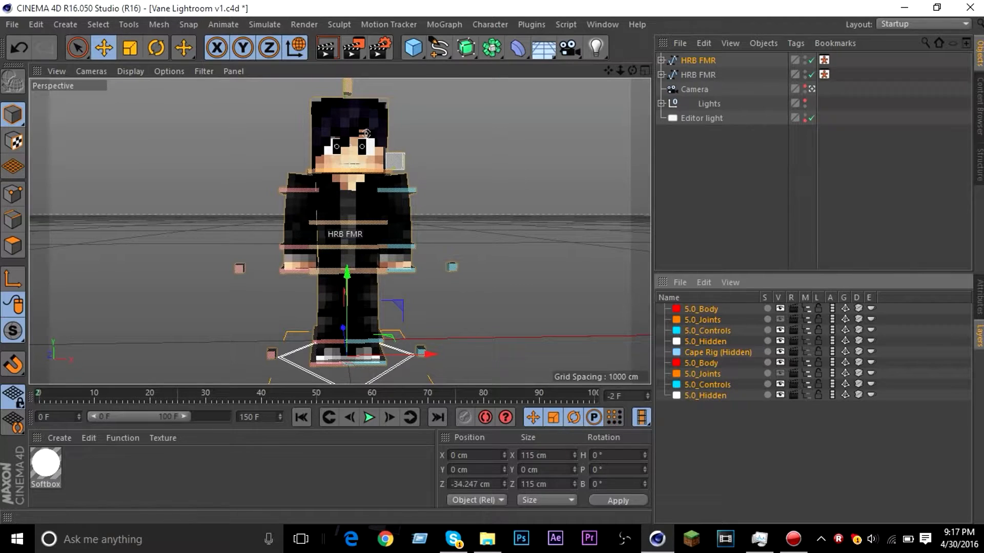
pyautogui.click(979, 298)
# - Expand the first HRB FMR rig down to the objects inside its Head null, with their full names readable
pyautogui.moveTo(738, 148); pyautogui.dragTo(705, 103)
pyautogui.click(698, 61)
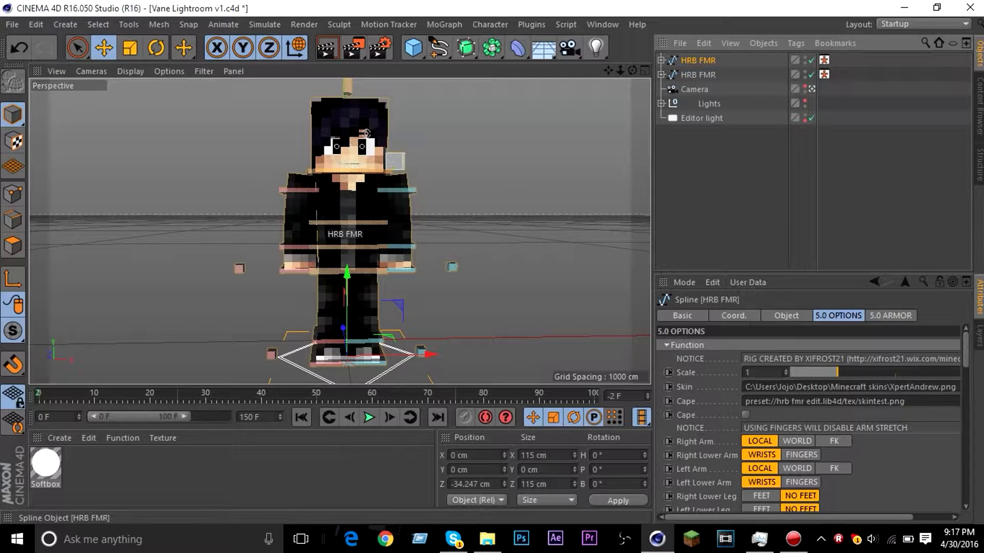
pyautogui.click(661, 61)
pyautogui.click(698, 132)
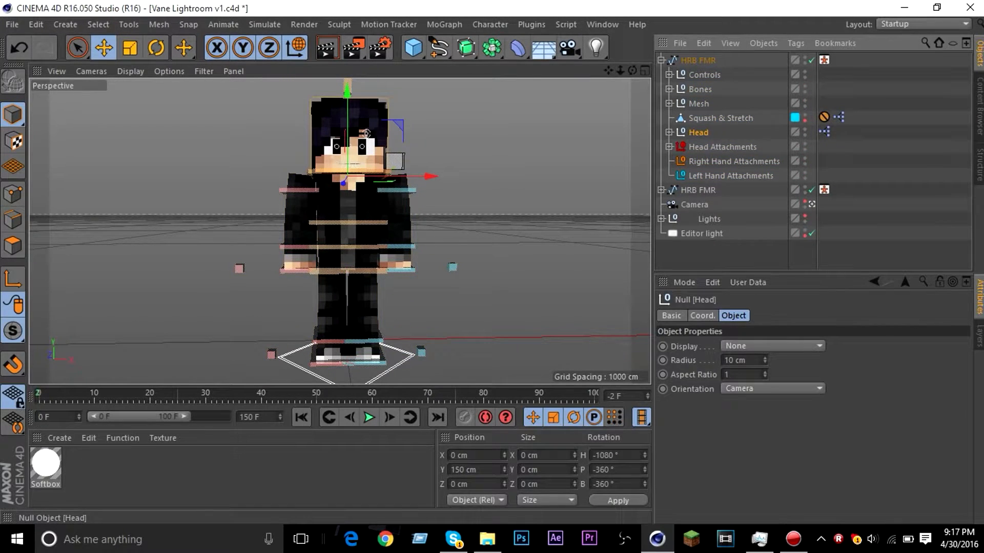
pyautogui.click(669, 132)
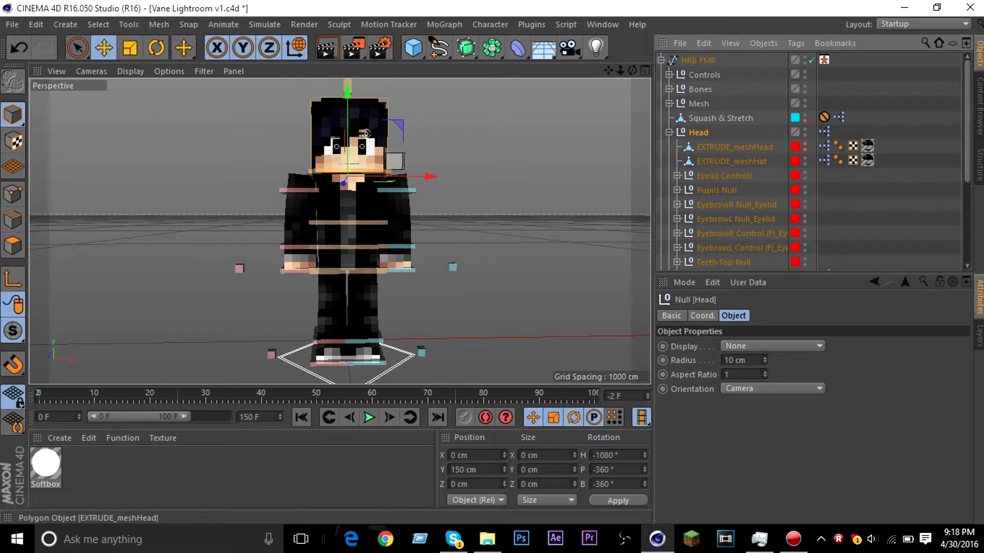
pyautogui.moveTo(788, 169); pyautogui.dragTo(838, 169)
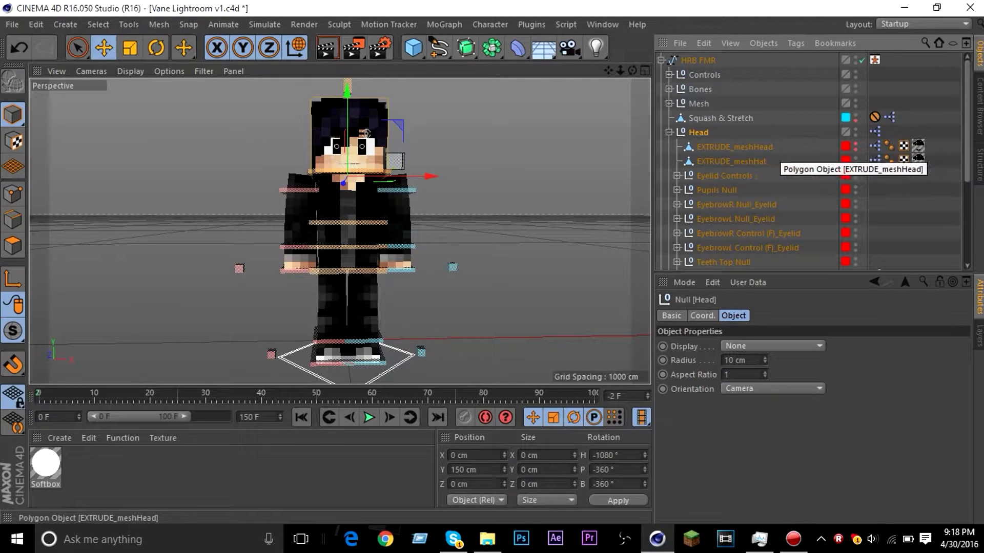
# - Try moving EXTRUDE_meshHat sideways off the head to expose the head mesh, and undo the move
pyautogui.click(738, 147)
pyautogui.click(731, 162)
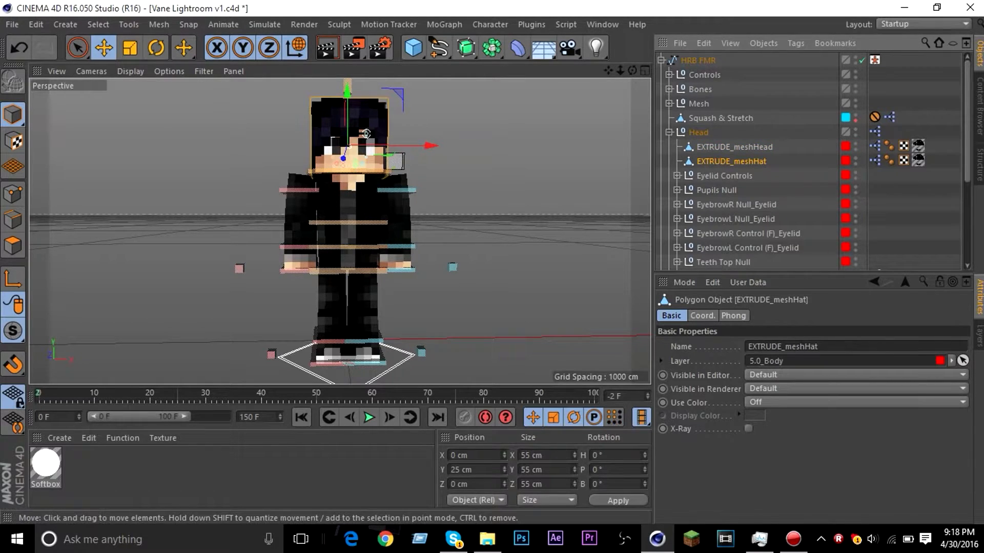
pyautogui.moveTo(430, 146); pyautogui.dragTo(288, 145)
pyautogui.click(734, 147)
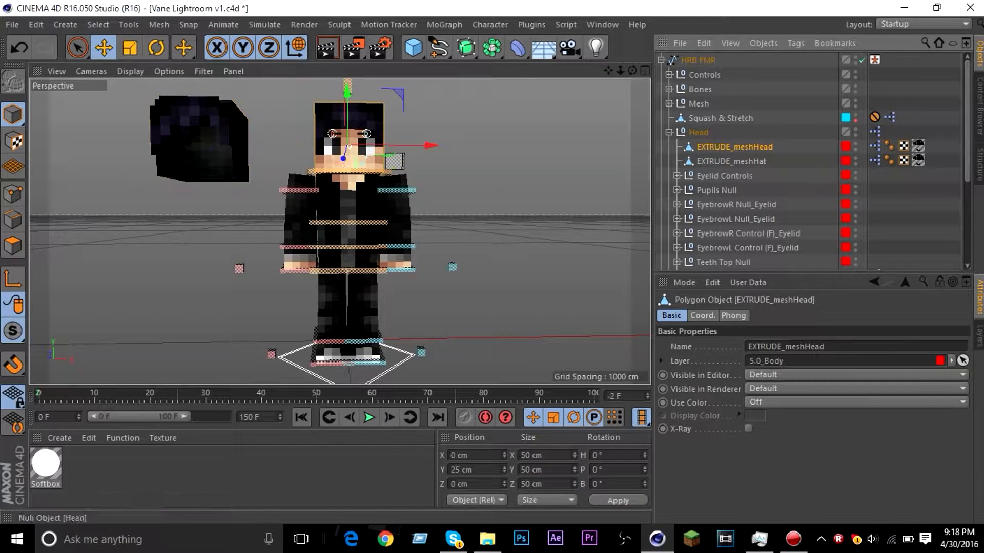
pyautogui.moveTo(608, 71); pyautogui.dragTo(615, 74)
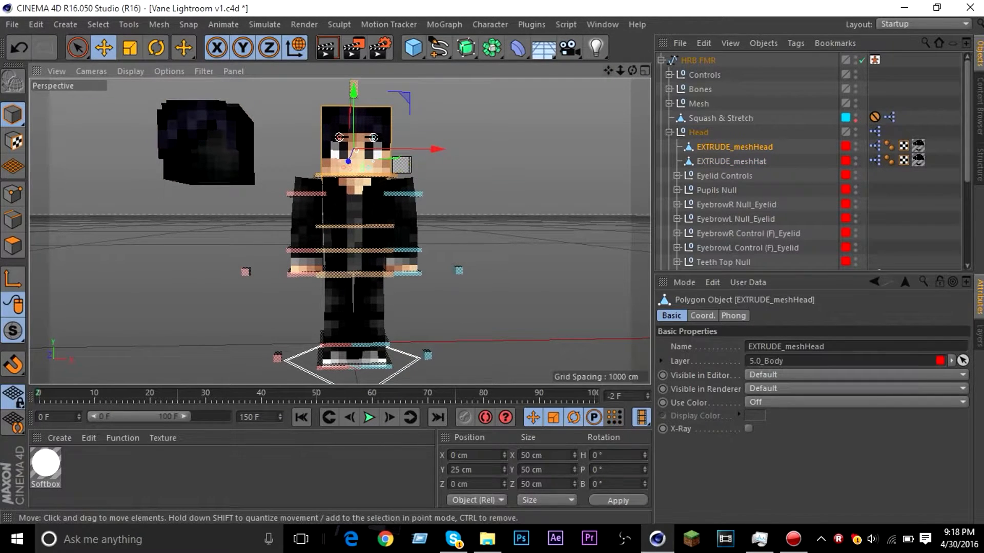
pyautogui.hotkey('ctrl', 'z')
pyautogui.hotkey('ctrl', 'z')
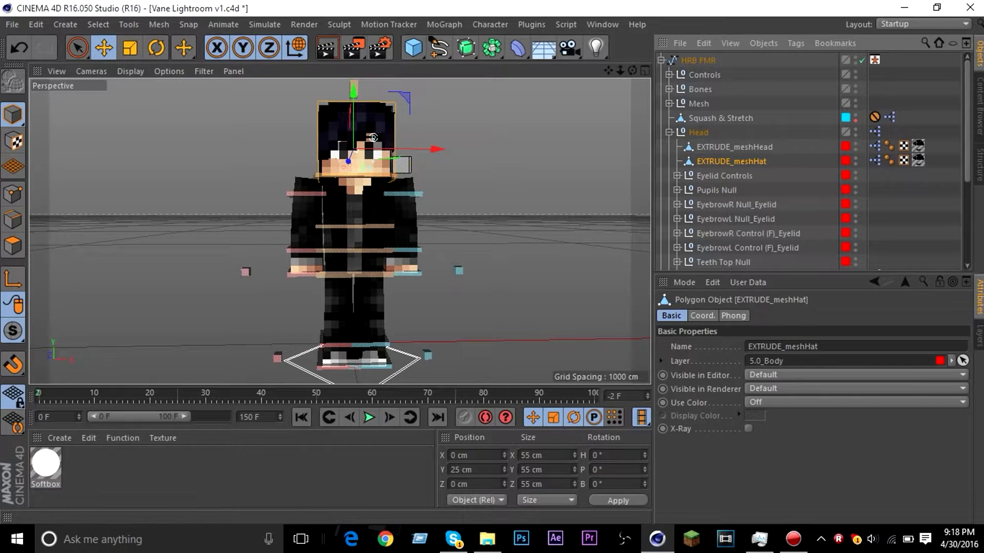
# - Move EXTRUDE_meshHat sideways along the X axis until it is clear of the body, and select EXTRUDE_meshHead
pyautogui.click(702, 316)
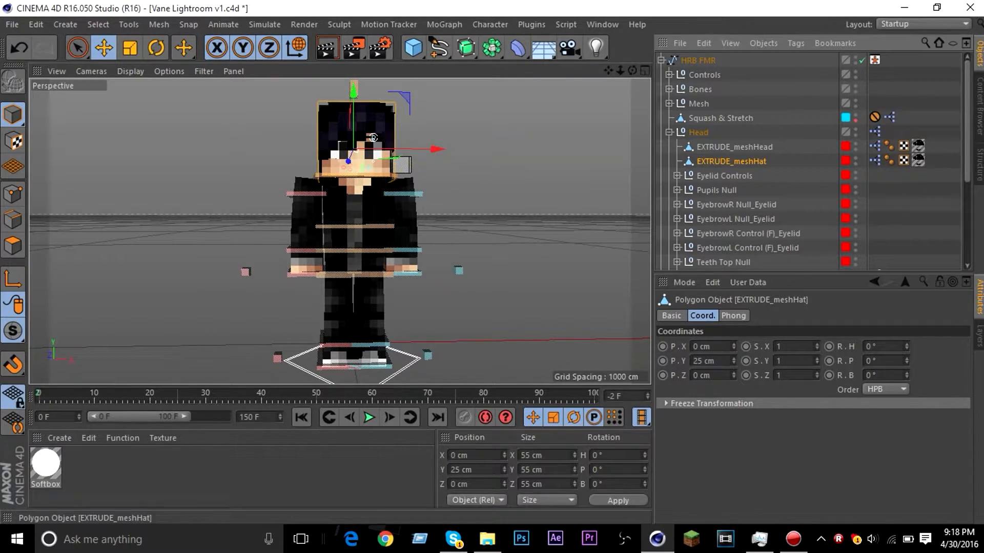
pyautogui.moveTo(433, 149); pyautogui.dragTo(242, 149)
pyautogui.click(734, 147)
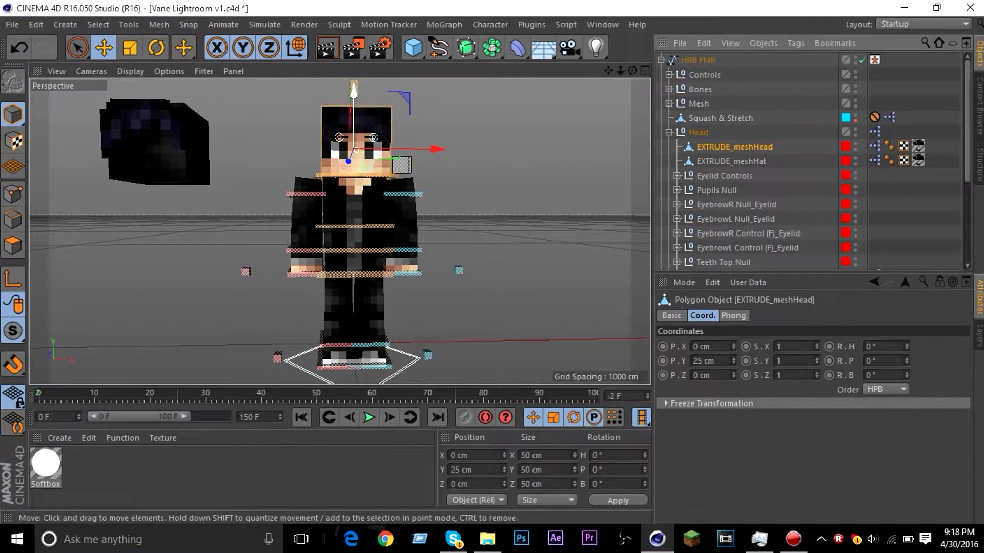
# - Activate Live Selection in Polygon mode for EXTRUDE_meshHead, with the face in close view
pyautogui.scroll(10, 351, 109)
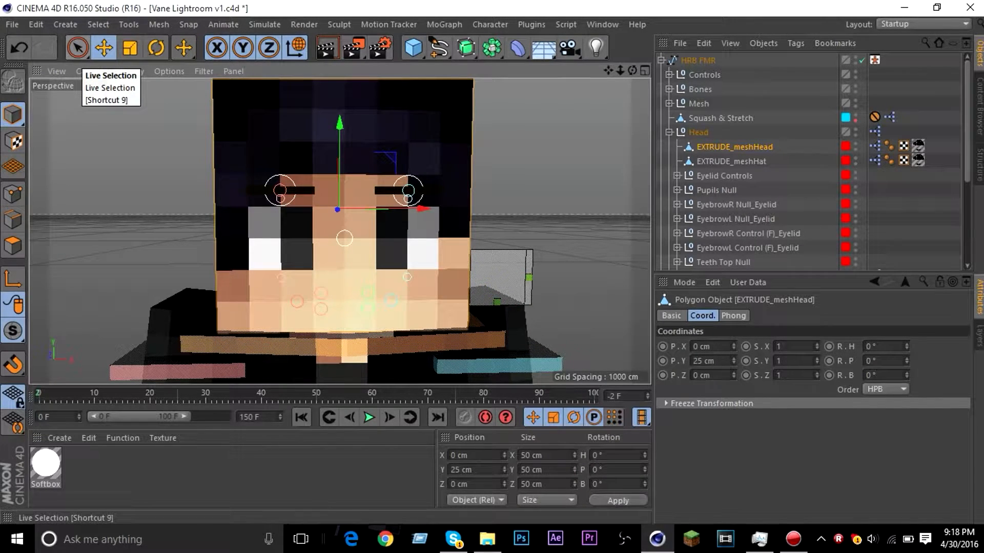
pyautogui.click(77, 48)
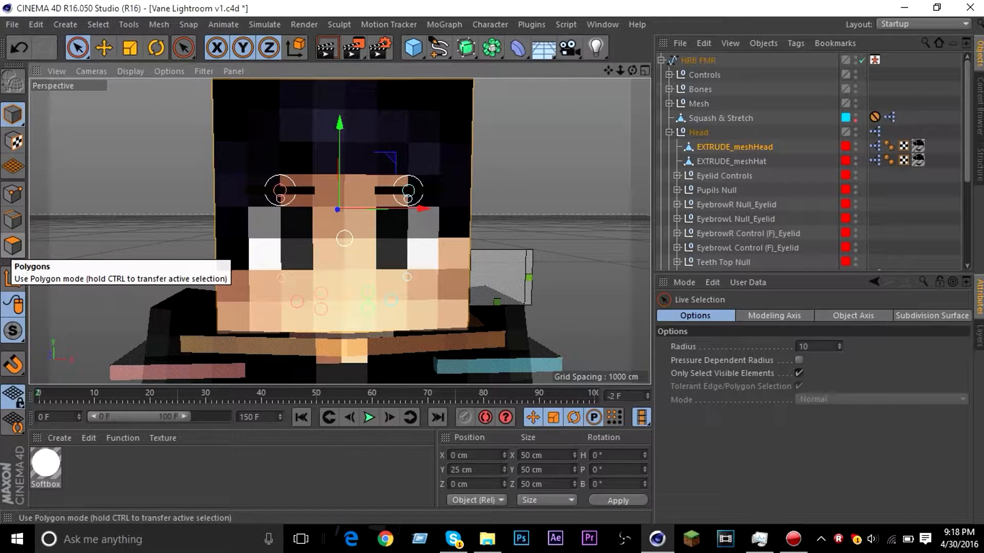
pyautogui.click(13, 245)
pyautogui.scroll(-4, 340, 233)
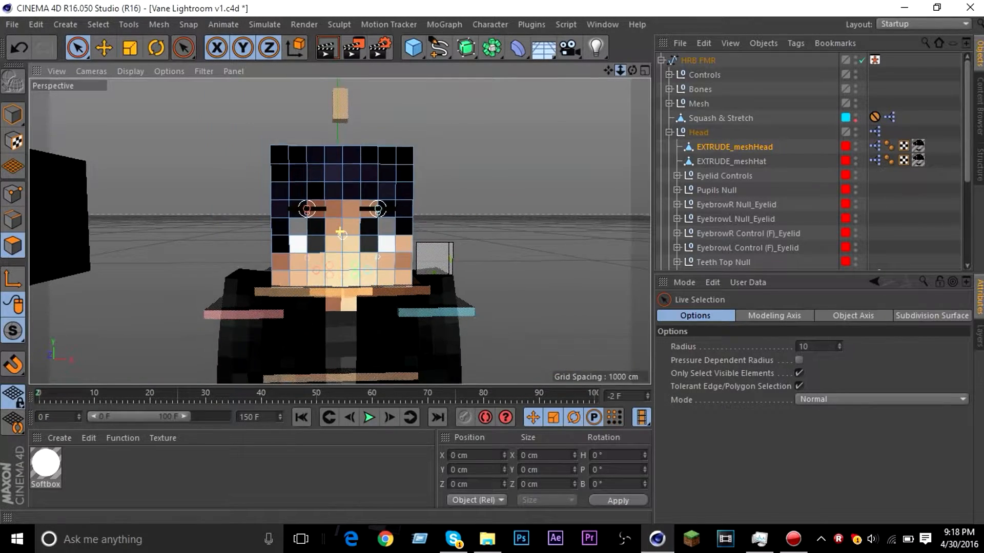
pyautogui.moveTo(340, 232)
pyautogui.keyDown('alt'); pyautogui.mouseDown()
pyautogui.moveTo(361, 241)
pyautogui.moveTo(366, 274)
pyautogui.moveTo(298, 302)
pyautogui.moveTo(318, 225)
pyautogui.moveTo(430, 210)
pyautogui.moveTo(342, 225)
pyautogui.mouseUp(); pyautogui.keyUp('alt')
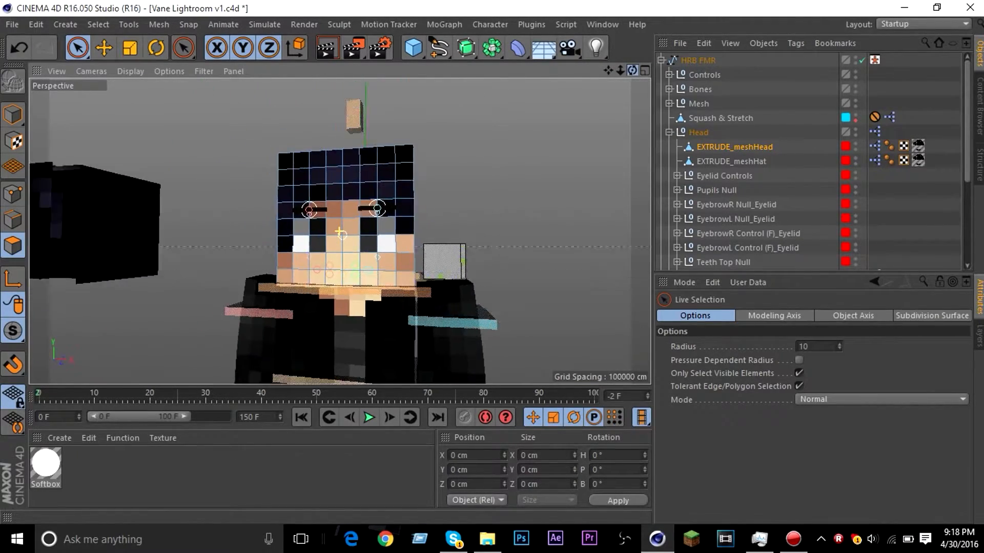
pyautogui.scroll(5, 353, 238)
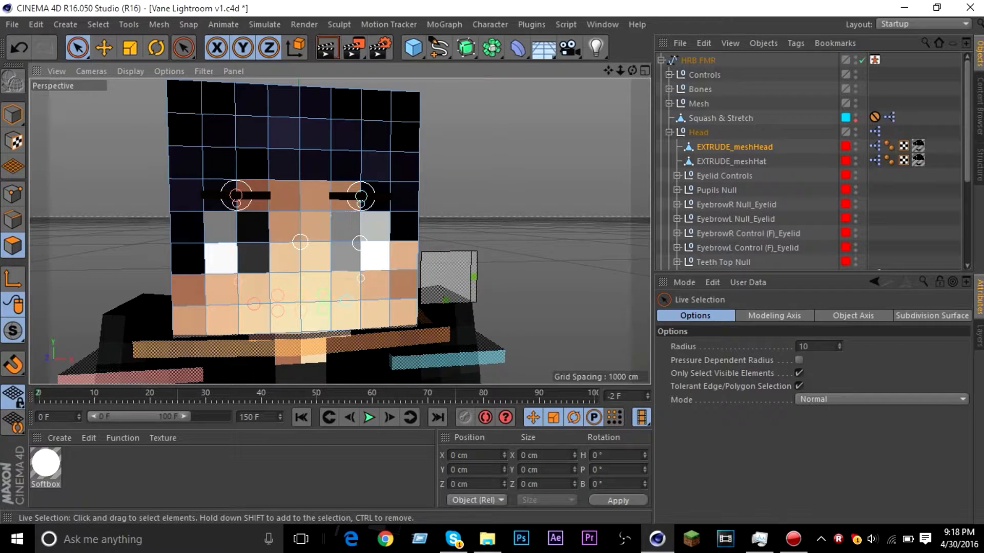
pyautogui.click(357, 243)
pyautogui.click(434, 197)
pyautogui.hotkey('ctrl', 'z')
pyautogui.scroll(-3, 343, 232)
pyautogui.hotkey('ctrl', 'y')
pyautogui.moveTo(632, 70); pyautogui.dragTo(436, 84)
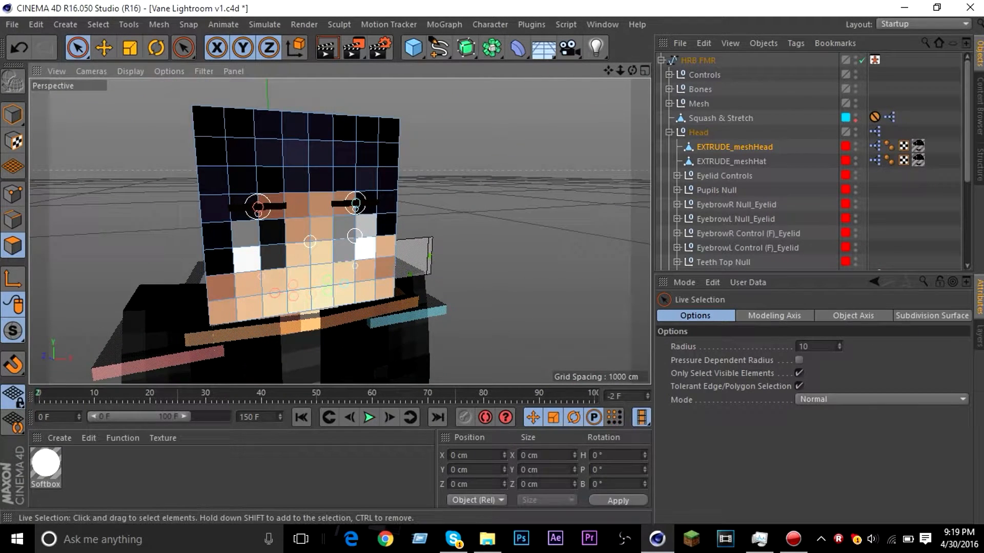
pyautogui.moveTo(344, 225); pyautogui.dragTo(365, 249)
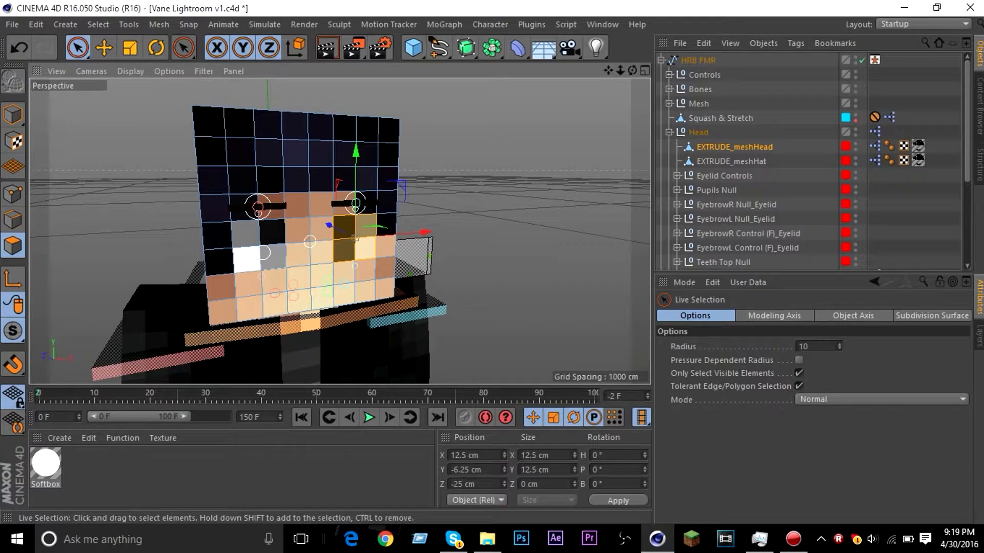
pyautogui.keyDown('shift'); pyautogui.moveTo(263, 252); pyautogui.dragTo(254, 240); pyautogui.keyUp('shift')
pyautogui.hotkey('ctrl', 'z')
pyautogui.hotkey('ctrl', 'z')
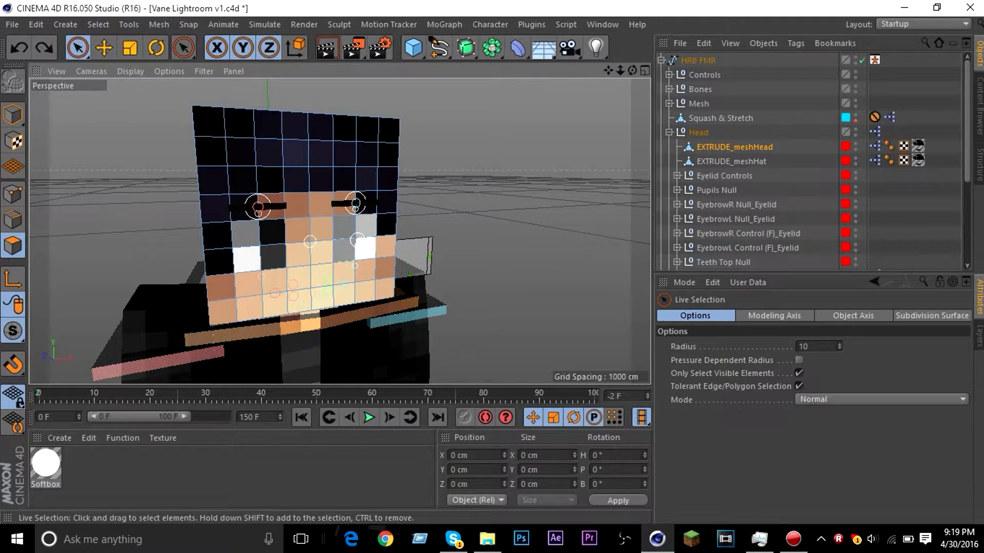
# - Try painting a polygon selection across the hair and face of EXTRUDE_meshHead, and undo it
pyautogui.moveTo(357, 240)
pyautogui.mouseDown()
pyautogui.moveTo(358, 228)
pyautogui.moveTo(345, 246)
pyautogui.moveTo(334, 236)
pyautogui.moveTo(359, 158)
pyautogui.moveTo(297, 180)
pyautogui.moveTo(232, 174)
pyautogui.mouseUp()
pyautogui.hotkey('ctrl', 'z')
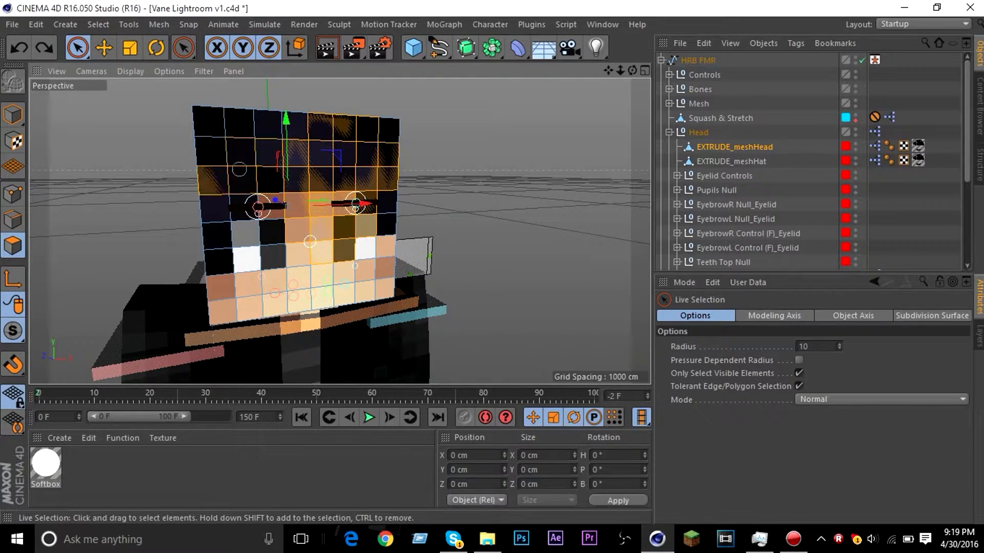
pyautogui.moveTo(308, 165)
pyautogui.mouseDown()
pyautogui.moveTo(297, 163)
pyautogui.moveTo(220, 231)
pyautogui.moveTo(304, 177)
pyautogui.moveTo(366, 217)
pyautogui.mouseUp()
pyautogui.hotkey('ctrl', 'z')
pyautogui.hotkey('ctrl', 'z')
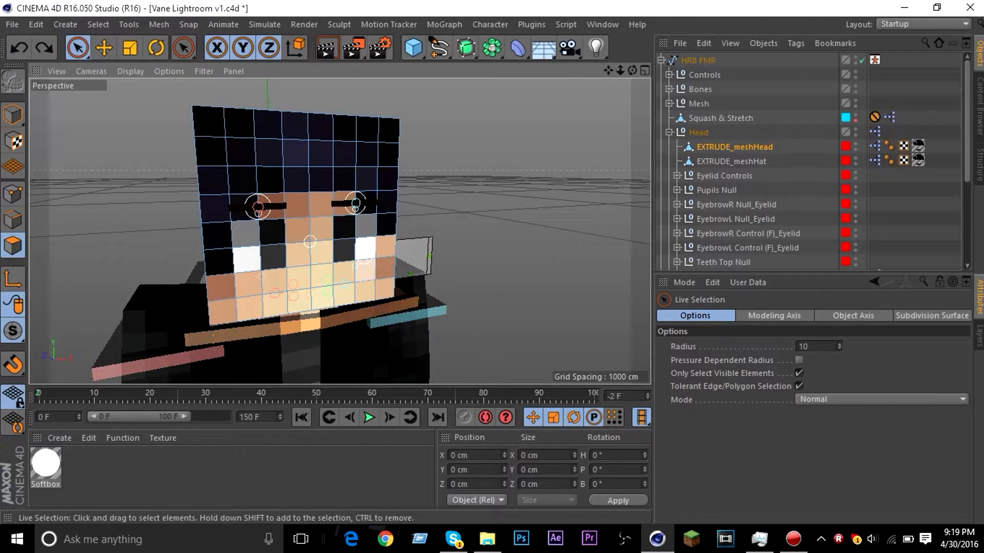
# - Delete the 2×2 polygon blocks covering both eyes of the head mesh, and delete the EXTRUDE_meshHead object
pyautogui.click(355, 239)
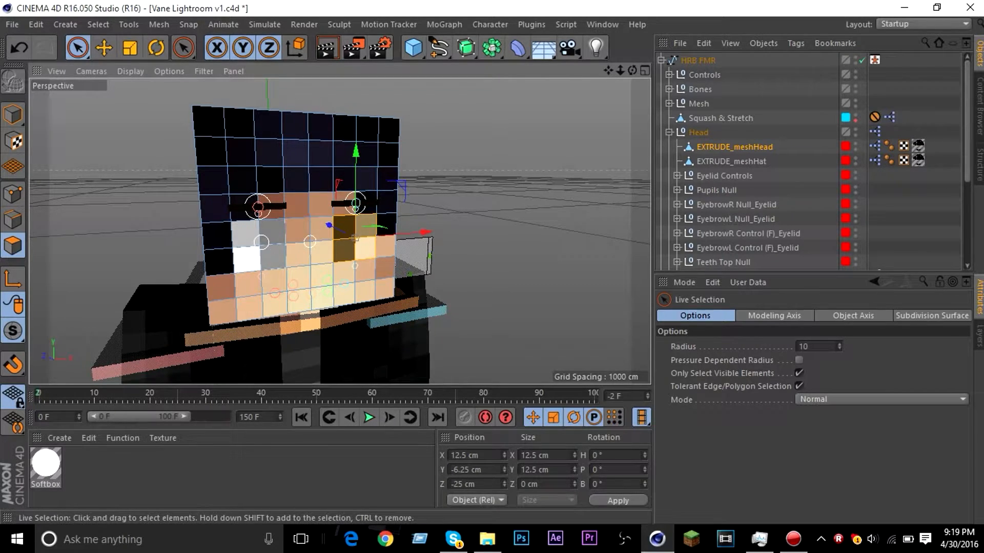
pyautogui.keyDown('shift'); pyautogui.click(262, 243); pyautogui.keyUp('shift')
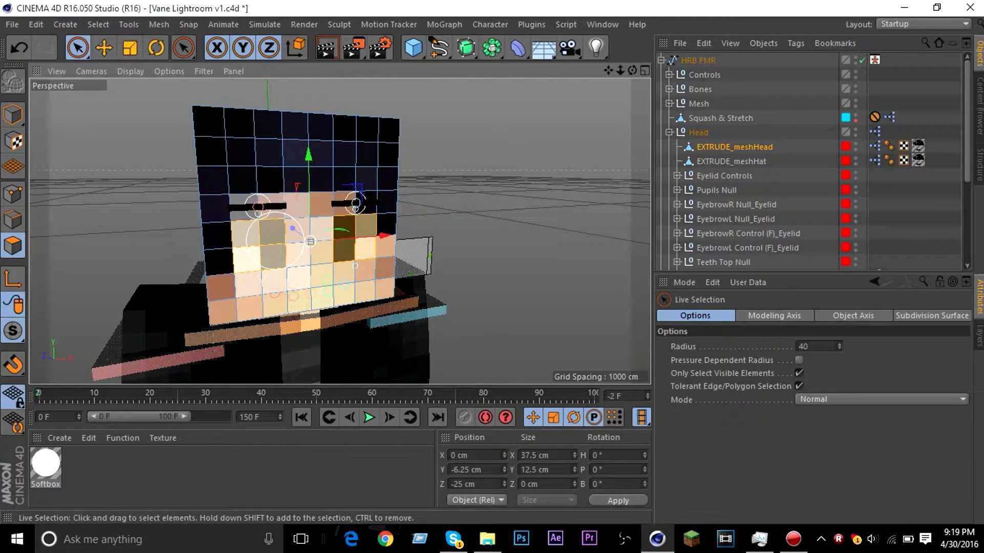
pyautogui.moveTo(276, 241)
pyautogui.mouseDown(button='middle')
pyautogui.moveTo(318, 241)
pyautogui.moveTo(296, 241)
pyautogui.mouseUp(button='middle')
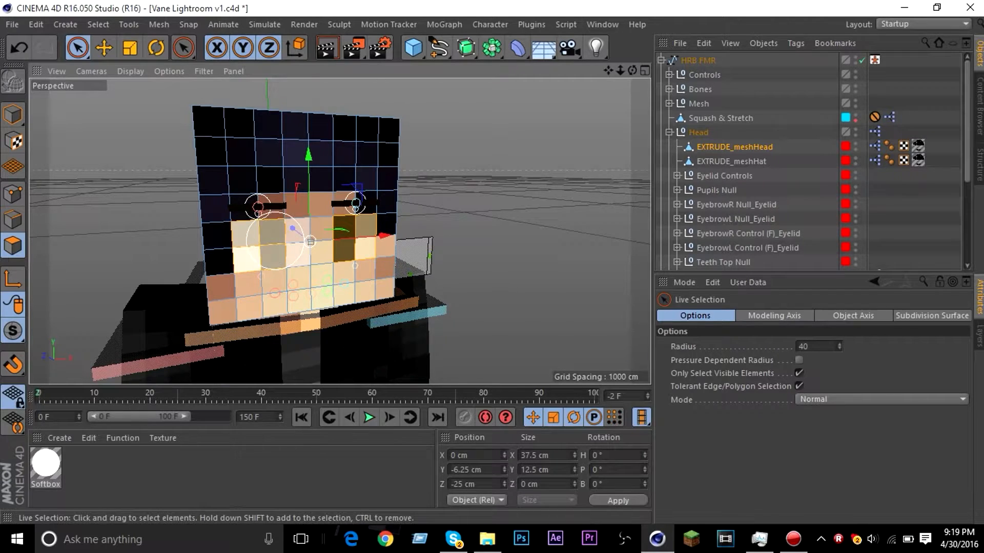
pyautogui.scroll(3, 295, 236)
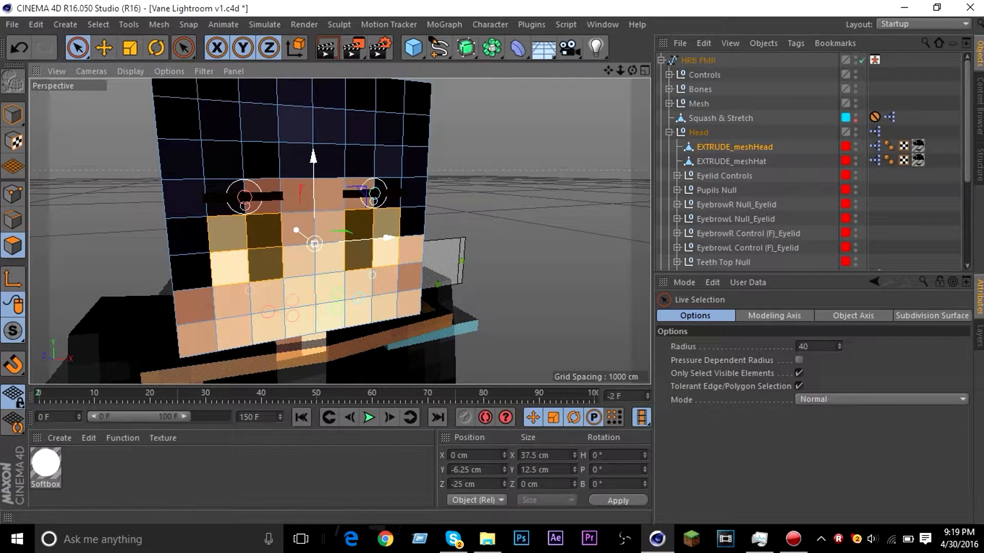
pyautogui.moveTo(632, 70); pyautogui.dragTo(598, 55)
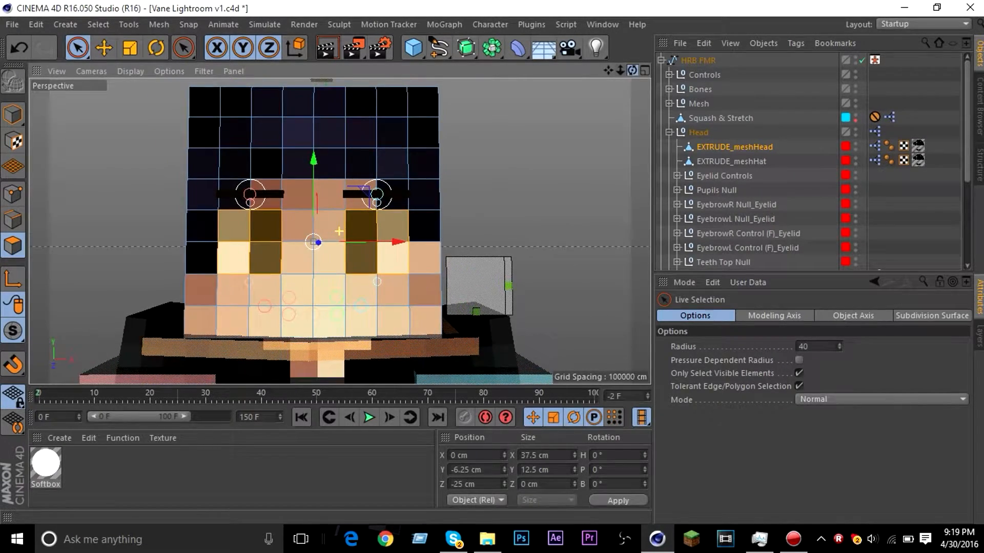
pyautogui.moveTo(363, 216); pyautogui.dragTo(335, 215, button='middle')
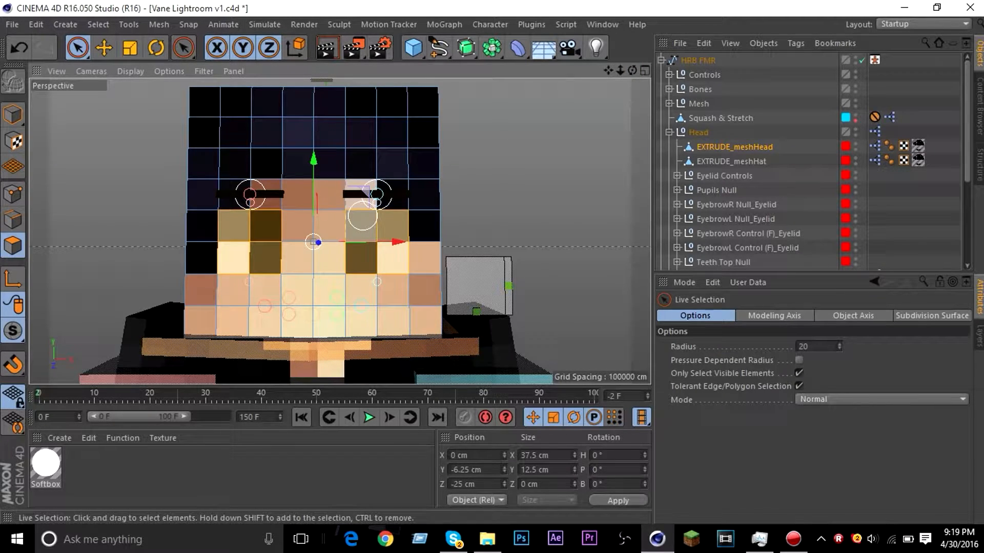
pyautogui.press('Delete')
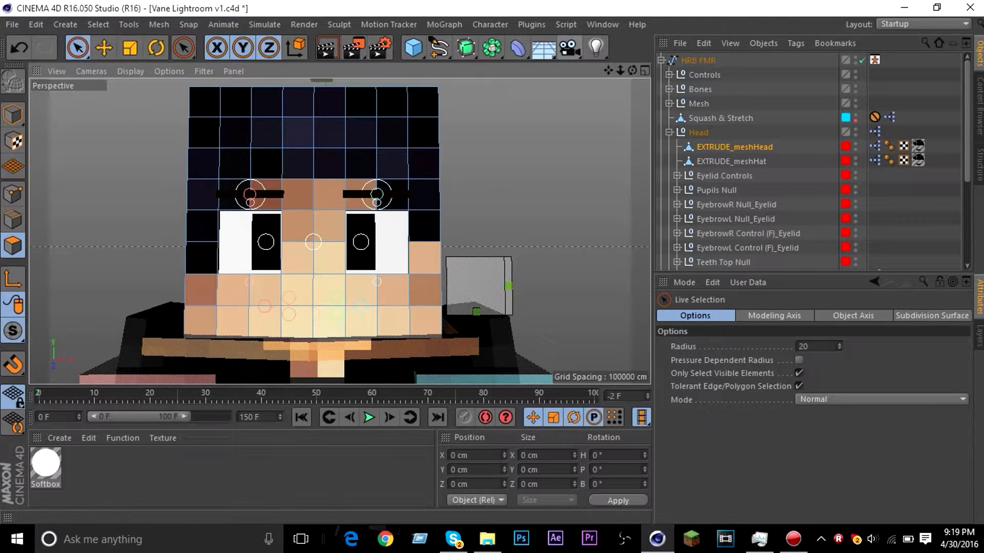
pyautogui.press('Delete')
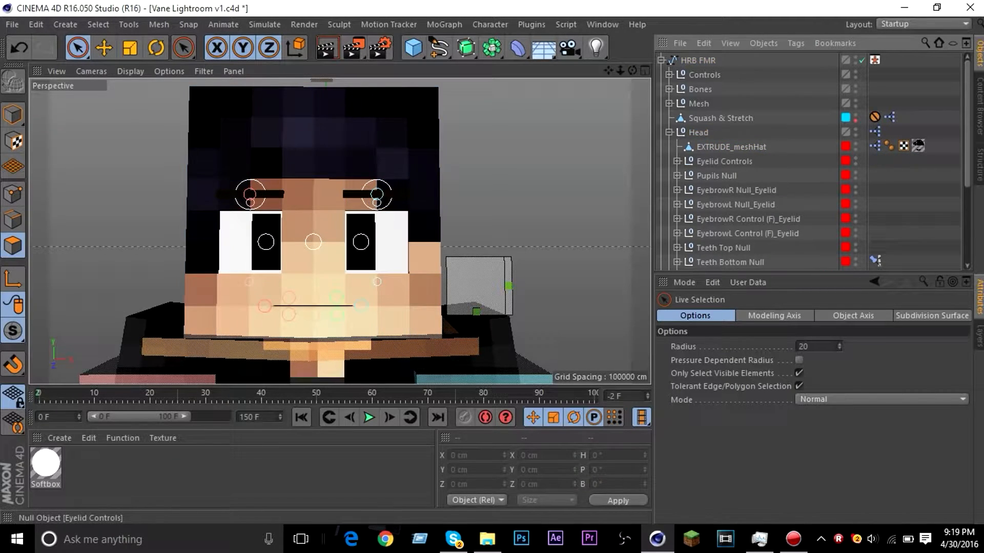
# - Undo the removal of the EXTRUDE_meshHead object, and delete only the 2×2 polygon blocks covering both eyes
pyautogui.hotkey('ctrl', 'z')
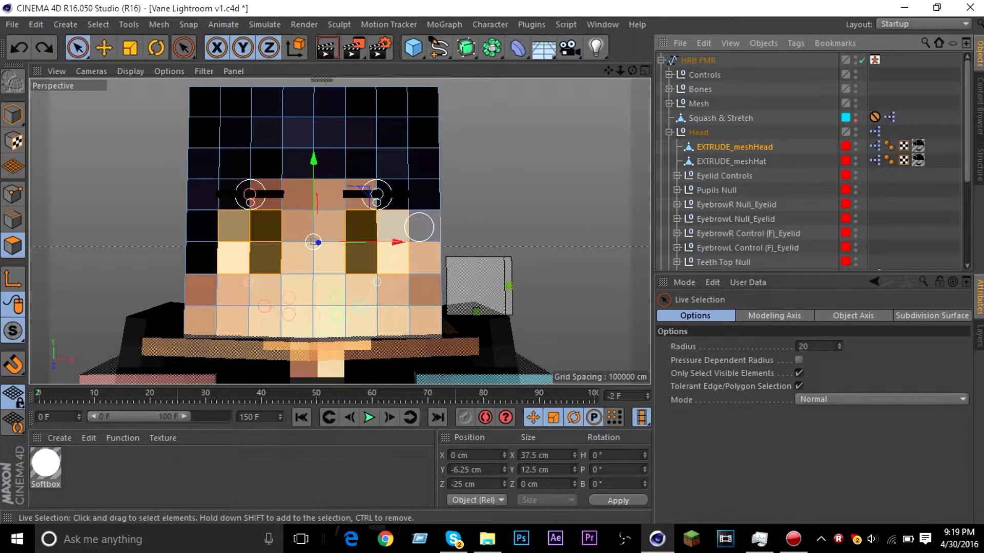
pyautogui.moveTo(620, 71); pyautogui.dragTo(657, 76)
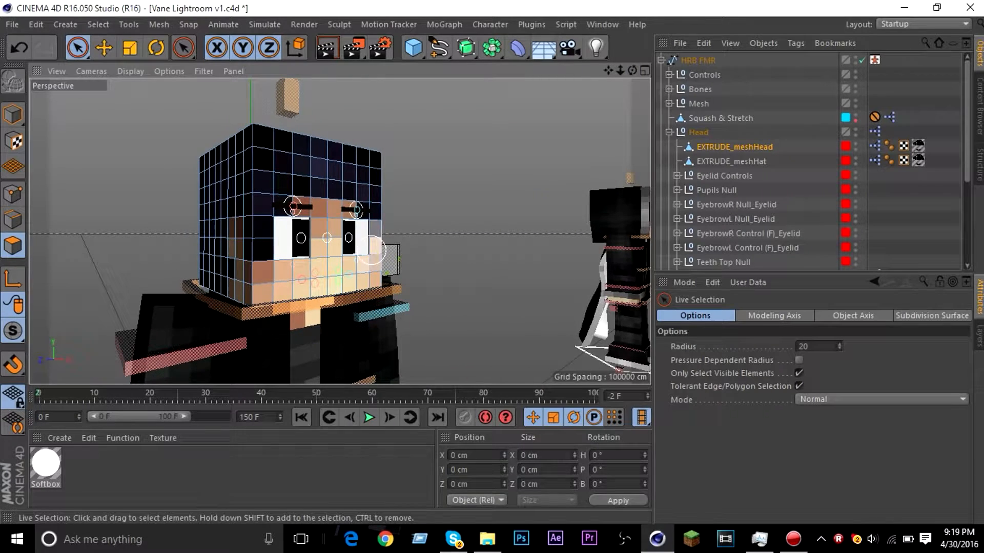
# - Open the HRB FMR rig's 5.0 OPTIONS and examine its limb, skin and face color settings
pyautogui.click(698, 61)
pyautogui.click(838, 315)
pyautogui.moveTo(966, 349); pyautogui.dragTo(966, 374)
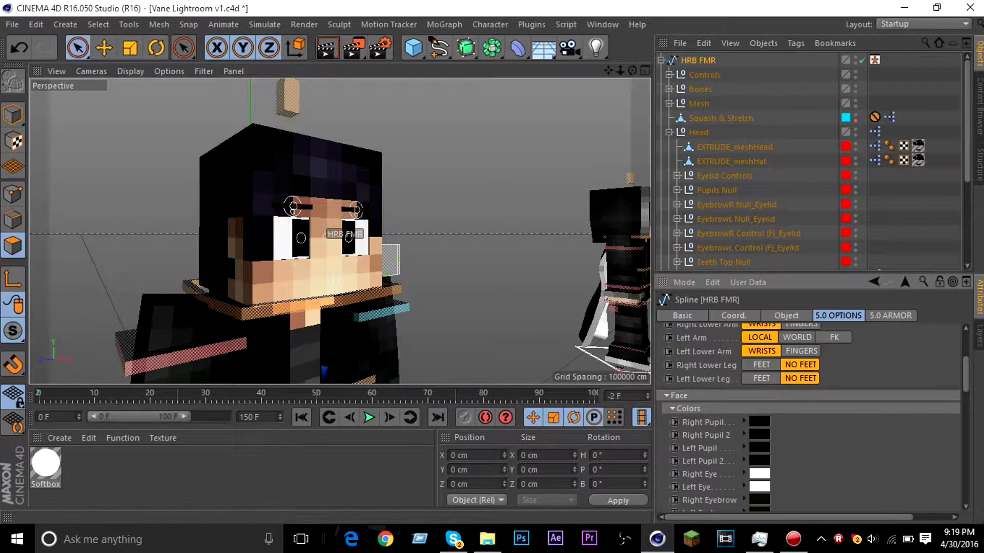
pyautogui.scroll(5, 810, 420)
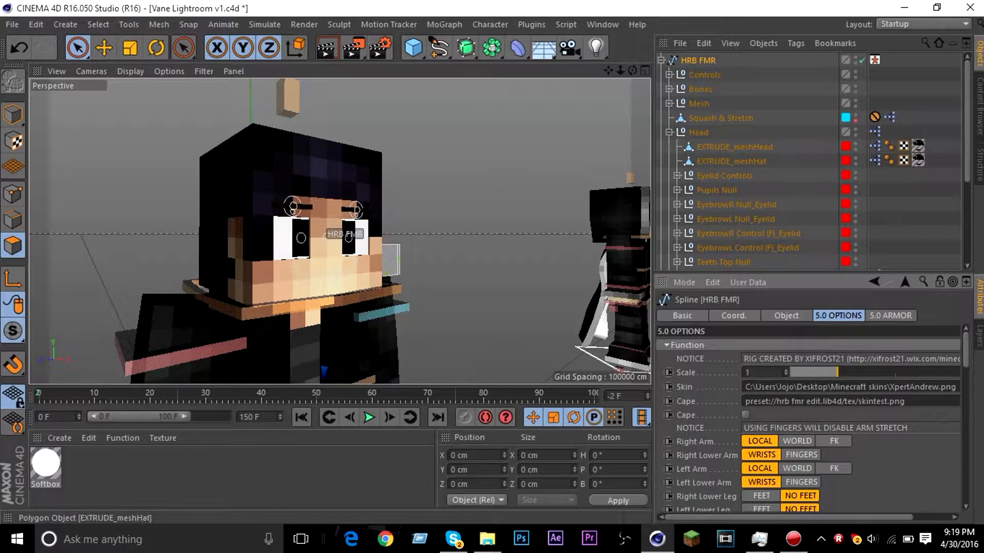
# - Select the skin-coloured polygons on the face, underside and sides of EXTRUDE_meshHead, and delete them so only the hair remains
pyautogui.click(734, 147)
pyautogui.scroll(3, 274, 251)
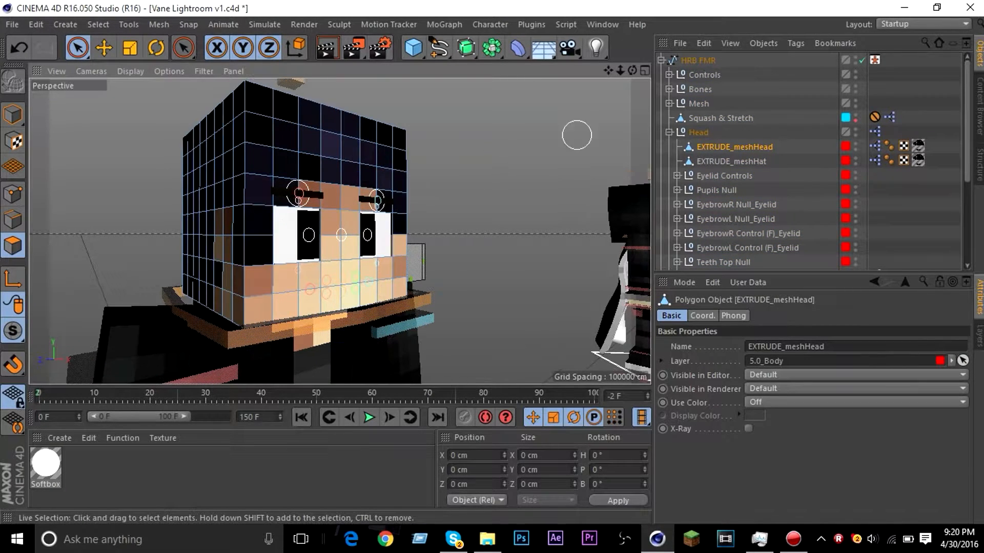
pyautogui.moveTo(632, 71); pyautogui.dragTo(587, 75)
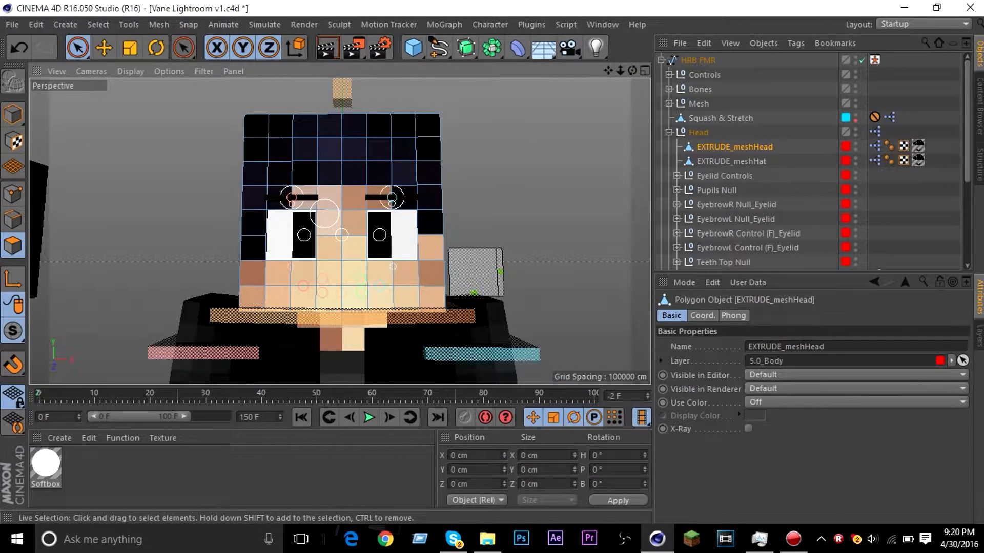
pyautogui.click(326, 221)
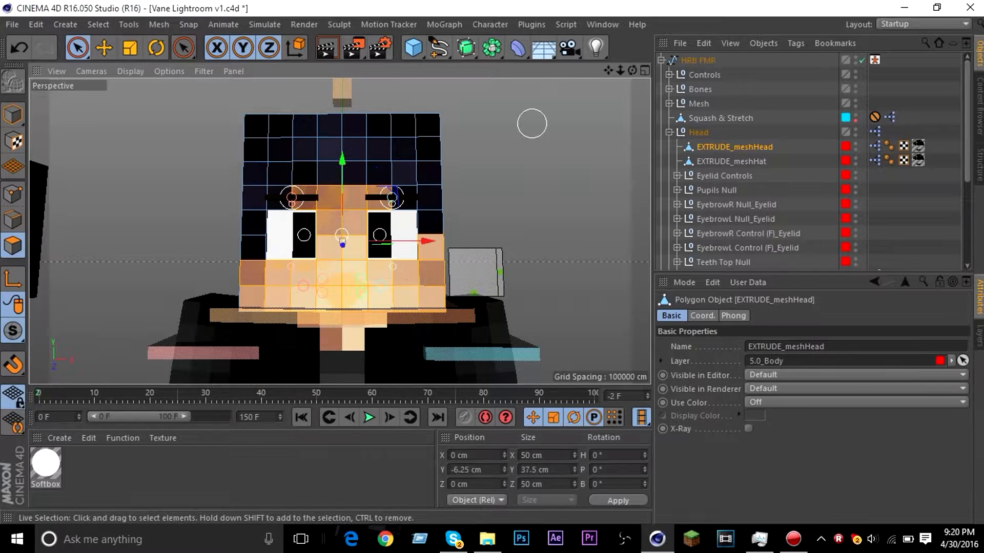
pyautogui.moveTo(632, 71); pyautogui.dragTo(534, 121)
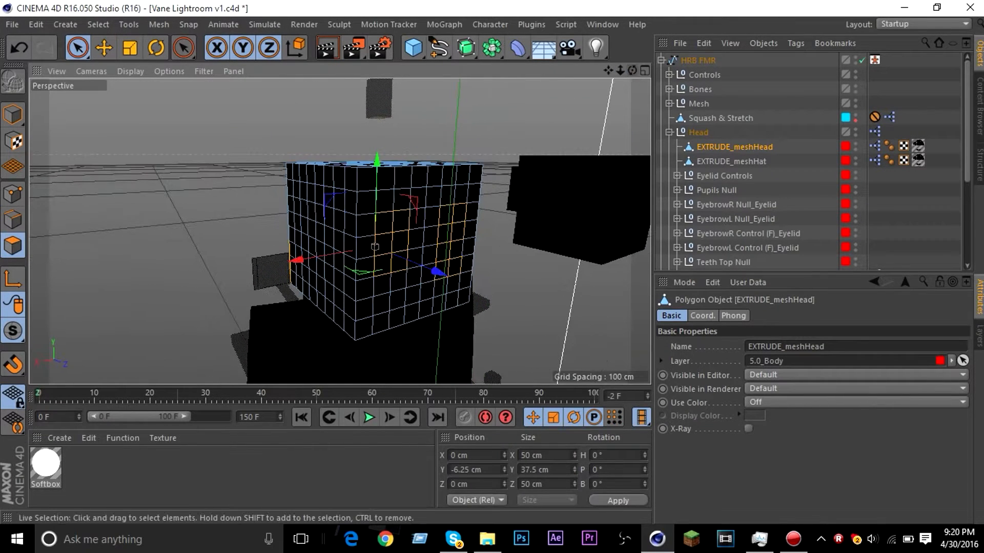
pyautogui.moveTo(633, 70); pyautogui.dragTo(612, 22)
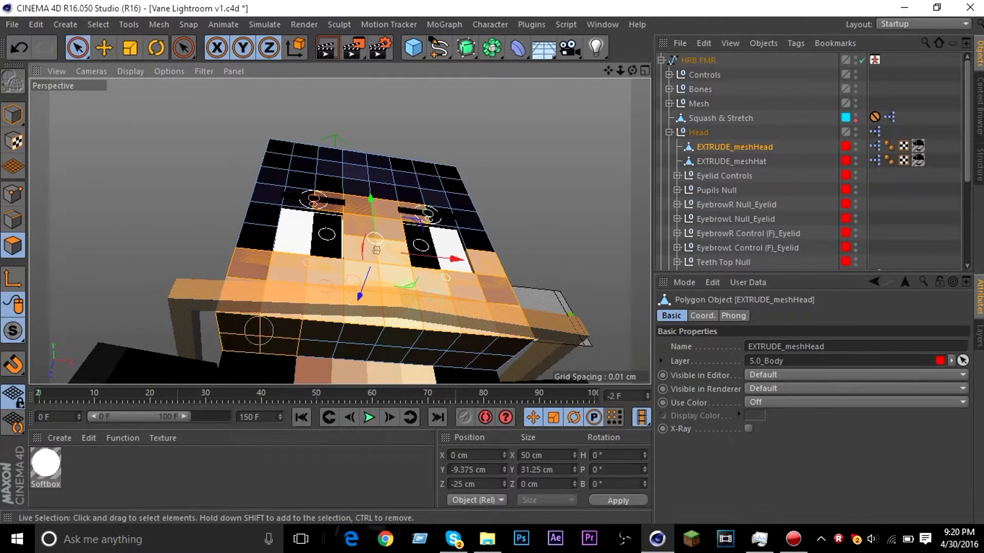
pyautogui.moveTo(632, 70); pyautogui.dragTo(710, 123)
pyautogui.click(228, 252)
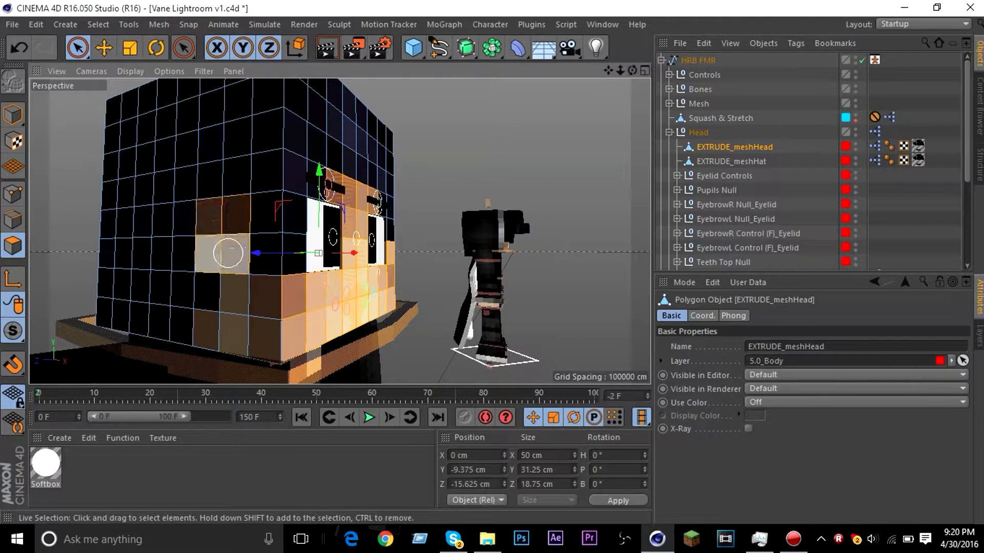
pyautogui.moveTo(633, 71); pyautogui.dragTo(574, 85)
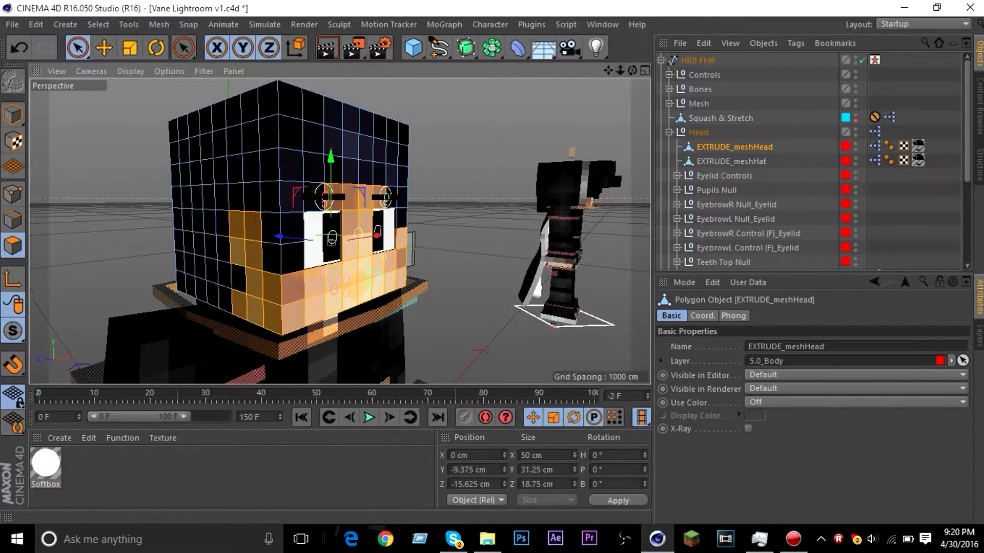
pyautogui.scroll(-4, 631, 72)
pyautogui.moveTo(633, 71); pyautogui.dragTo(610, 57)
pyautogui.scroll(3, 302, 279)
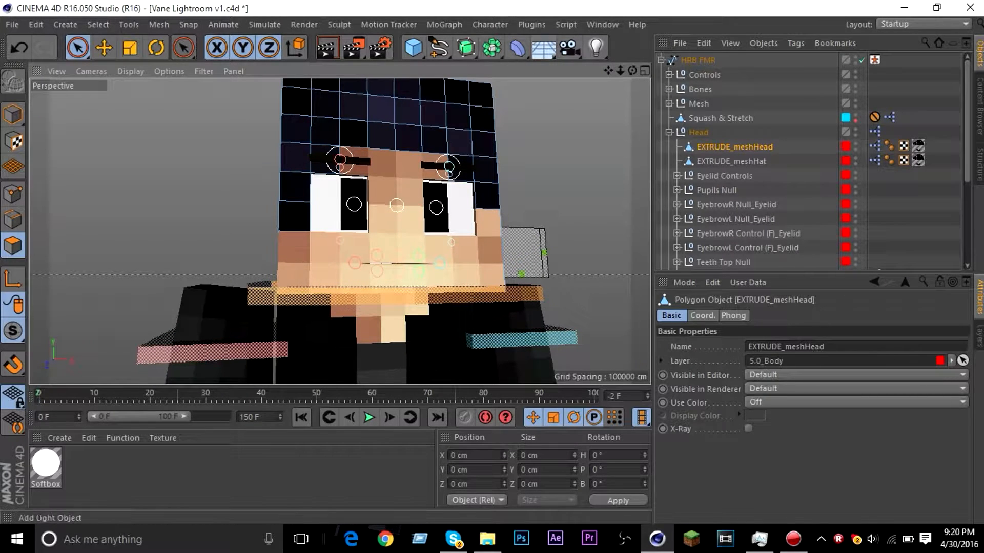
# - Select all remaining hair polygons of EXTRUDE_meshHead, and set the Extrude maximum angle to 91°
pyautogui.moveTo(633, 70); pyautogui.dragTo(315, 81)
pyautogui.hotkey('ctrl', 'a')
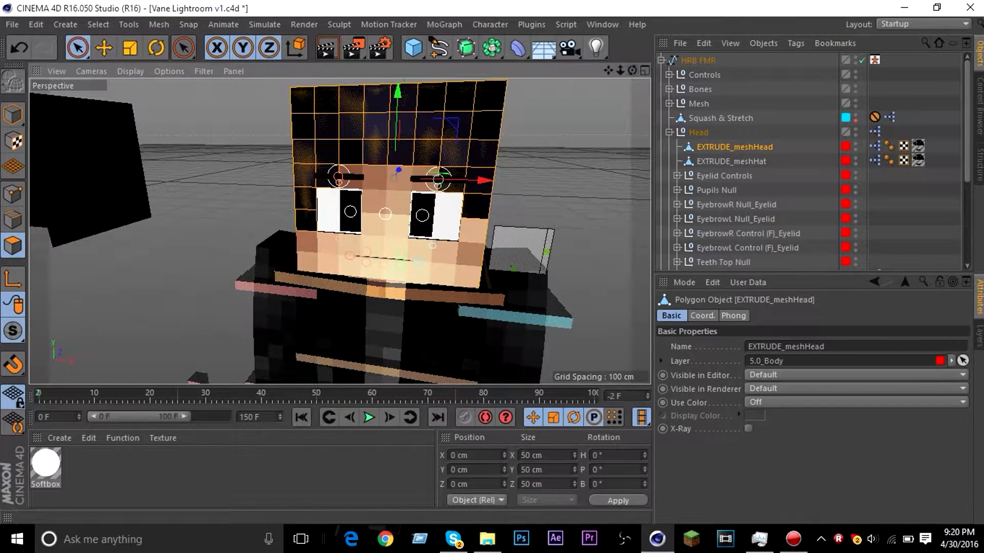
pyautogui.moveTo(632, 70); pyautogui.dragTo(653, 48)
pyautogui.moveTo(338, 233)
pyautogui.keyDown('alt'); pyautogui.mouseDown()
pyautogui.moveTo(371, 231)
pyautogui.moveTo(307, 232)
pyautogui.moveTo(322, 254)
pyautogui.moveTo(339, 231)
pyautogui.moveTo(328, 256)
pyautogui.moveTo(369, 246)
pyautogui.moveTo(353, 221)
pyautogui.moveTo(339, 233)
pyautogui.moveTo(307, 230)
pyautogui.moveTo(359, 231)
pyautogui.moveTo(338, 231)
pyautogui.mouseUp(); pyautogui.keyUp('alt')
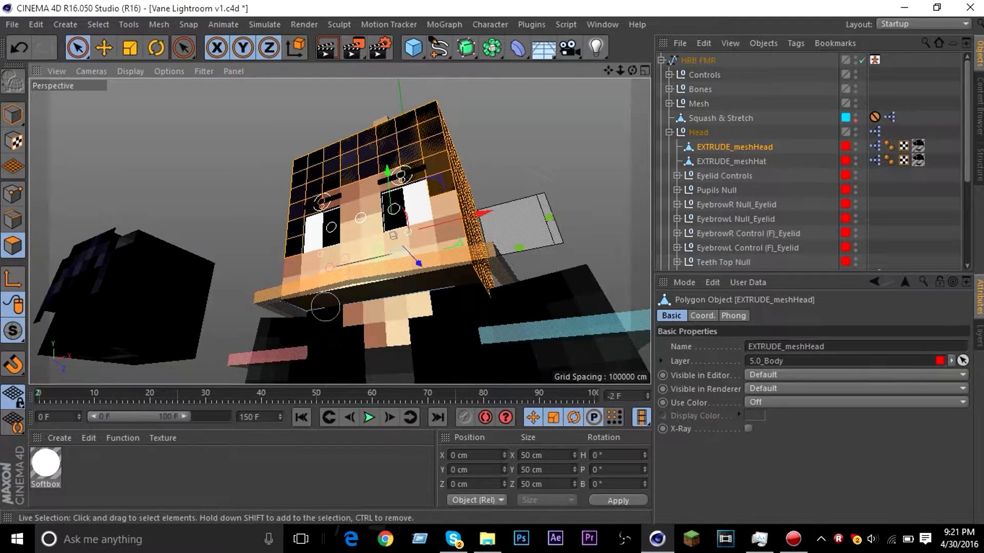
pyautogui.keyDown('alt'); pyautogui.moveTo(339, 231); pyautogui.dragTo(338, 232); pyautogui.keyUp('alt')
pyautogui.press('d')
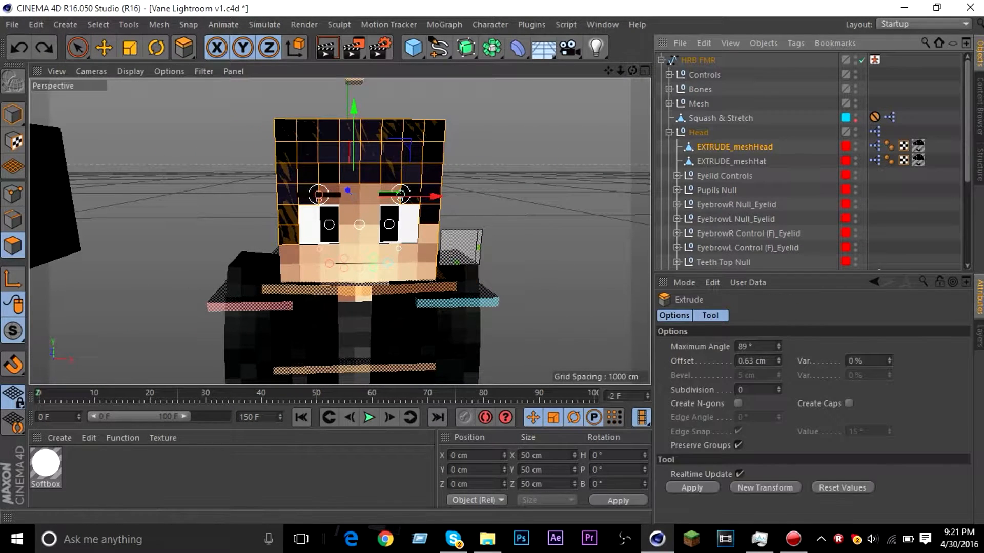
pyautogui.click(752, 347)
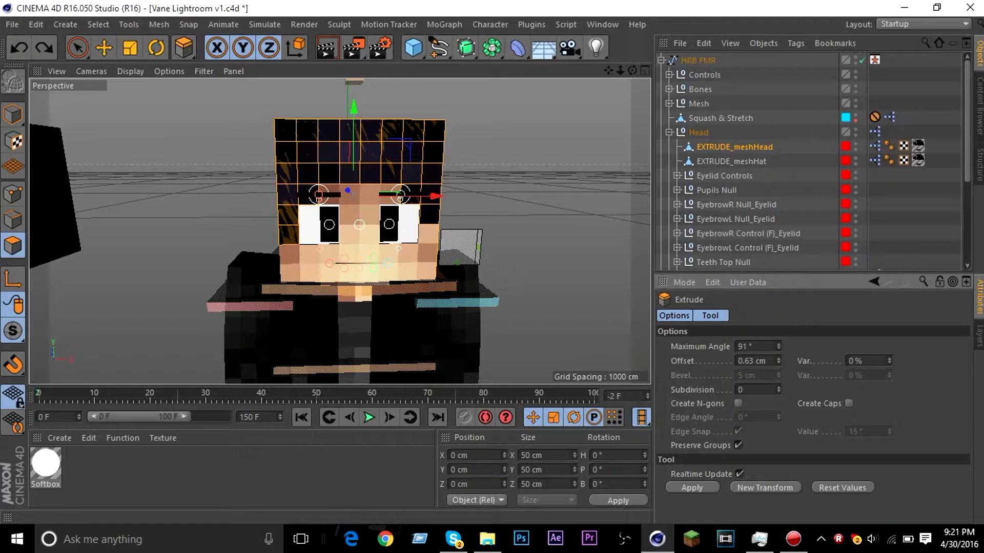
# - Try extruding the selected hair polygons with offsets of 5 cm and 1 cm, undoing each extrusion
pyautogui.press('Return')
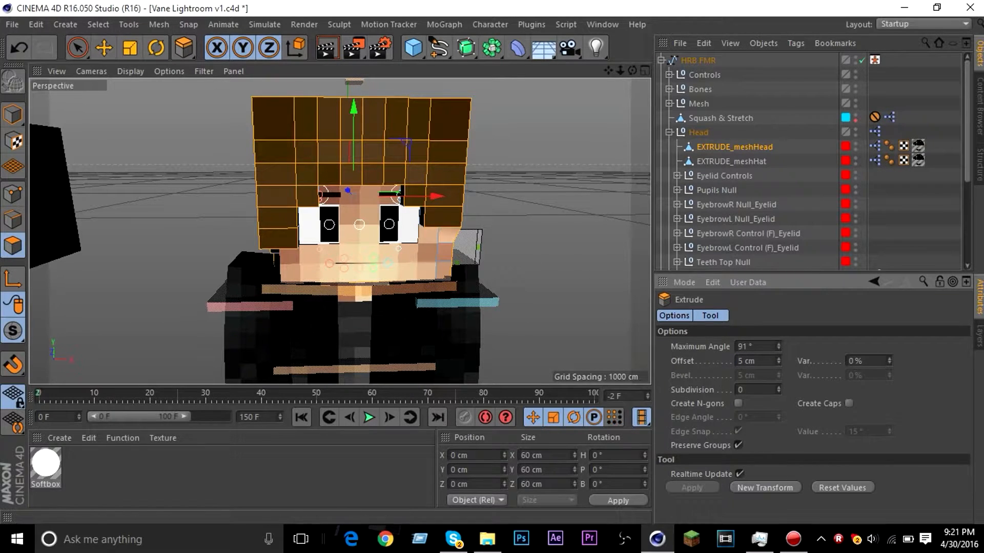
pyautogui.keyDown('alt'); pyautogui.moveTo(321, 235); pyautogui.dragTo(369, 205); pyautogui.keyUp('alt')
pyautogui.hotkey('ctrl', 'z')
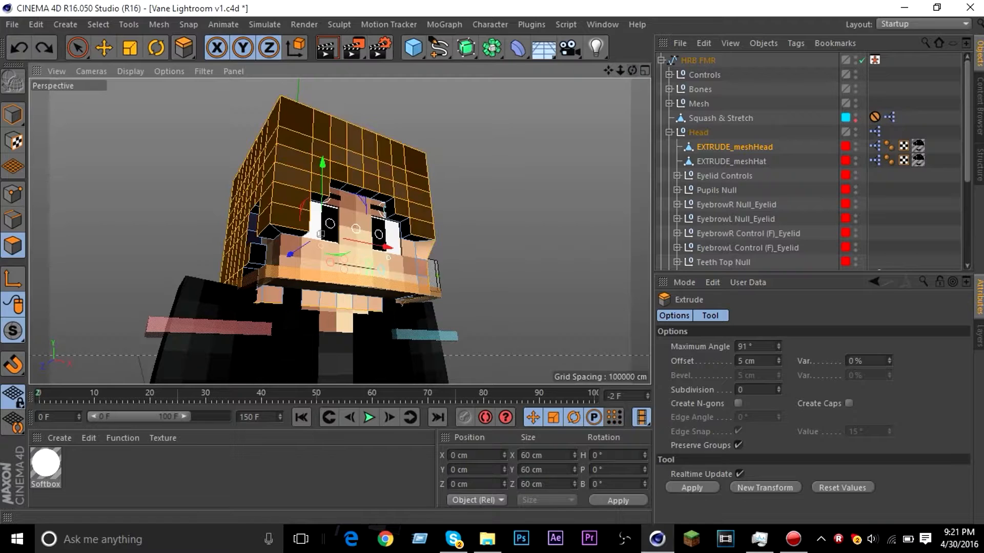
pyautogui.moveTo(758, 361); pyautogui.dragTo(736, 361)
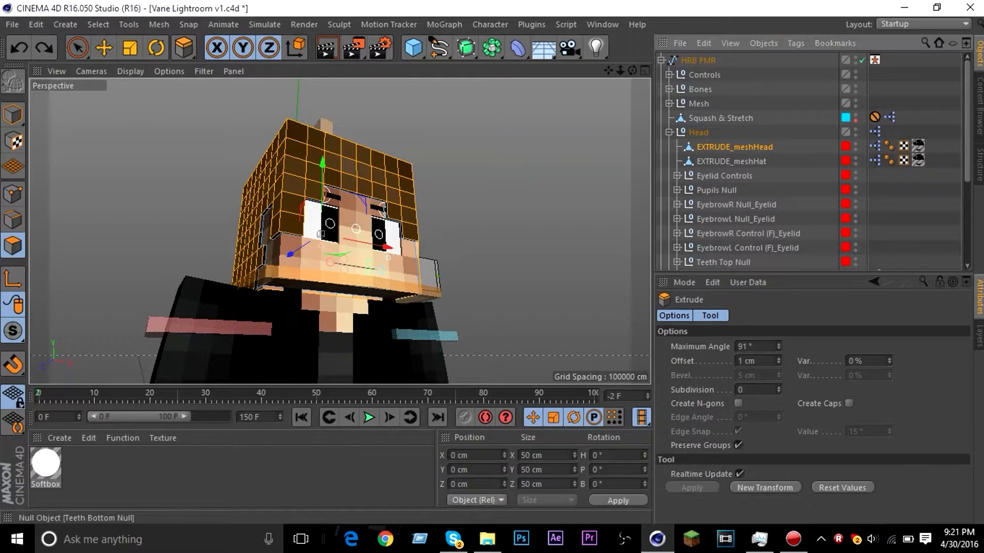
pyautogui.hotkey('ctrl', 'z')
# - Set the Extrude offset to 3 cm, try it on the selected hair polygons, and undo the extrusion
pyautogui.moveTo(758, 361); pyautogui.dragTo(736, 361)
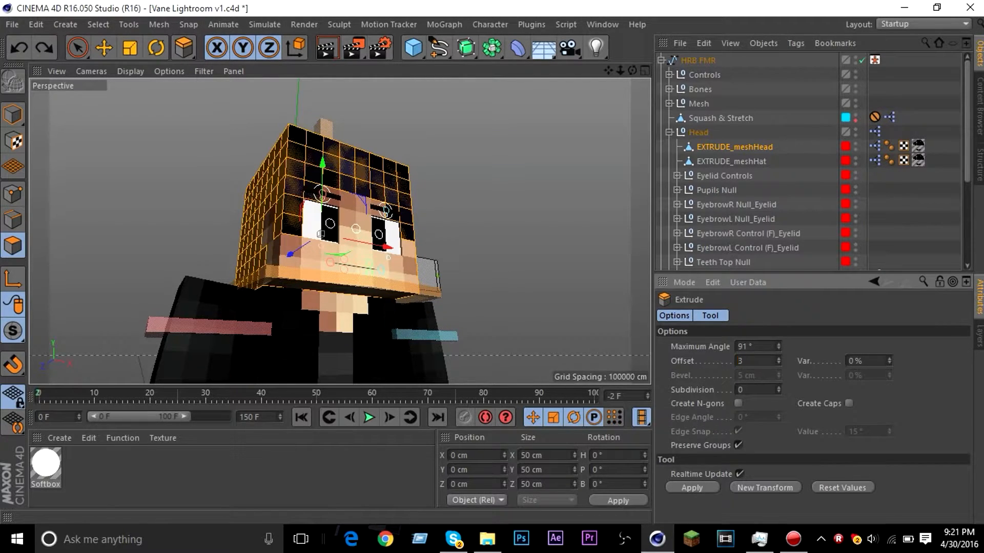
pyautogui.press('Return')
pyautogui.hotkey('ctrl', 'z')
pyautogui.moveTo(633, 70); pyautogui.dragTo(584, 93)
pyautogui.hotkey('ctrl', 'z')
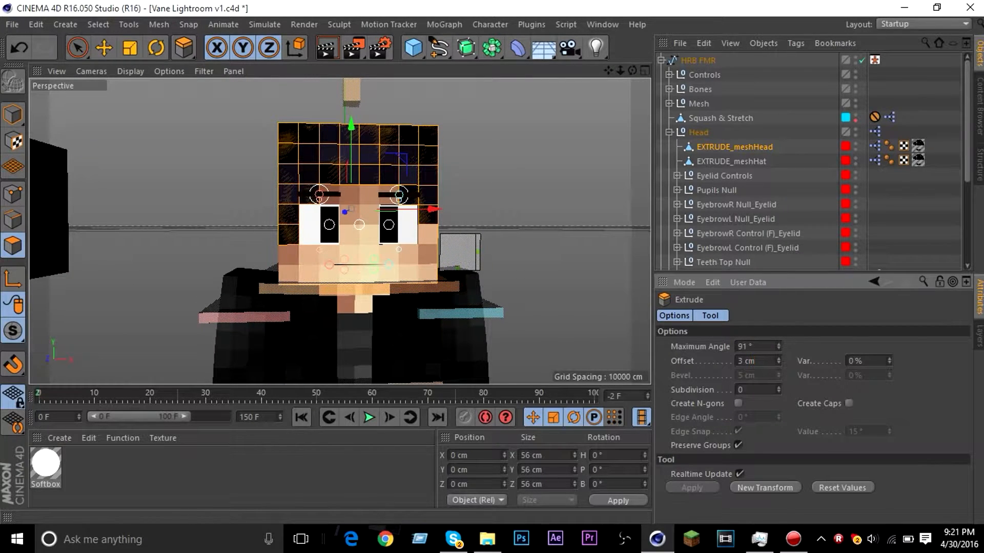
pyautogui.hotkey('ctrl', 'z')
pyautogui.moveTo(620, 71); pyautogui.dragTo(579, 64)
pyautogui.hotkey('ctrl', 'shift', 'a')
pyautogui.scroll(2, 409, 220)
pyautogui.scroll(2, 410, 220)
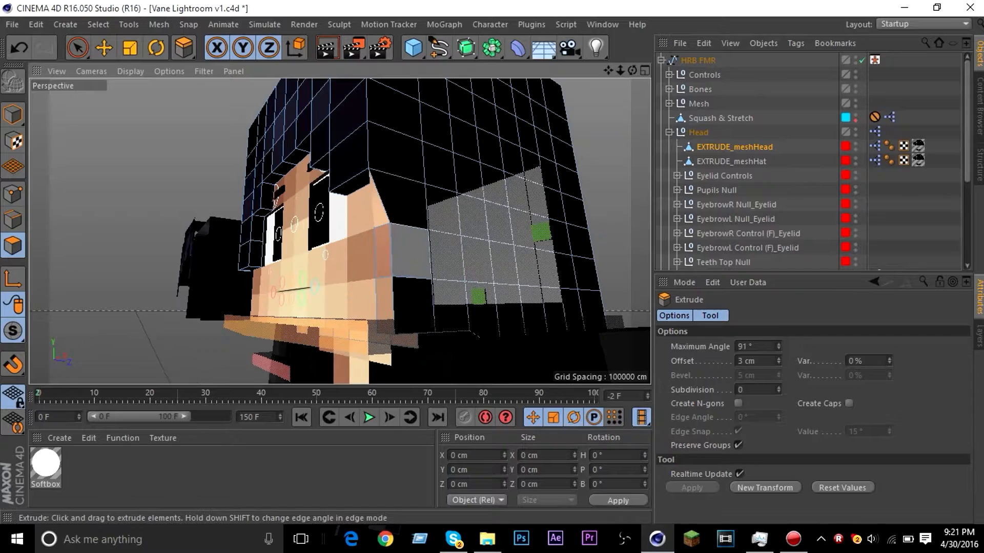
pyautogui.hotkey('ctrl', 'z')
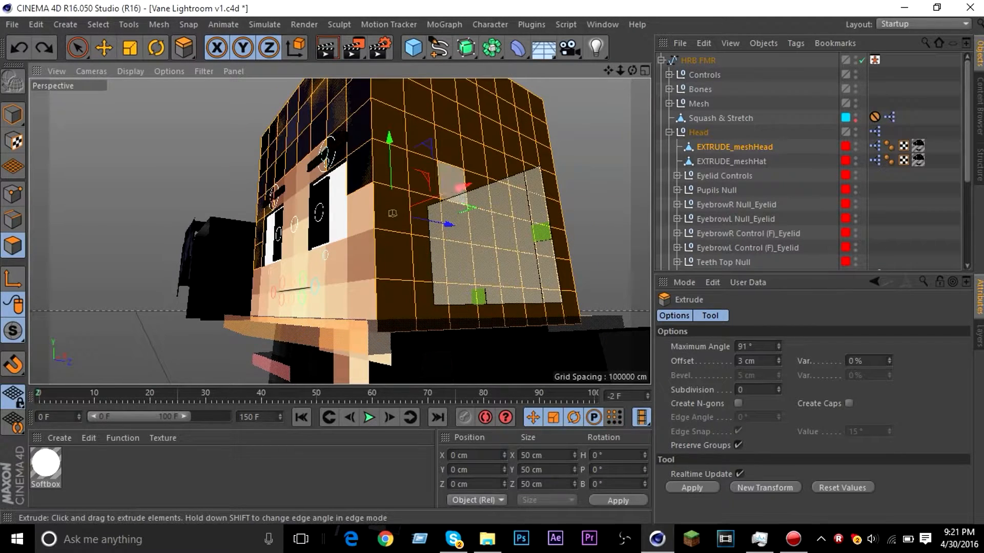
pyautogui.hotkey('ctrl', 'shift', 'a')
pyautogui.moveTo(632, 70)
pyautogui.mouseDown()
pyautogui.moveTo(584, 69)
pyautogui.moveTo(676, 70)
pyautogui.moveTo(647, 72)
pyautogui.mouseUp()
pyautogui.hotkey('ctrl', 'a')
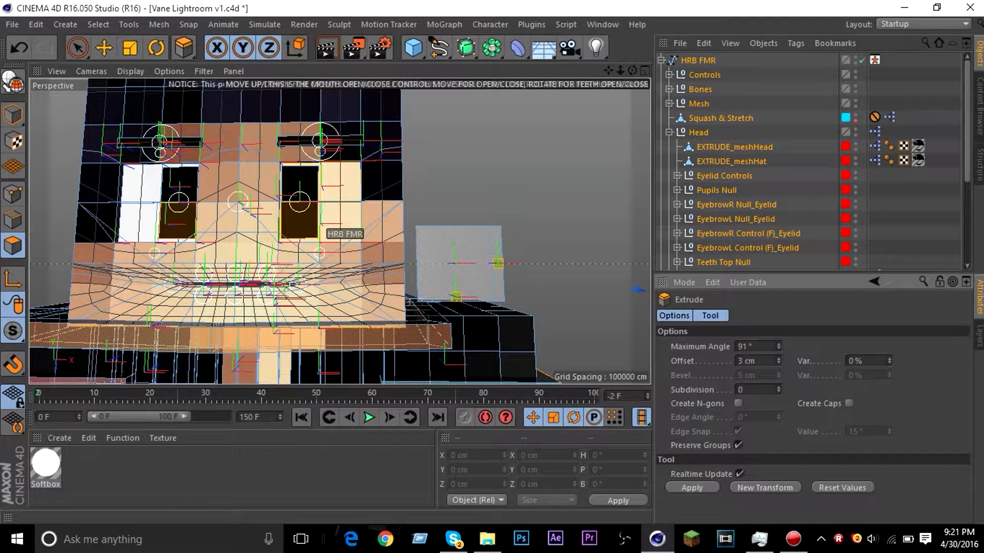
pyautogui.click(734, 147)
pyautogui.click(731, 162)
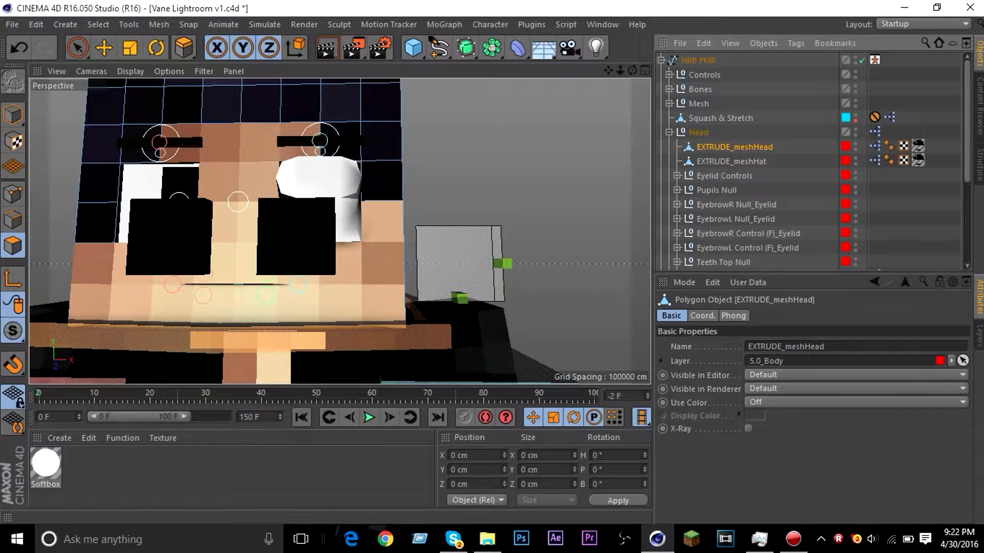
pyautogui.click(78, 48)
pyautogui.hotkey('ctrl', 'a')
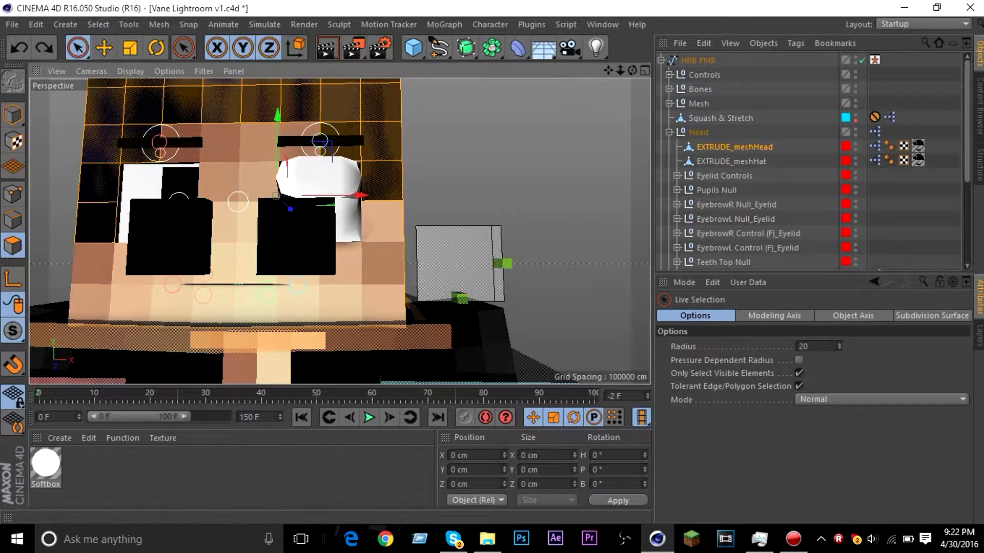
pyautogui.click(731, 161)
pyautogui.click(724, 176)
pyautogui.middleClick(698, 60)
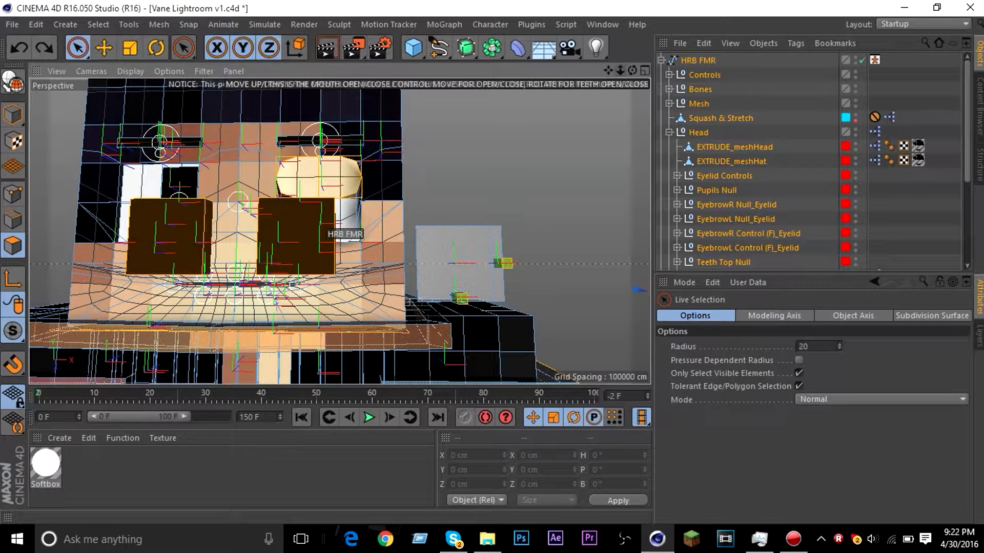
pyautogui.click(731, 161)
pyautogui.keyDown('alt'); pyautogui.moveTo(340, 232); pyautogui.dragTo(257, 235, button='right'); pyautogui.keyUp('alt')
pyautogui.moveTo(620, 70); pyautogui.dragTo(684, 83)
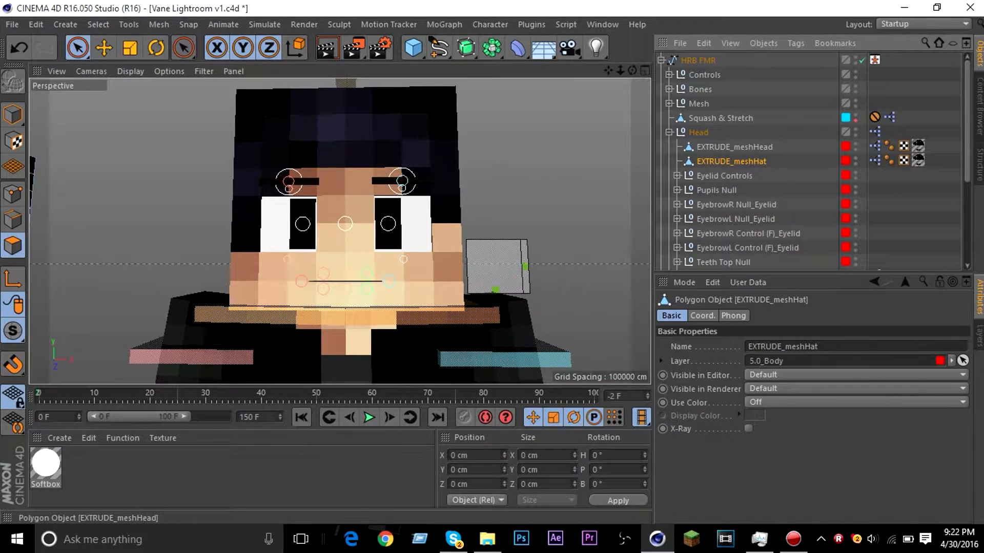
# - Select the EXTRUDE_meshHead object and all of its remaining polygons
pyautogui.click(734, 147)
pyautogui.moveTo(632, 70); pyautogui.dragTo(651, 57)
pyautogui.hotkey('ctrl', 'a')
# - Try extruding the selected head mesh polygons by 3 cm, and undo the extrusion and the deselection
pyautogui.press('d')
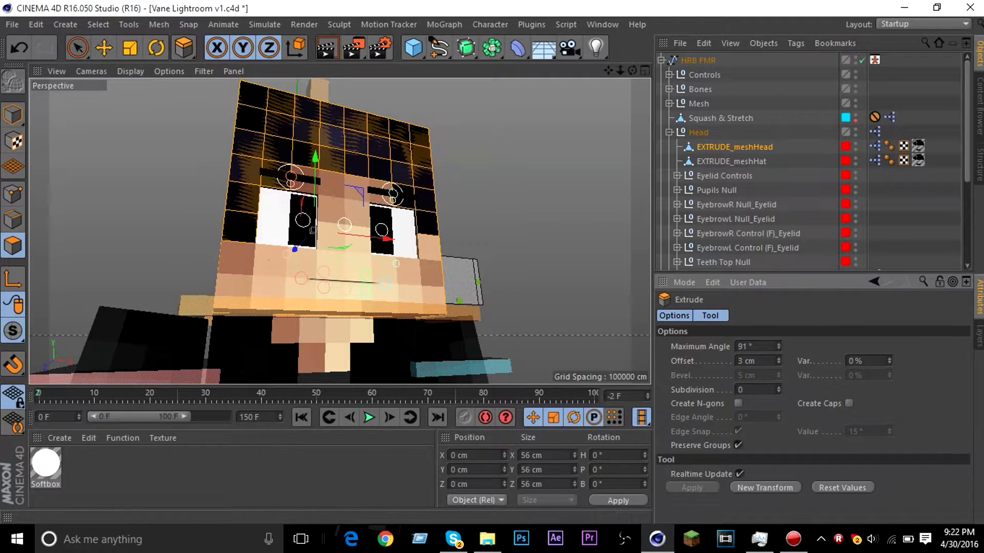
pyautogui.click(692, 488)
pyautogui.hotkey('ctrl', 'shift', 'a')
pyautogui.moveTo(620, 71); pyautogui.dragTo(632, 87)
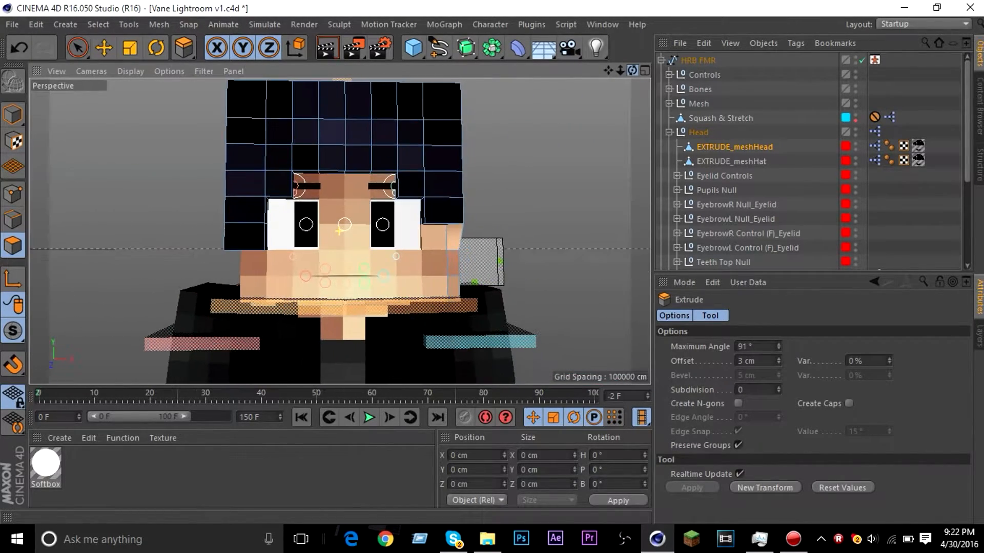
pyautogui.scroll(3, 464, 258)
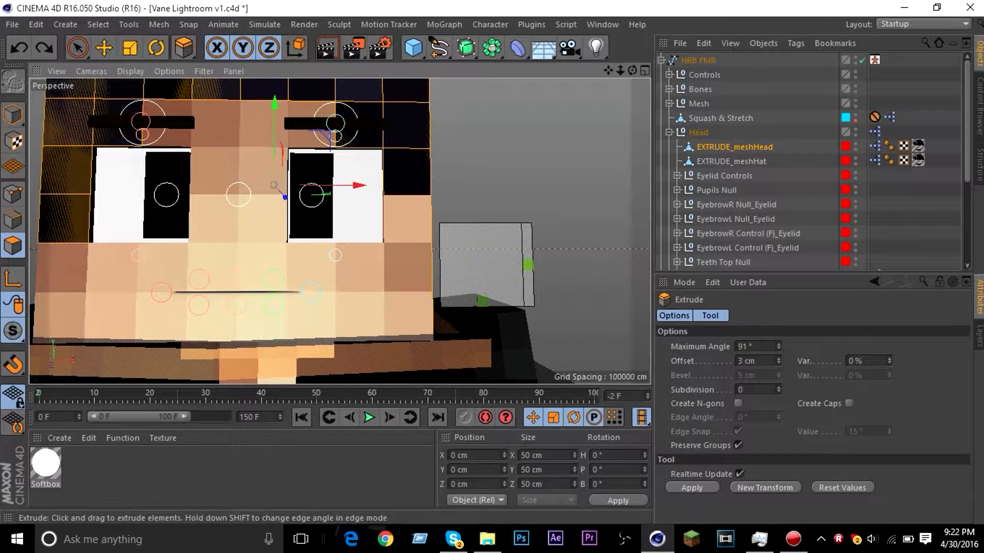
pyautogui.keyDown('alt'); pyautogui.moveTo(339, 231); pyautogui.dragTo(281, 238); pyautogui.keyUp('alt')
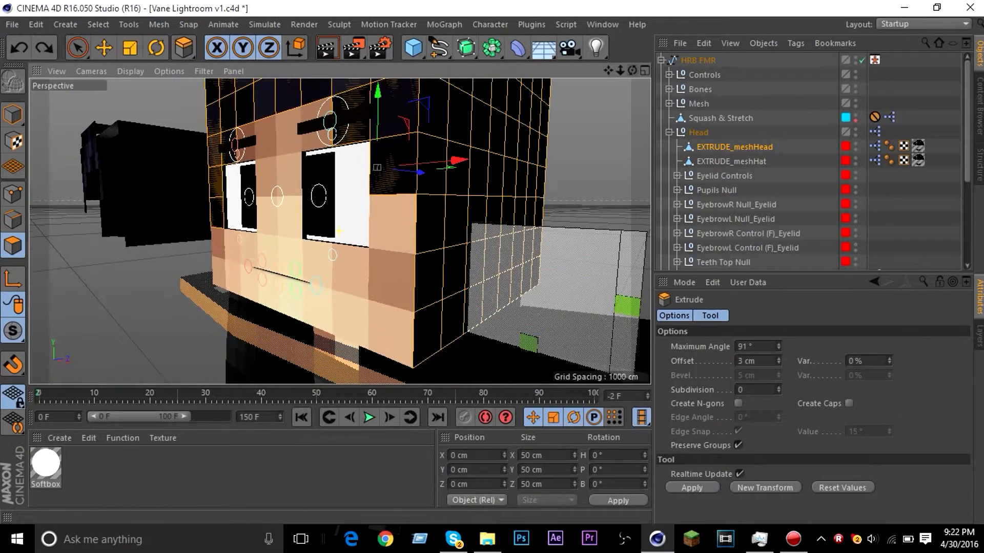
# - Extrude the selected hair polygons of EXTRUDE_meshHead by 3 cm, and clear the polygon selection
pyautogui.click(77, 47)
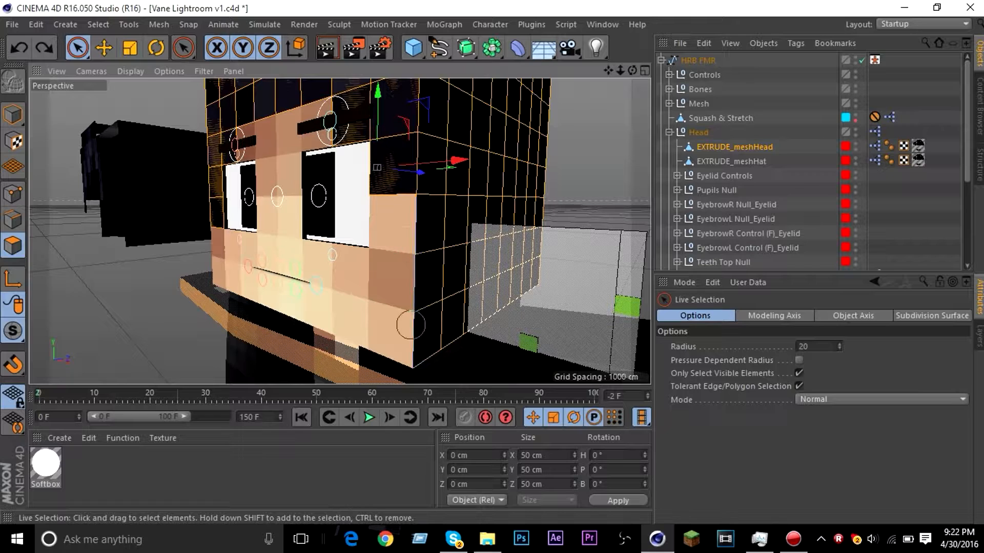
pyautogui.press('d')
pyautogui.moveTo(411, 325); pyautogui.dragTo(430, 323)
pyautogui.hotkey('ctrl', 'shift', 'a')
pyautogui.keyDown('alt'); pyautogui.moveTo(430, 323); pyautogui.dragTo(379, 323, button='right'); pyautogui.keyUp('alt')
pyautogui.keyDown('alt'); pyautogui.moveTo(379, 322); pyautogui.dragTo(446, 317); pyautogui.keyUp('alt')
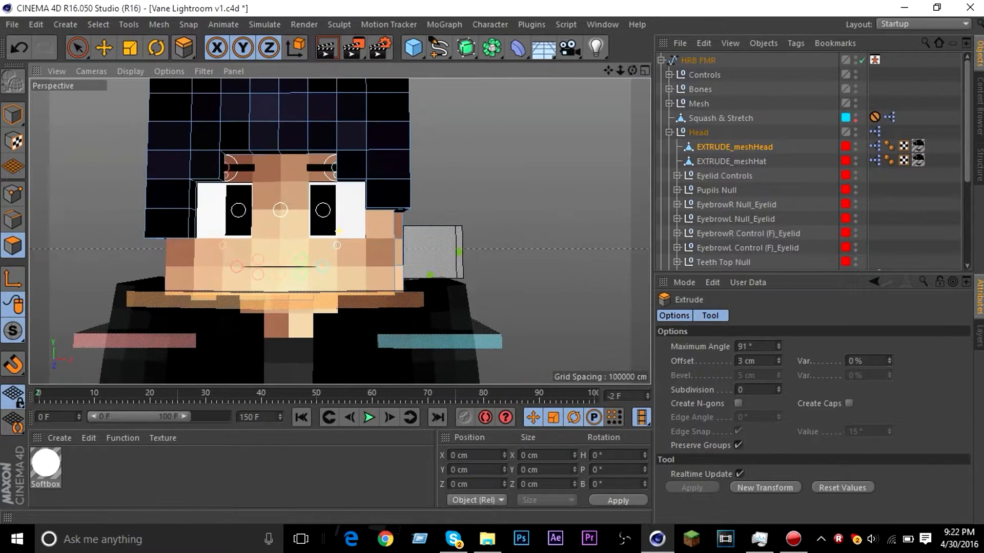
pyautogui.keyDown('alt'); pyautogui.moveTo(446, 317); pyautogui.dragTo(410, 317, button='right'); pyautogui.keyUp('alt')
pyautogui.keyDown('alt'); pyautogui.moveTo(410, 317); pyautogui.dragTo(437, 338, button='middle'); pyautogui.keyUp('alt')
pyautogui.keyDown('alt'); pyautogui.moveTo(436, 338); pyautogui.dragTo(328, 226); pyautogui.keyUp('alt')
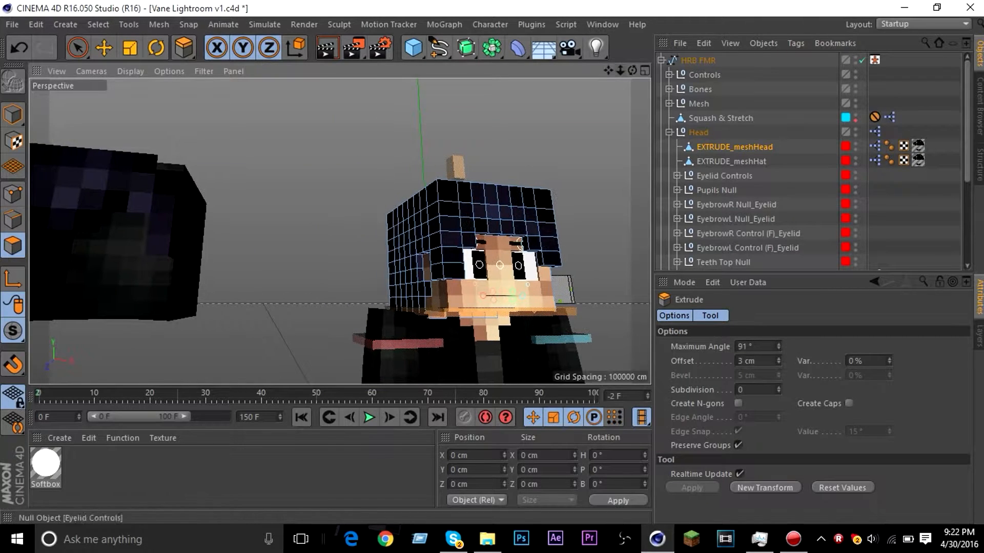
# - Select the EXTRUDE_meshHat object and activate Live Selection for its polygons
pyautogui.click(731, 161)
pyautogui.moveTo(341, 232)
pyautogui.keyDown('alt'); pyautogui.mouseDown(button='middle')
pyautogui.moveTo(512, 235)
pyautogui.moveTo(346, 229)
pyautogui.mouseUp(button='middle'); pyautogui.keyUp('alt')
pyautogui.click(77, 48)
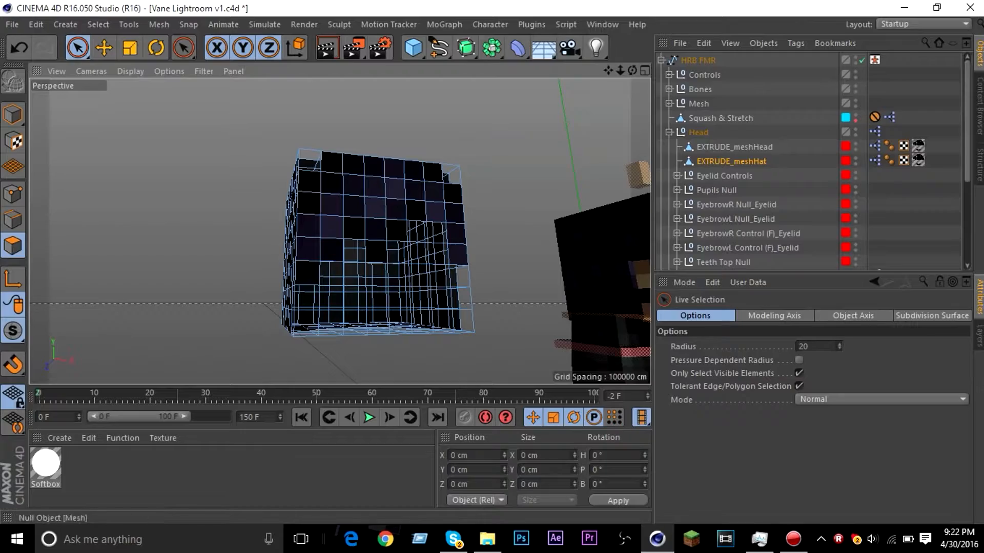
pyautogui.keyDown('alt'); pyautogui.moveTo(339, 232); pyautogui.dragTo(446, 125); pyautogui.keyUp('alt')
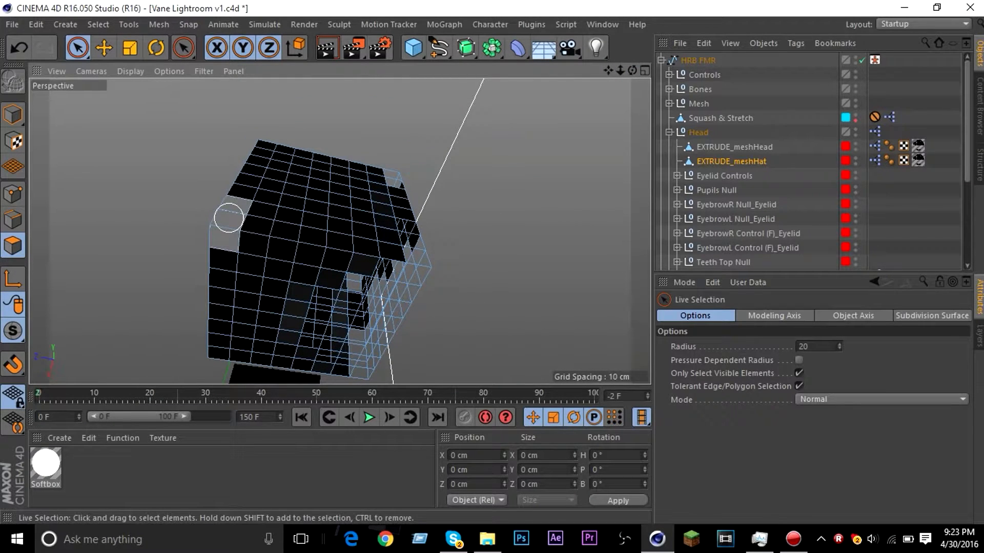
pyautogui.press('u')
pyautogui.press('l')
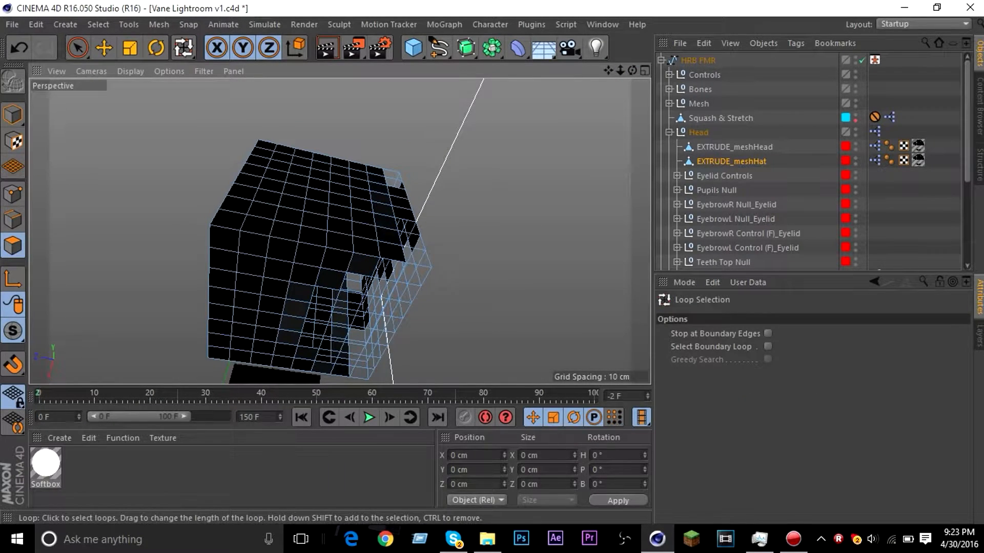
pyautogui.click(78, 48)
pyautogui.moveTo(306, 237)
pyautogui.mouseDown()
pyautogui.moveTo(289, 185)
pyautogui.moveTo(356, 194)
pyautogui.mouseUp()
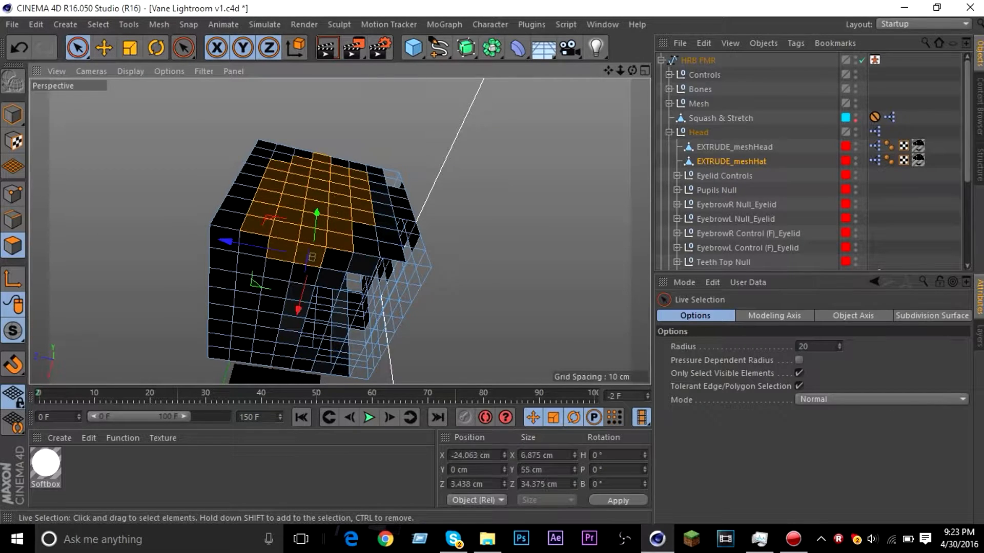
pyautogui.hotkey('ctrl', 'z')
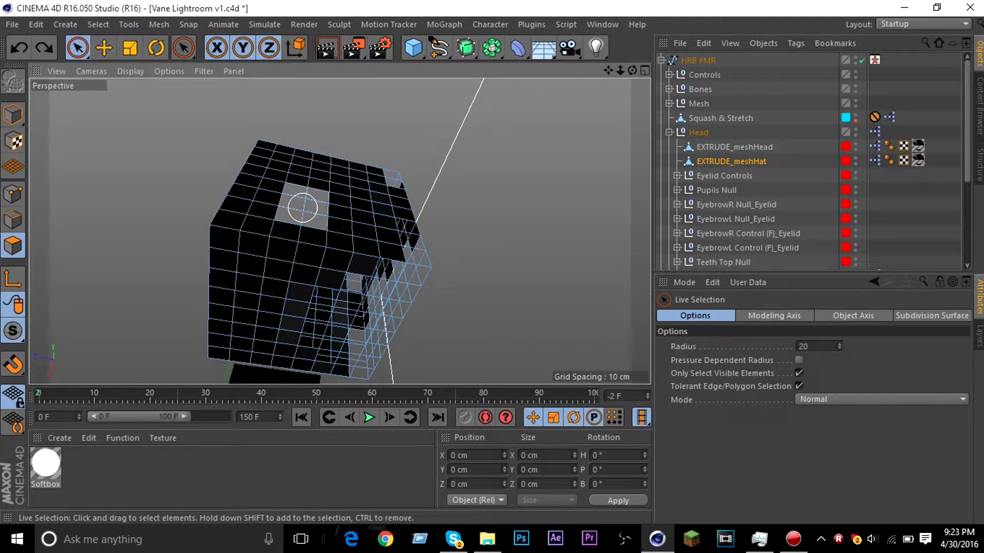
# - Loop-select the three rearmost polygon loops around EXTRUDE_meshHat
pyautogui.press('u')
pyautogui.press('l')
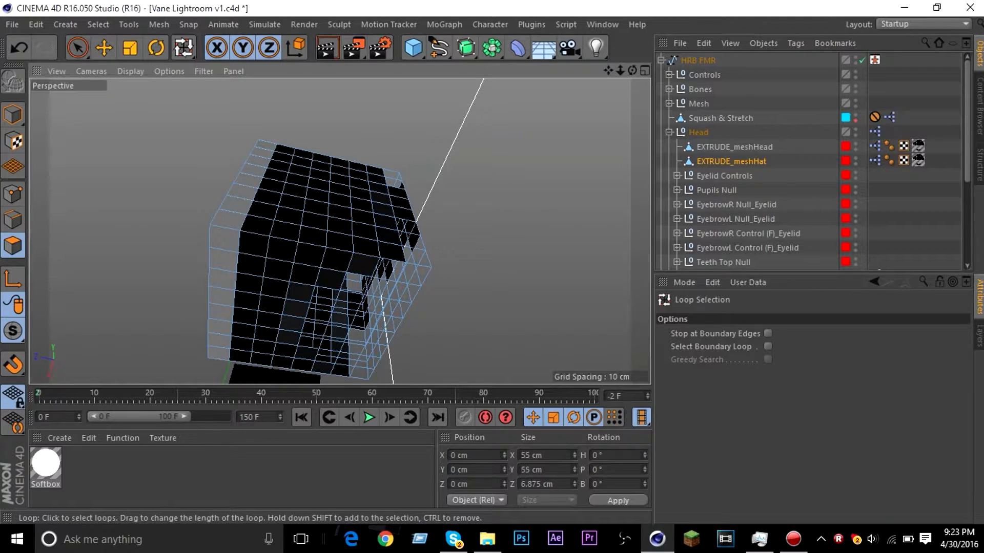
pyautogui.click(226, 226)
pyautogui.keyDown('shift'); pyautogui.click(256, 226); pyautogui.keyUp('shift')
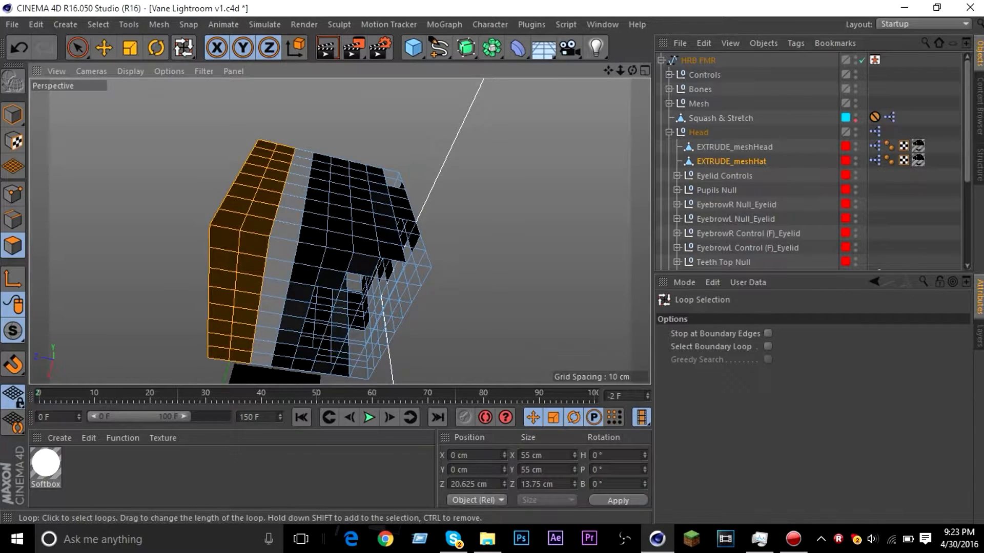
pyautogui.keyDown('shift'); pyautogui.click(279, 225); pyautogui.keyUp('shift')
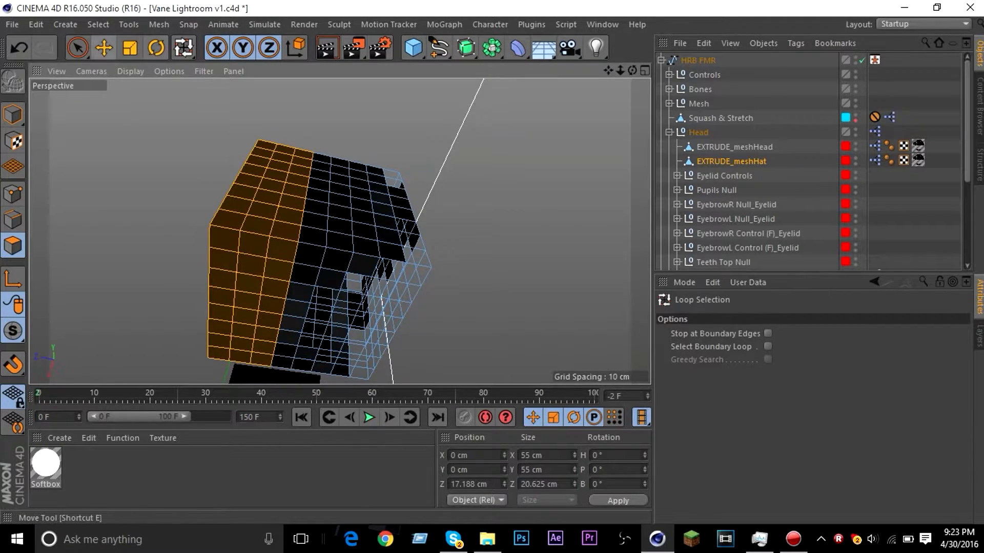
pyautogui.click(78, 48)
pyautogui.moveTo(633, 70); pyautogui.dragTo(641, 30)
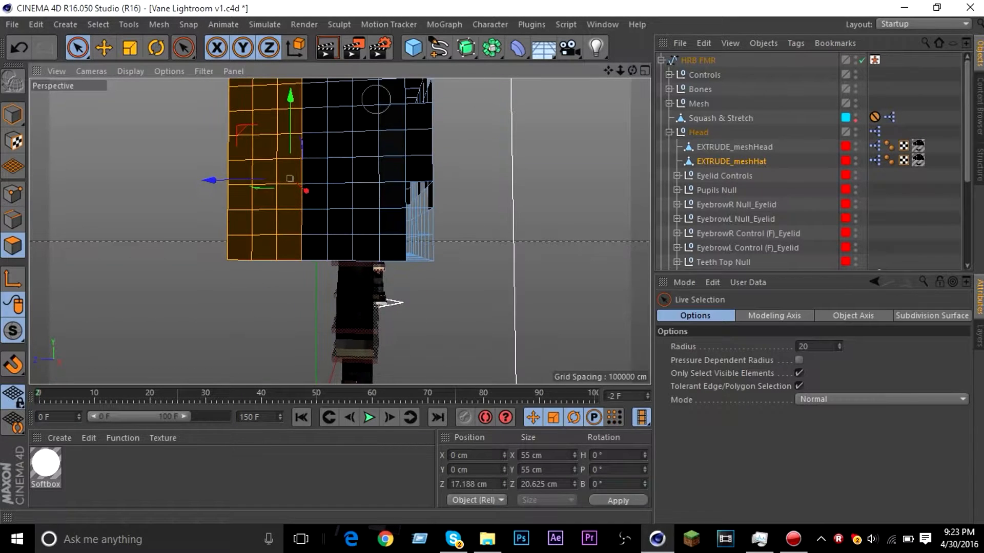
pyautogui.keyDown('shift'); pyautogui.moveTo(376, 98); pyautogui.dragTo(367, 220); pyautogui.keyUp('shift')
pyautogui.moveTo(608, 71)
pyautogui.mouseDown()
pyautogui.moveTo(609, 113)
pyautogui.moveTo(628, 90)
pyautogui.moveTo(620, 128)
pyautogui.mouseUp()
pyautogui.keyDown('shift'); pyautogui.moveTo(379, 108); pyautogui.dragTo(342, 117); pyautogui.keyUp('shift')
pyautogui.hotkey('ctrl', 'z')
pyautogui.hotkey('ctrl', 'z')
# - Add the fourth polygon loop of the hat to the selection, leaving out its middle polygons on the underside
pyautogui.moveTo(620, 70)
pyautogui.mouseDown()
pyautogui.moveTo(587, 77)
pyautogui.moveTo(634, 26)
pyautogui.moveTo(636, 6)
pyautogui.mouseUp()
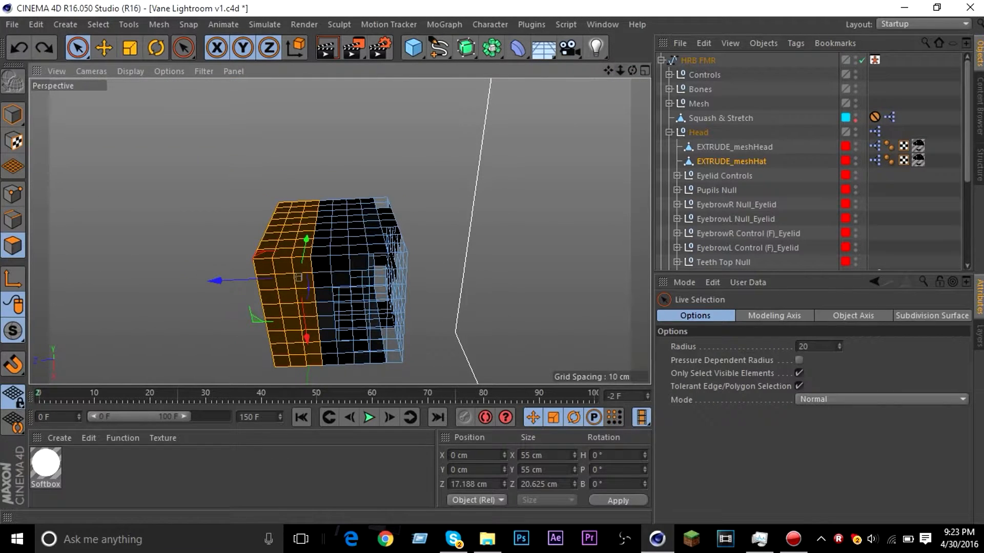
pyautogui.keyDown('alt'); pyautogui.moveTo(408, 256); pyautogui.dragTo(403, 218); pyautogui.keyUp('alt')
pyautogui.scroll(3, 350, 244)
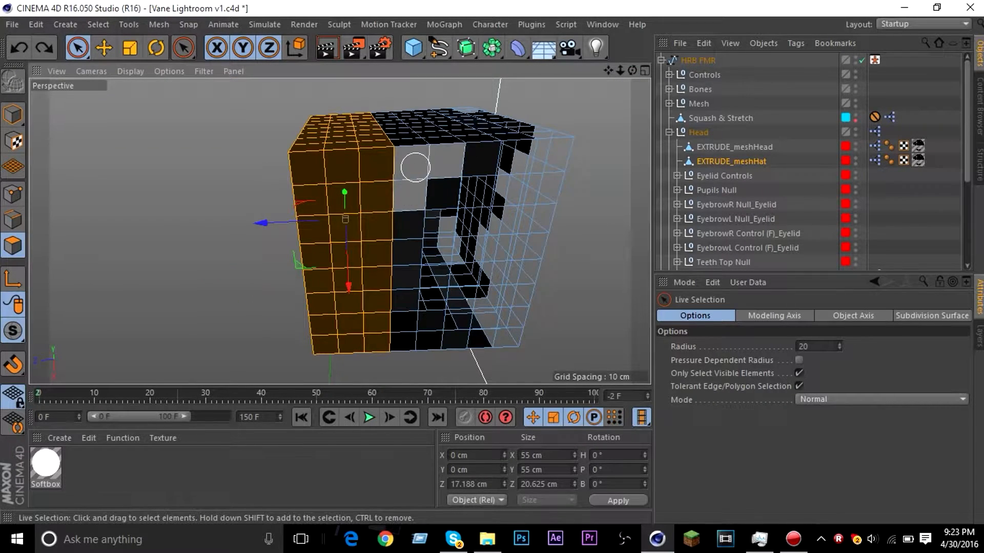
pyautogui.press('u')
pyautogui.press('l')
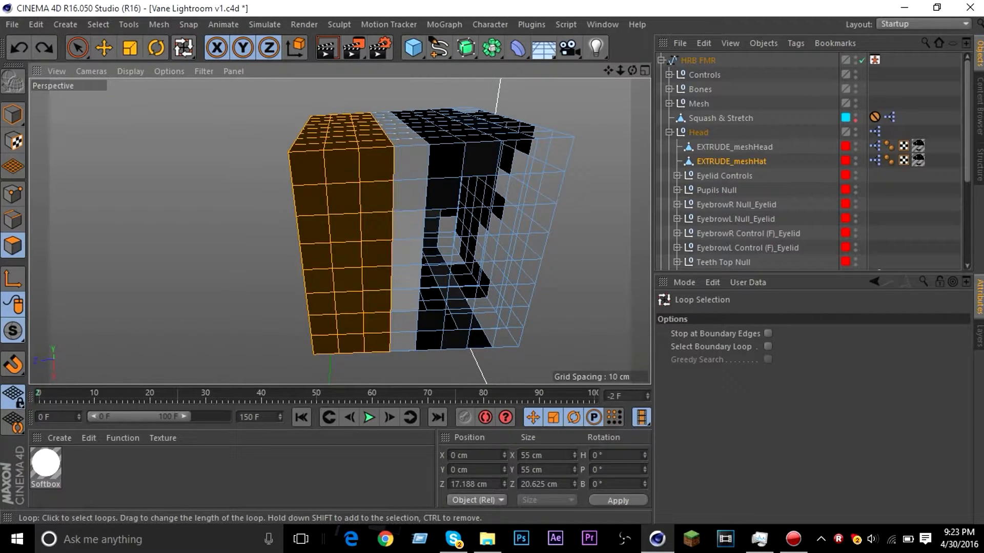
pyautogui.keyDown('shift'); pyautogui.click(409, 246); pyautogui.keyUp('shift')
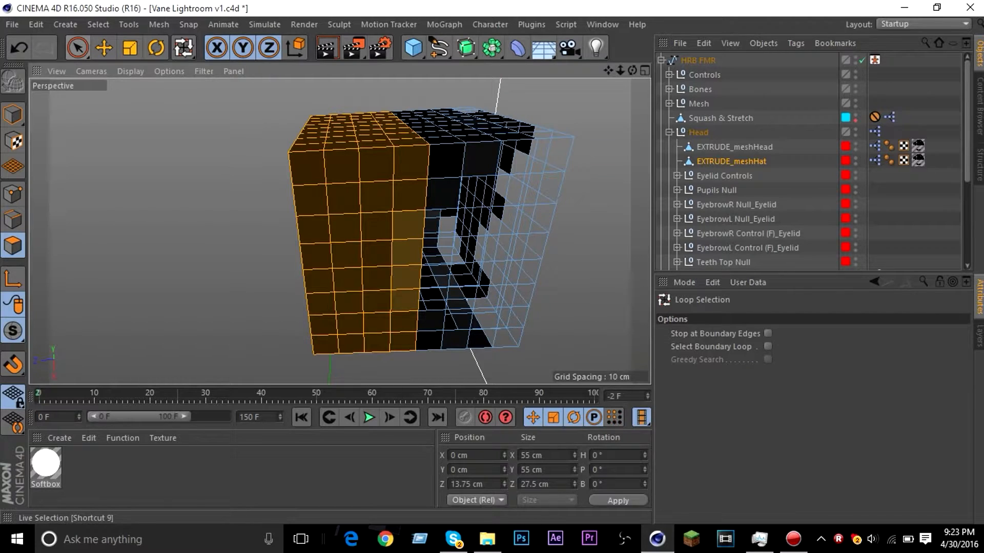
pyautogui.press('9')
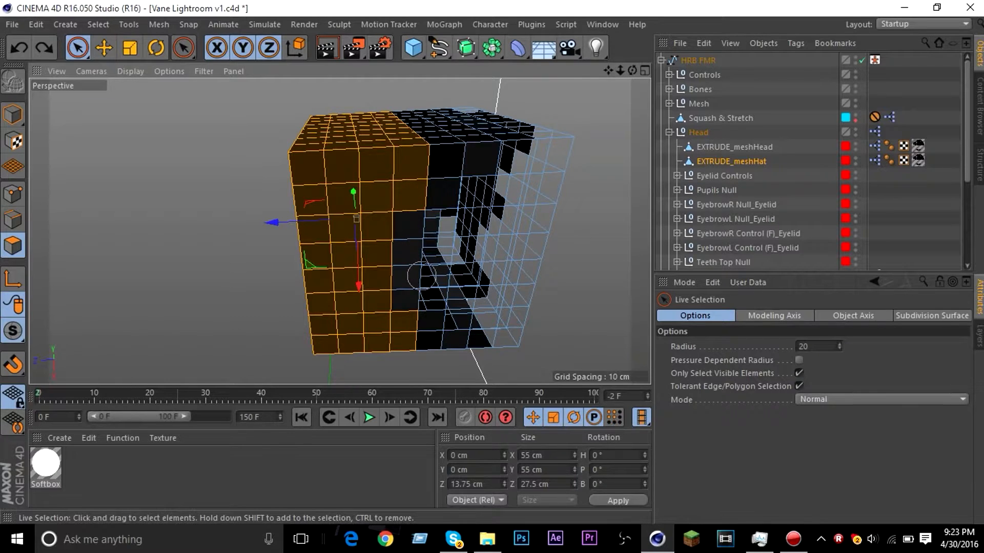
pyautogui.keyDown('shift'); pyautogui.moveTo(408, 226); pyautogui.dragTo(405, 320); pyautogui.keyUp('shift')
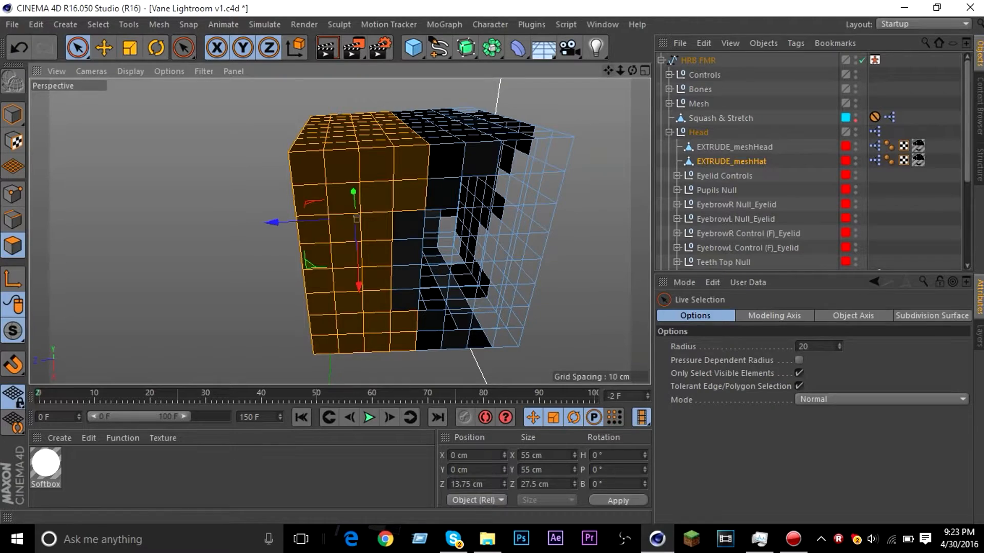
# - Add the next two columns of polygons on both sides and the top of the hat to the selection
pyautogui.scroll(-3, 338, 231)
pyautogui.keyDown('alt'); pyautogui.moveTo(338, 231); pyautogui.dragTo(338, 231); pyautogui.keyUp('alt')
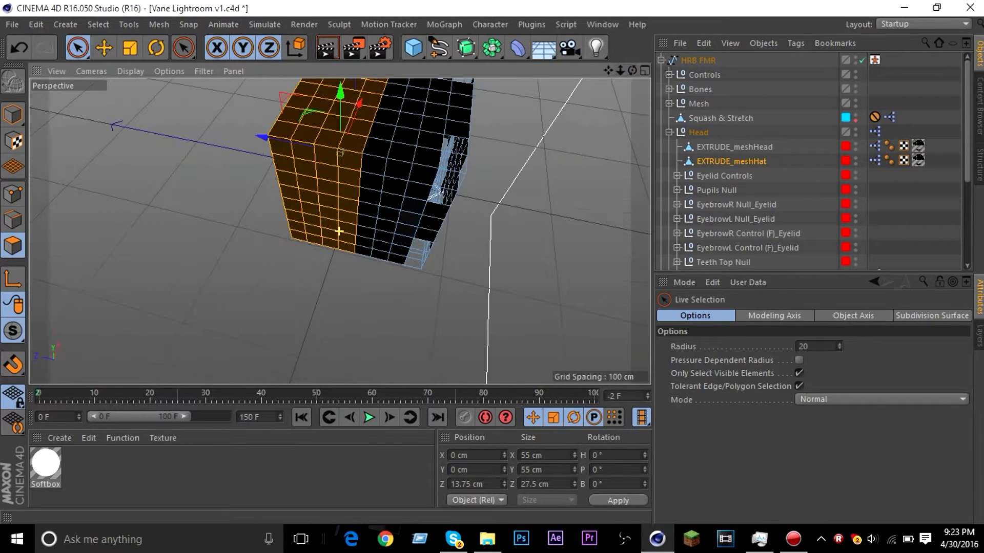
pyautogui.moveTo(633, 71); pyautogui.dragTo(633, 70)
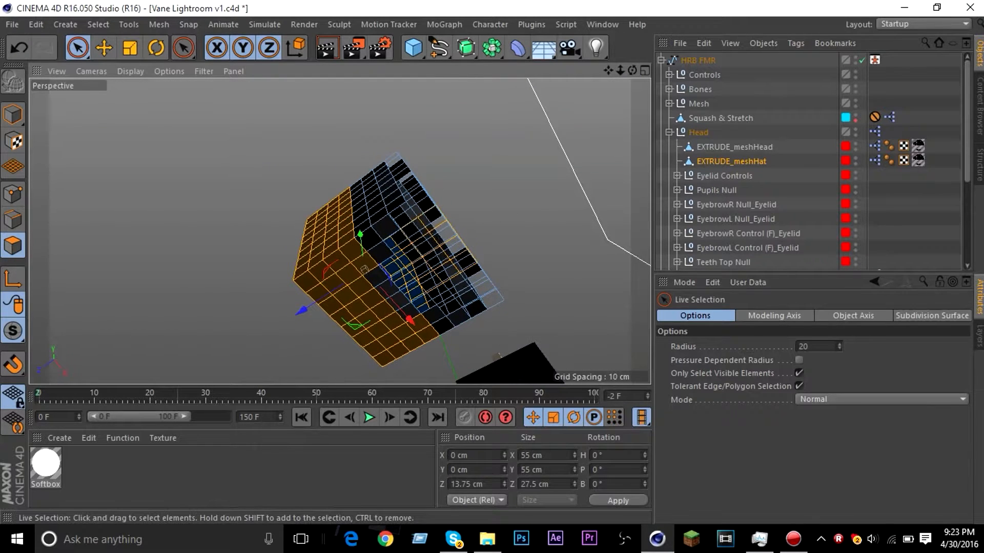
pyautogui.moveTo(633, 70); pyautogui.dragTo(633, 70)
pyautogui.scroll(3, 386, 141)
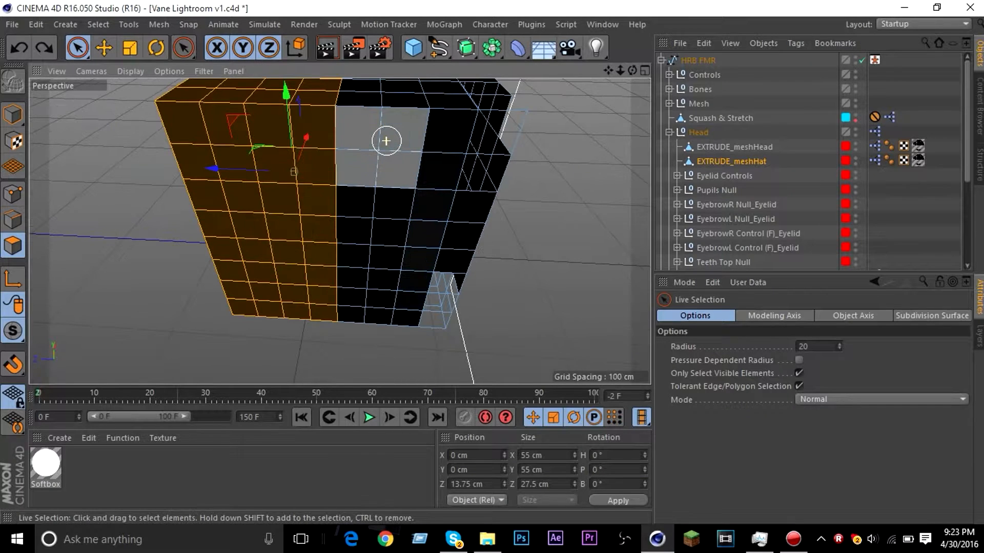
pyautogui.keyDown('shift'); pyautogui.moveTo(375, 127); pyautogui.dragTo(382, 93); pyautogui.keyUp('shift')
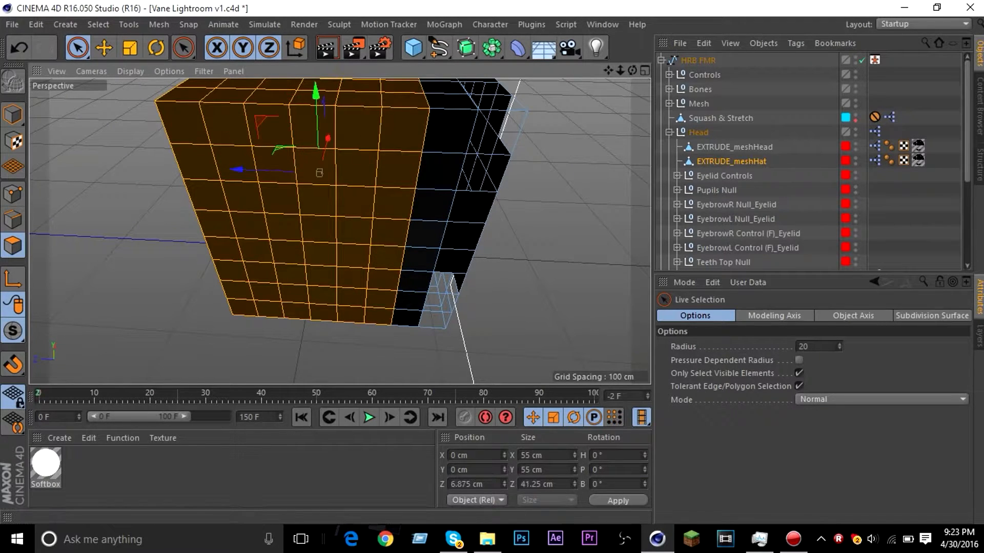
pyautogui.moveTo(632, 70); pyautogui.dragTo(632, 70)
pyautogui.keyDown('shift'); pyautogui.moveTo(359, 166); pyautogui.dragTo(410, 257); pyautogui.keyUp('shift')
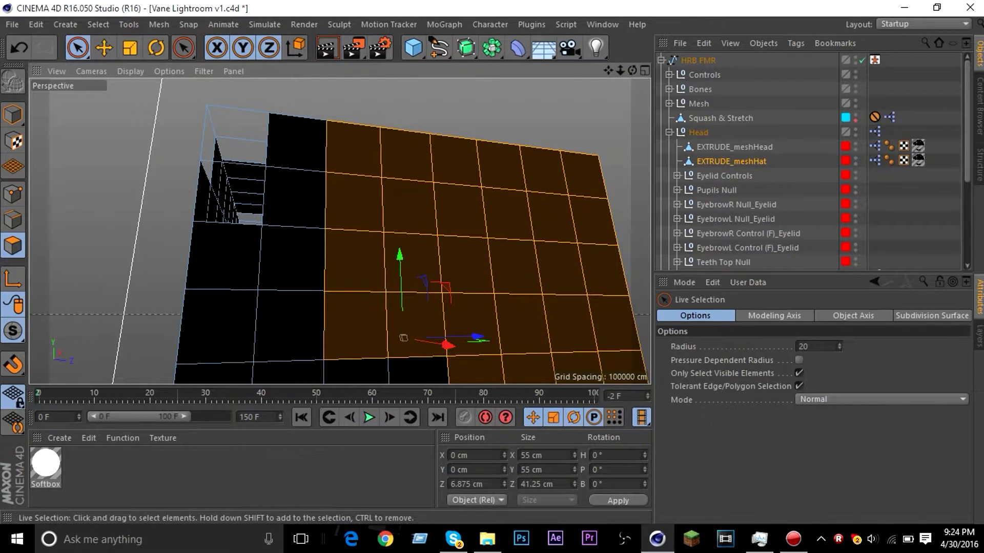
pyautogui.moveTo(609, 70); pyautogui.dragTo(632, 71)
pyautogui.keyDown('alt'); pyautogui.moveTo(339, 232); pyautogui.dragTo(383, 221); pyautogui.keyUp('alt')
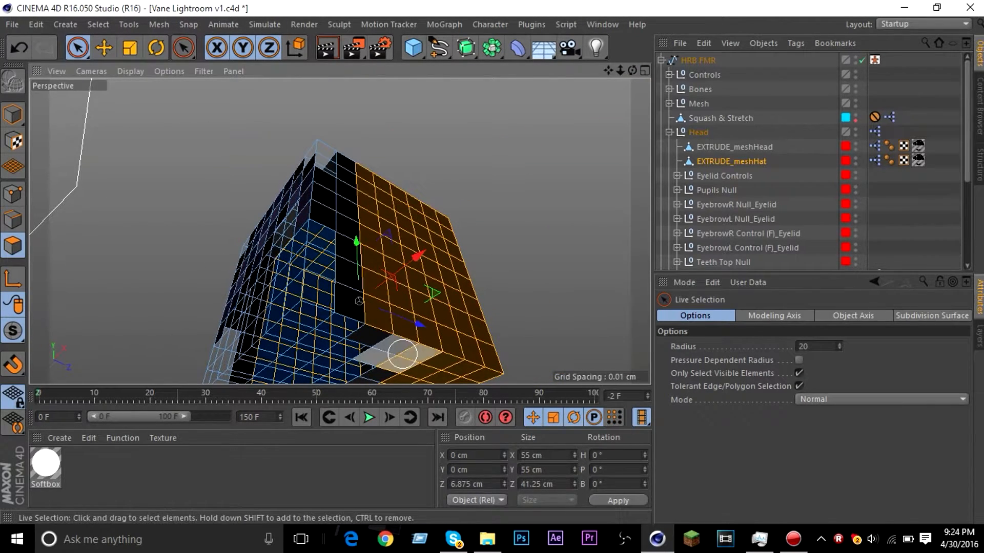
pyautogui.moveTo(340, 229)
pyautogui.keyDown('alt'); pyautogui.mouseDown()
pyautogui.moveTo(283, 171)
pyautogui.moveTo(336, 229)
pyautogui.mouseUp(); pyautogui.keyUp('alt')
pyautogui.scroll(5, 470, 229)
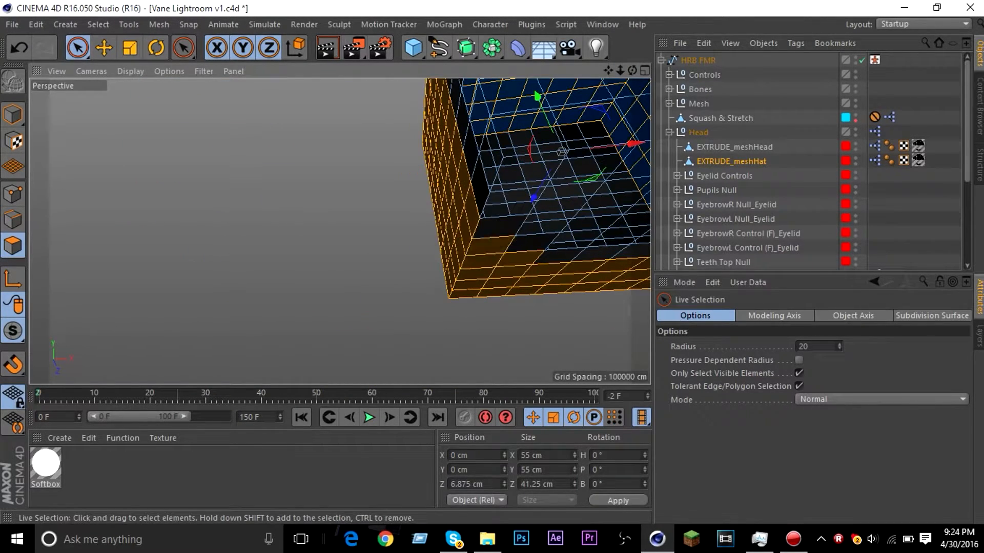
pyautogui.keyDown('alt'); pyautogui.moveTo(340, 231); pyautogui.dragTo(339, 231); pyautogui.keyUp('alt')
pyautogui.press('d')
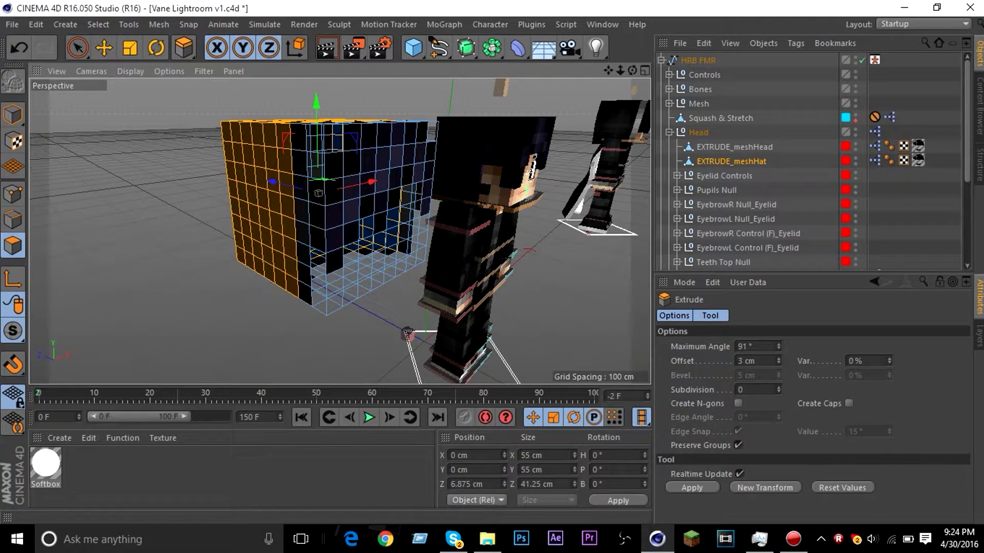
pyautogui.click(78, 47)
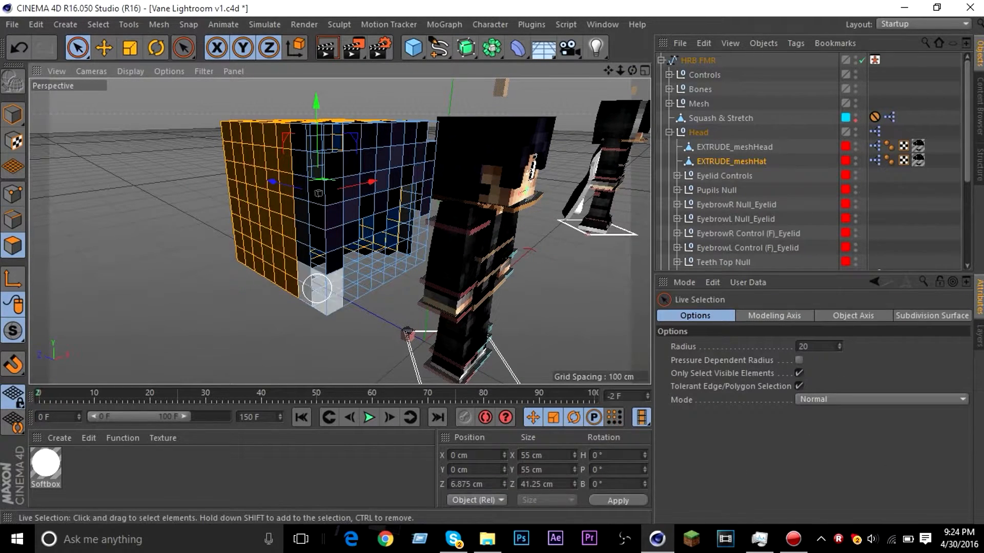
# - Try adding polygons near the hat's front lower corner to the selection, and remove them again
pyautogui.keyDown('shift'); pyautogui.click(293, 299); pyautogui.keyUp('shift')
pyautogui.scroll(2, 286, 291)
pyautogui.keyDown('alt'); pyautogui.moveTo(285, 291); pyautogui.dragTo(339, 231); pyautogui.keyUp('alt')
pyautogui.keyDown('alt'); pyautogui.moveTo(339, 231); pyautogui.dragTo(339, 232, button='middle'); pyautogui.keyUp('alt')
pyautogui.keyDown('ctrl'); pyautogui.click(362, 237); pyautogui.keyUp('ctrl')
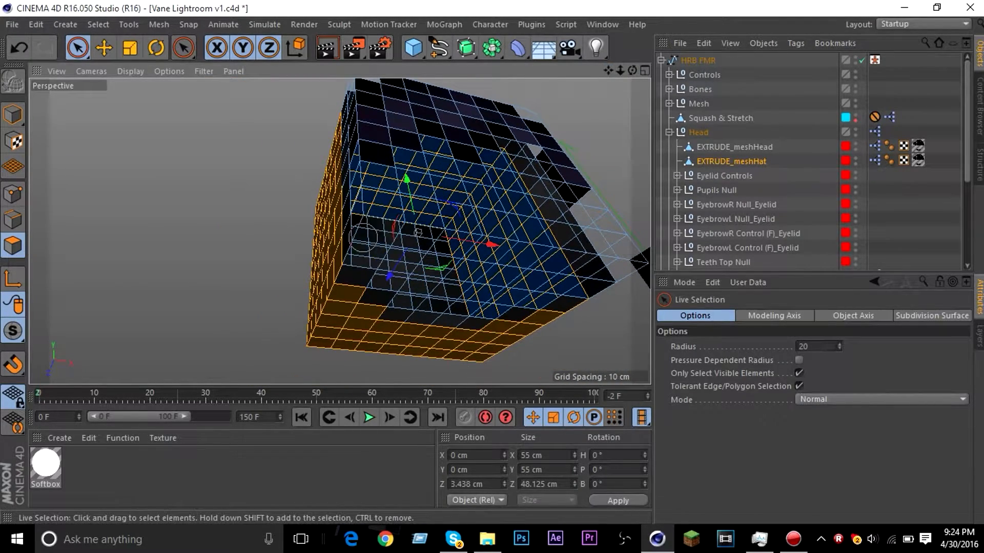
pyautogui.keyDown('alt'); pyautogui.moveTo(363, 237); pyautogui.dragTo(615, 93); pyautogui.keyUp('alt')
# - Extrude the selected rear hat polygons by 5 cm, and clear the polygon selection
pyautogui.press('d')
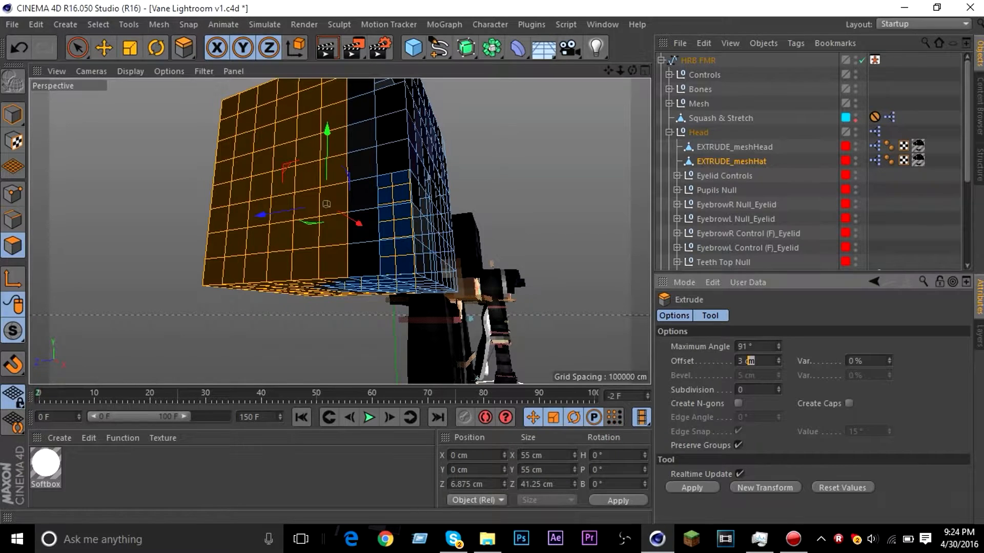
pyautogui.click(692, 488)
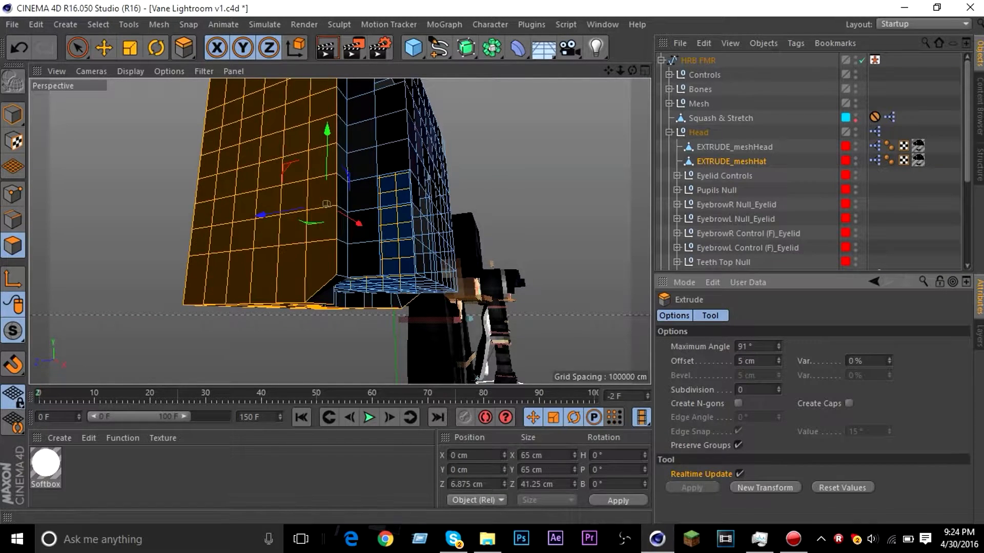
pyautogui.hotkey('ctrl', 'shift', 'a')
# - Select the side column just in front of the extruded part and the adjoining underside polygons with a selection radius of 10
pyautogui.keyDown('alt'); pyautogui.moveTo(339, 231); pyautogui.dragTo(326, 231, button='right'); pyautogui.keyUp('alt')
pyautogui.keyDown('alt'); pyautogui.moveTo(338, 231); pyautogui.dragTo(342, 245, button='middle'); pyautogui.keyUp('alt')
pyautogui.moveTo(338, 231)
pyautogui.keyDown('alt'); pyautogui.mouseDown()
pyautogui.moveTo(346, 237)
pyautogui.moveTo(287, 271)
pyautogui.moveTo(302, 251)
pyautogui.moveTo(341, 238)
pyautogui.mouseUp(); pyautogui.keyUp('alt')
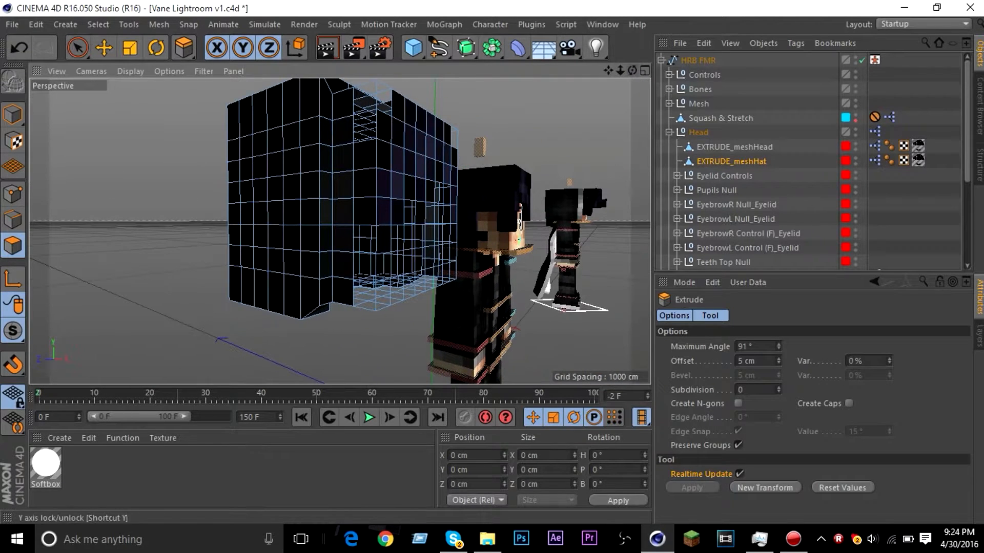
pyautogui.click(78, 48)
pyautogui.scroll(3, 358, 176)
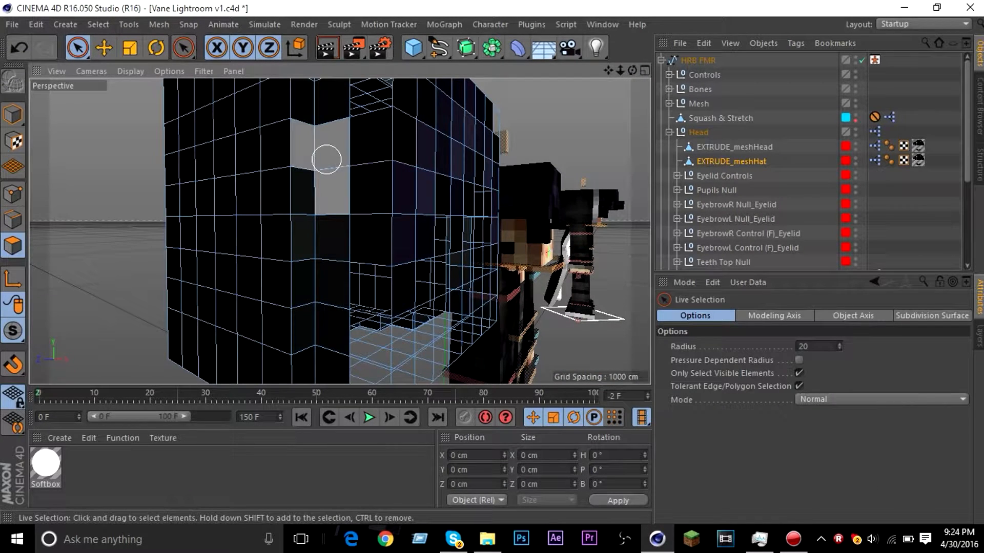
pyautogui.moveTo(332, 122); pyautogui.dragTo(332, 379)
pyautogui.keyDown('alt'); pyautogui.moveTo(338, 232); pyautogui.dragTo(343, 233); pyautogui.keyUp('alt')
pyautogui.keyDown('shift'); pyautogui.click(358, 255); pyautogui.keyUp('shift')
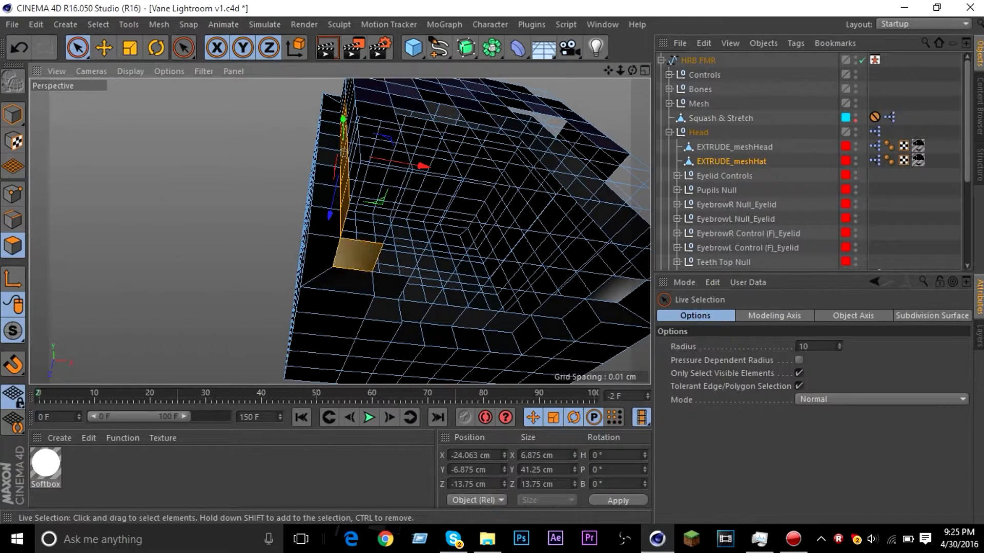
pyautogui.keyDown('shift'); pyautogui.click(392, 287); pyautogui.keyUp('shift')
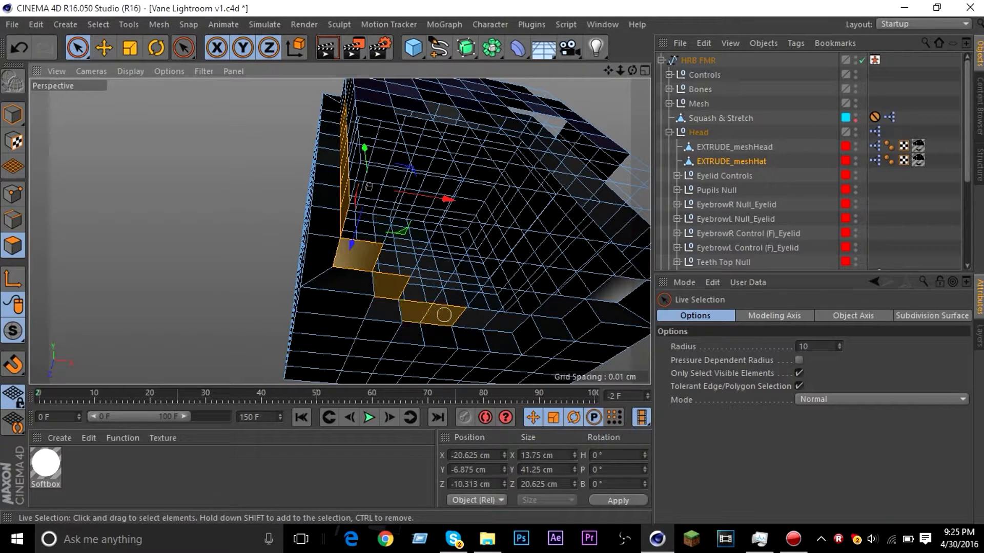
pyautogui.keyDown('shift'); pyautogui.click(497, 318); pyautogui.keyUp('shift')
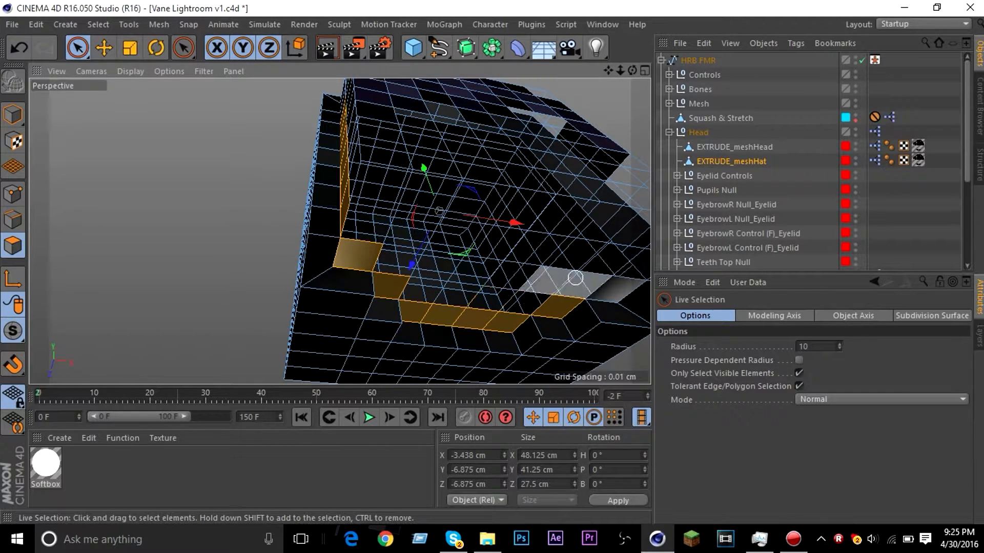
# - Extend the selection into a full ring around the hat, covering the top row and both side columns in front of the extruded part
pyautogui.moveTo(608, 71); pyautogui.dragTo(743, 71)
pyautogui.moveTo(225, 241)
pyautogui.keyDown('shift'); pyautogui.mouseDown()
pyautogui.moveTo(200, 323)
pyautogui.moveTo(220, 156)
pyautogui.moveTo(234, 132)
pyautogui.moveTo(183, 262)
pyautogui.mouseUp(); pyautogui.keyUp('shift')
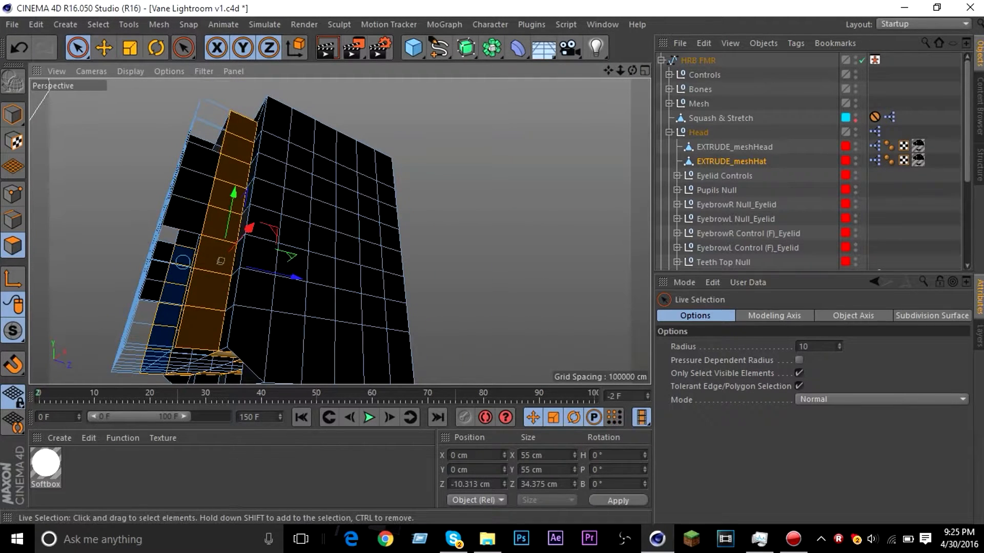
pyautogui.moveTo(608, 70); pyautogui.dragTo(653, 72)
pyautogui.moveTo(620, 71)
pyautogui.mouseDown()
pyautogui.moveTo(589, 71)
pyautogui.moveTo(623, 75)
pyautogui.moveTo(538, 116)
pyautogui.moveTo(569, 154)
pyautogui.mouseUp()
pyautogui.keyDown('shift'); pyautogui.moveTo(319, 158); pyautogui.dragTo(109, 147); pyautogui.keyUp('shift')
pyautogui.keyDown('ctrl'); pyautogui.moveTo(312, 140); pyautogui.dragTo(42, 134); pyautogui.keyUp('ctrl')
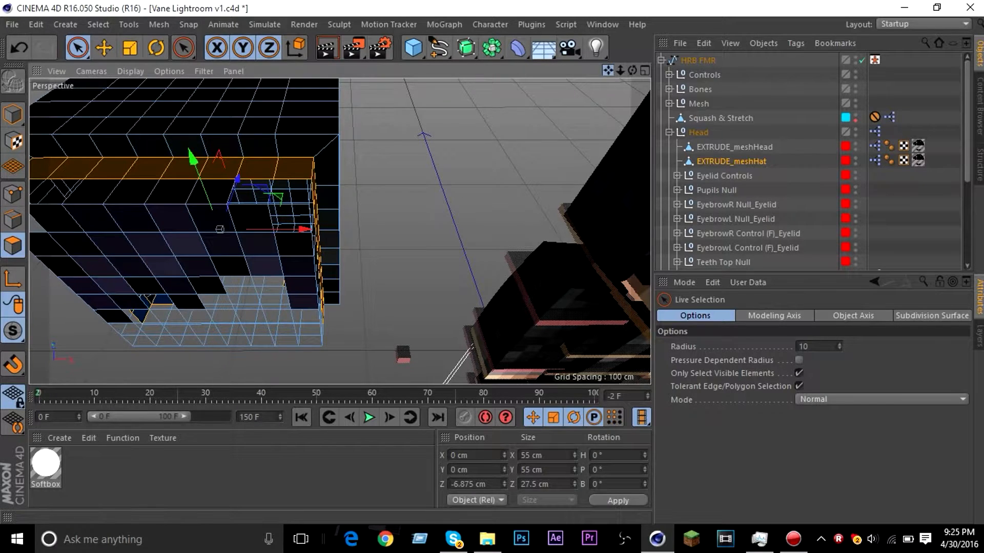
pyautogui.moveTo(609, 71); pyautogui.dragTo(666, 23)
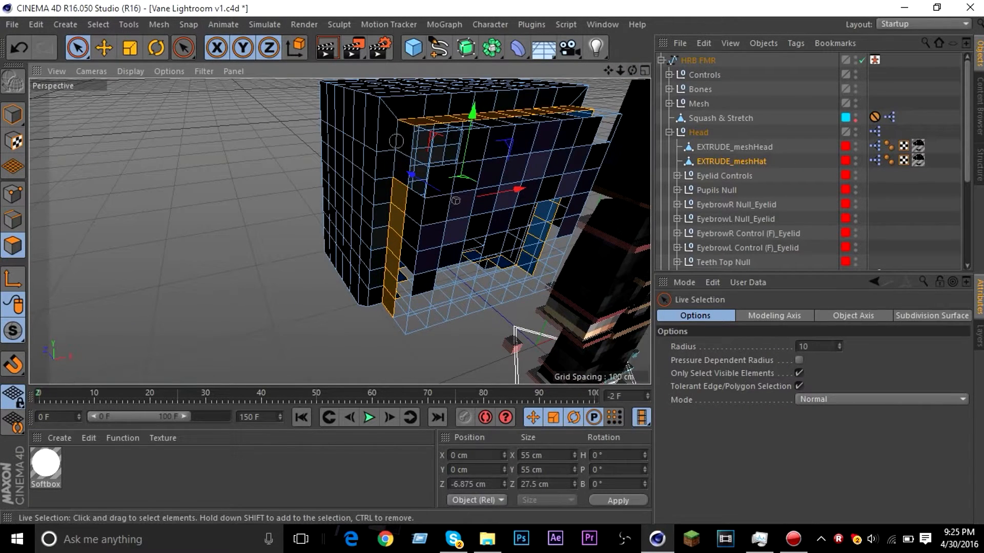
pyautogui.keyDown('shift'); pyautogui.moveTo(396, 141); pyautogui.dragTo(392, 159); pyautogui.keyUp('shift')
# - Try extruding the selected ring of hat polygons by 4 cm, and undo the extrusion
pyautogui.press('d')
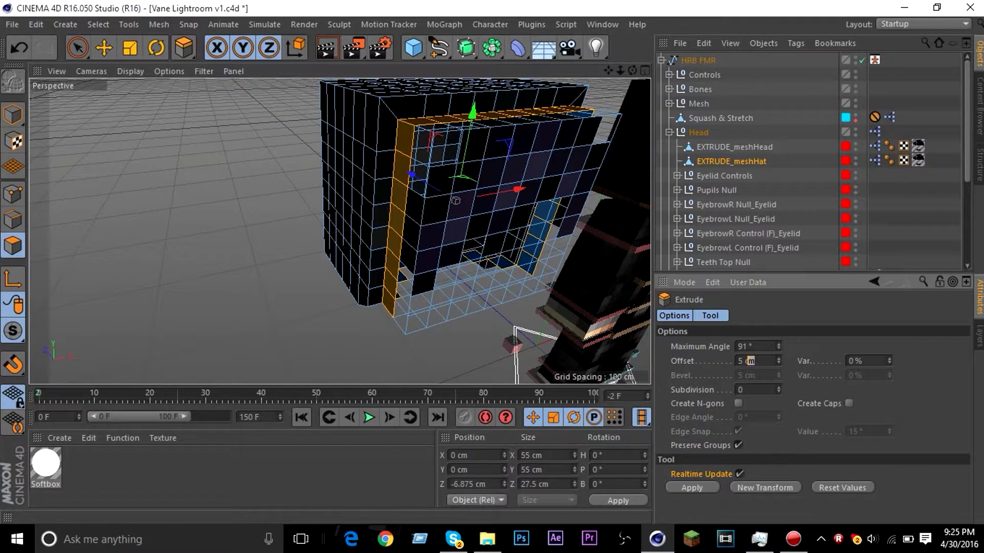
pyautogui.moveTo(620, 71); pyautogui.dragTo(564, 43)
pyautogui.hotkey('ctrl', 'shift', 'a')
pyautogui.moveTo(620, 70)
pyautogui.mouseDown()
pyautogui.moveTo(589, 71)
pyautogui.moveTo(613, 71)
pyautogui.mouseUp()
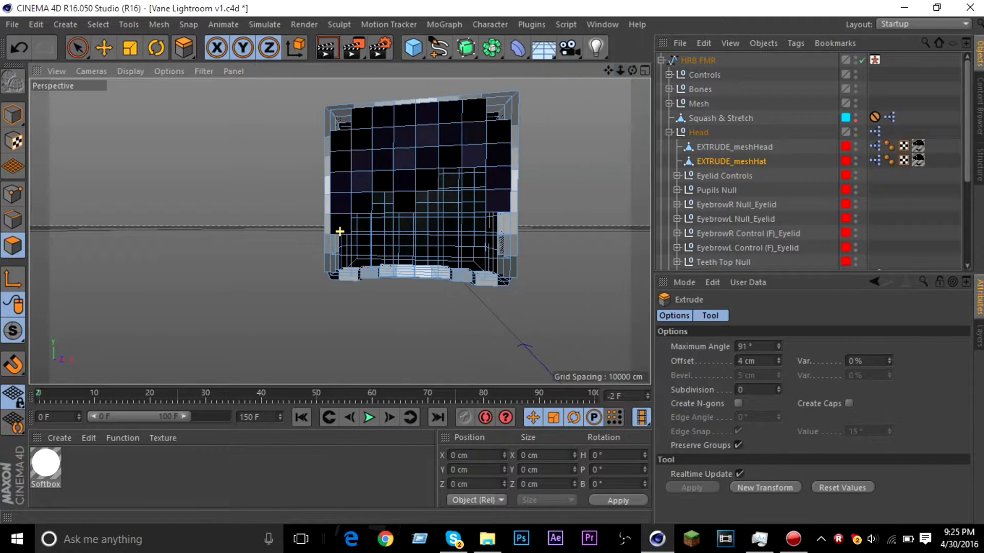
pyautogui.hotkey('ctrl', 'z')
pyautogui.hotkey('ctrl', 'z')
# - Extrude the selected ring of hat polygons by 3 cm, and clear the polygon selection
pyautogui.doubleClick(747, 361)
pyautogui.press('Return')
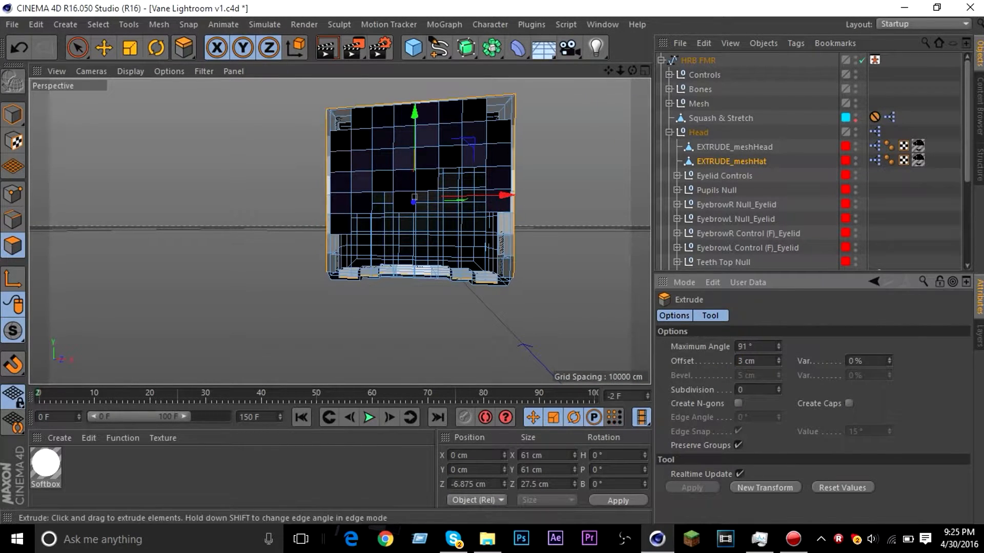
pyautogui.hotkey('ctrl', 'shift', 'a')
pyautogui.moveTo(608, 71); pyautogui.dragTo(650, 74)
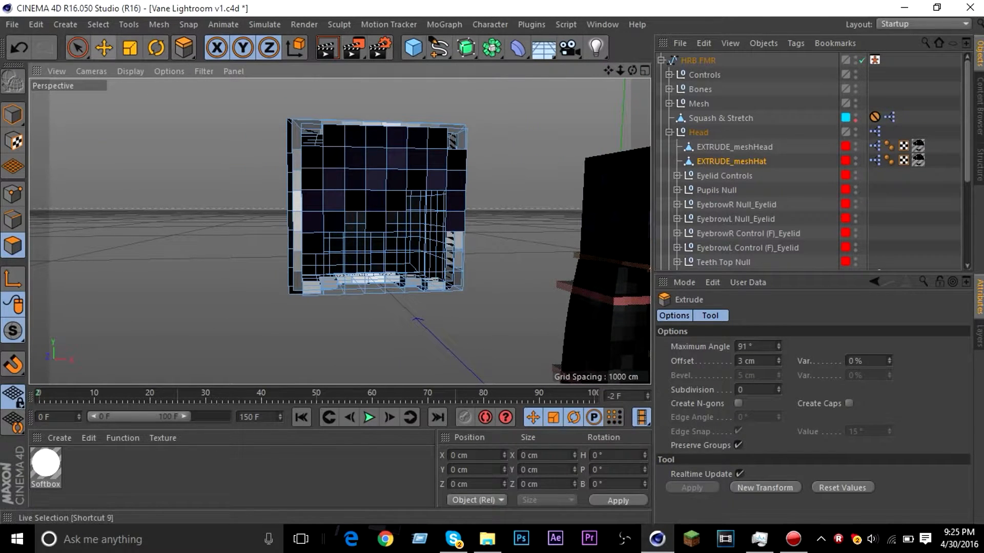
# - Select all fringe polygons on the hat's front face together with the adjoining front polygons on both sides
pyautogui.click(77, 48)
pyautogui.moveTo(632, 71); pyautogui.dragTo(666, 82)
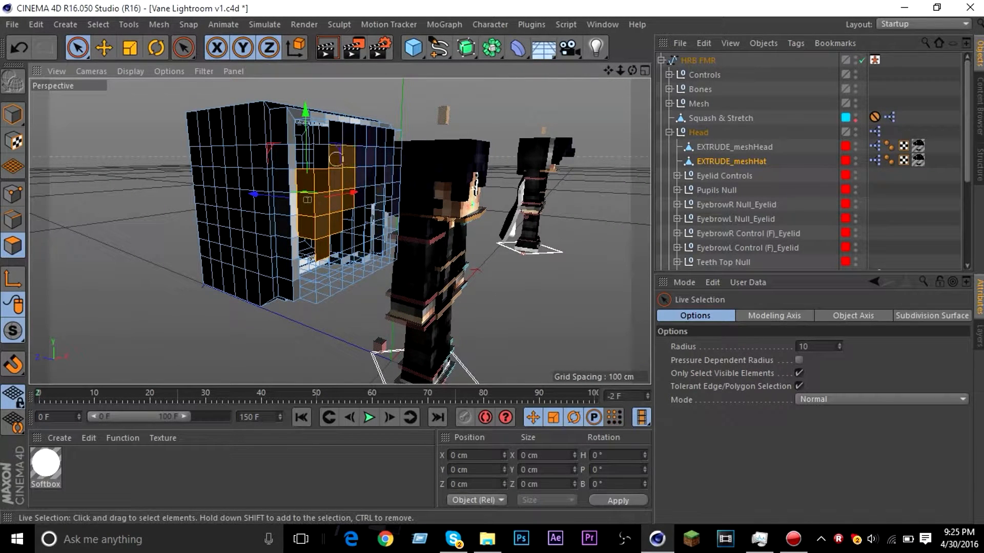
pyautogui.moveTo(608, 70); pyautogui.dragTo(459, 67)
pyautogui.scroll(3, 605, 136)
pyautogui.scroll(6, 592, 135)
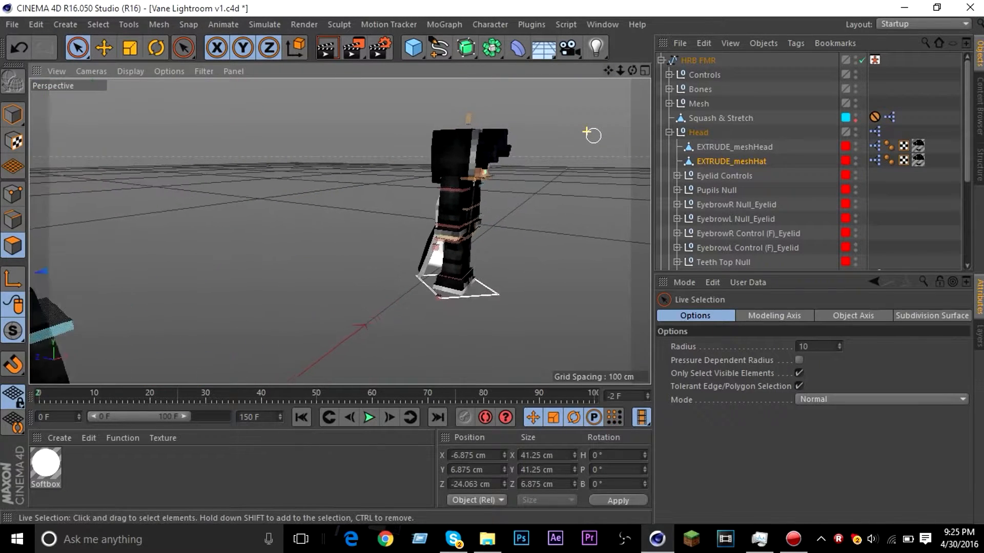
pyautogui.moveTo(633, 70); pyautogui.dragTo(718, 66)
pyautogui.scroll(4, 432, 198)
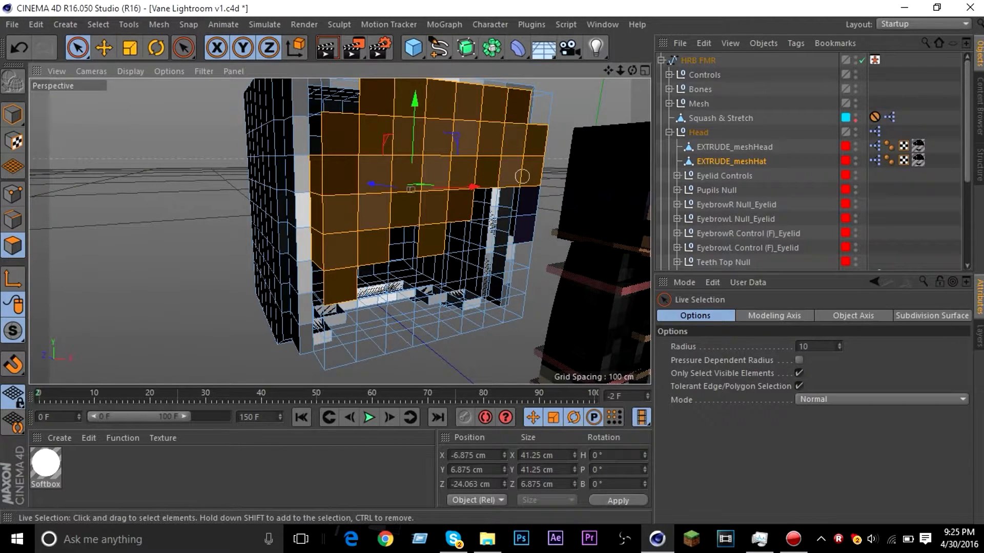
pyautogui.moveTo(620, 70); pyautogui.dragTo(599, 134)
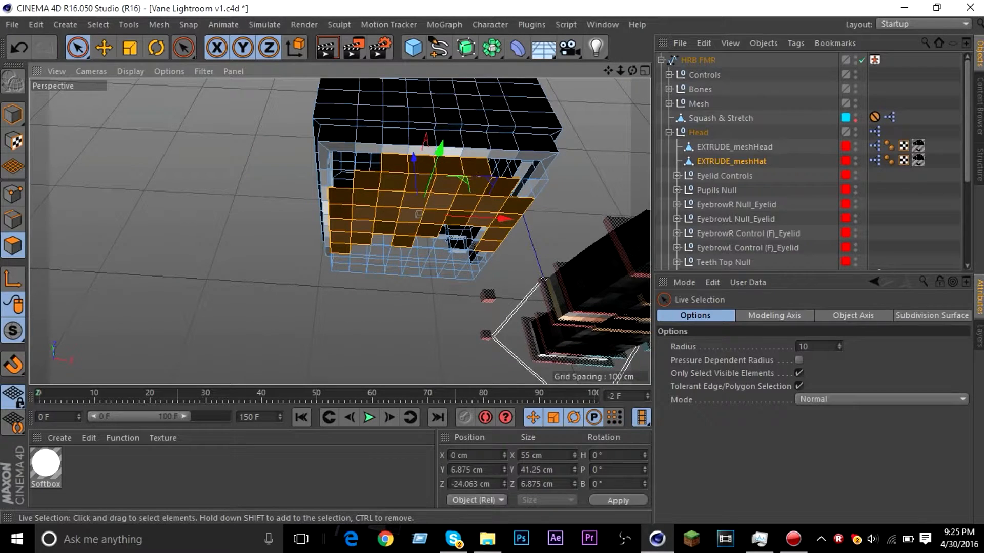
pyautogui.moveTo(632, 71); pyautogui.dragTo(586, 29)
pyautogui.moveTo(451, 209); pyautogui.dragTo(453, 242)
pyautogui.hotkey('ctrl', 'z')
pyautogui.keyDown('shift'); pyautogui.moveTo(449, 189); pyautogui.dragTo(446, 267); pyautogui.keyUp('shift')
pyautogui.moveTo(620, 71); pyautogui.dragTo(727, 92)
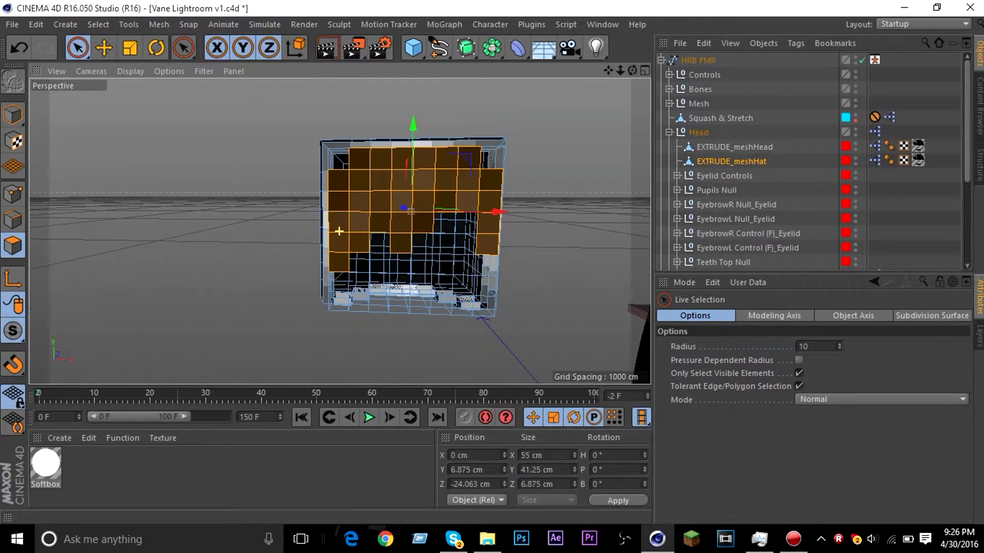
# - Extrude the selected front fringe polygons by 5 cm, and clear the selection
pyautogui.press('d')
pyautogui.doubleClick(746, 361)
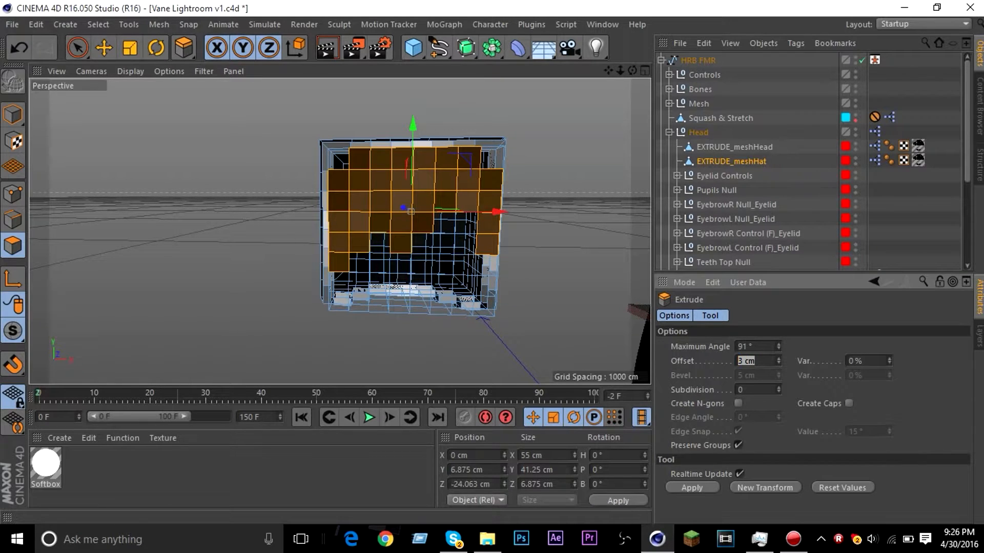
pyautogui.write('5')
pyautogui.press('Return')
pyautogui.click(599, 123)
pyautogui.moveTo(633, 70); pyautogui.dragTo(576, 67)
# - Square off the fringe's slanted upper left corner by raising its point to about Y 32.3 cm
pyautogui.click(104, 47)
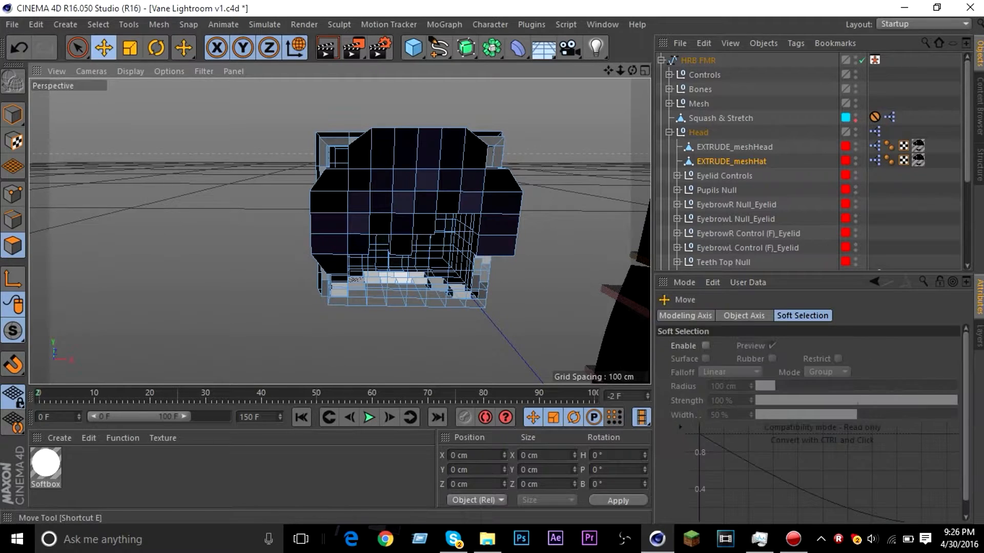
pyautogui.moveTo(633, 71); pyautogui.dragTo(600, 102)
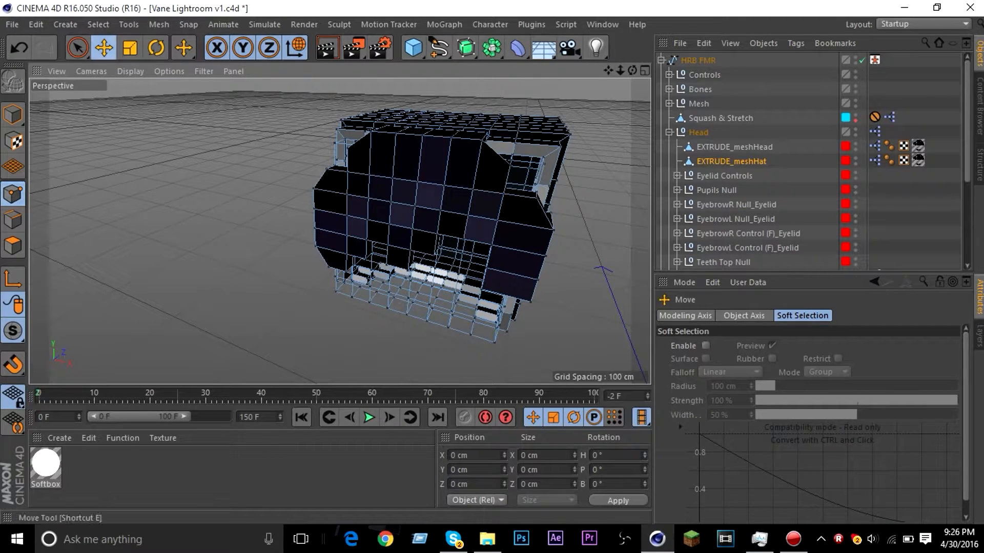
pyautogui.scroll(5, 357, 147)
pyautogui.click(334, 150)
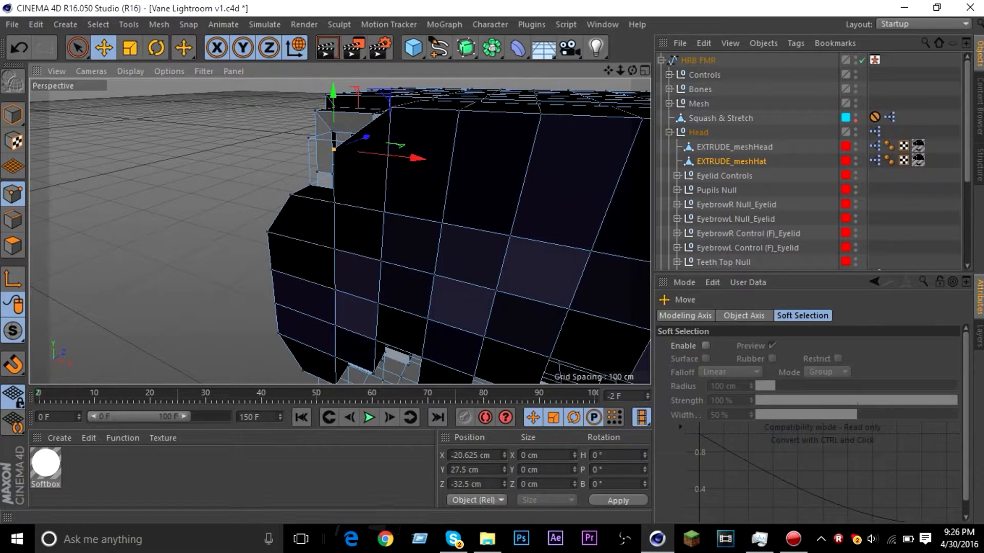
pyautogui.moveTo(333, 147); pyautogui.dragTo(334, 115)
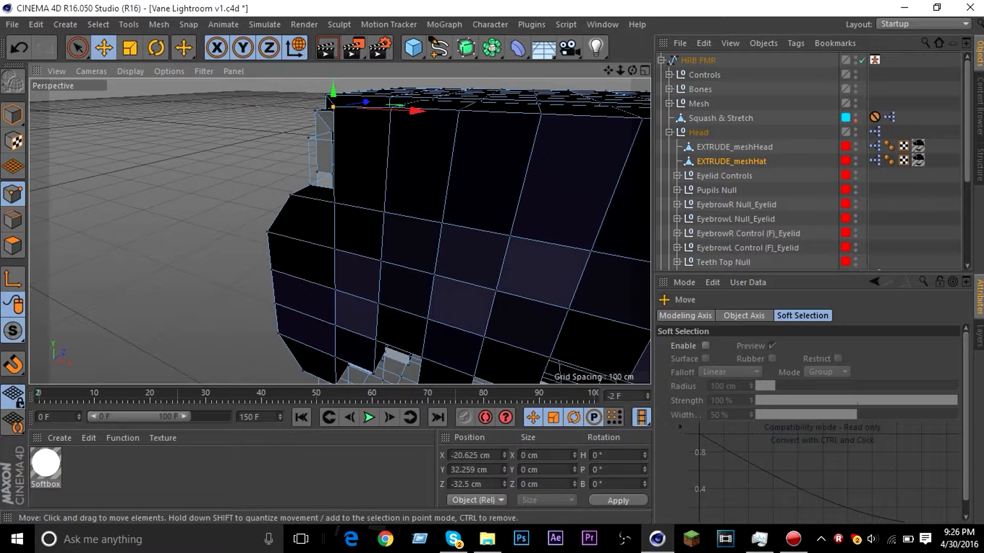
# - Move the left side block's upper corner point out to about X -32.1 cm, and pull its slanted lower corner point outward as well
pyautogui.keyDown('alt'); pyautogui.moveTo(338, 231); pyautogui.dragTo(388, 121, button='middle'); pyautogui.keyUp('alt')
pyautogui.click(342, 80)
pyautogui.keyDown('alt'); pyautogui.moveTo(370, 85); pyautogui.dragTo(355, 173, button='middle'); pyautogui.keyUp('alt')
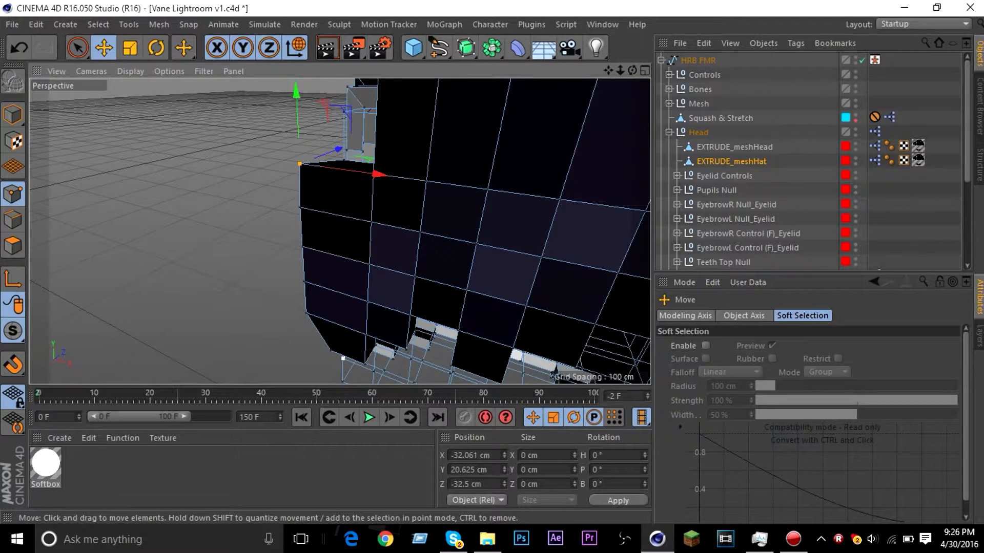
pyautogui.moveTo(381, 370); pyautogui.dragTo(356, 360)
# - On the fringe's right side, raise the upper corner point to about Y 32.5 cm and move the side corner point to about X 32.3 cm
pyautogui.scroll(-3, 354, 328)
pyautogui.keyDown('alt'); pyautogui.moveTo(354, 318); pyautogui.dragTo(297, 313); pyautogui.keyUp('alt')
pyautogui.click(411, 150)
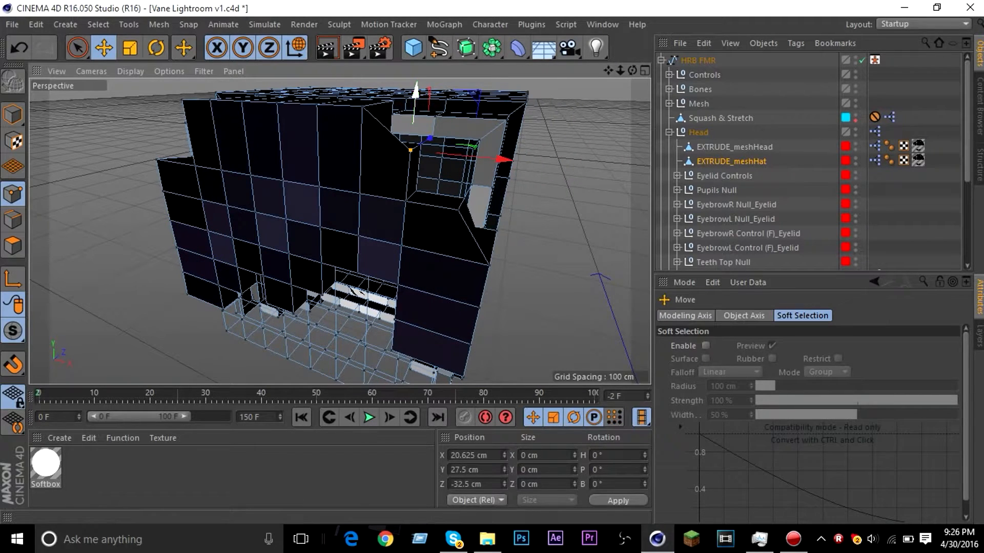
pyautogui.moveTo(416, 93); pyautogui.dragTo(416, 92)
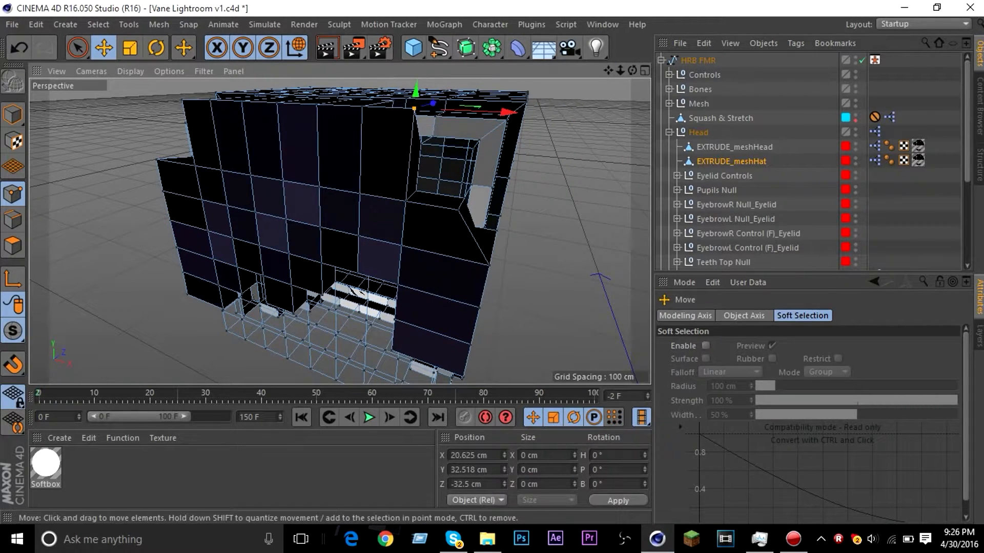
pyautogui.moveTo(551, 225); pyautogui.dragTo(592, 233)
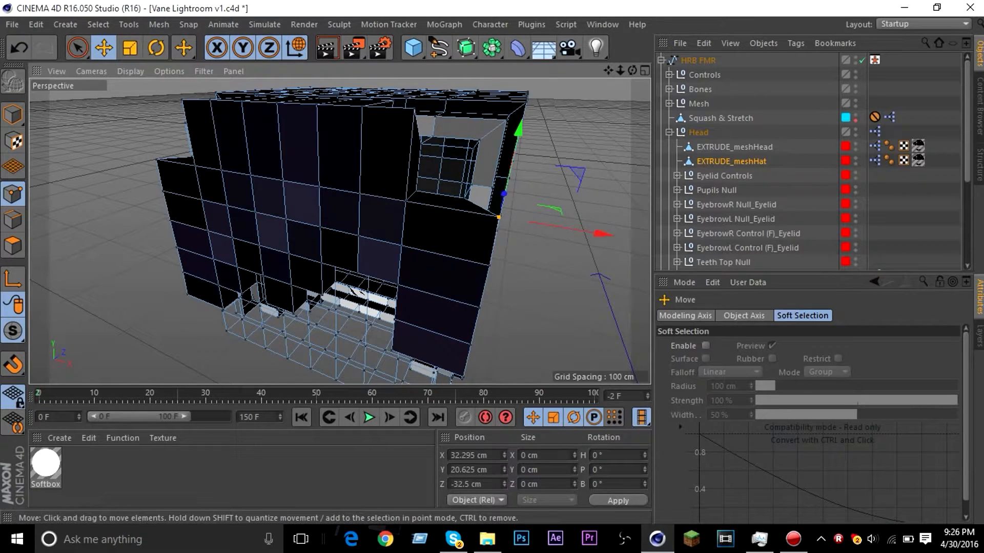
# - Select the six middle columns of front fringe polygons from the top edge downward, undoing stray selections
pyautogui.scroll(-3, 461, 230)
pyautogui.keyDown('alt'); pyautogui.moveTo(461, 230); pyautogui.dragTo(528, 197); pyautogui.keyUp('alt')
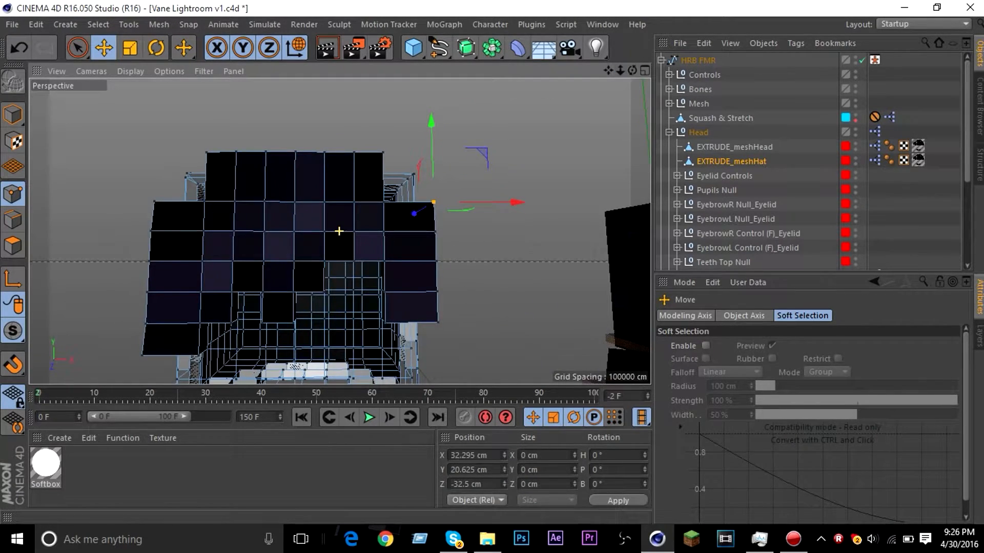
pyautogui.click(77, 48)
pyautogui.click(13, 245)
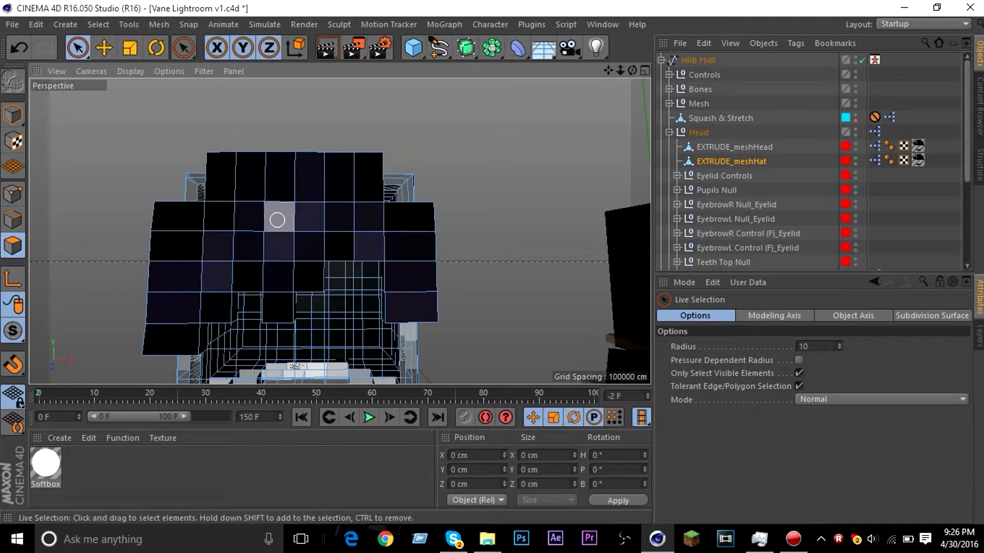
pyautogui.moveTo(335, 202)
pyautogui.mouseDown()
pyautogui.moveTo(275, 213)
pyautogui.moveTo(282, 205)
pyautogui.moveTo(307, 236)
pyautogui.moveTo(361, 207)
pyautogui.mouseUp()
pyautogui.hotkey('ctrl', 'z')
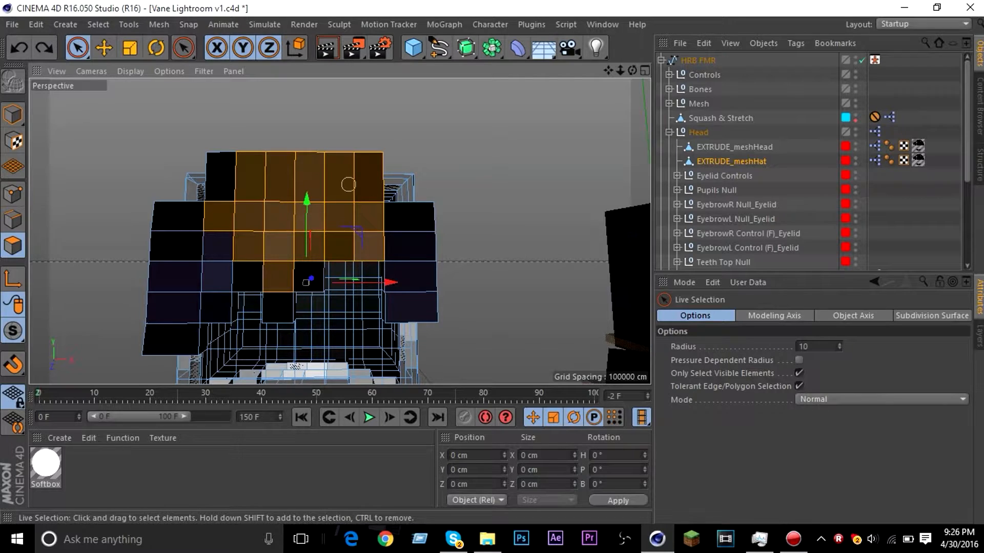
pyautogui.hotkey('ctrl', 'z')
pyautogui.moveTo(314, 178)
pyautogui.mouseDown()
pyautogui.moveTo(261, 184)
pyautogui.moveTo(338, 200)
pyautogui.mouseUp()
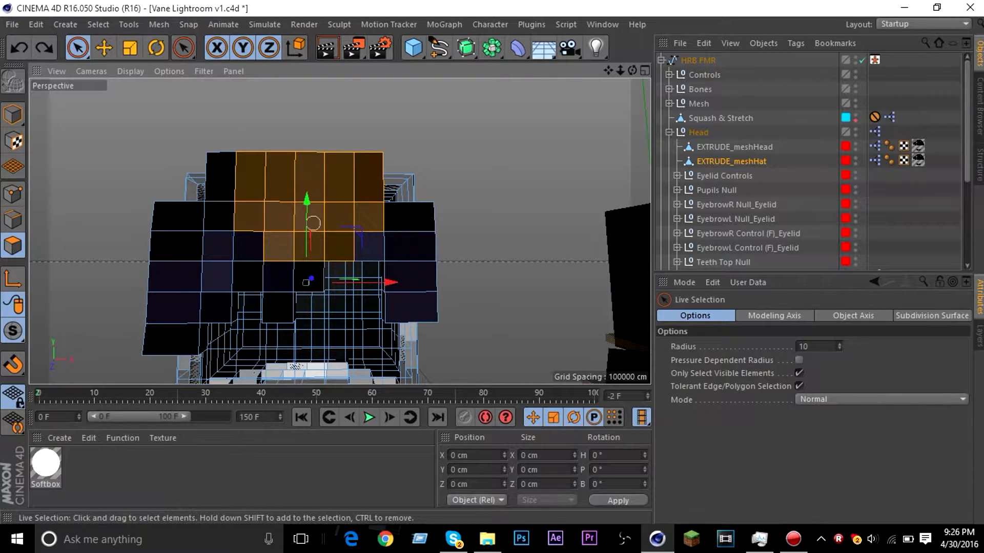
pyautogui.moveTo(236, 187); pyautogui.dragTo(261, 237)
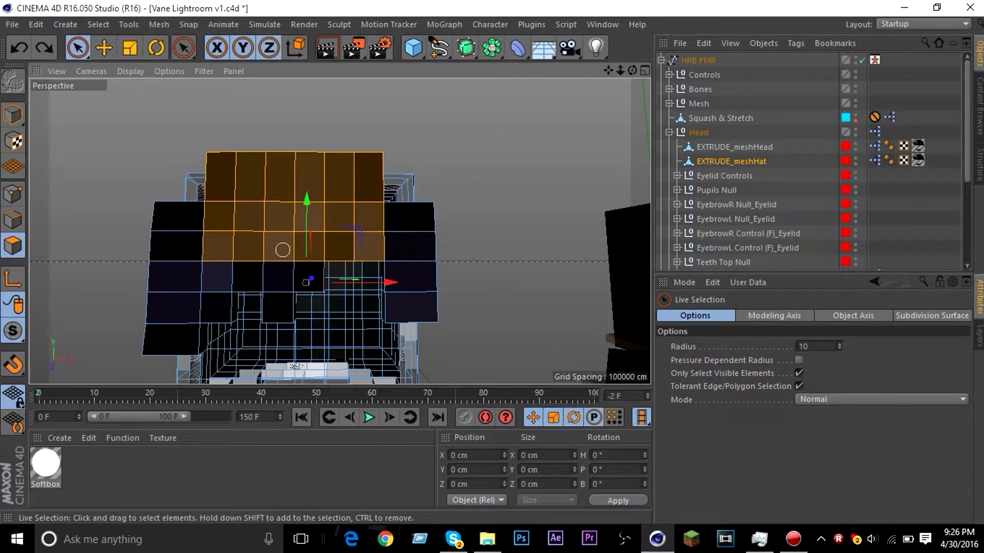
# - Extrude the selected middle fringe polygons by 3 cm, and clear the selection
pyautogui.keyDown('alt'); pyautogui.moveTo(339, 231); pyautogui.dragTo(499, 102); pyautogui.keyUp('alt')
pyautogui.press('d')
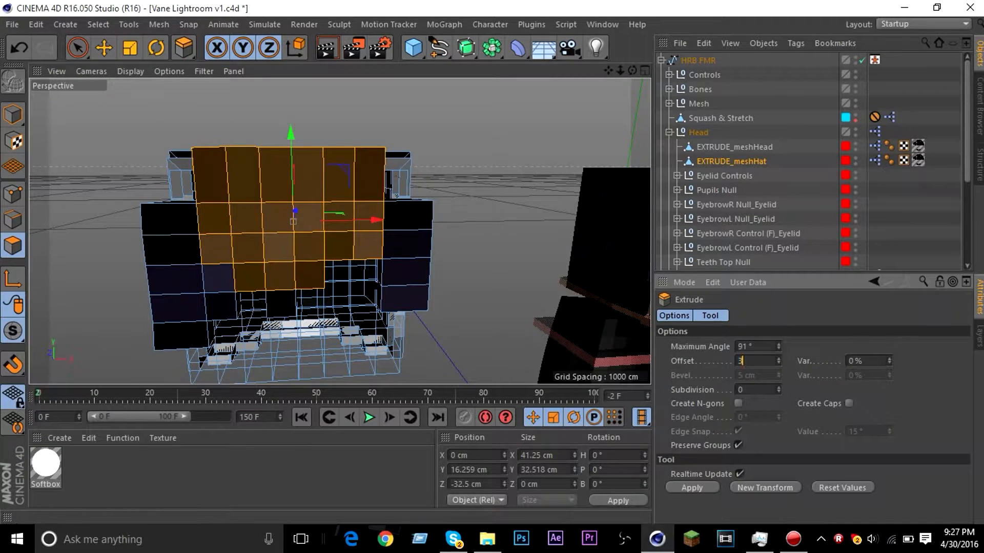
pyautogui.press('Return')
pyautogui.hotkey('ctrl', 'shift', 'a')
pyautogui.moveTo(608, 71); pyautogui.dragTo(600, 73, button='right')
pyautogui.moveTo(632, 70); pyautogui.dragTo(679, 71)
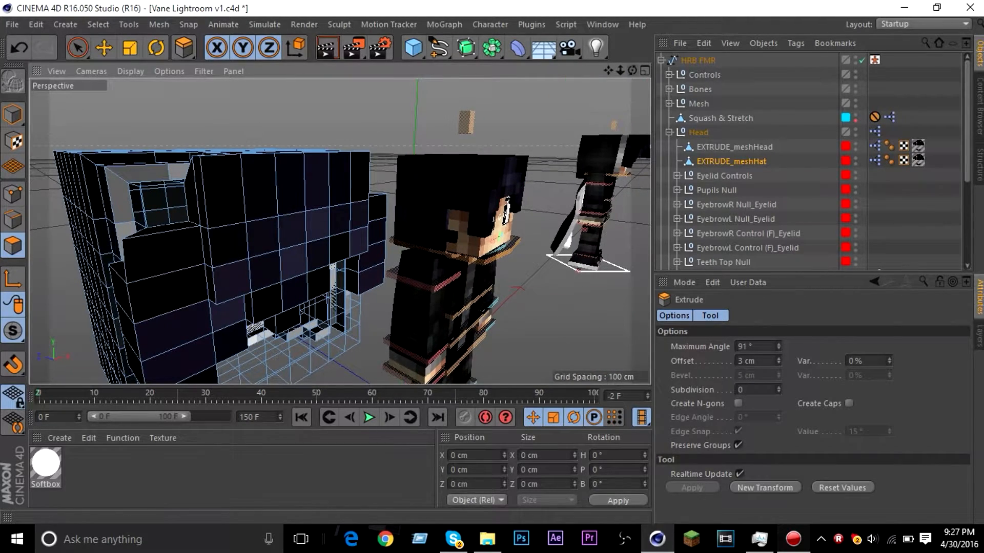
pyautogui.click(793, 539)
pyautogui.click(826, 98)
# - Select the raised front block's upper two rows without the rightmost column plus three polygons below, and extrude them by 3 cm
pyautogui.moveTo(633, 71)
pyautogui.mouseDown()
pyautogui.moveTo(554, 77)
pyautogui.moveTo(538, 98)
pyautogui.moveTo(584, 92)
pyautogui.moveTo(618, 121)
pyautogui.moveTo(630, 72)
pyautogui.mouseUp()
pyautogui.click(77, 48)
pyautogui.moveTo(270, 219)
pyautogui.mouseDown()
pyautogui.moveTo(289, 272)
pyautogui.moveTo(325, 296)
pyautogui.moveTo(210, 205)
pyautogui.moveTo(280, 280)
pyautogui.moveTo(265, 257)
pyautogui.moveTo(301, 237)
pyautogui.mouseUp()
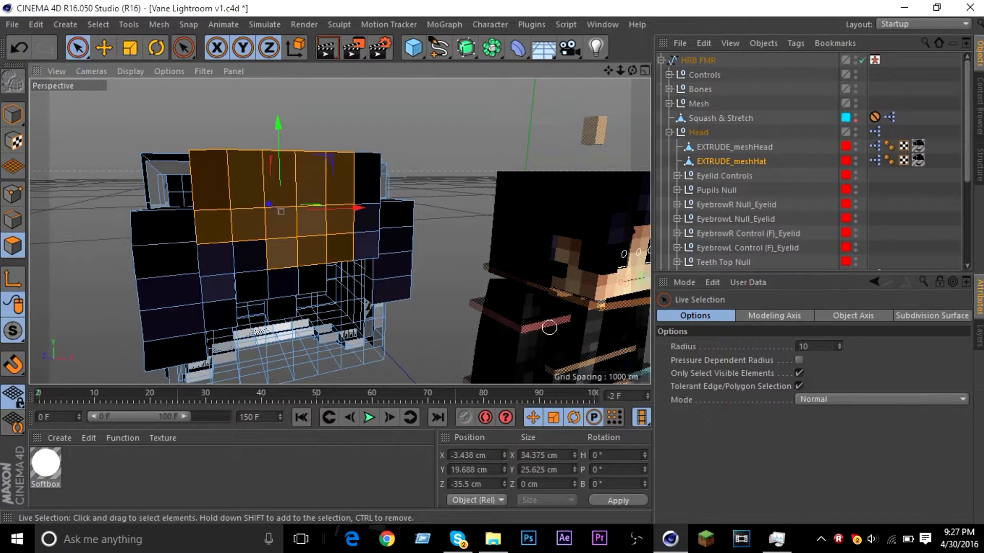
pyautogui.press('d')
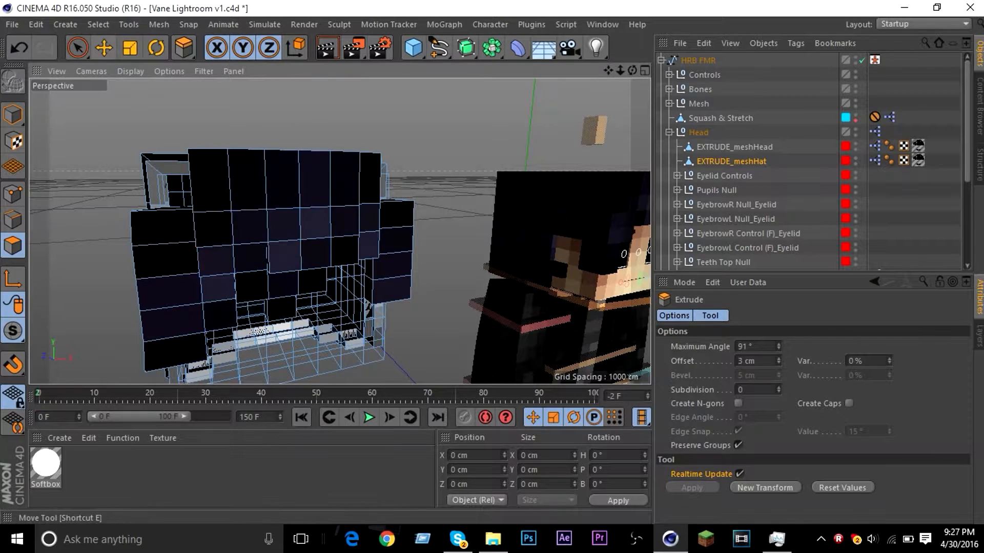
# - Select the newest layer's four right top-row polygons and the three right ones beneath them, and extrude them by 3 cm
pyautogui.click(78, 48)
pyautogui.moveTo(283, 196)
pyautogui.mouseDown()
pyautogui.moveTo(319, 232)
pyautogui.moveTo(281, 189)
pyautogui.moveTo(279, 203)
pyautogui.mouseUp()
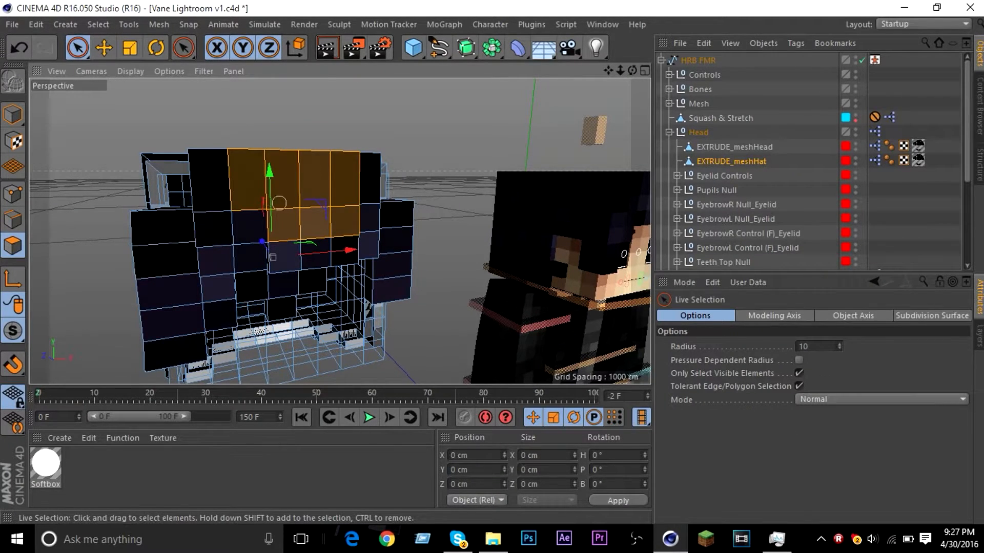
pyautogui.press('d')
pyautogui.click(692, 488)
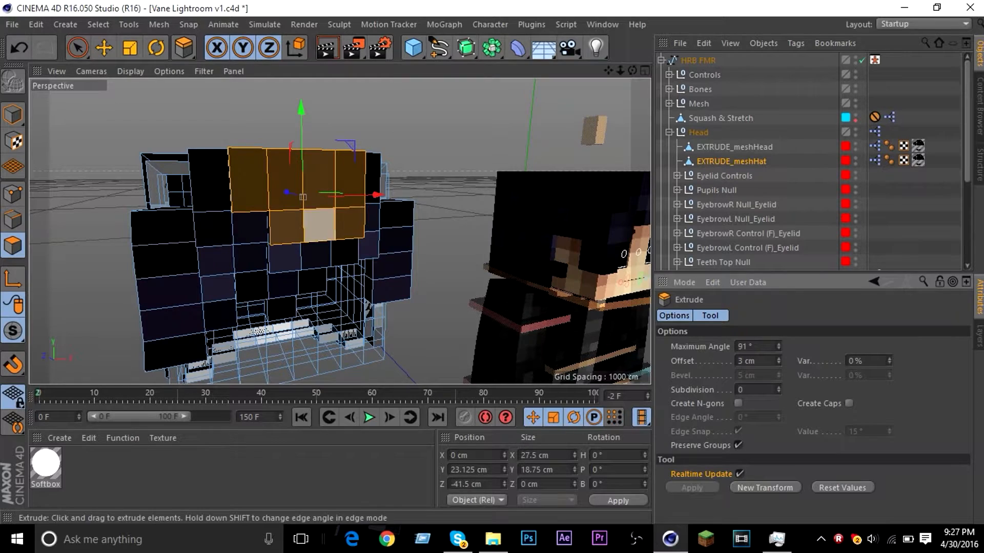
# - Select the newest layer's three right top-row polygons and the two right ones beneath them, and extrude them by 3 cm
pyautogui.hotkey('ctrl', 'shift', 'a')
pyautogui.click(78, 48)
pyautogui.moveTo(318, 181)
pyautogui.mouseDown()
pyautogui.moveTo(326, 192)
pyautogui.moveTo(304, 200)
pyautogui.moveTo(337, 214)
pyautogui.mouseUp()
pyautogui.press('d')
pyautogui.click(692, 488)
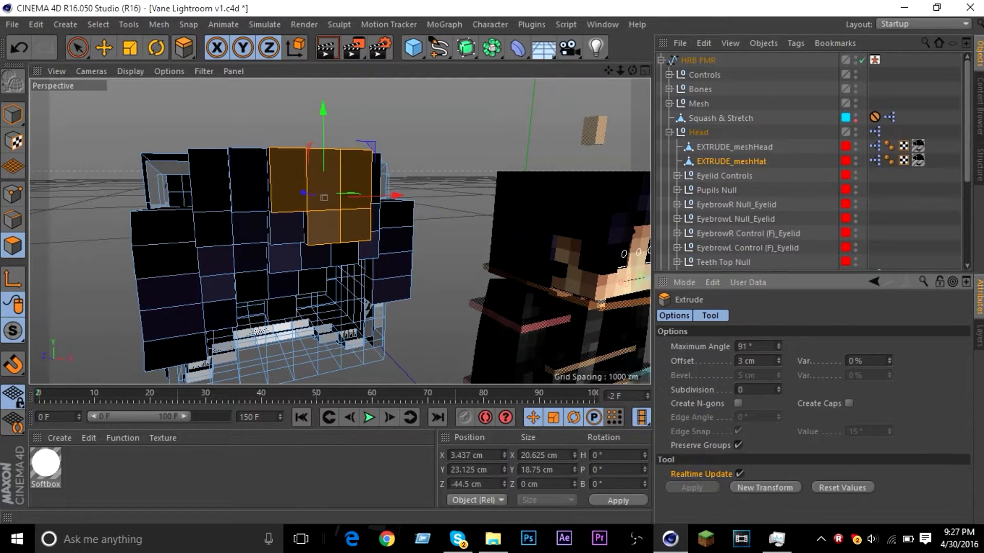
# - Select the newest layer's middle top-row polygon and the two polygons beneath the top row, and extrude them by 3 cm
pyautogui.click(78, 47)
pyautogui.moveTo(322, 227); pyautogui.dragTo(356, 185)
pyautogui.press('d')
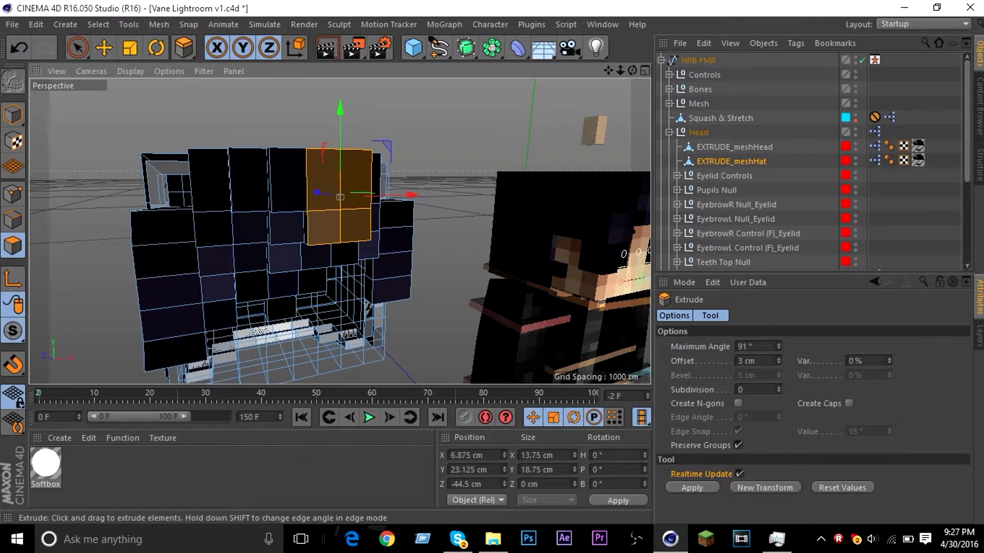
pyautogui.press('space')
pyautogui.keyDown('ctrl'); pyautogui.click(323, 177); pyautogui.keyUp('ctrl')
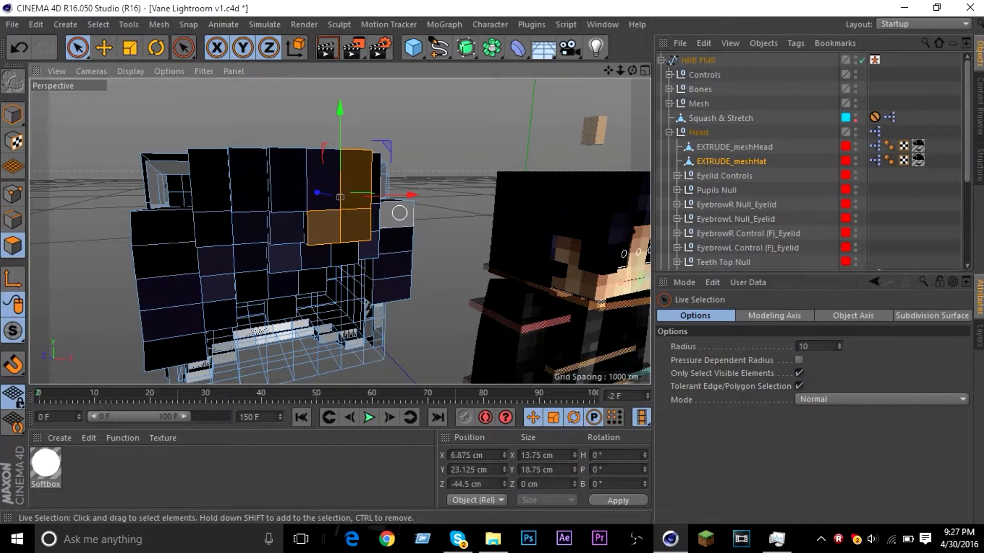
pyautogui.hotkey('ctrl', 'z')
pyautogui.press('d')
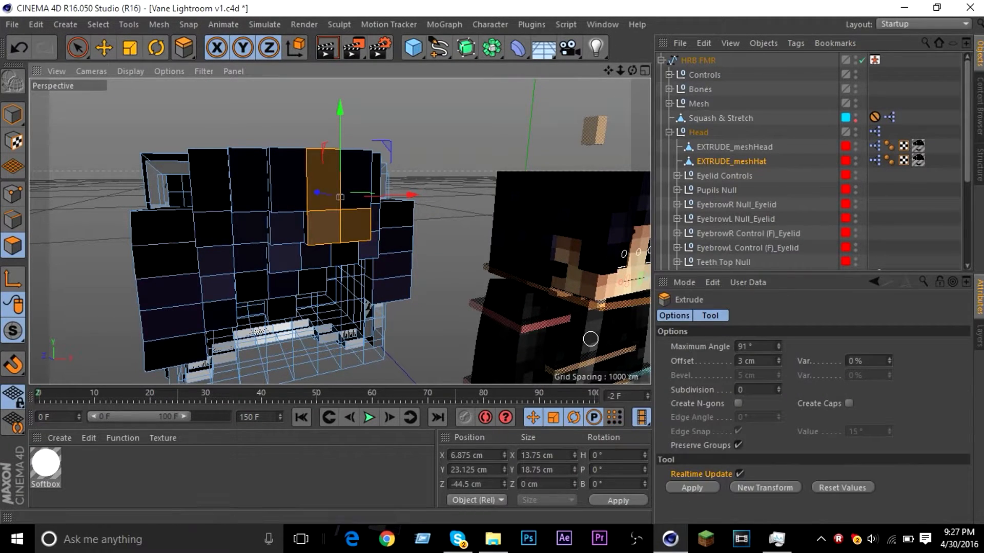
pyautogui.press('space')
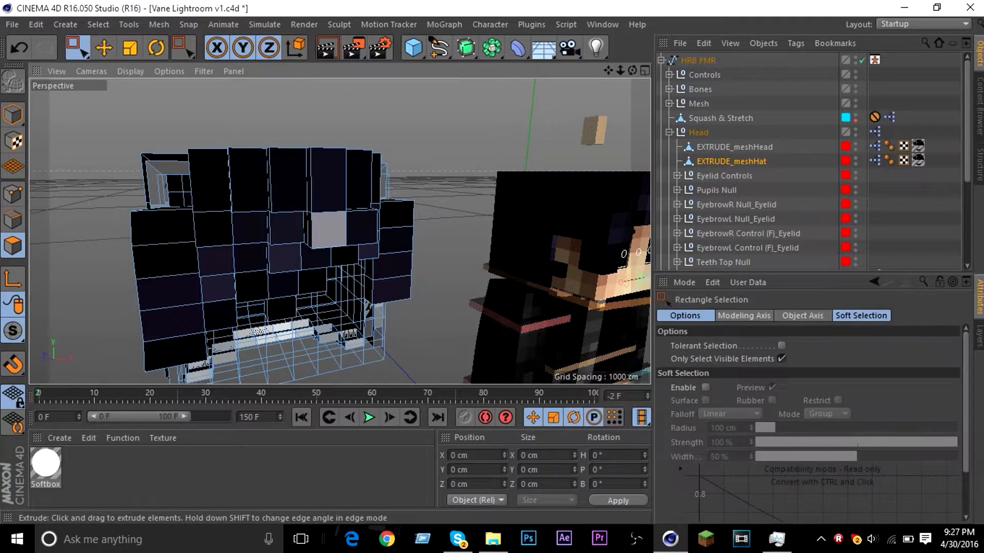
# - Extrude only the lower-left polygon of the newest three-polygon layer by 3 cm, and clear the selection
pyautogui.press('d')
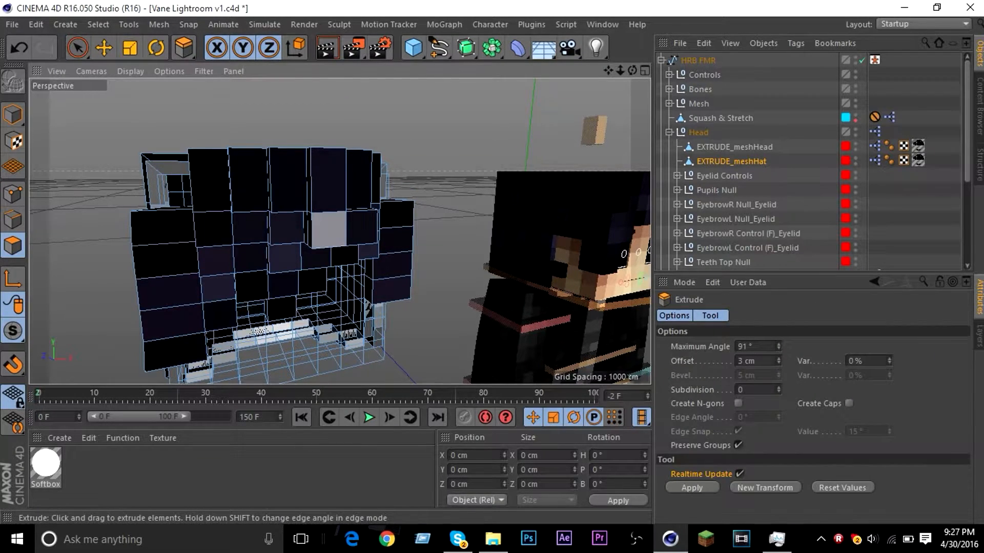
pyautogui.press('space')
pyautogui.click(329, 230)
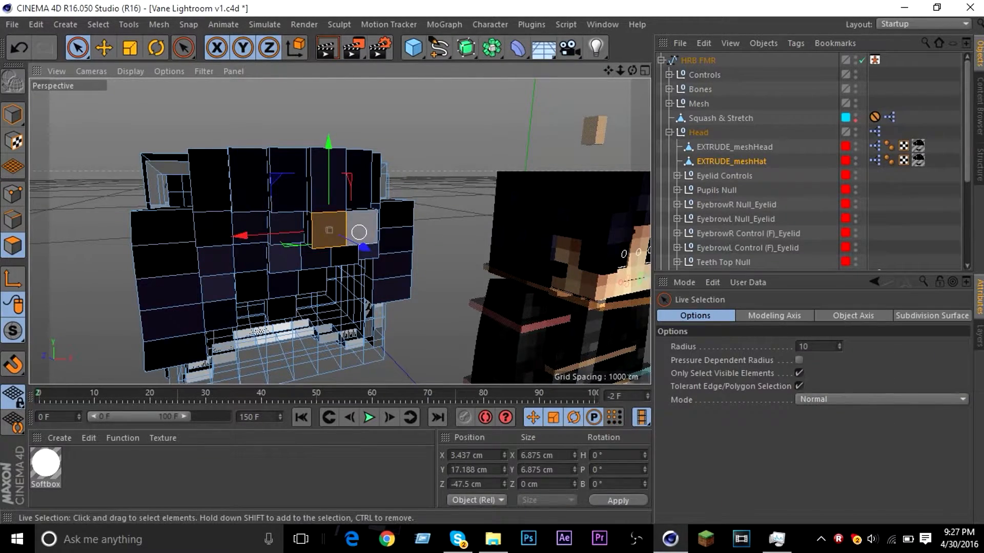
pyautogui.press('s')
pyautogui.press('d')
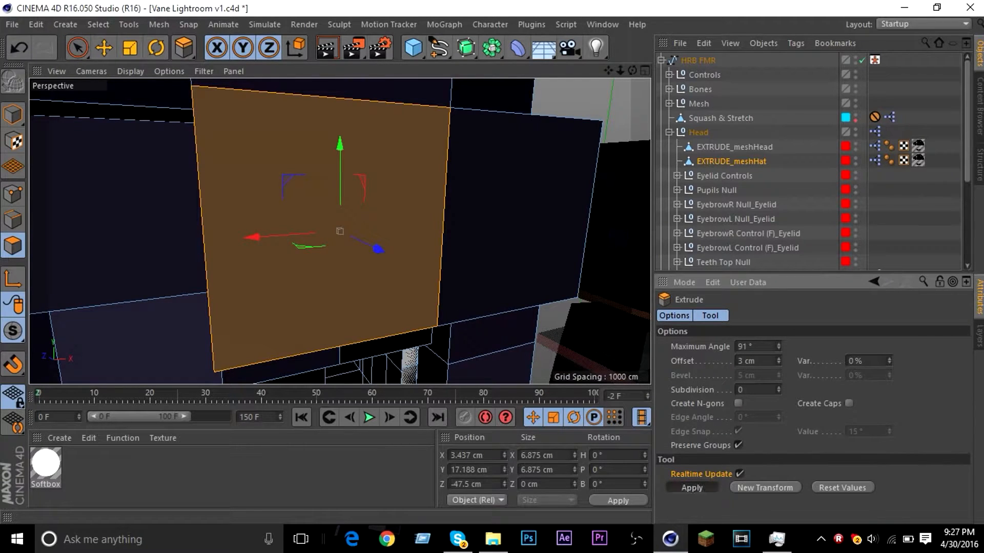
pyautogui.click(692, 488)
pyautogui.moveTo(620, 71)
pyautogui.mouseDown()
pyautogui.moveTo(569, 71)
pyautogui.moveTo(640, 67)
pyautogui.moveTo(579, 49)
pyautogui.moveTo(650, 62)
pyautogui.moveTo(669, 54)
pyautogui.moveTo(609, 81)
pyautogui.mouseUp()
pyautogui.hotkey('ctrl', 'shift', 'a')
# - Return EXTRUDE_meshHat to the head in model mode by setting its X position to 0 cm, and deselect it
pyautogui.click(104, 48)
pyautogui.click(13, 114)
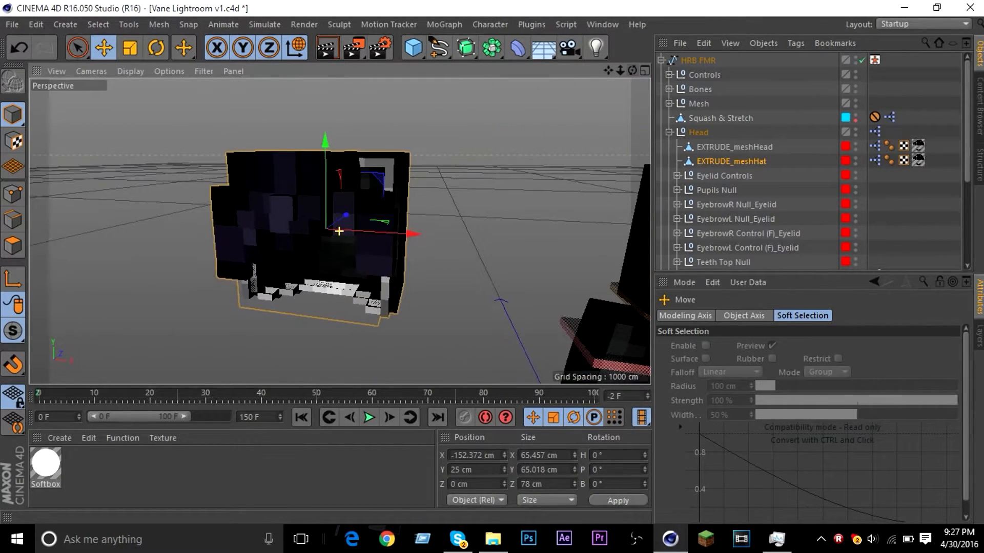
pyautogui.click(731, 162)
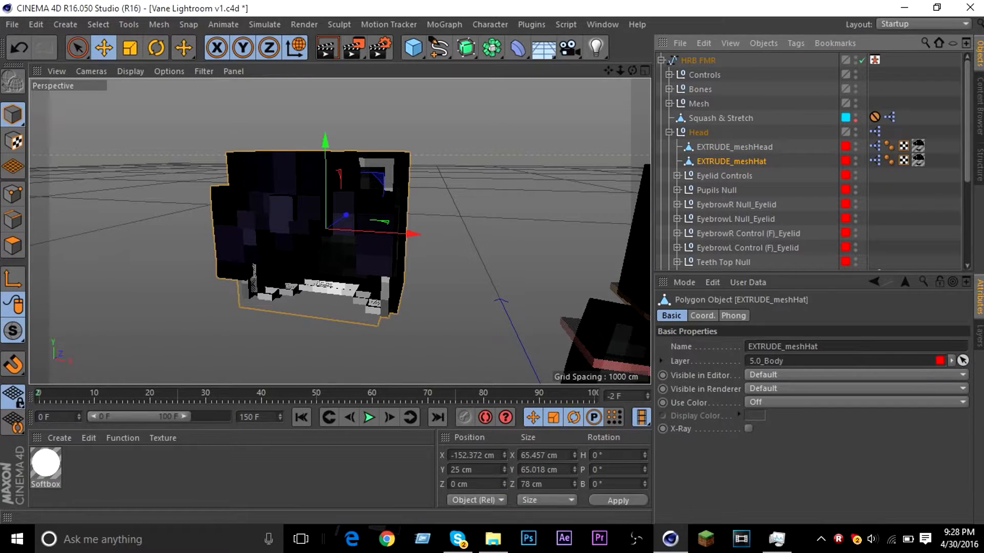
pyautogui.click(703, 315)
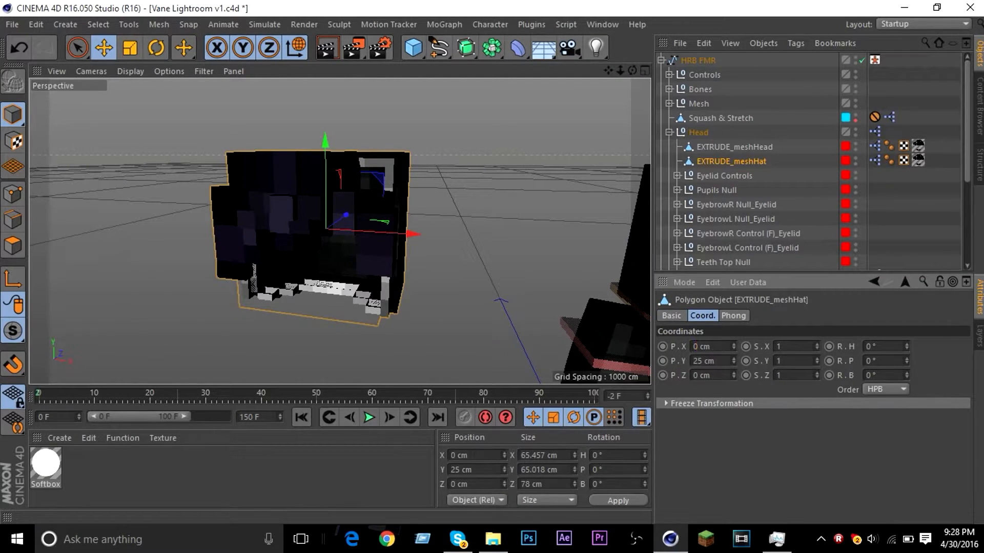
pyautogui.moveTo(609, 71); pyautogui.dragTo(320, 46)
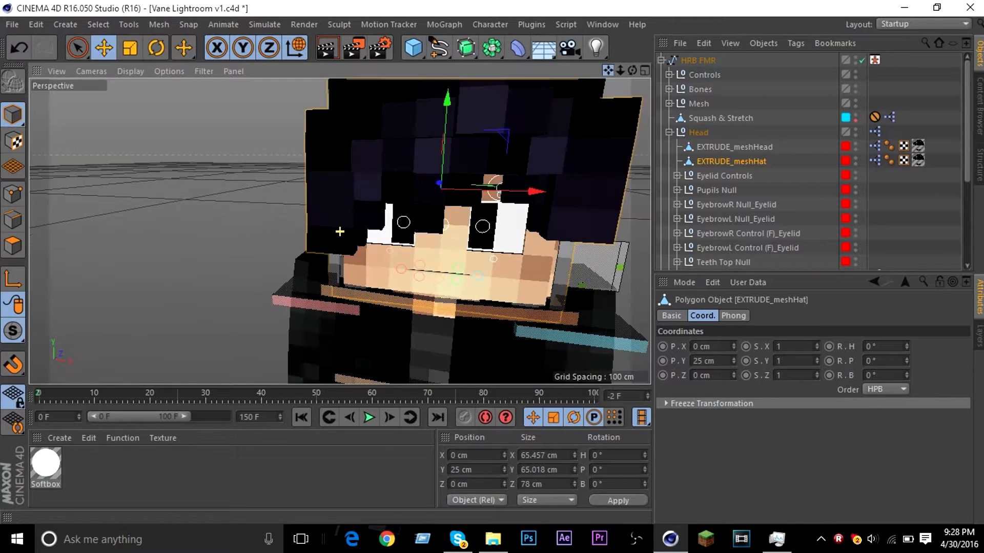
pyautogui.scroll(-10, 340, 232)
pyautogui.keyDown('alt'); pyautogui.moveTo(339, 232); pyautogui.dragTo(372, 192); pyautogui.keyUp('alt')
pyautogui.keyDown('alt'); pyautogui.moveTo(340, 232); pyautogui.dragTo(336, 201, button='middle'); pyautogui.keyUp('alt')
pyautogui.click(340, 232)
pyautogui.keyDown('alt'); pyautogui.moveTo(339, 231); pyautogui.dragTo(365, 264); pyautogui.keyUp('alt')
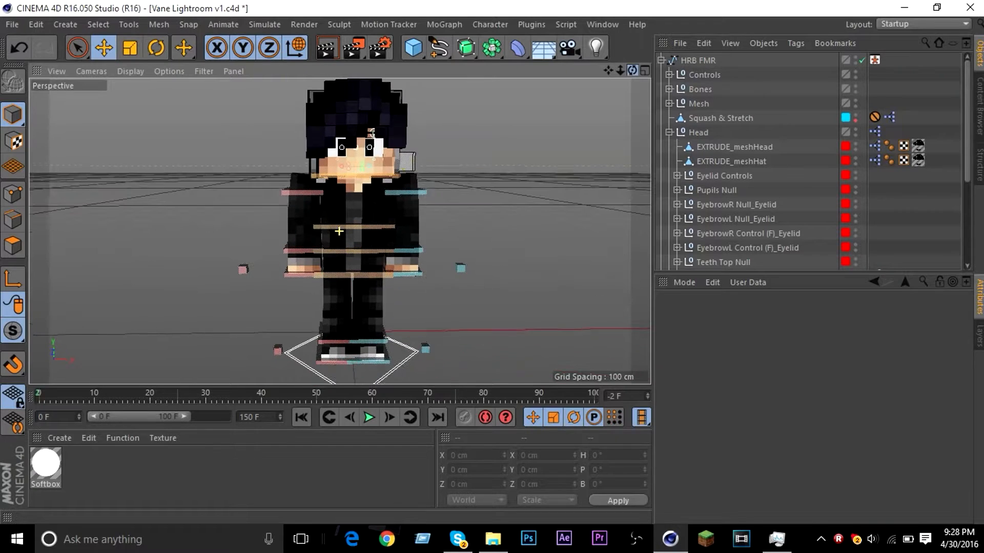
# - Try scaling EXTRUDE_meshHead and EXTRUDE_meshHat down together, and undo the scaling
pyautogui.click(130, 47)
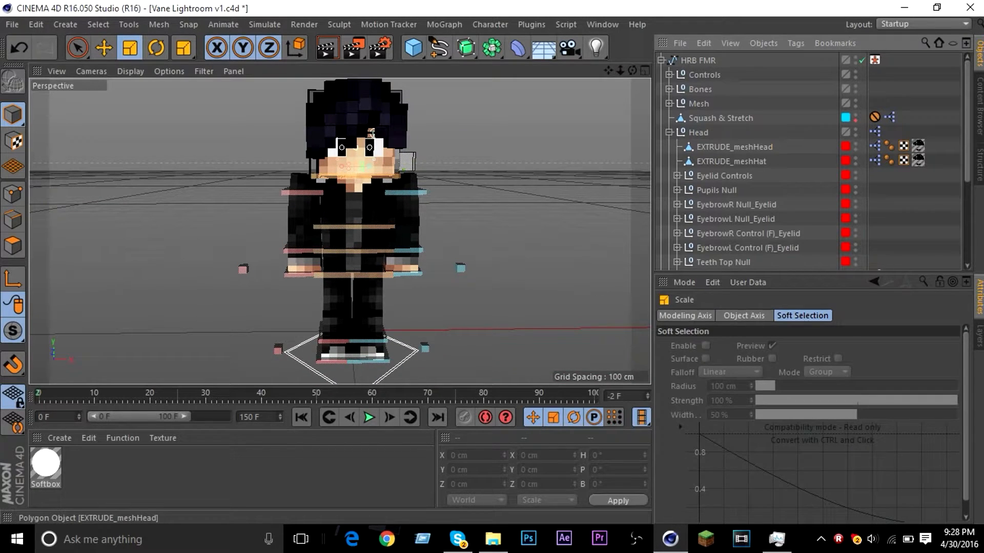
pyautogui.moveTo(805, 146); pyautogui.dragTo(745, 163)
pyautogui.moveTo(372, 132)
pyautogui.mouseDown()
pyautogui.moveTo(354, 133)
pyautogui.moveTo(374, 134)
pyautogui.mouseUp()
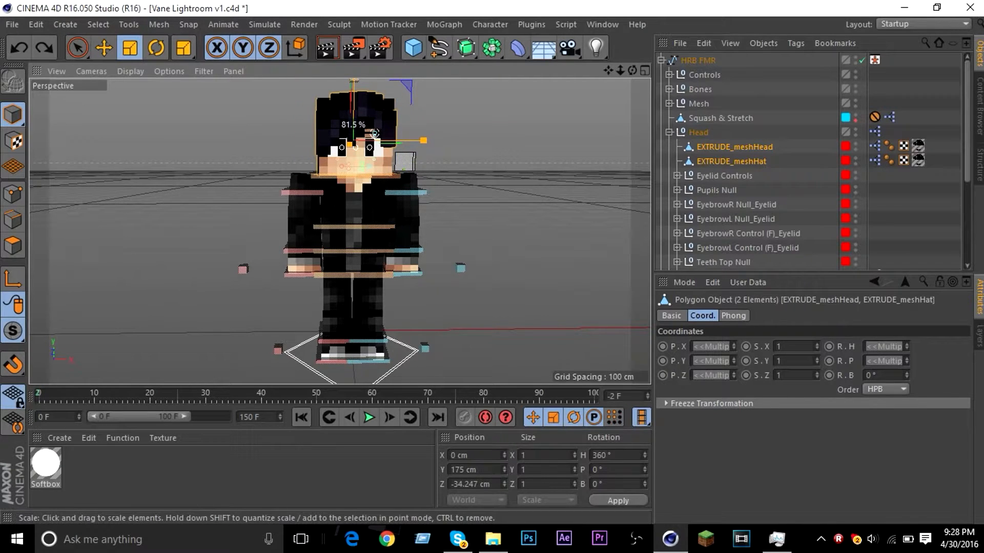
pyautogui.hotkey('ctrl', 'z')
pyautogui.click(103, 48)
pyautogui.click(221, 148)
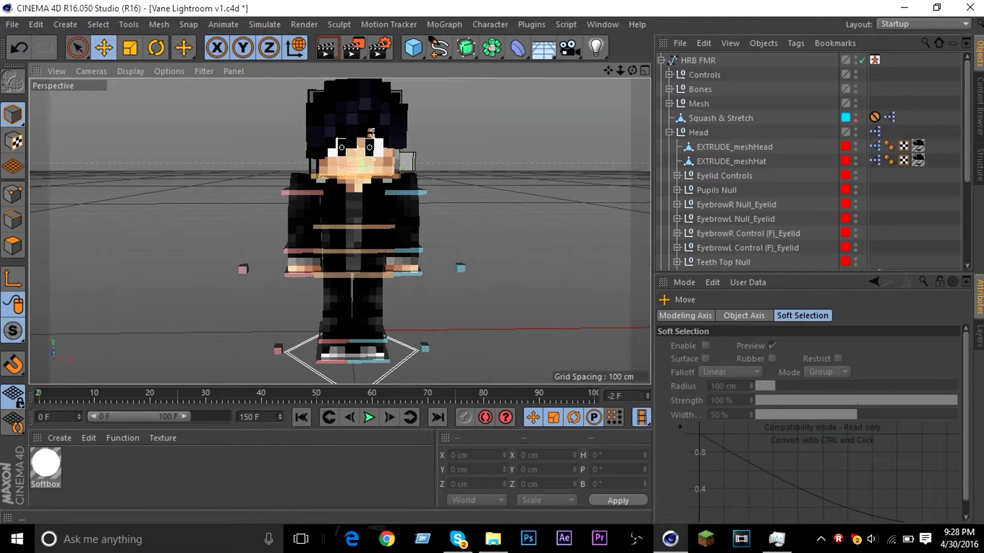
# - Expand the Mesh group and move both arm controls sideways, well away from the torso
pyautogui.moveTo(339, 231)
pyautogui.keyDown('alt'); pyautogui.mouseDown()
pyautogui.moveTo(379, 212)
pyautogui.moveTo(340, 226)
pyautogui.moveTo(359, 209)
pyautogui.moveTo(346, 231)
pyautogui.mouseUp(); pyautogui.keyUp('alt')
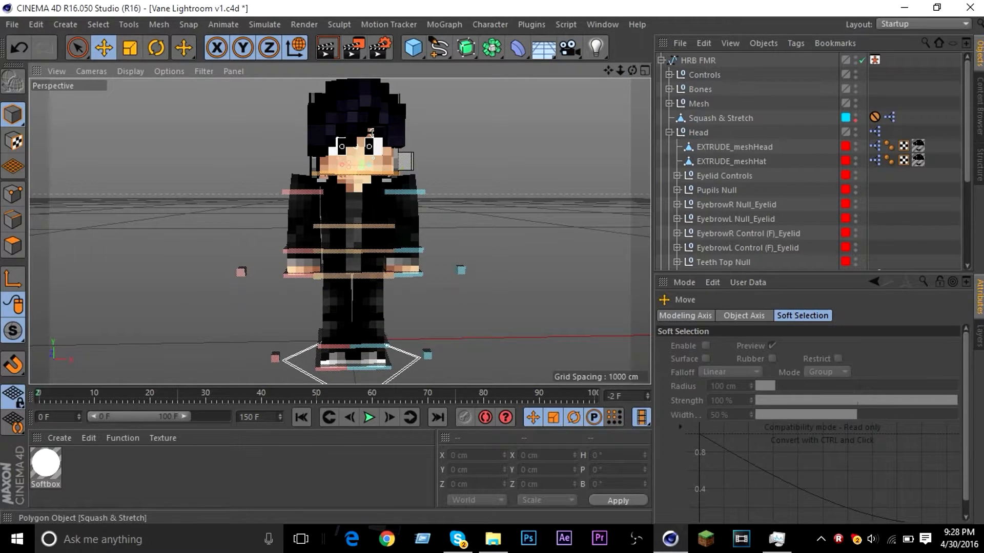
pyautogui.click(669, 132)
pyautogui.click(669, 103)
pyautogui.click(716, 118)
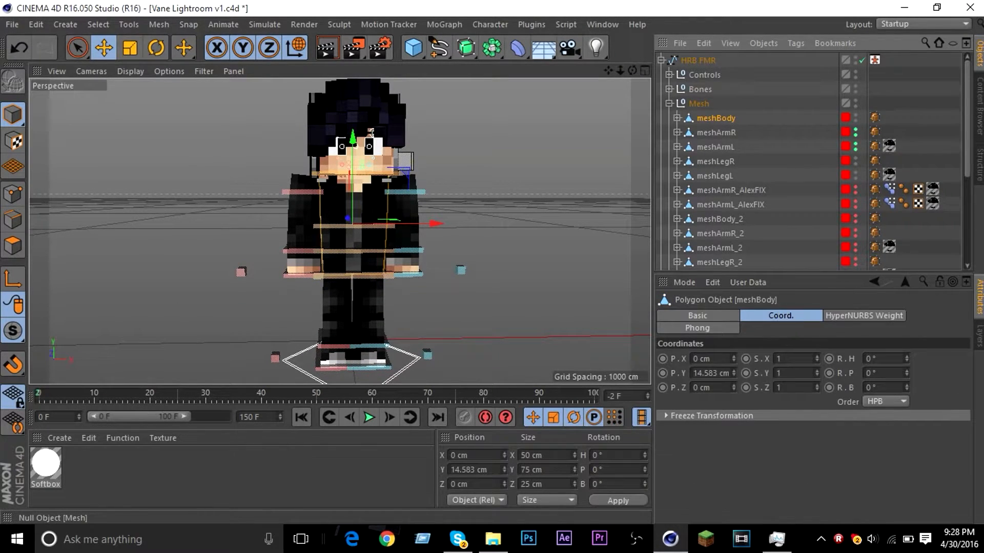
pyautogui.scroll(2, 387, 203)
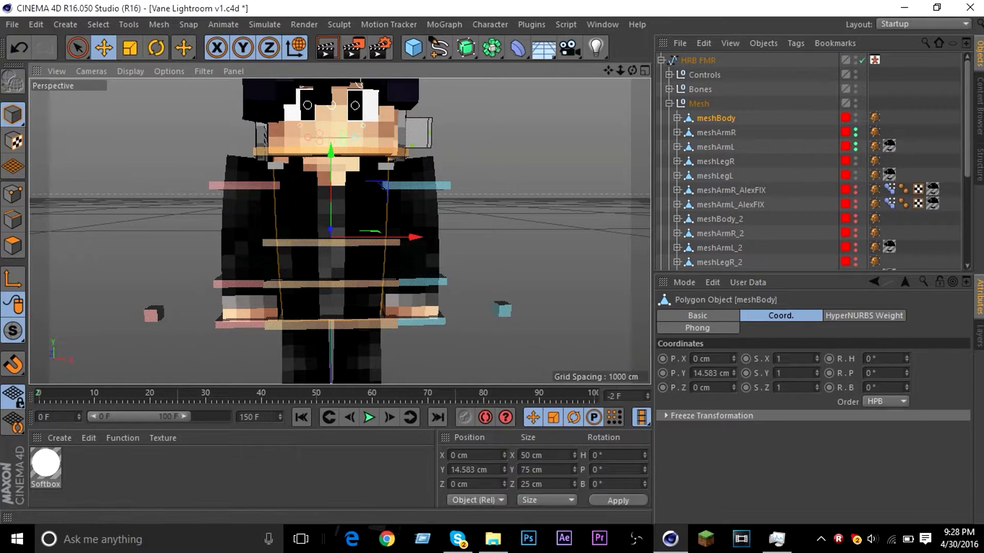
pyautogui.click(716, 132)
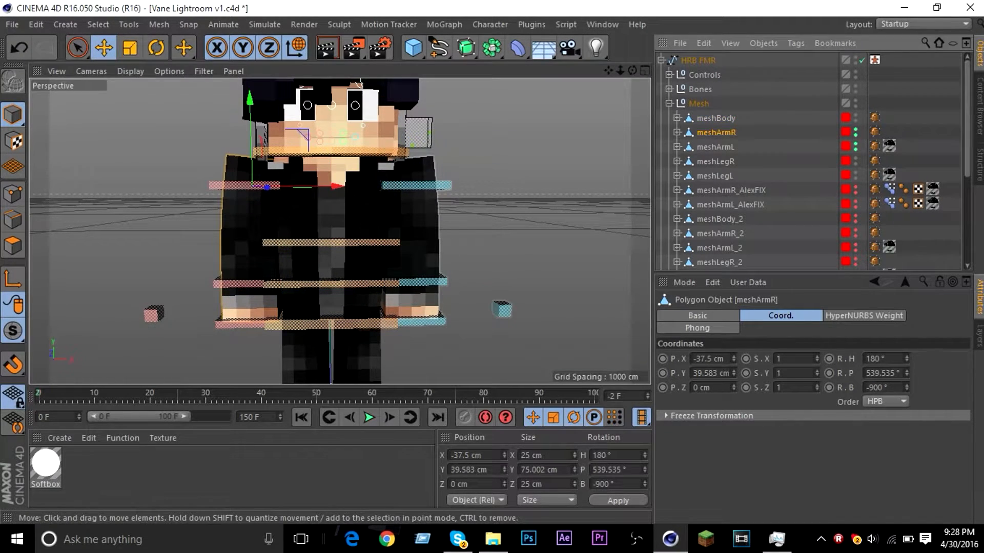
pyautogui.click(430, 186)
pyautogui.moveTo(429, 186); pyautogui.dragTo(573, 187)
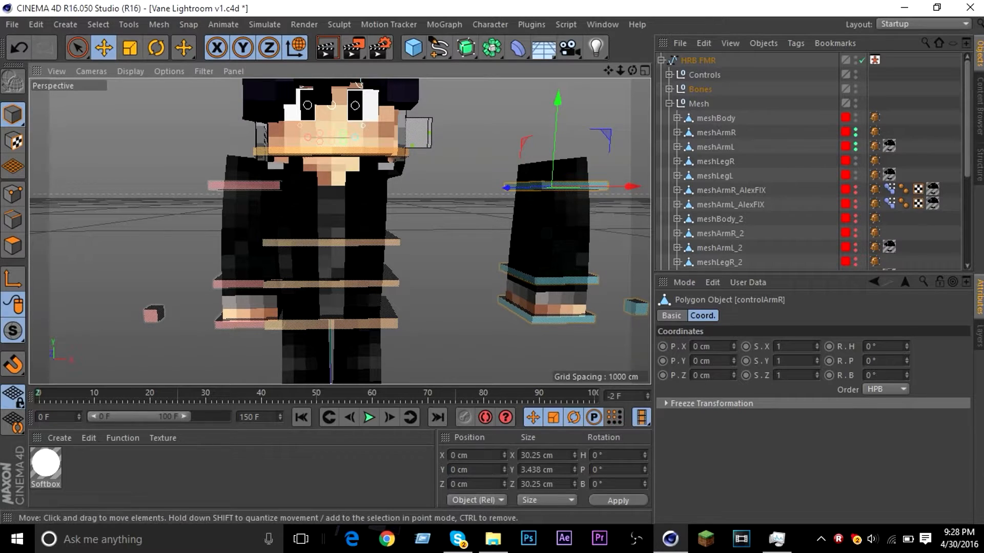
pyautogui.moveTo(333, 186); pyautogui.dragTo(135, 186)
# - Select all polygons of meshBody in polygon mode
pyautogui.click(716, 119)
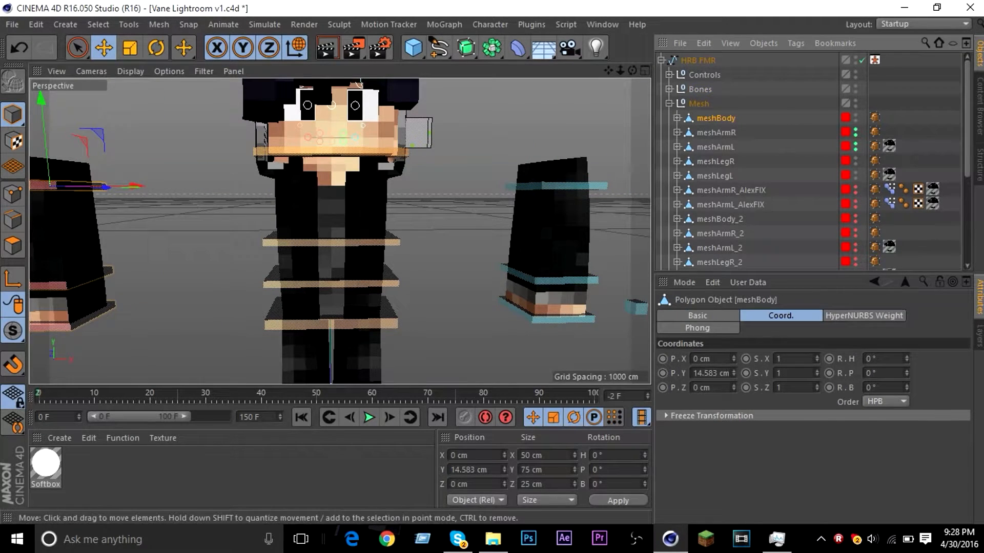
pyautogui.click(77, 48)
pyautogui.click(13, 246)
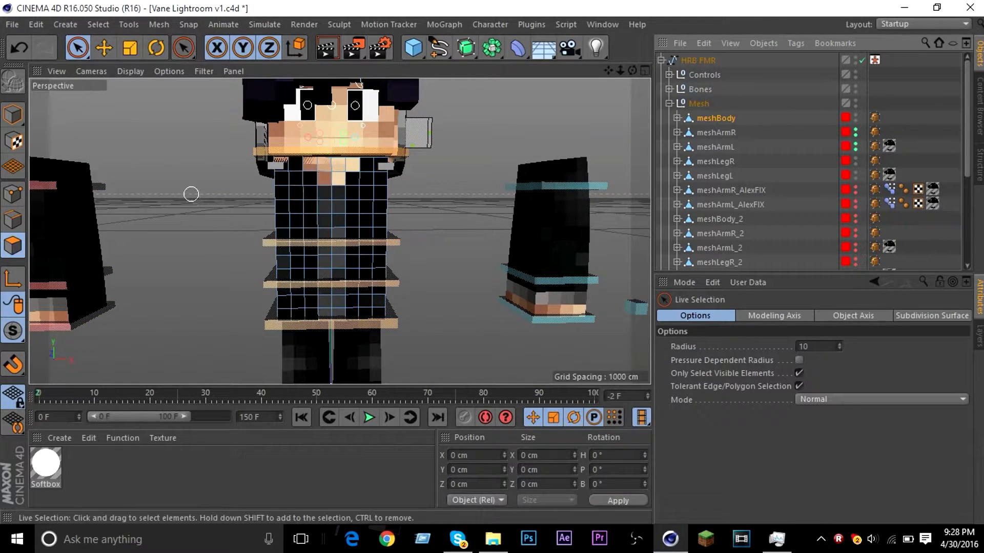
pyautogui.moveTo(336, 230)
pyautogui.keyDown('alt'); pyautogui.mouseDown()
pyautogui.moveTo(374, 194)
pyautogui.moveTo(301, 250)
pyautogui.mouseUp(); pyautogui.keyUp('alt')
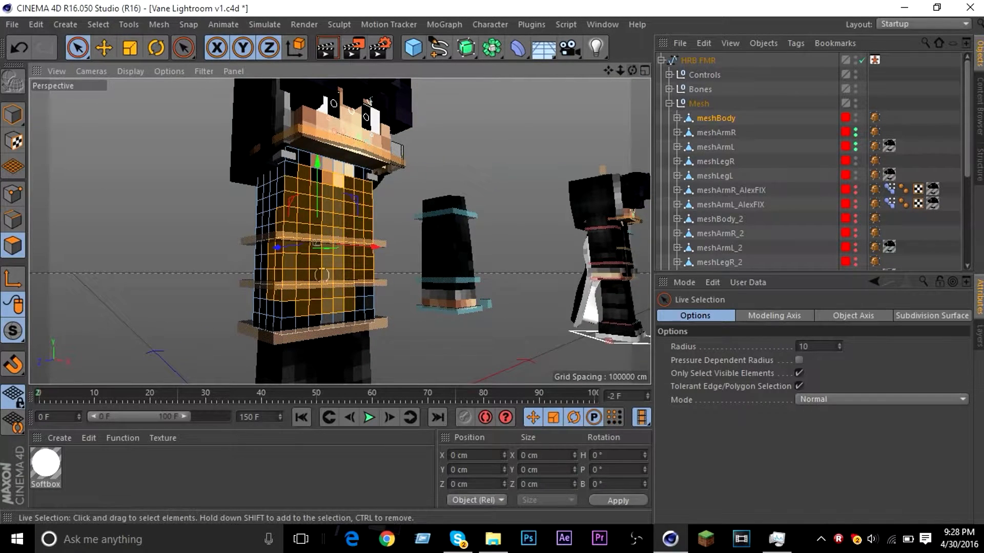
pyautogui.hotkey('ctrl', 'z')
pyautogui.moveTo(621, 71); pyautogui.dragTo(553, 113)
pyautogui.scroll(2, 265, 251)
pyautogui.scroll(3, 266, 250)
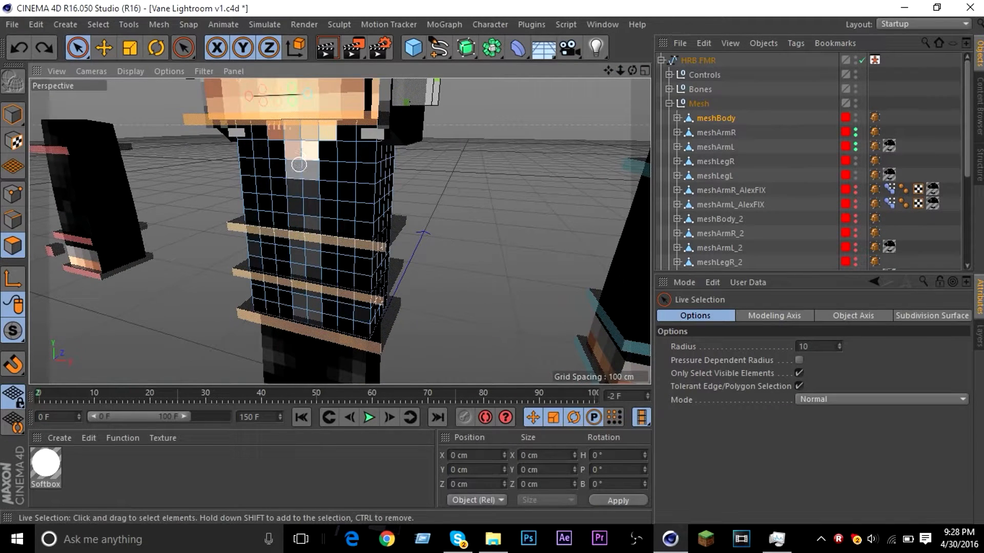
pyautogui.hotkey('ctrl', 'y')
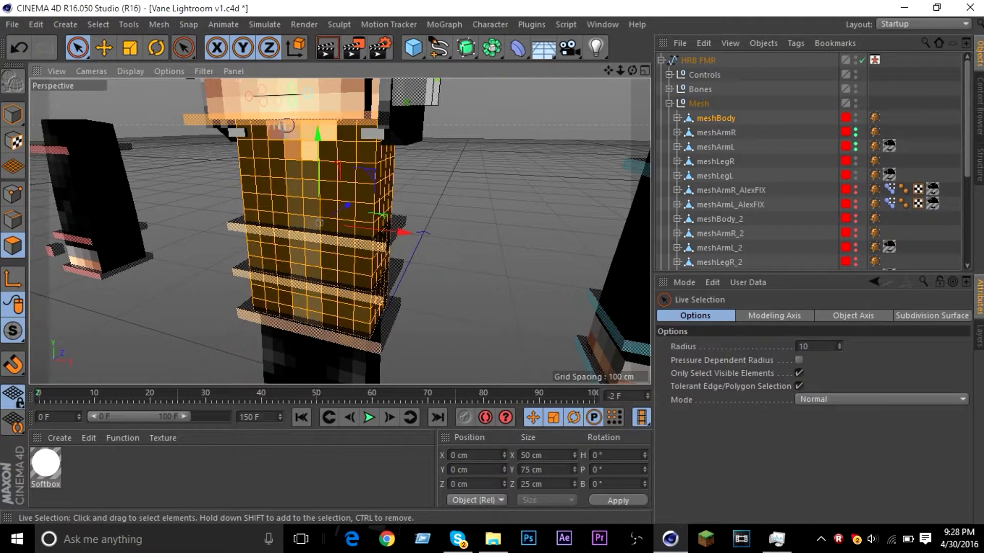
# - Extrude the selected torso polygons by 2 cm, and clear the selection
pyautogui.press('d')
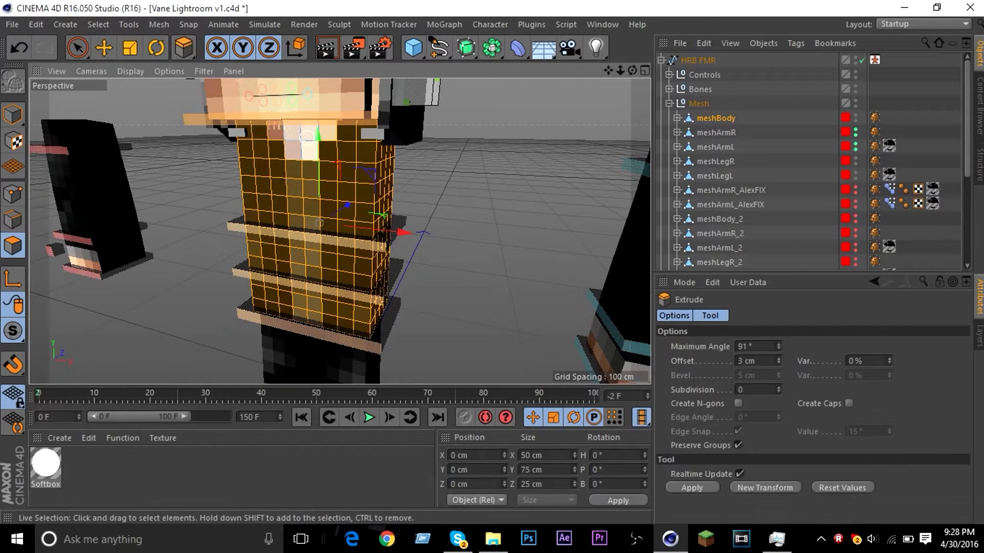
pyautogui.doubleClick(741, 361)
pyautogui.write('2')
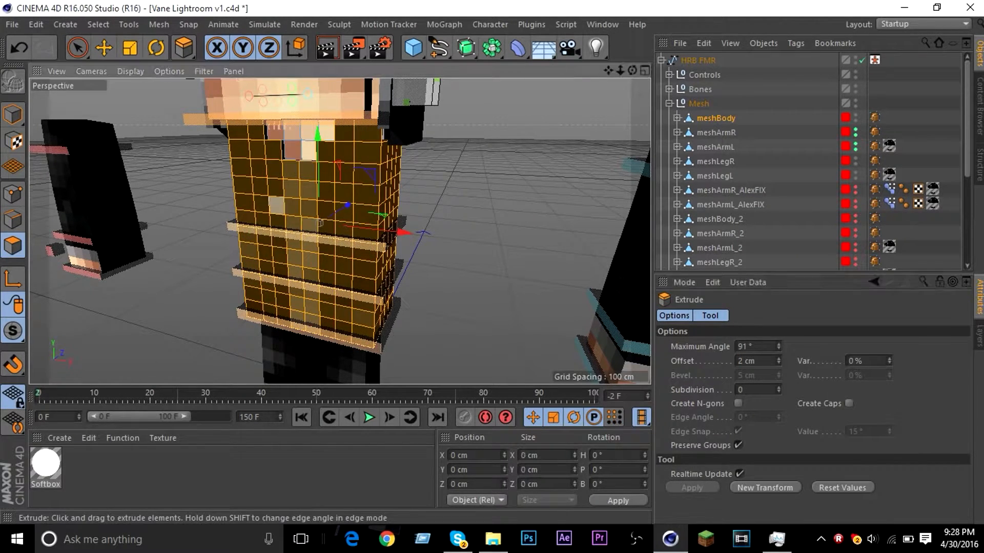
pyautogui.hotkey('ctrl', 'shift', 'a')
pyautogui.click(78, 48)
pyautogui.moveTo(292, 169)
pyautogui.mouseDown()
pyautogui.moveTo(290, 307)
pyautogui.moveTo(299, 304)
pyautogui.mouseUp()
pyautogui.hotkey('ctrl', 'shift', 'a')
pyautogui.scroll(-8, 339, 231)
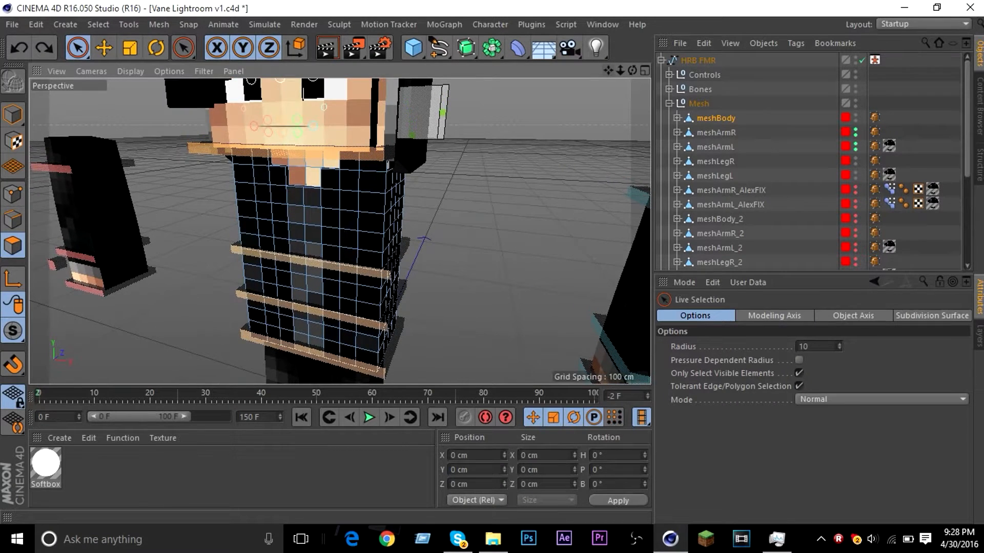
# - Examine the left leg mesh and its shoe area, the meshArmR_2 object, and the whole rig from the front
pyautogui.click(715, 176)
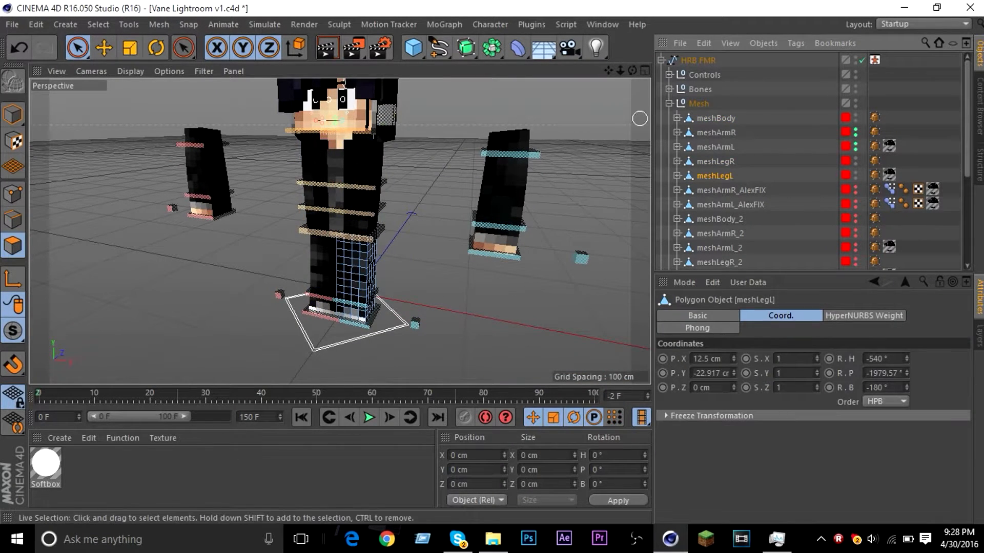
pyautogui.moveTo(633, 71); pyautogui.dragTo(653, 50)
pyautogui.scroll(5, 343, 325)
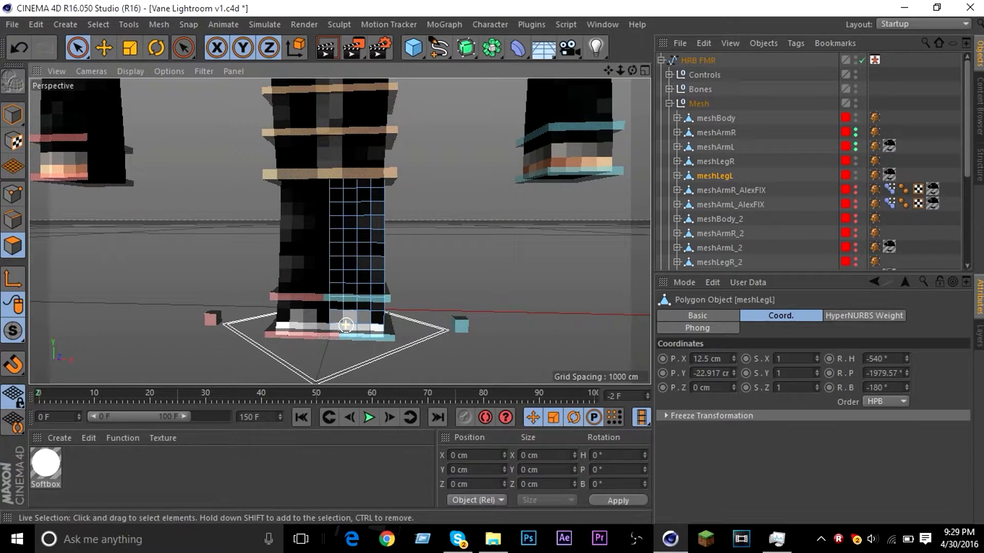
pyautogui.click(720, 234)
pyautogui.scroll(-5, 341, 231)
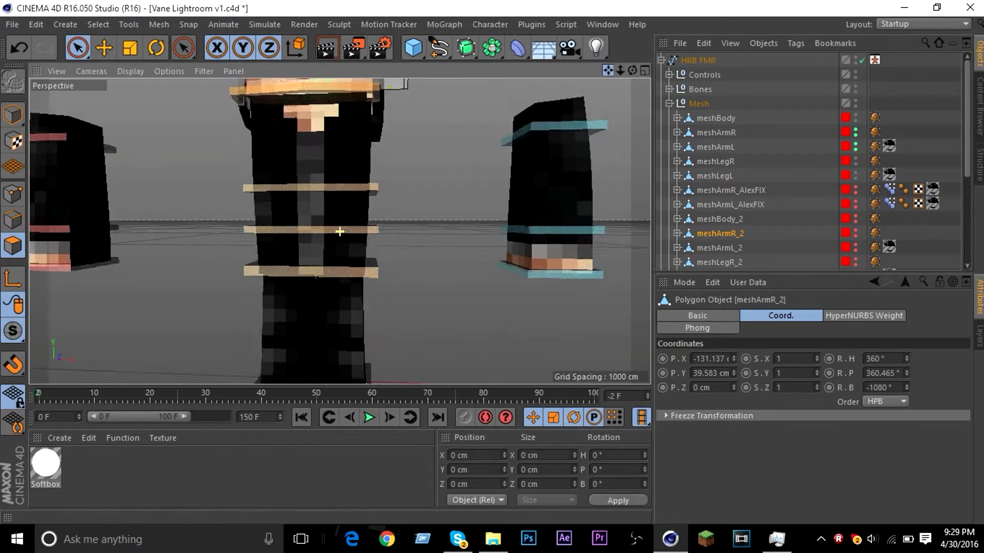
pyautogui.scroll(-2, 340, 230)
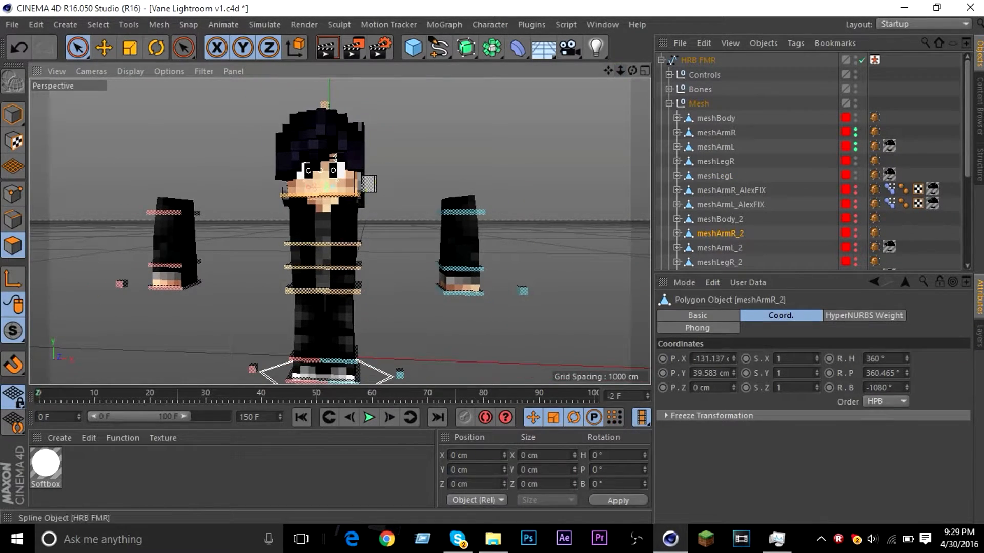
pyautogui.click(340, 231)
pyautogui.scroll(-2, 340, 230)
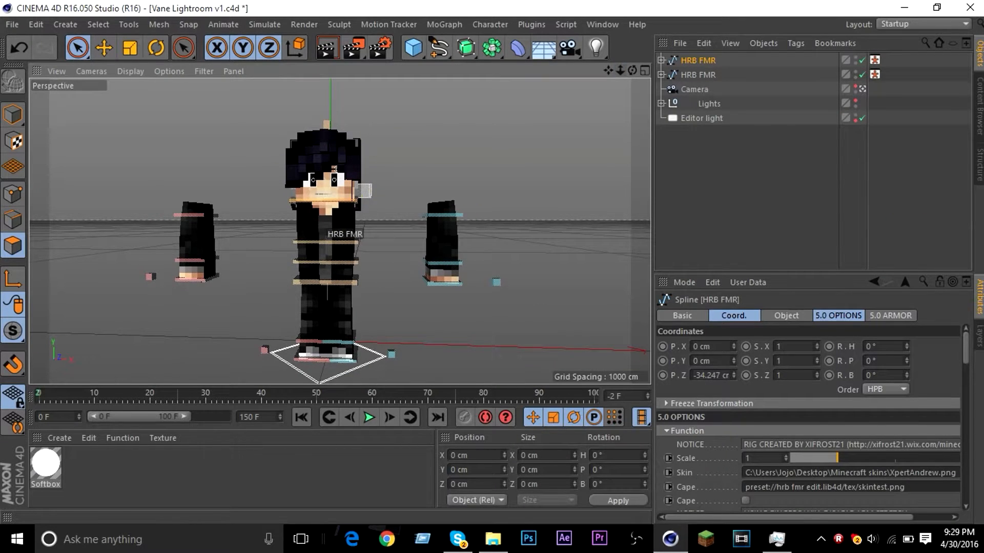
pyautogui.rightClick(856, 539)
pyautogui.click(872, 507)
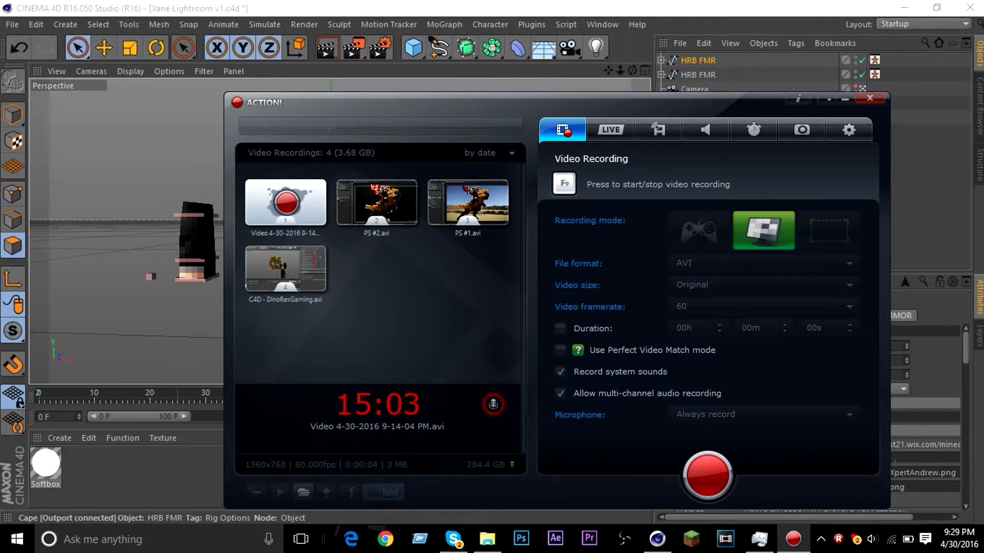
pyautogui.click(870, 98)
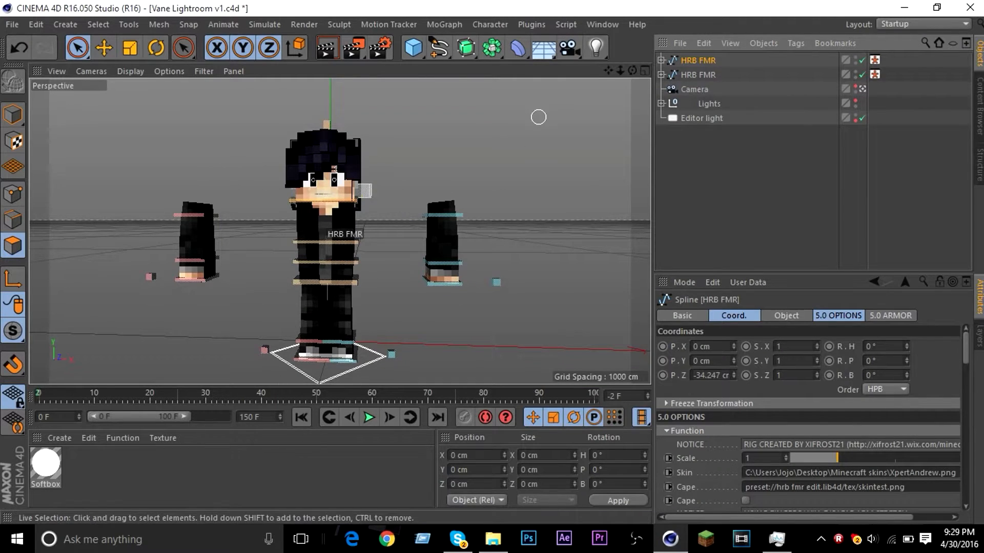
# - Delete the selected HRB FMR rig standing at the origin and select the remaining HRB FMR rig
pyautogui.press('Delete')
pyautogui.click(698, 61)
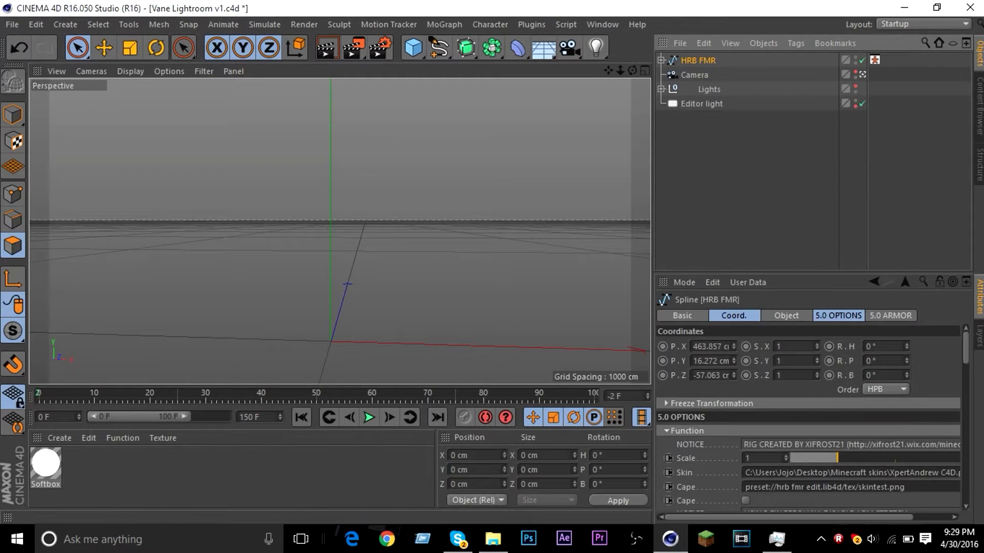
pyautogui.keyDown('alt'); pyautogui.moveTo(336, 228); pyautogui.dragTo(71, 271, button='middle'); pyautogui.keyUp('alt')
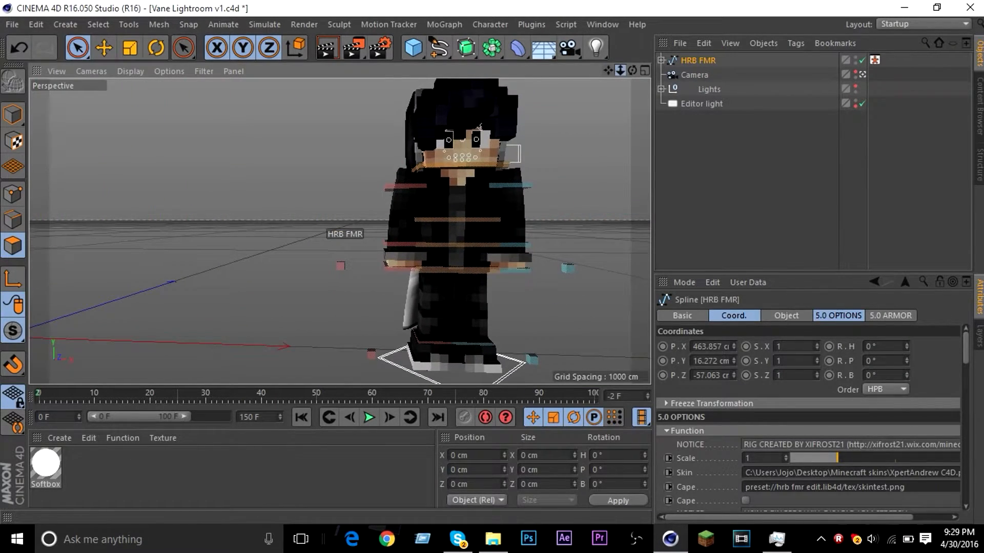
pyautogui.keyDown('alt'); pyautogui.moveTo(337, 228); pyautogui.dragTo(293, 228, button='right'); pyautogui.keyUp('alt')
# - In model mode, set the remaining HRB FMR rig's X, Y and Z position to 0 cm
pyautogui.press('e')
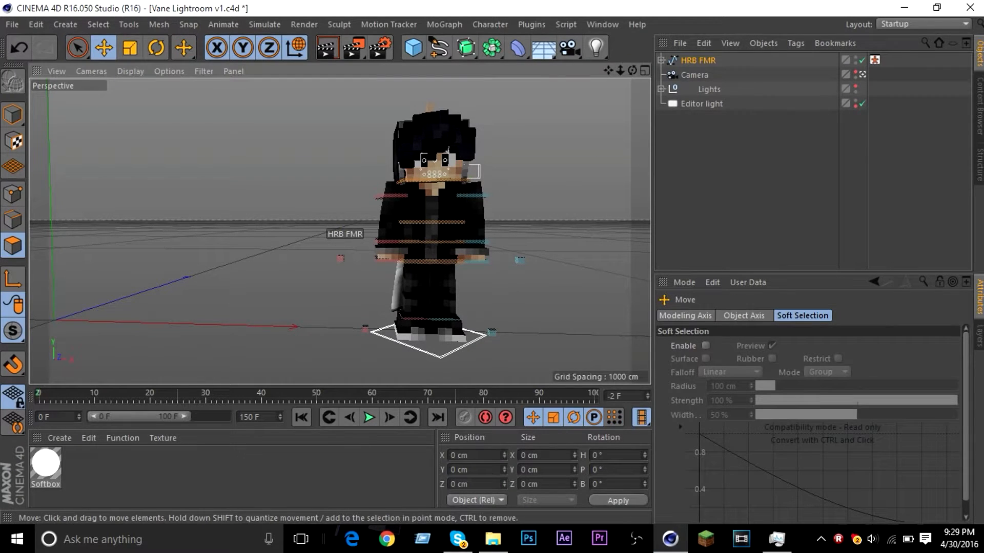
pyautogui.click(13, 115)
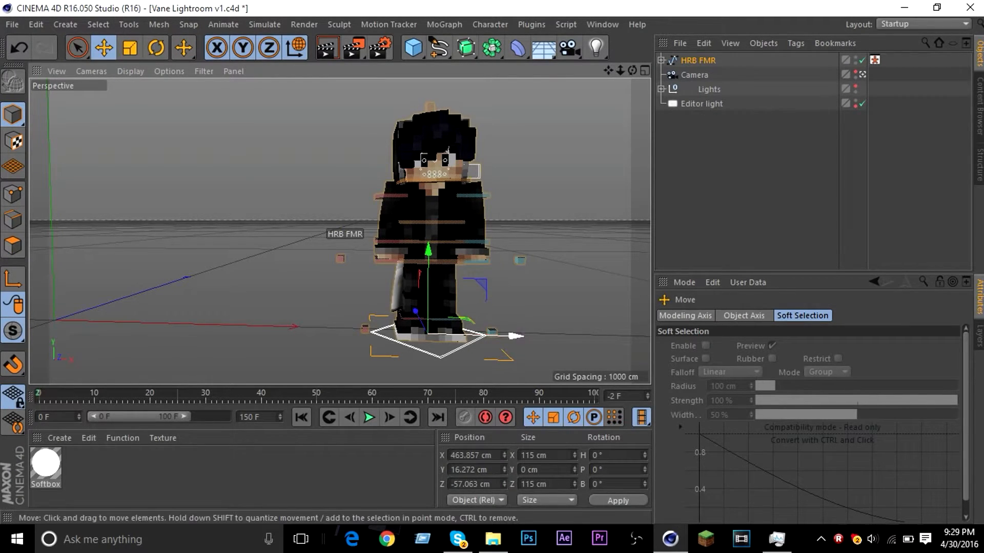
pyautogui.click(698, 60)
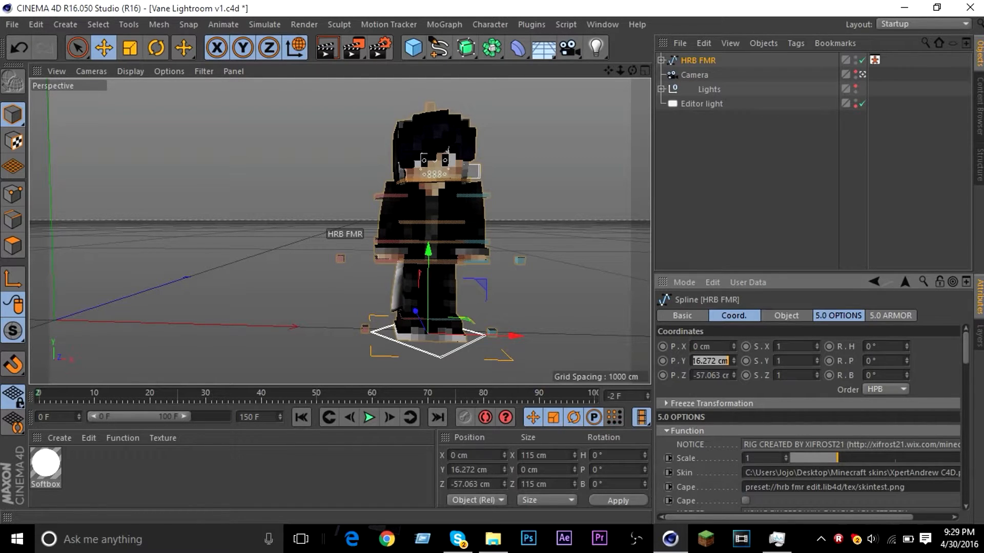
pyautogui.write('0')
pyautogui.press('Tab')
pyautogui.write('0')
pyautogui.press('Return')
# - Examine the whole rig and its raised hair from the front and both sides
pyautogui.moveTo(608, 71); pyautogui.dragTo(849, 67)
pyautogui.scroll(5, 268, 242)
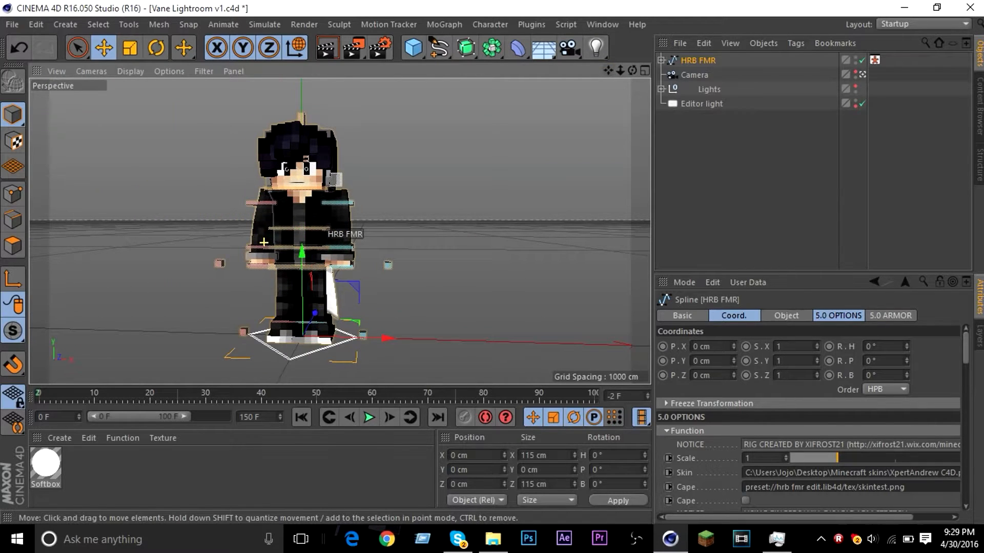
pyautogui.keyDown('alt'); pyautogui.moveTo(339, 229); pyautogui.dragTo(340, 229); pyautogui.keyUp('alt')
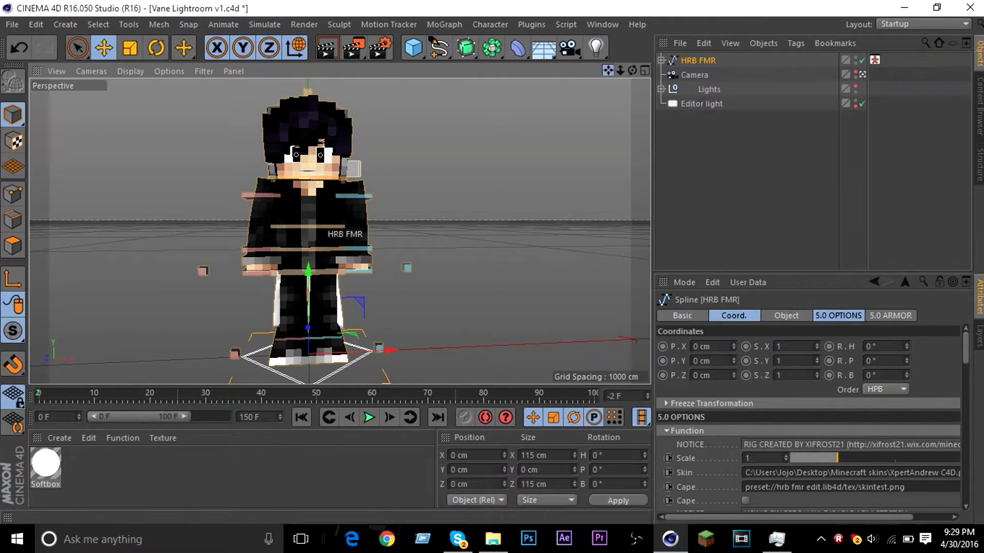
pyautogui.keyDown('alt'); pyautogui.moveTo(339, 229); pyautogui.dragTo(339, 229, button='middle'); pyautogui.keyUp('alt')
pyautogui.keyDown('alt'); pyautogui.moveTo(339, 229); pyautogui.dragTo(339, 229); pyautogui.keyUp('alt')
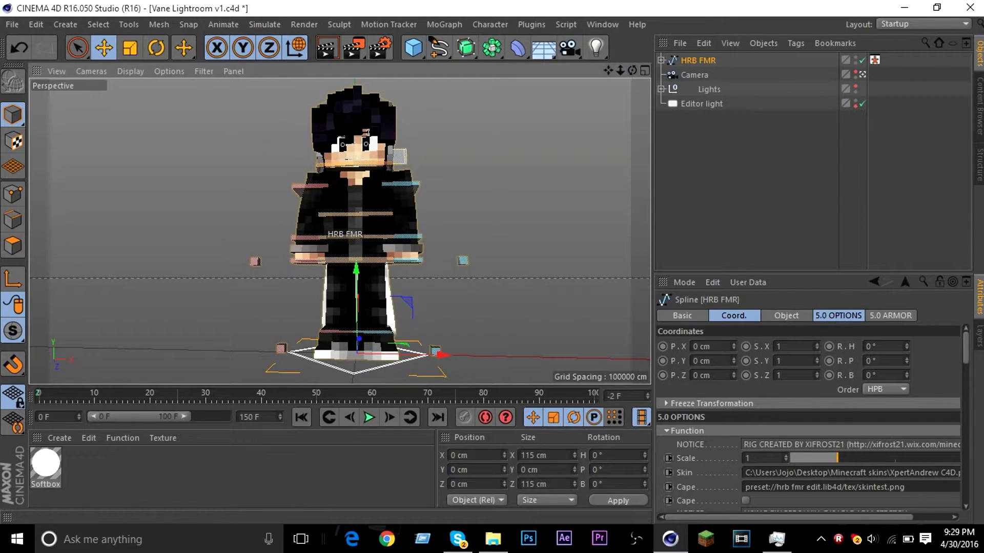
pyautogui.keyDown('alt'); pyautogui.moveTo(339, 231); pyautogui.dragTo(339, 230, button='right'); pyautogui.keyUp('alt')
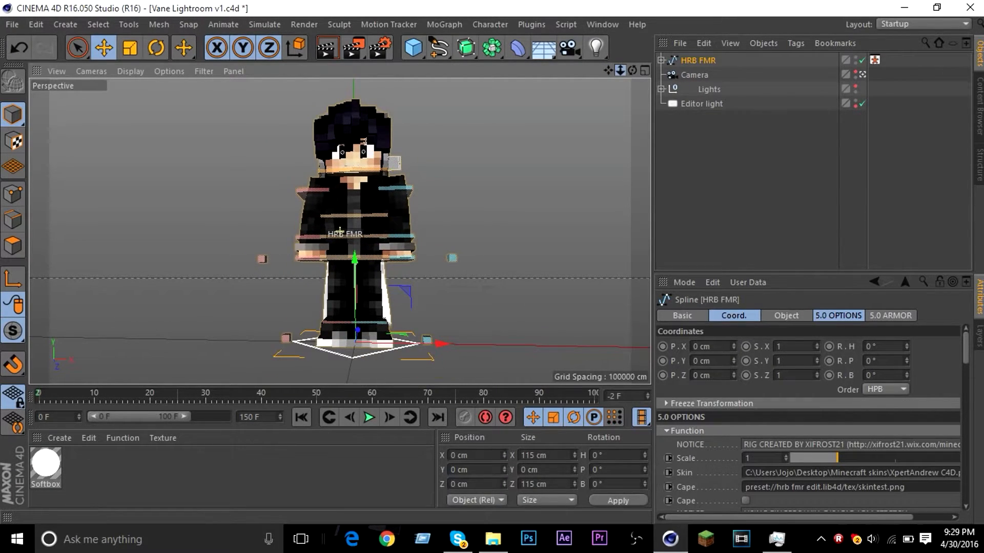
pyautogui.keyDown('alt'); pyautogui.moveTo(339, 230); pyautogui.dragTo(339, 231, button='middle'); pyautogui.keyUp('alt')
pyautogui.keyDown('alt'); pyautogui.moveTo(339, 231); pyautogui.dragTo(339, 231, button='right'); pyautogui.keyUp('alt')
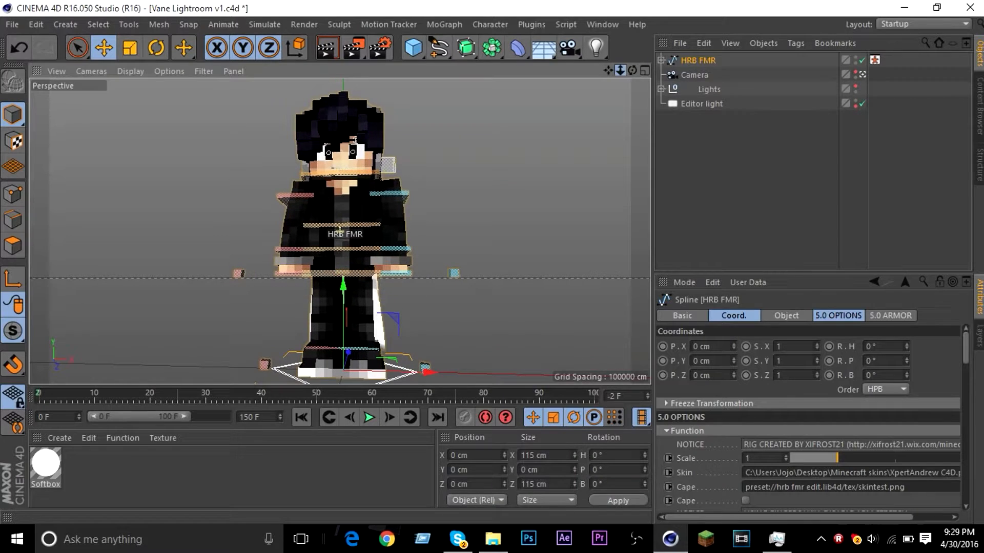
pyautogui.keyDown('alt'); pyautogui.moveTo(339, 231); pyautogui.dragTo(339, 229); pyautogui.keyUp('alt')
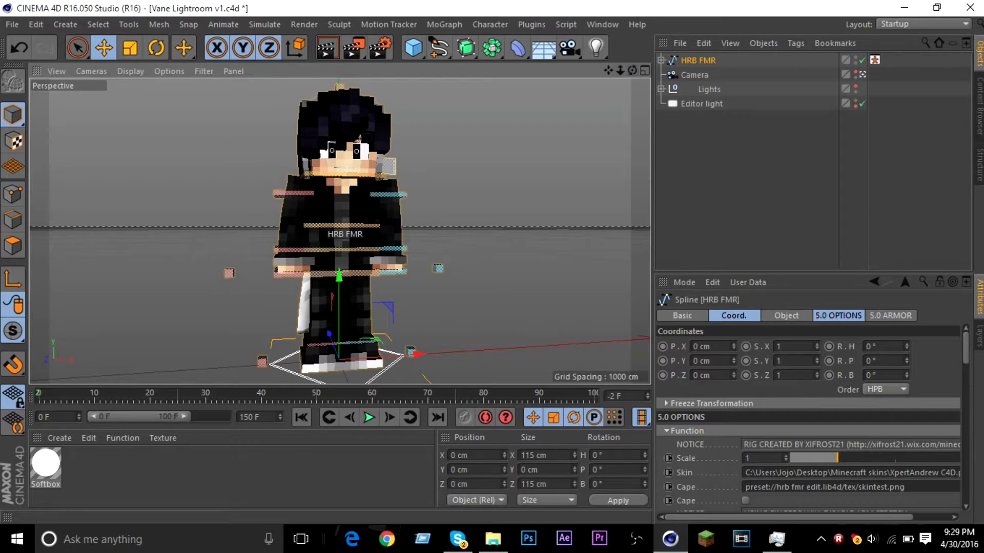
pyautogui.keyDown('alt'); pyautogui.moveTo(339, 229); pyautogui.dragTo(339, 229); pyautogui.keyUp('alt')
# - Rotate the mid-torso controlBack to a pitch of about 20° so the upper body bends forward
pyautogui.press('r')
pyautogui.scroll(3, 322, 247)
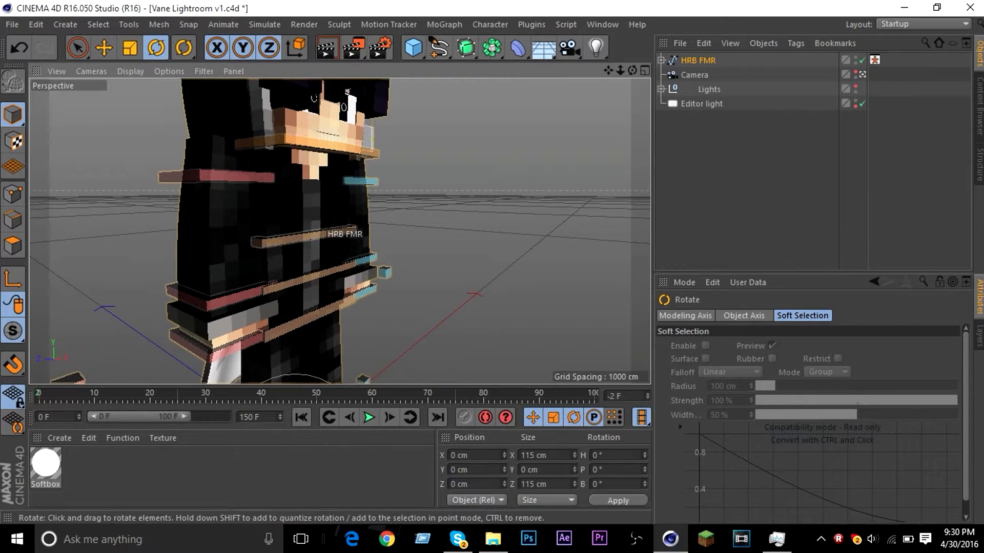
pyautogui.click(321, 236)
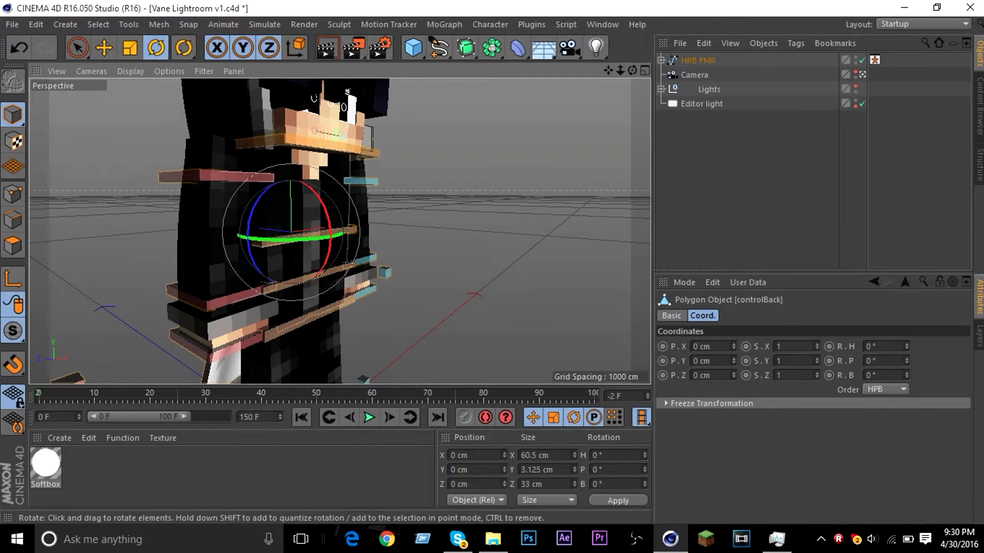
pyautogui.moveTo(328, 211); pyautogui.dragTo(332, 228)
pyautogui.hotkey('ctrl', 'z')
pyautogui.scroll(-3, 331, 228)
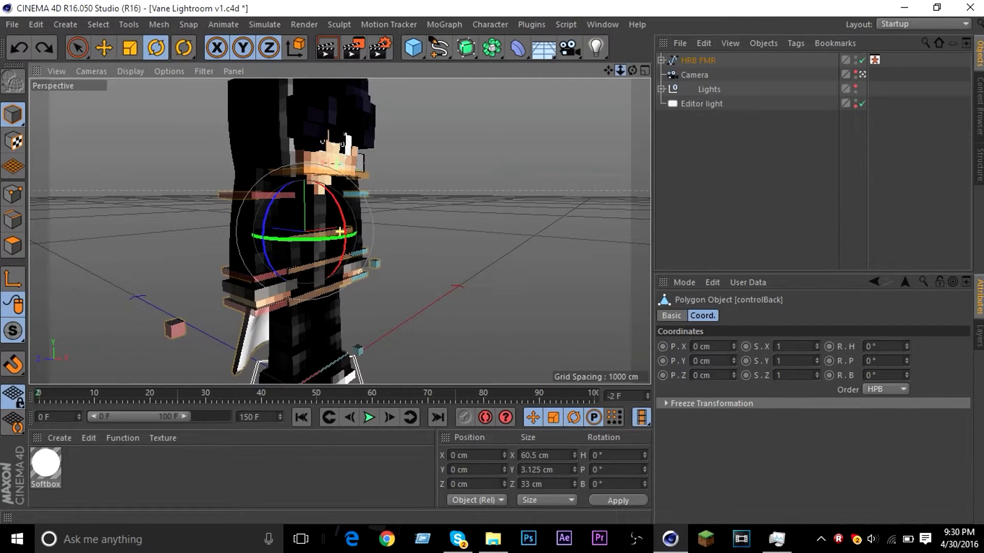
pyautogui.click(345, 220)
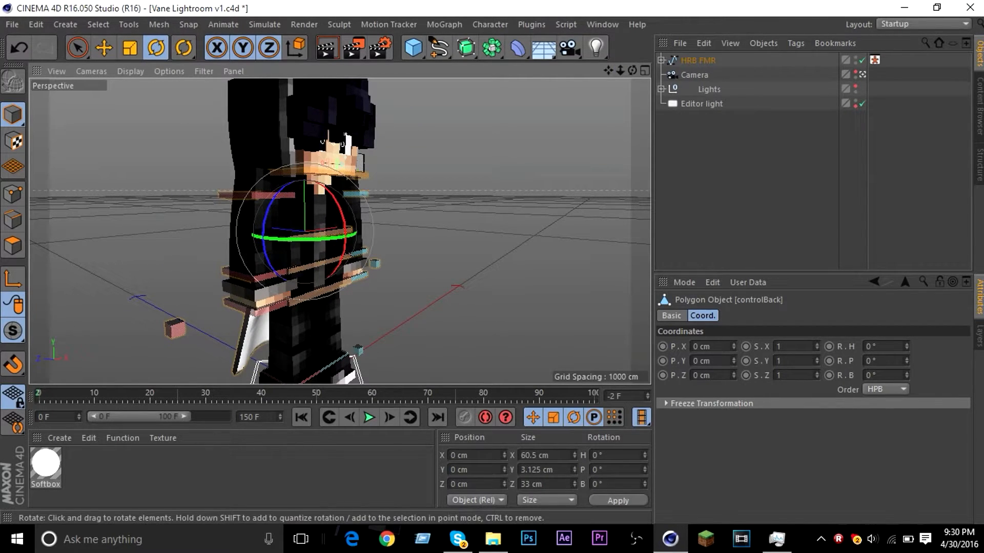
pyautogui.moveTo(344, 226); pyautogui.dragTo(340, 231)
pyautogui.keyDown('alt'); pyautogui.moveTo(340, 232); pyautogui.dragTo(339, 231, button='right'); pyautogui.keyUp('alt')
pyautogui.keyDown('alt'); pyautogui.moveTo(339, 231); pyautogui.dragTo(339, 232); pyautogui.keyUp('alt')
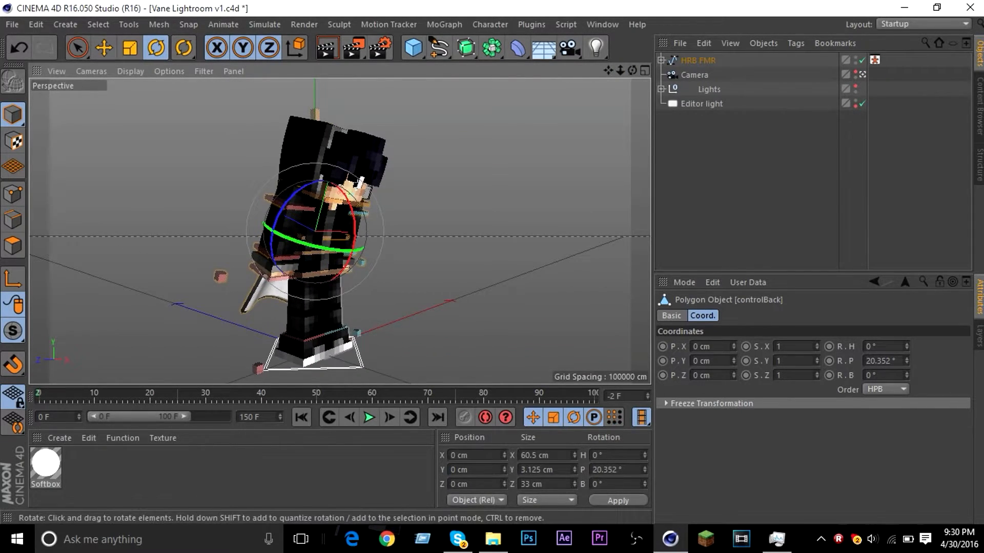
# - Rotate the hip control at the lower end of the torso, and clear the selection
pyautogui.click(342, 273)
pyautogui.moveTo(281, 242); pyautogui.dragTo(317, 249)
pyautogui.hotkey('ctrl', 'shift', 'a')
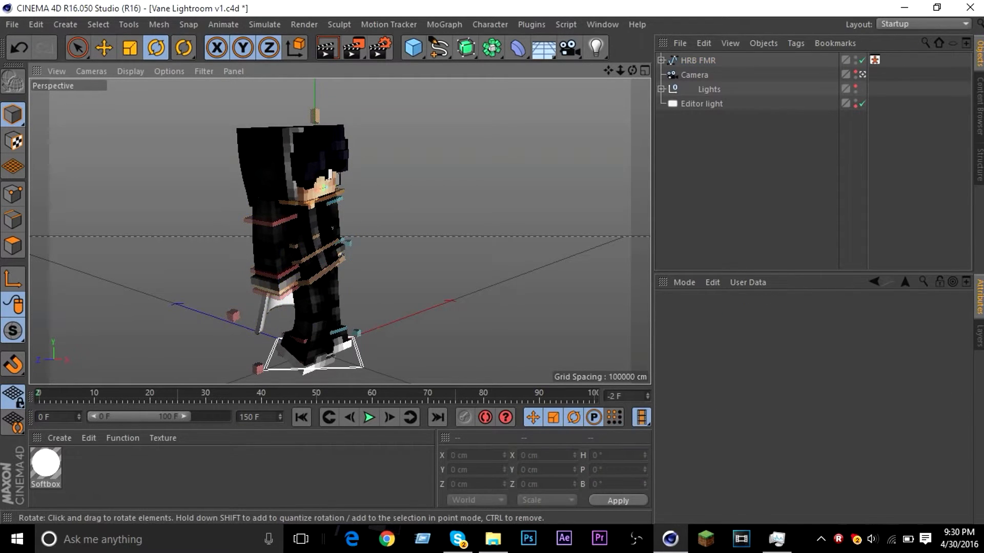
# - Check the feet settings of the right and left lower legs in the HRB FMR rig's 5.0 options
pyautogui.moveTo(633, 70); pyautogui.dragTo(684, 36)
pyautogui.press('e')
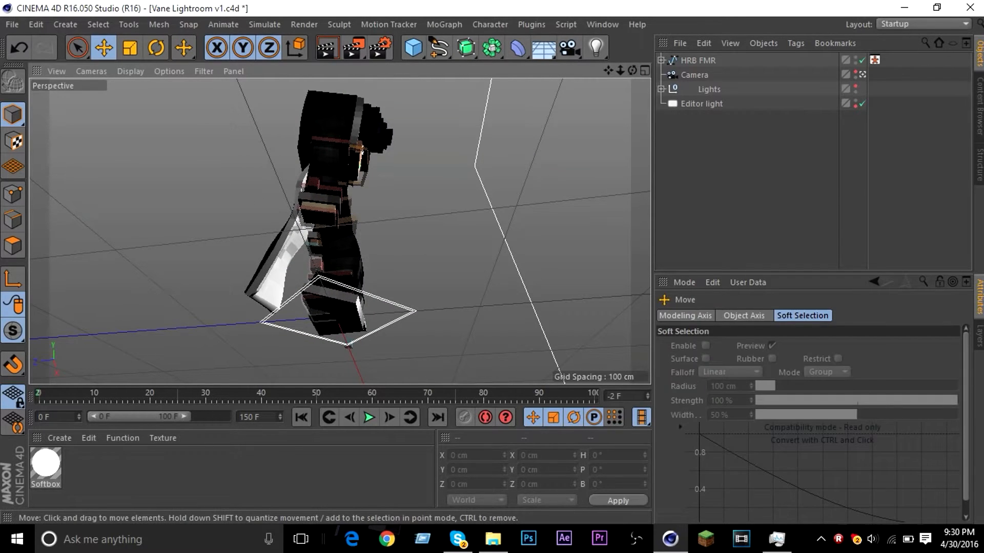
pyautogui.click(320, 317)
pyautogui.click(698, 60)
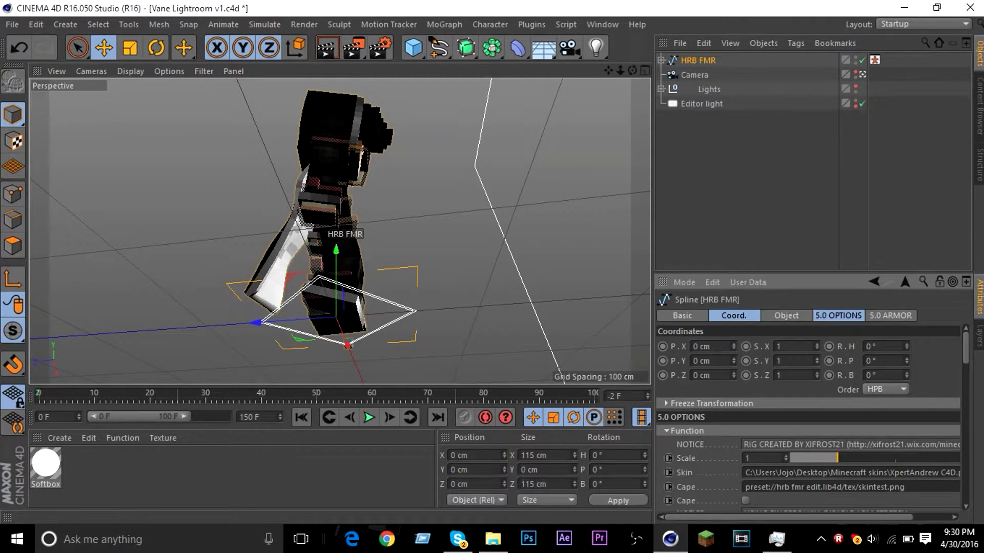
pyautogui.click(839, 316)
pyautogui.moveTo(966, 350); pyautogui.dragTo(966, 369)
pyautogui.scroll(-2, 761, 364)
pyautogui.click(762, 364)
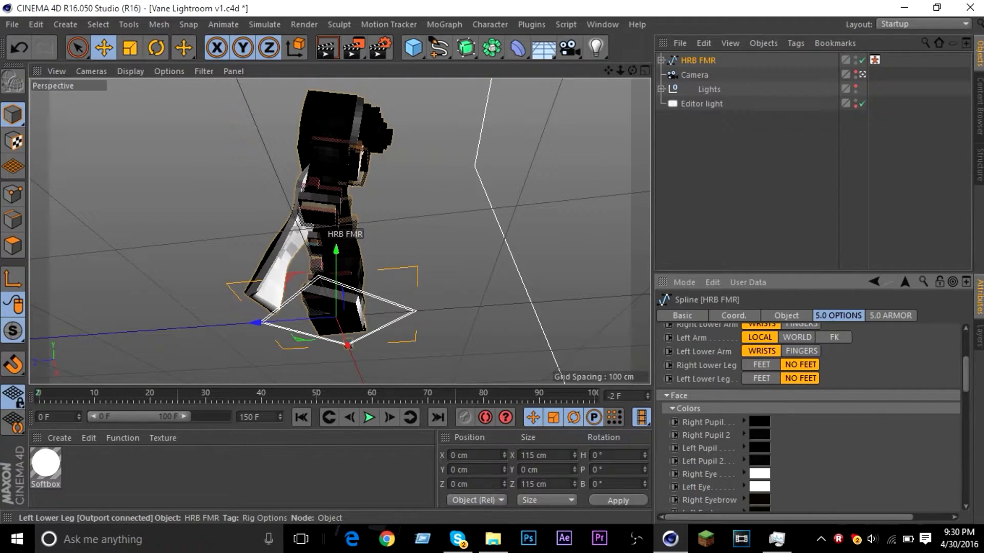
pyautogui.scroll(5, 809, 417)
# - Move the right leg control goalLegR back to about 45 cm in Z and adjust it sideways
pyautogui.moveTo(633, 71); pyautogui.dragTo(548, 153)
pyautogui.moveTo(289, 295); pyautogui.dragTo(262, 292)
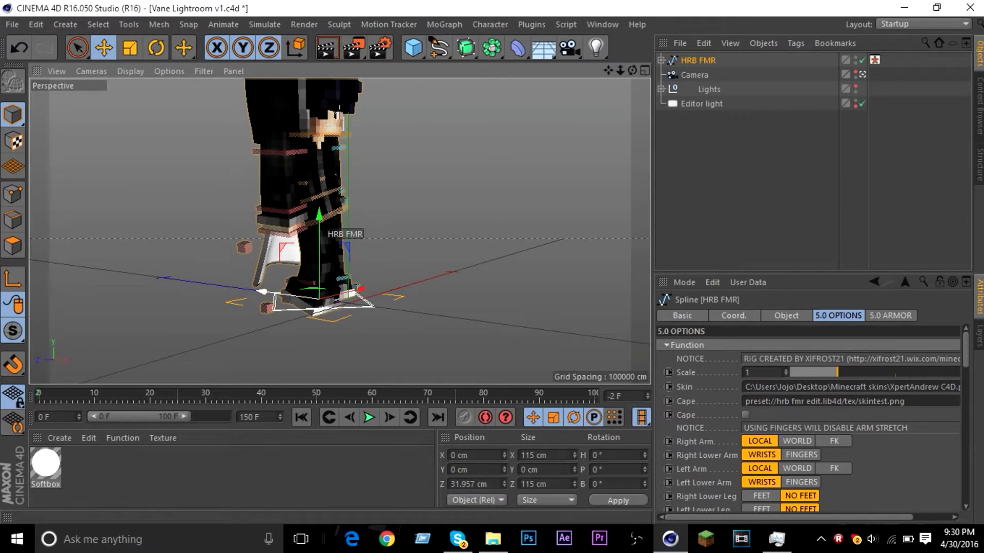
pyautogui.moveTo(632, 71); pyautogui.dragTo(644, 28)
pyautogui.click(317, 305)
pyautogui.moveTo(257, 320); pyautogui.dragTo(202, 329)
pyautogui.moveTo(632, 71); pyautogui.dragTo(490, 82)
pyautogui.moveTo(633, 70); pyautogui.dragTo(666, 97)
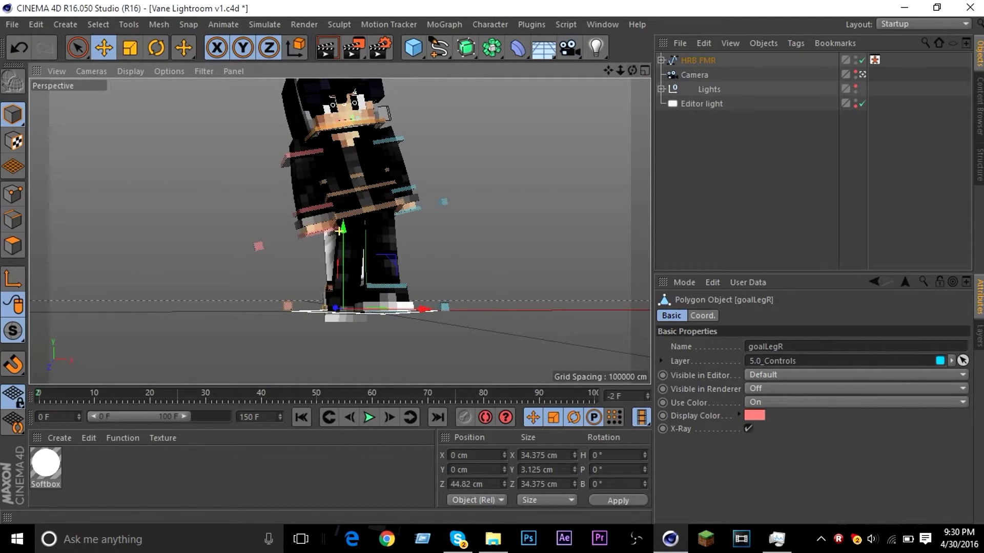
pyautogui.moveTo(428, 310); pyautogui.dragTo(417, 310)
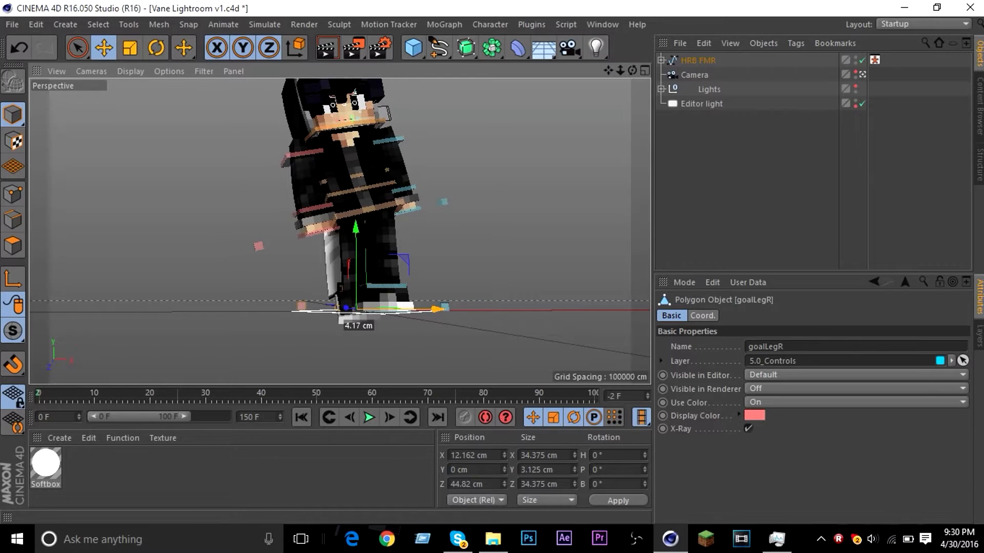
# - Move the left leg control goalLegL forward to about -17 cm in Z and raise it to about 9 cm in Y
pyautogui.scroll(2, 418, 307)
pyautogui.moveTo(632, 70); pyautogui.dragTo(638, 108)
pyautogui.click(391, 275)
pyautogui.click(389, 305)
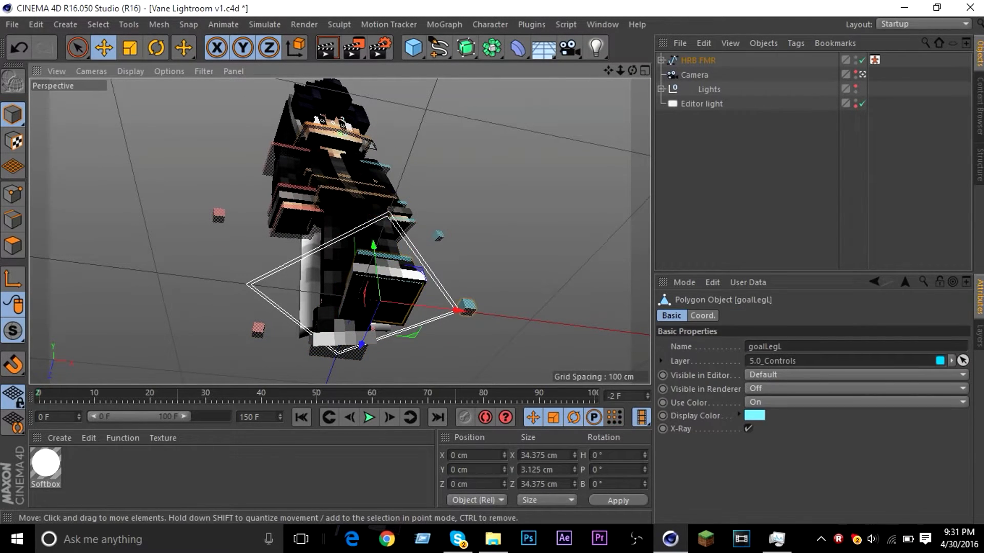
pyautogui.moveTo(632, 71); pyautogui.dragTo(574, 114)
pyautogui.moveTo(418, 297); pyautogui.dragTo(398, 303)
pyautogui.moveTo(342, 256)
pyautogui.mouseDown()
pyautogui.moveTo(342, 233)
pyautogui.moveTo(342, 245)
pyautogui.mouseUp()
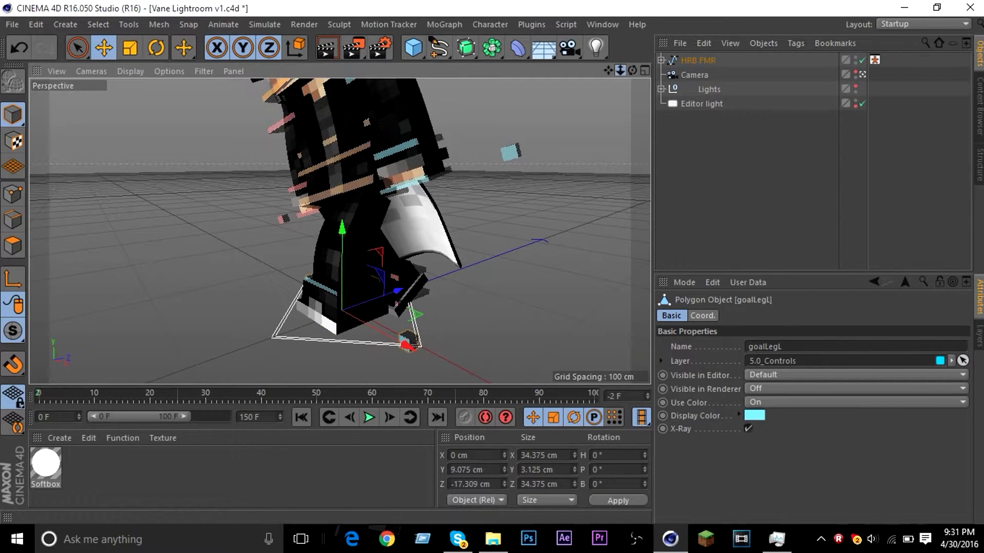
# - Rotate controlArmR to about 113° heading, -54° pitch and 158° bank, stretching the right arm out in front
pyautogui.scroll(-5, 339, 232)
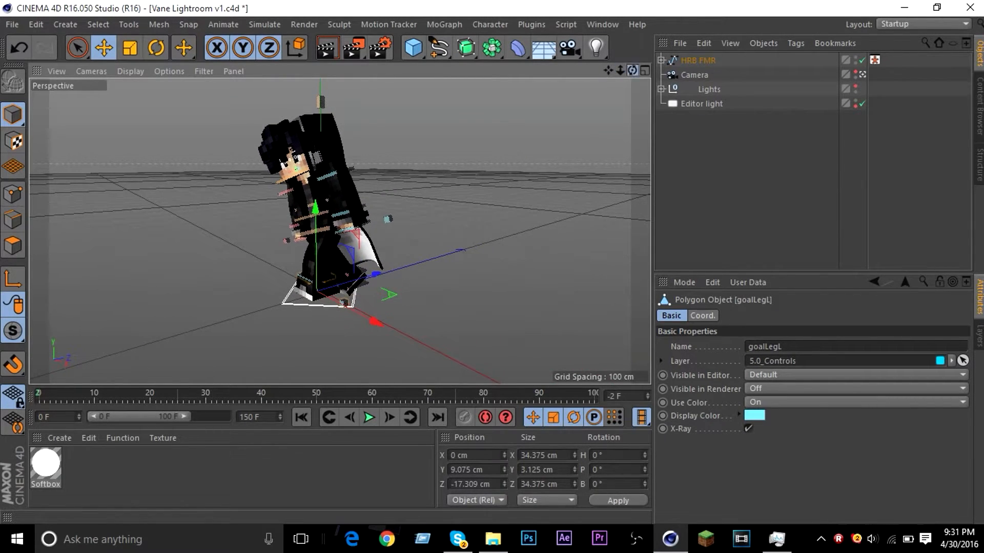
pyautogui.moveTo(632, 70); pyautogui.dragTo(717, 45)
pyautogui.scroll(3, 298, 208)
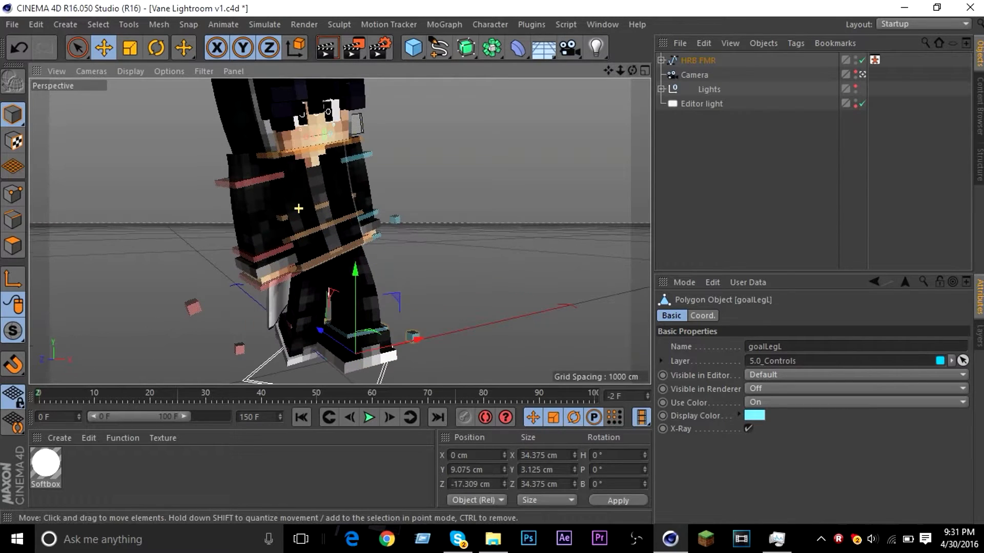
pyautogui.press('r')
pyautogui.click(250, 181)
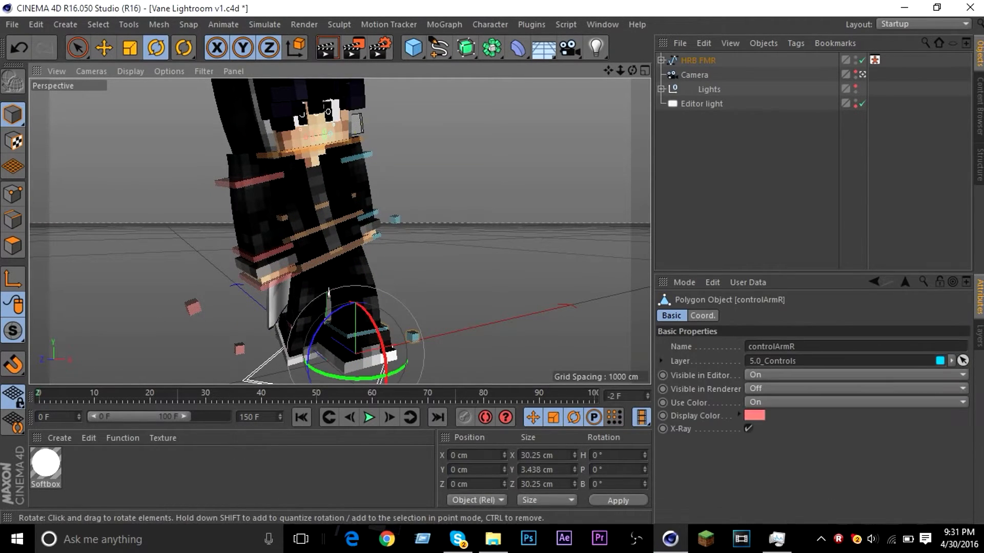
pyautogui.moveTo(277, 159); pyautogui.dragTo(211, 123)
pyautogui.moveTo(620, 71); pyautogui.dragTo(579, 105)
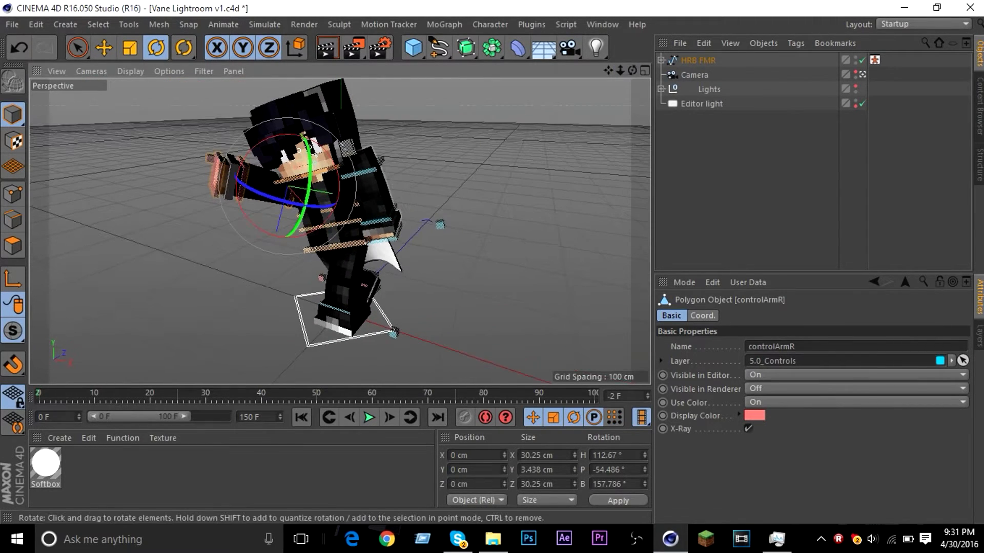
# - Twist the torso with controlBack to about -14° heading, 9° pitch and -18° bank
pyautogui.click(322, 217)
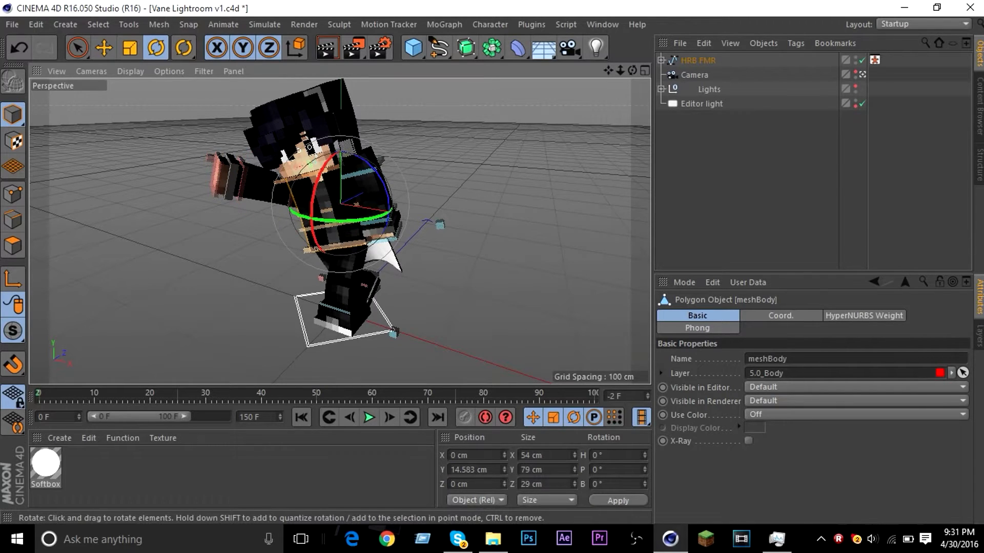
pyautogui.click(326, 211)
pyautogui.moveTo(381, 176); pyautogui.dragTo(351, 149)
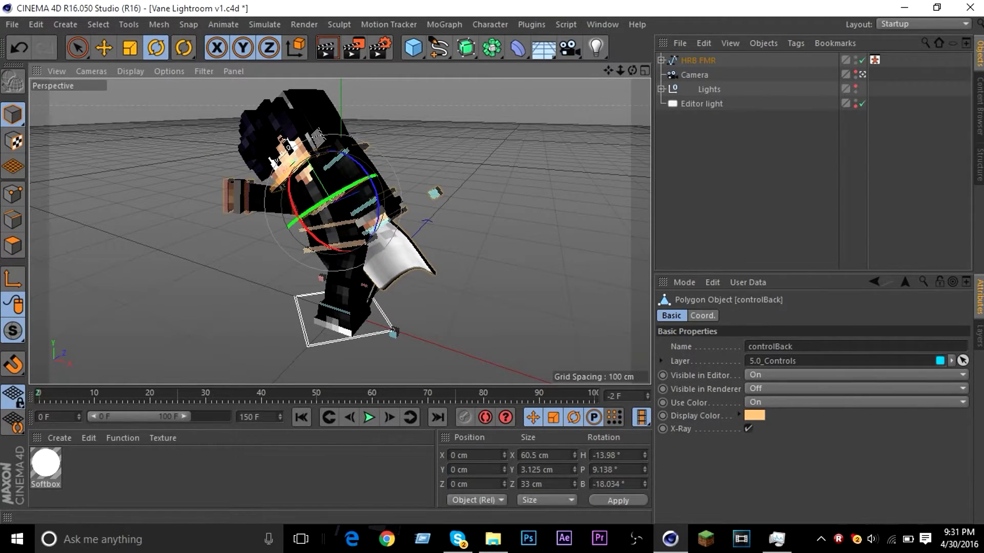
pyautogui.moveTo(633, 71); pyautogui.dragTo(656, 78)
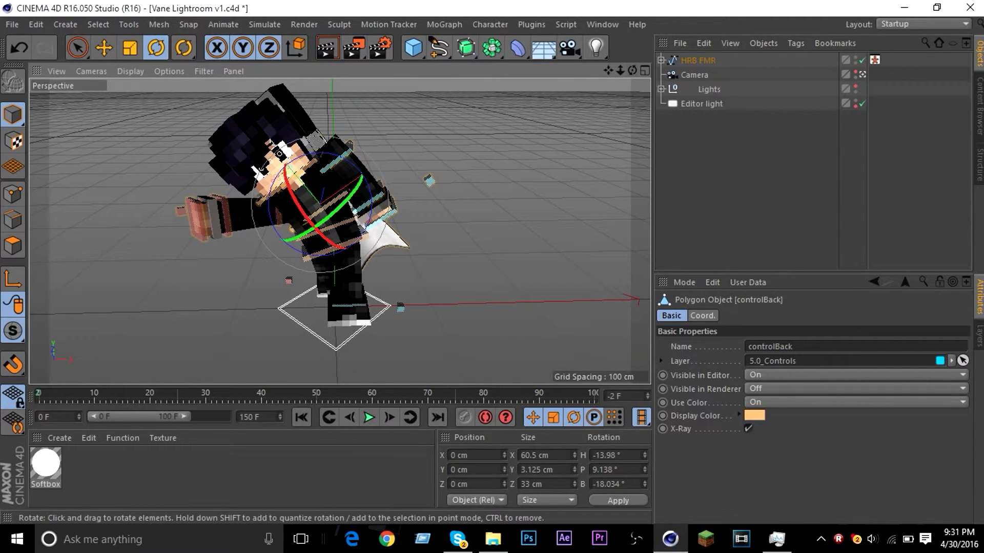
# - Move the left hand control in close to the body, to about 9 cm X, 19 cm Y and 19 cm Z
pyautogui.press('e')
pyautogui.press('r')
pyautogui.scroll(2, 390, 216)
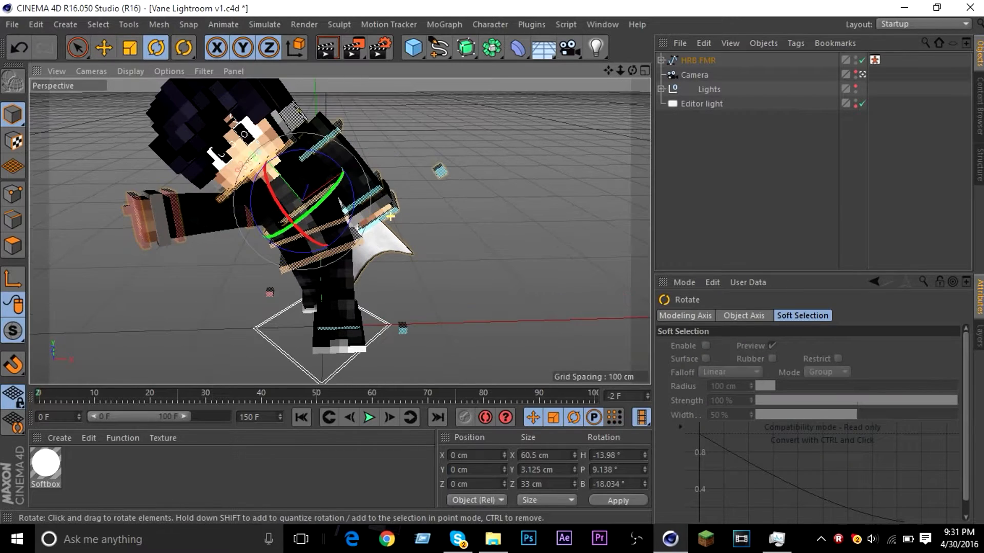
pyautogui.click(388, 216)
pyautogui.click(390, 216)
pyautogui.press('e')
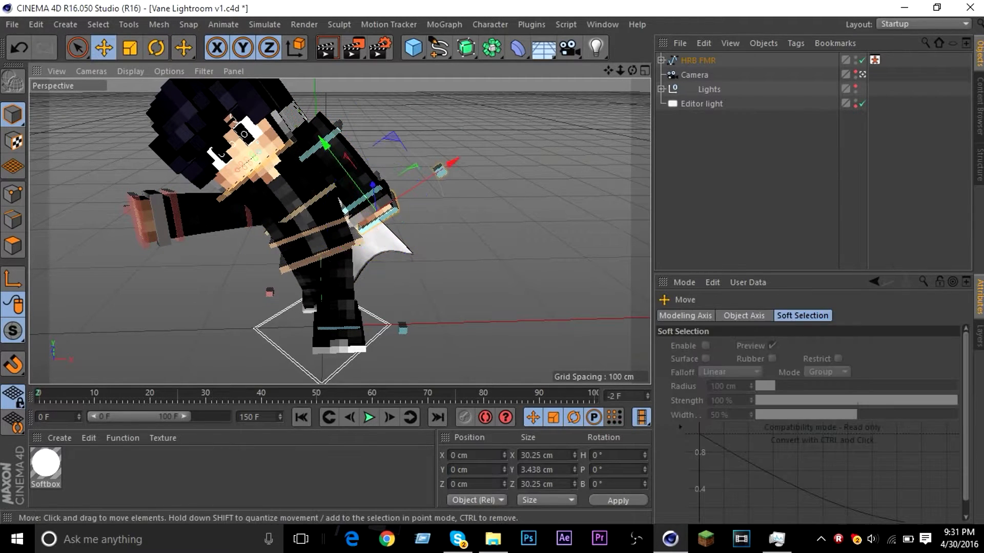
pyautogui.moveTo(426, 147); pyautogui.dragTo(385, 176)
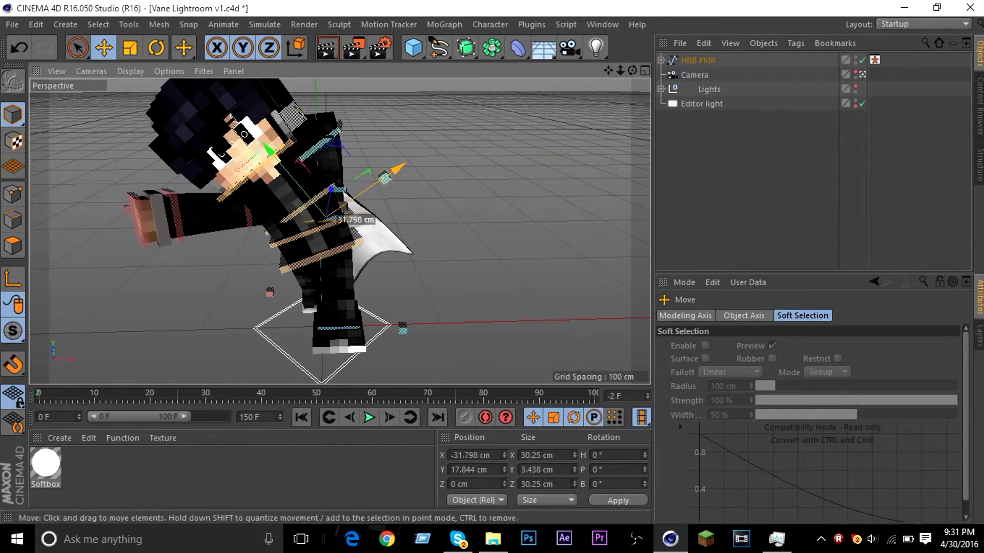
pyautogui.keyDown('alt'); pyautogui.moveTo(338, 229); pyautogui.dragTo(289, 277); pyautogui.keyUp('alt')
pyautogui.moveTo(415, 168); pyautogui.dragTo(437, 150)
pyautogui.moveTo(609, 71); pyautogui.dragTo(627, 54)
pyautogui.press('r')
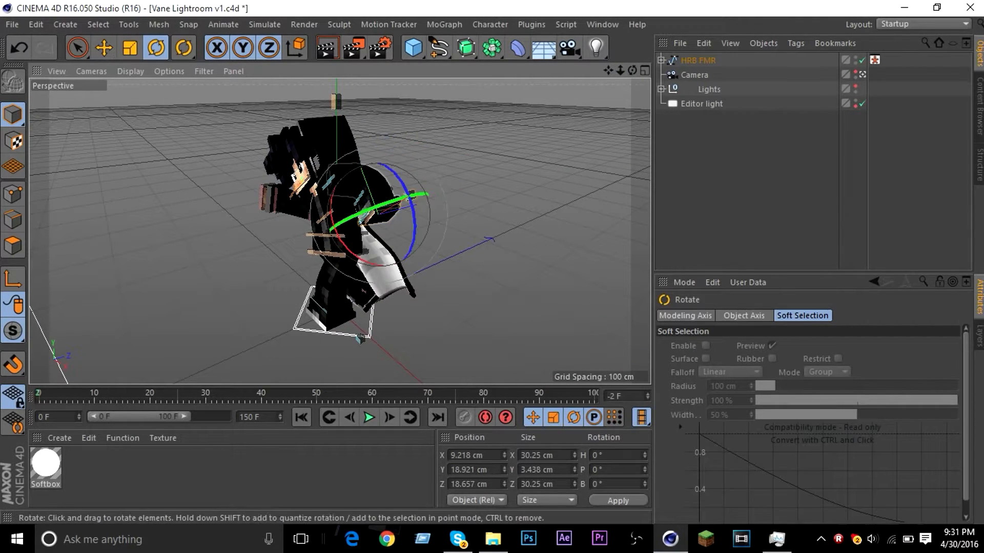
# - Rotate controlArmL to about -21° heading, 3° pitch and -65° bank, raising the left arm out behind the body
pyautogui.press('e')
pyautogui.click(329, 183)
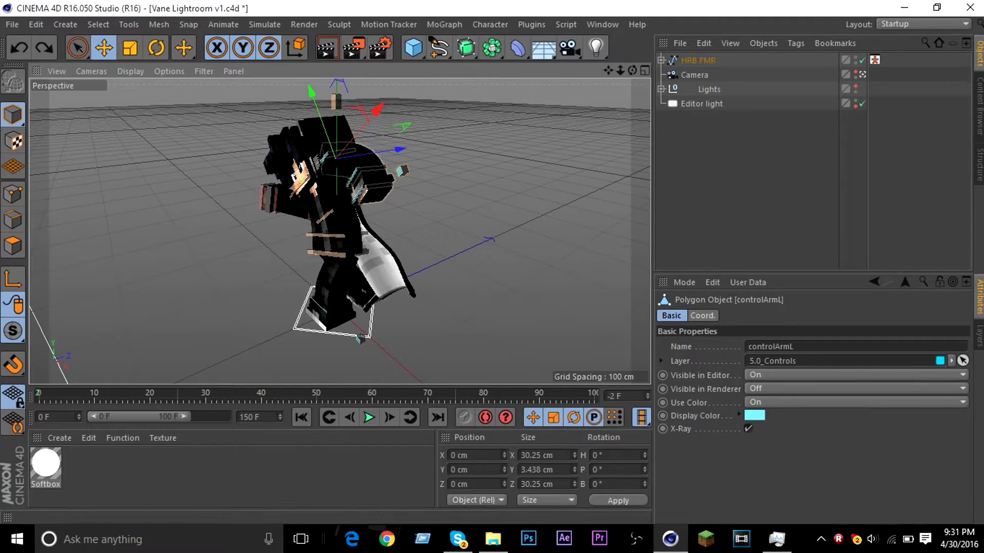
pyautogui.press('r')
pyautogui.moveTo(353, 205); pyautogui.dragTo(443, 140)
# - Open the library Armory Pack by Scorpy v1.0.lib4d from the Cinema 4D Minecraft Rigs folder
pyautogui.click(493, 539)
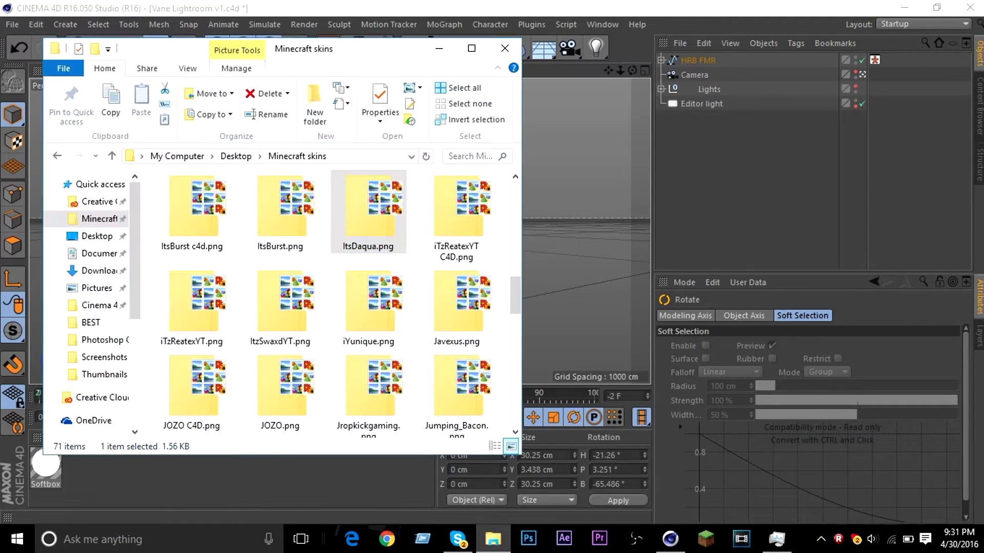
pyautogui.click(100, 305)
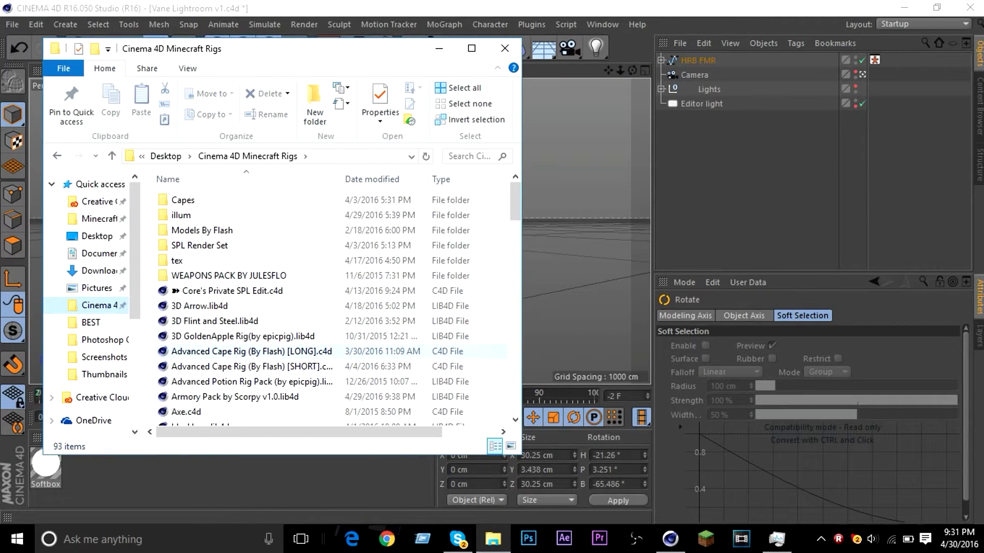
pyautogui.scroll(-14, 282, 341)
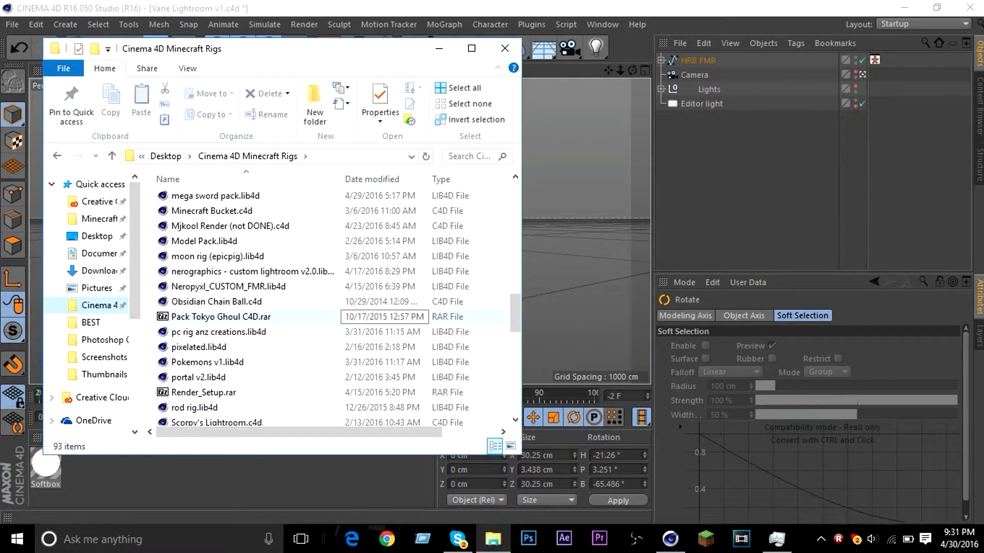
pyautogui.scroll(15, 281, 332)
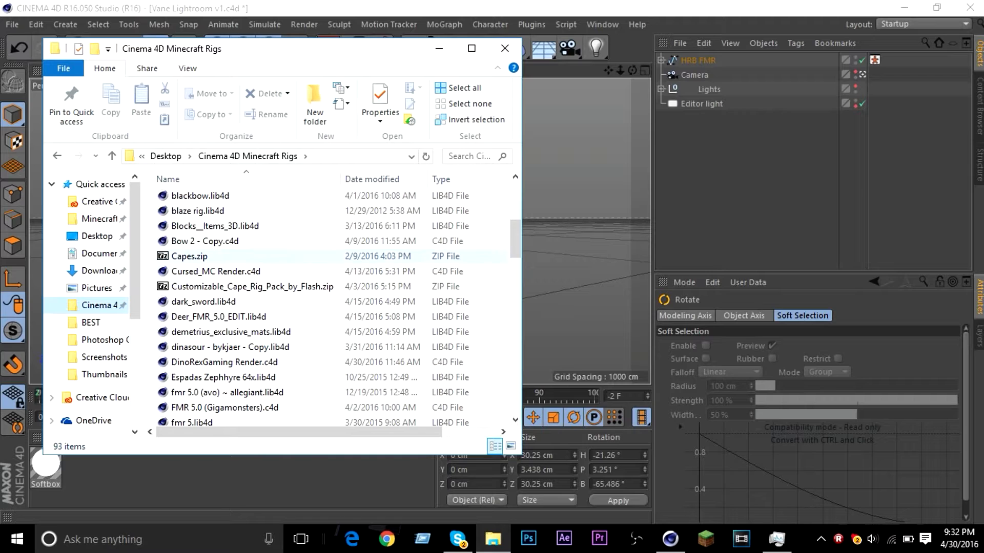
pyautogui.scroll(6, 256, 304)
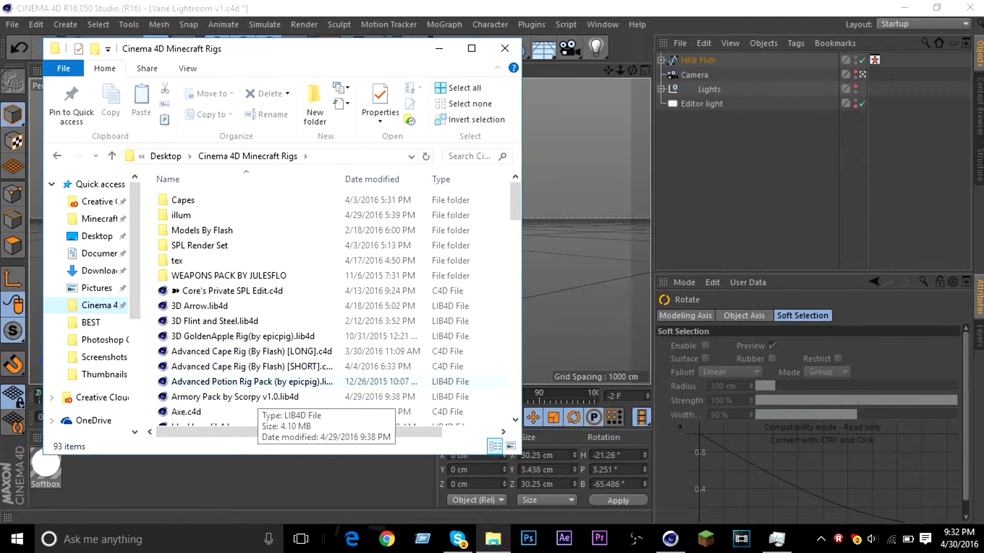
pyautogui.click(257, 398)
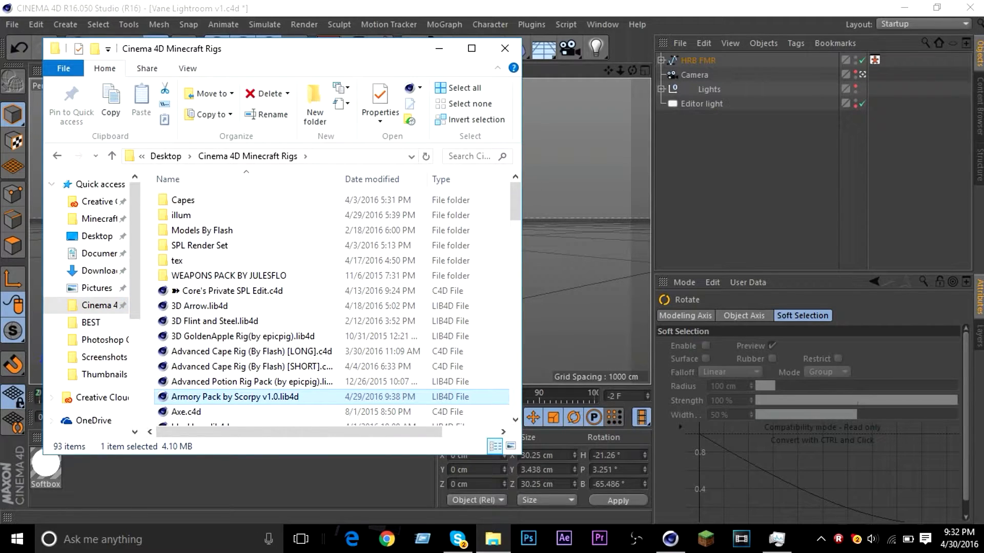
pyautogui.doubleClick(257, 397)
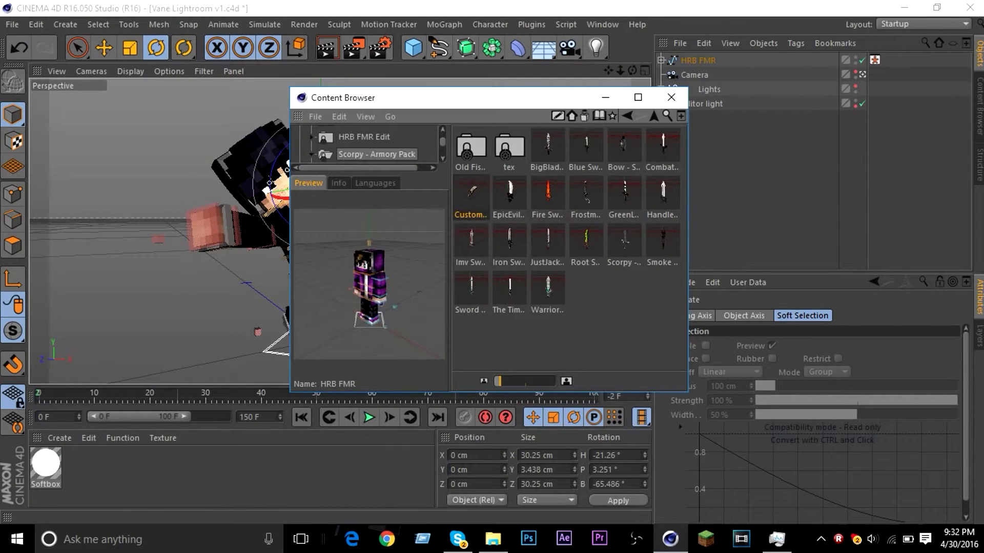
# - Preview the different swords in the Scorpy armory pack to compare their designs
pyautogui.click(509, 195)
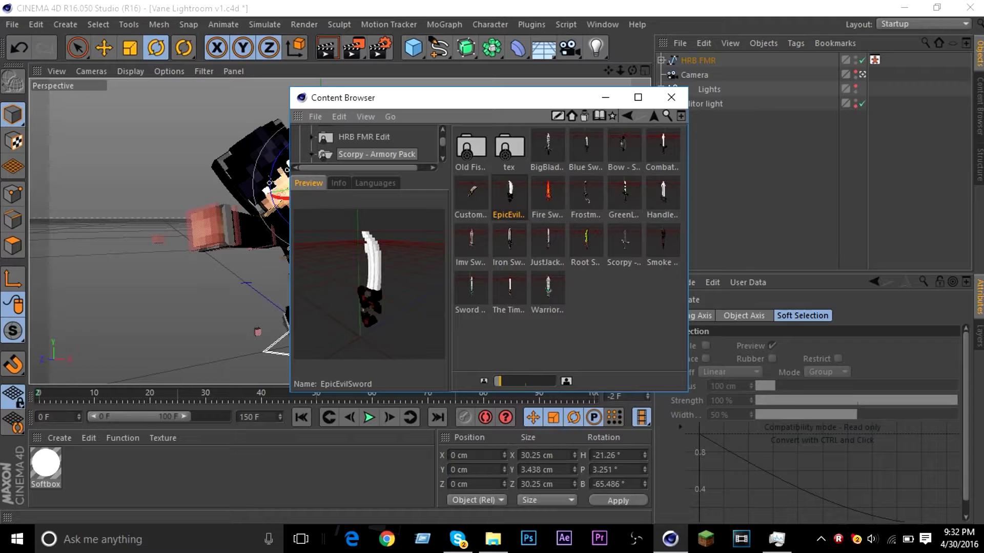
pyautogui.click(471, 242)
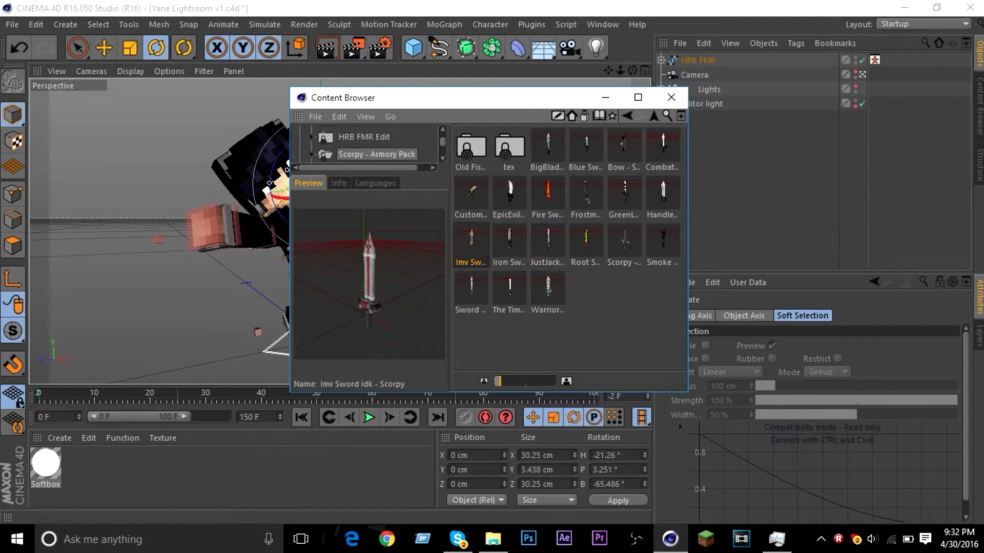
pyautogui.click(548, 241)
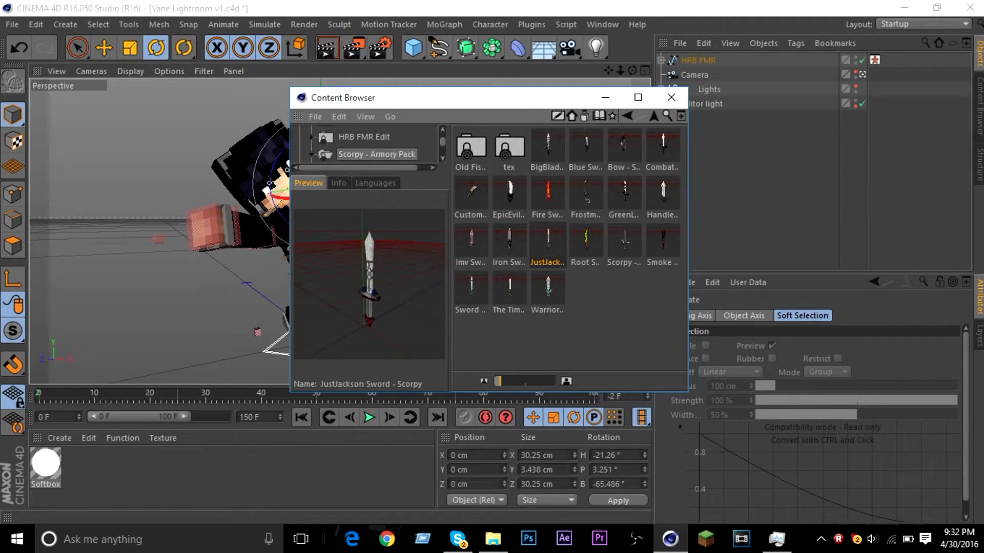
pyautogui.click(586, 242)
pyautogui.click(624, 241)
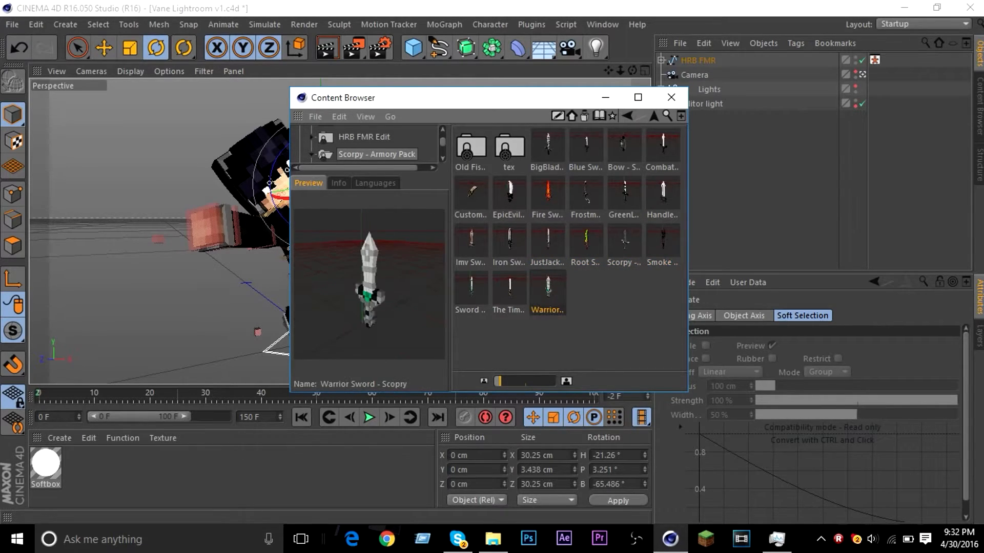
pyautogui.click(509, 289)
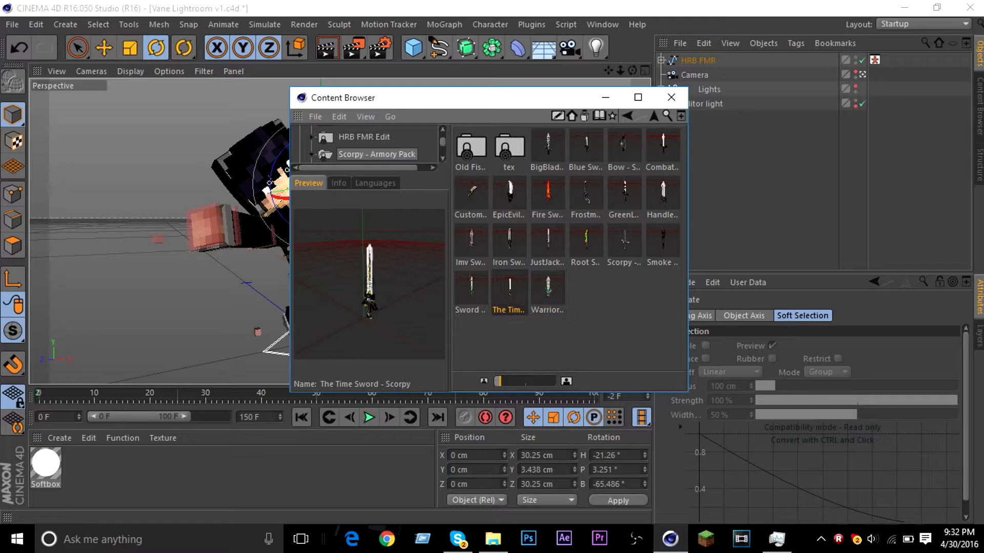
pyautogui.click(586, 194)
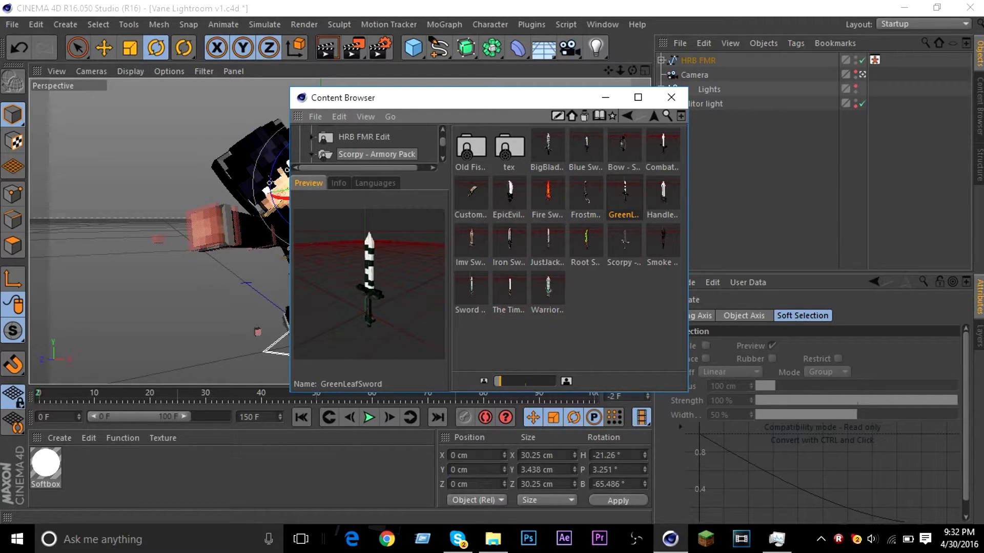
pyautogui.click(663, 193)
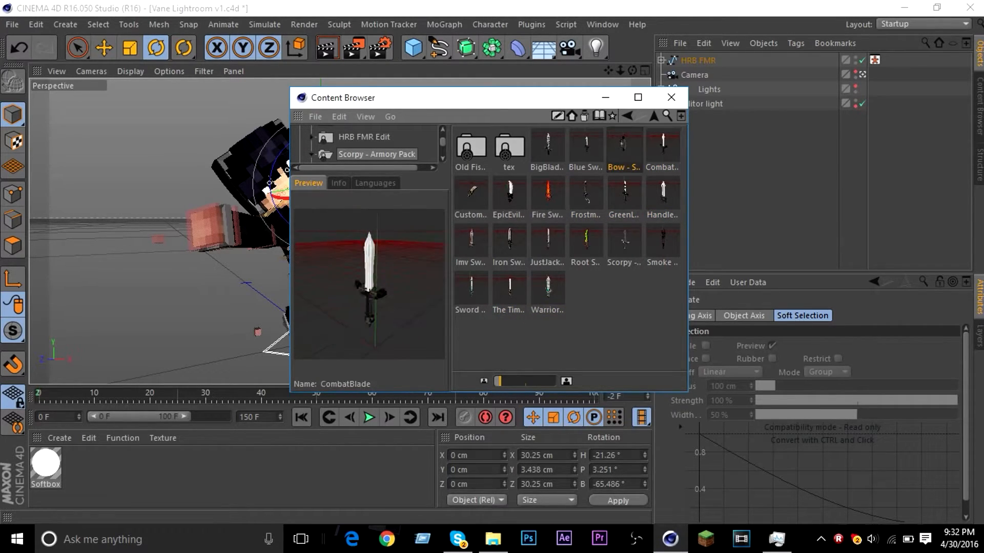
# - Load the Blue Sword - Scorpy model from the armory pack into the scene and close the Content Browser
pyautogui.click(586, 146)
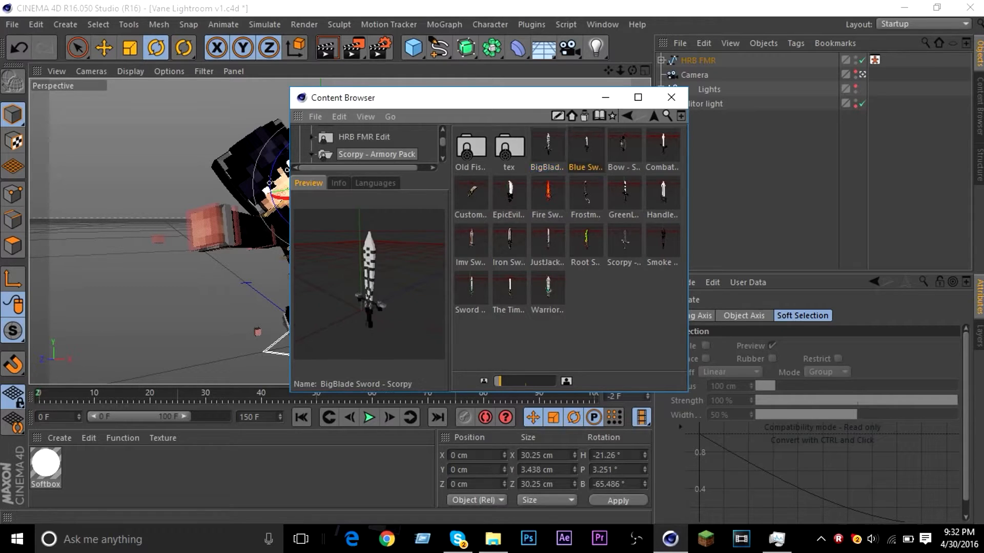
pyautogui.click(548, 146)
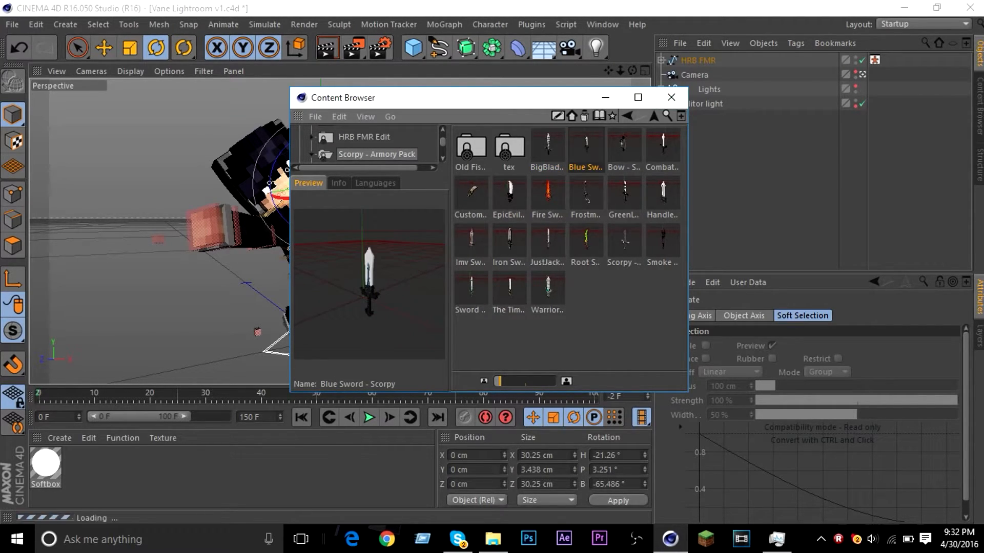
pyautogui.doubleClick(586, 146)
pyautogui.click(671, 97)
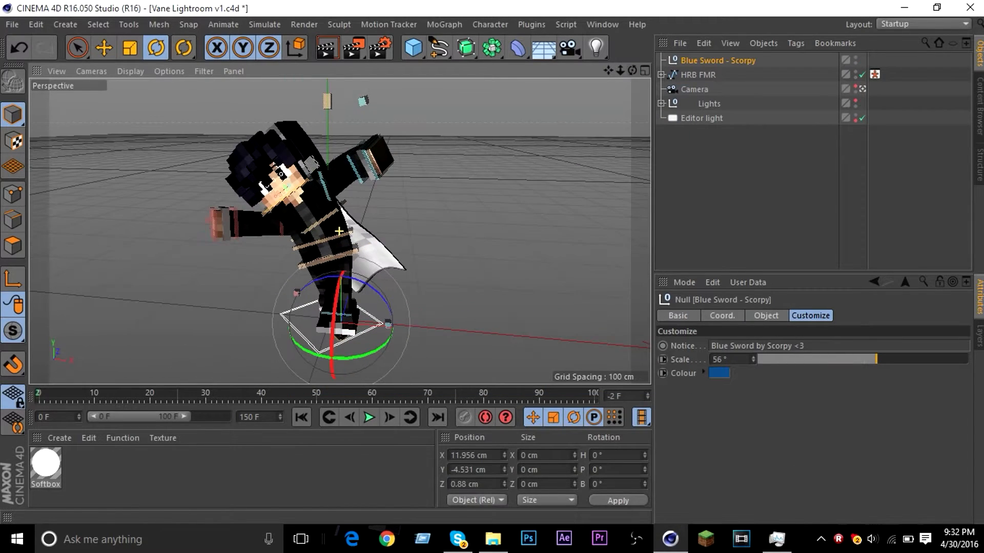
# - Move the blue sword up to about 45 cm in Y and out in front of the rig to about -142 cm in Z
pyautogui.press('e')
pyautogui.moveTo(341, 246); pyautogui.dragTo(341, 202)
pyautogui.moveTo(632, 70); pyautogui.dragTo(427, 73)
pyautogui.moveTo(429, 312); pyautogui.dragTo(315, 279)
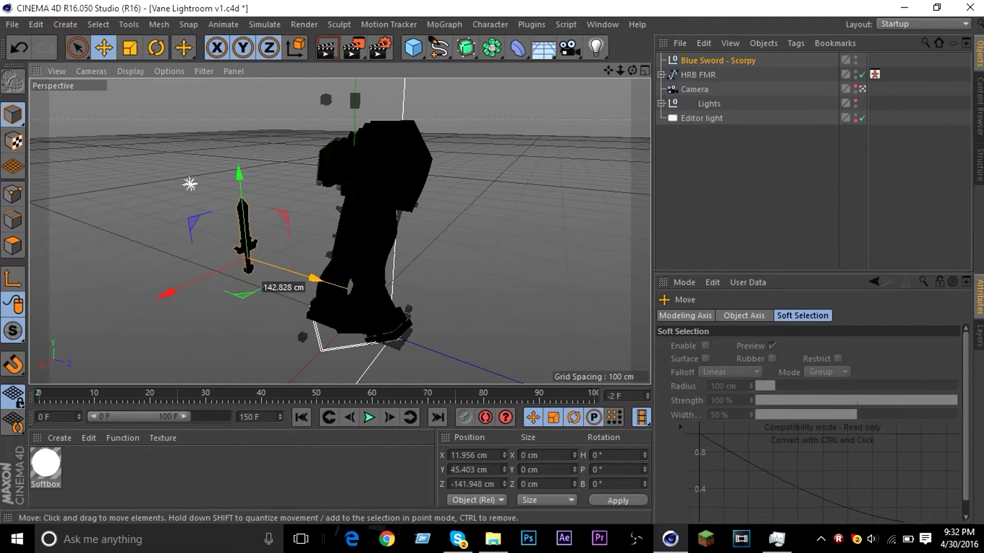
# - Select the Blue Sword - Scorpy null and scale the whole sword uniformly
pyautogui.moveTo(633, 70); pyautogui.dragTo(692, 85)
pyautogui.click(717, 61)
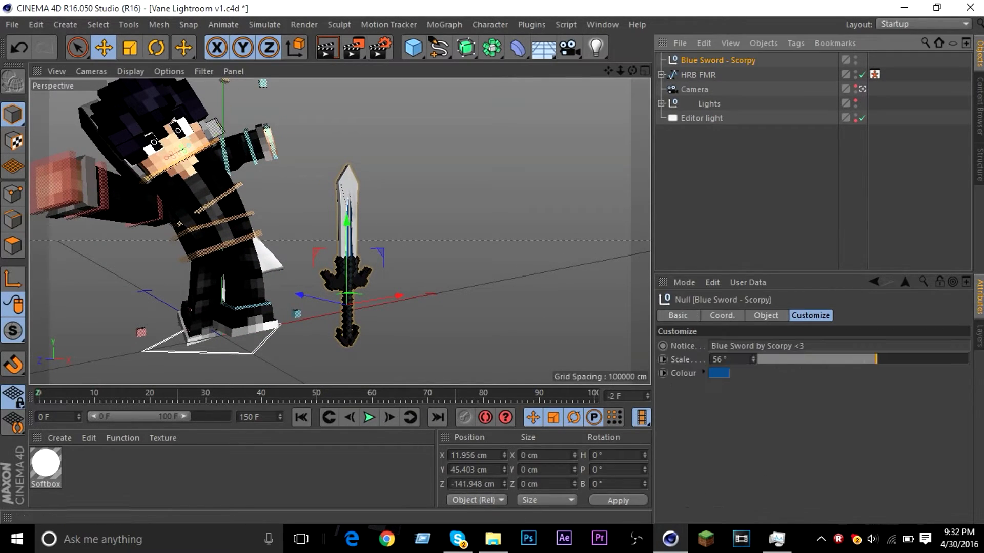
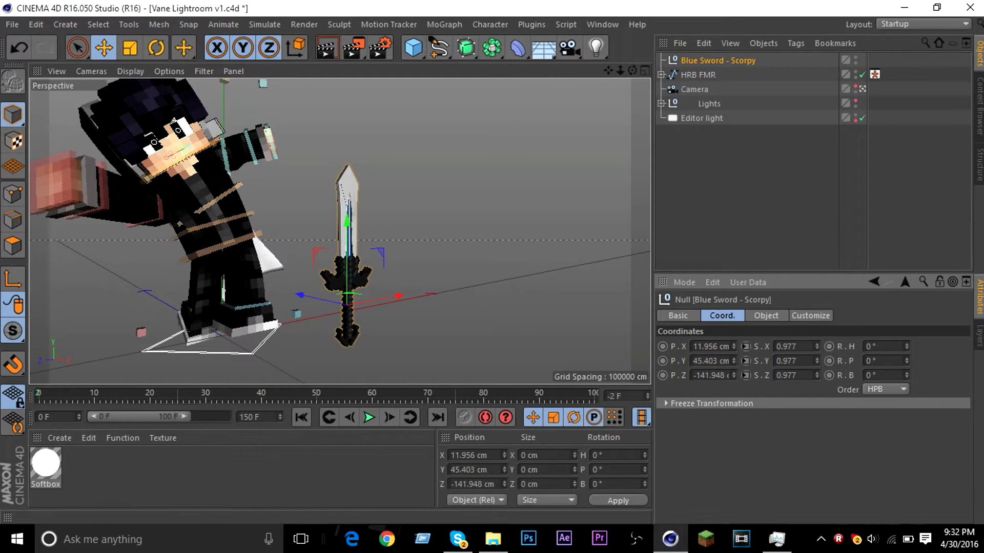
pyautogui.press('t')
pyautogui.moveTo(461, 204); pyautogui.dragTo(426, 239)
pyautogui.press('e')
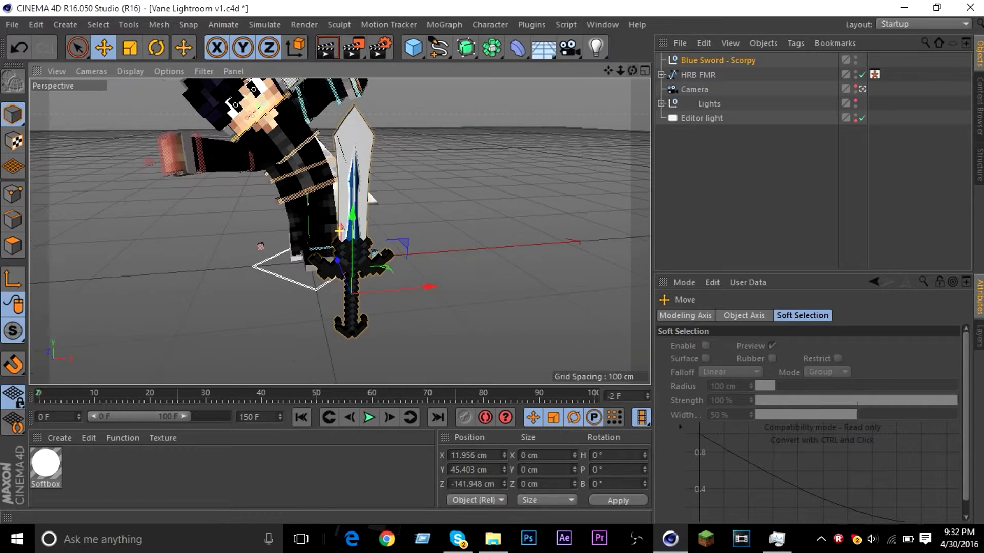
# - Rotate the blue sword to about 47° heading, -1° pitch and -91° bank so it lies flat
pyautogui.press('r')
pyautogui.moveTo(359, 252); pyautogui.dragTo(258, 329)
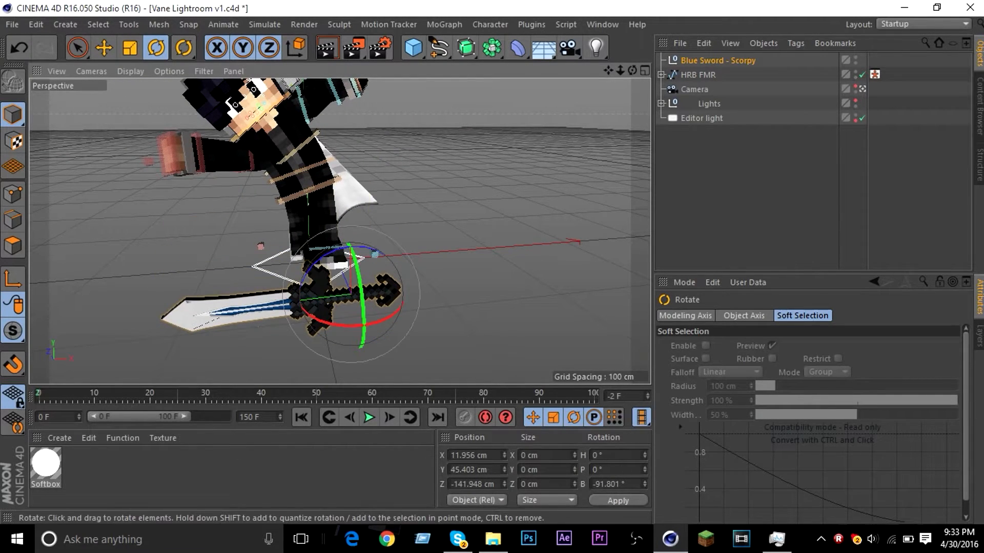
pyautogui.moveTo(632, 71); pyautogui.dragTo(661, 60)
pyautogui.moveTo(460, 274); pyautogui.dragTo(472, 281)
pyautogui.press('e')
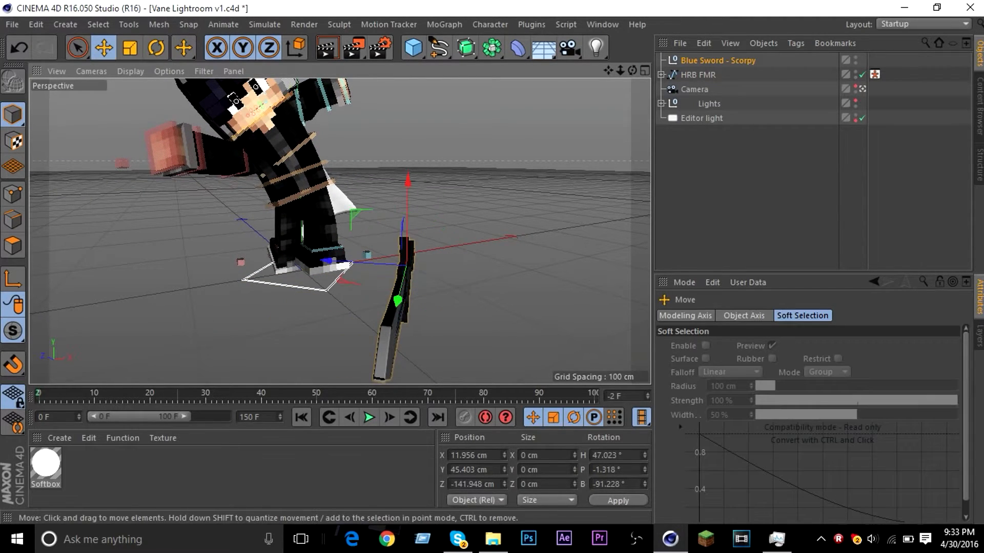
# - Move the blue sword up beside the rig's chest, to about 32 cm X, 154 cm Y and -34 cm Z
pyautogui.moveTo(620, 70); pyautogui.dragTo(556, 99)
pyautogui.moveTo(263, 251); pyautogui.dragTo(246, 220)
pyautogui.moveTo(178, 295); pyautogui.dragTo(265, 262)
pyautogui.moveTo(347, 163); pyautogui.dragTo(345, 90)
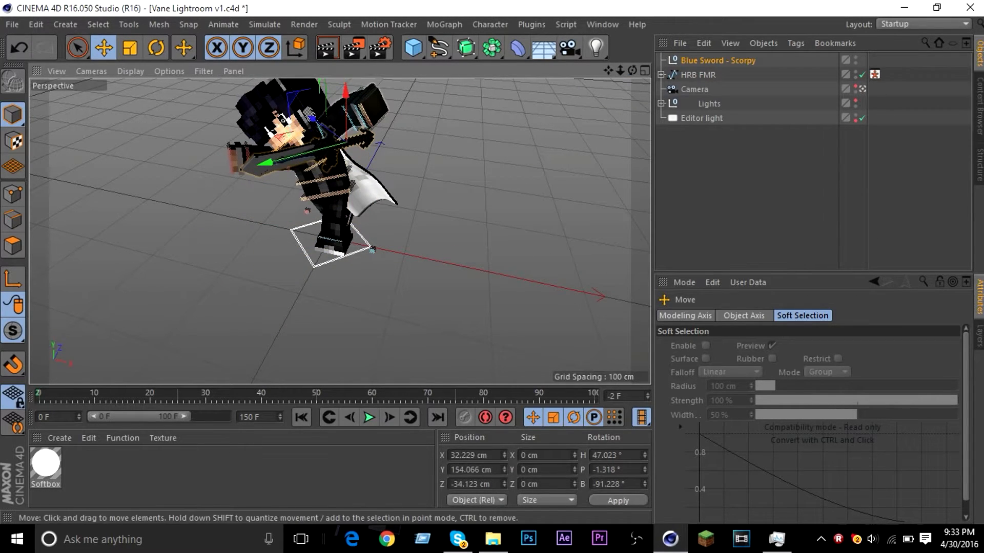
pyautogui.moveTo(608, 71); pyautogui.dragTo(631, 55)
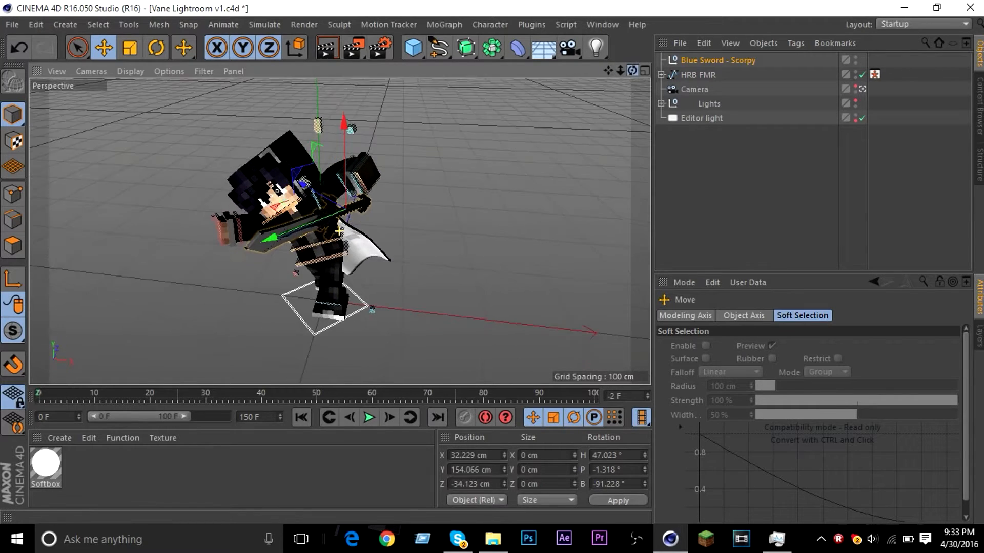
# - Tilt the blue sword to about -121° bank and shift it to about 20 cm X and -22 cm Z
pyautogui.scroll(10, 339, 232)
pyautogui.press('r')
pyautogui.moveTo(310, 220); pyautogui.dragTo(265, 205)
pyautogui.press('e')
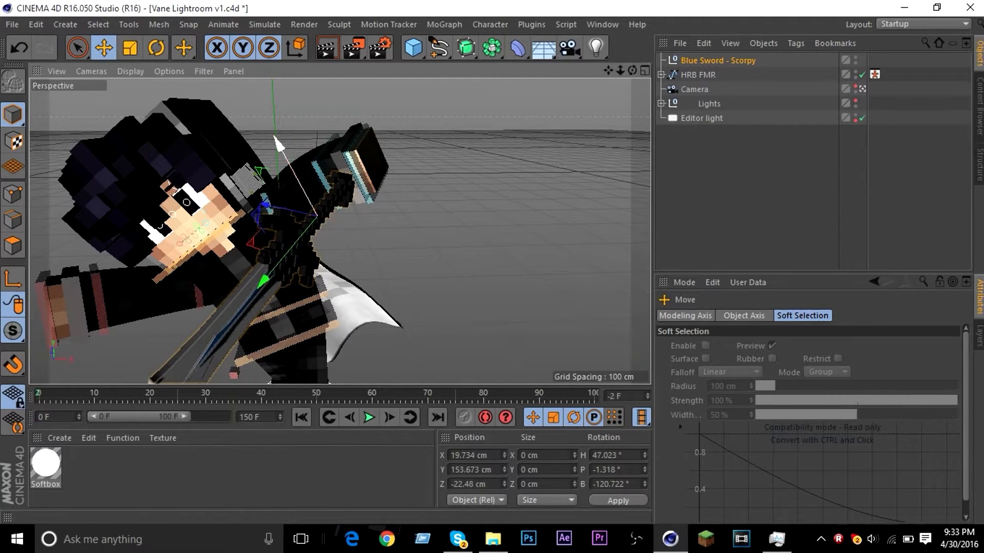
# - Move the blue sword's handle into the raised left hand, at about 43 cm X, 175 cm Y and 4 cm Z
pyautogui.moveTo(263, 280); pyautogui.dragTo(402, 203)
pyautogui.click(339, 230)
pyautogui.keyDown('alt'); pyautogui.moveTo(339, 231); pyautogui.dragTo(329, 237); pyautogui.keyUp('alt')
# - Rotate the blue sword to about 53° heading, -18° pitch and -121° bank
pyautogui.click(717, 61)
pyautogui.press('r')
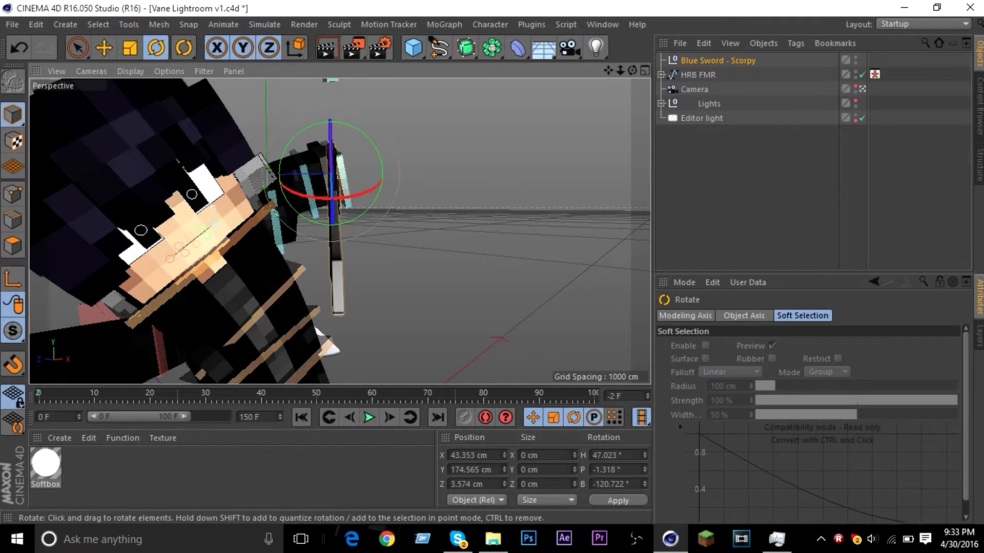
pyautogui.moveTo(338, 199); pyautogui.dragTo(305, 183)
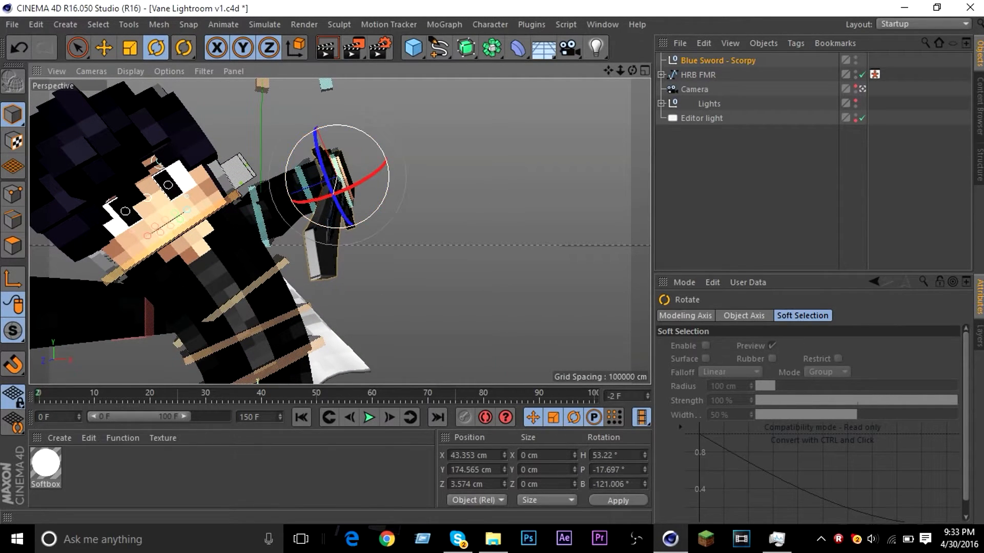
# - Slide the blue sword within the left hand to about 43 cm X, 174 cm Y and 4 cm Z
pyautogui.press('e')
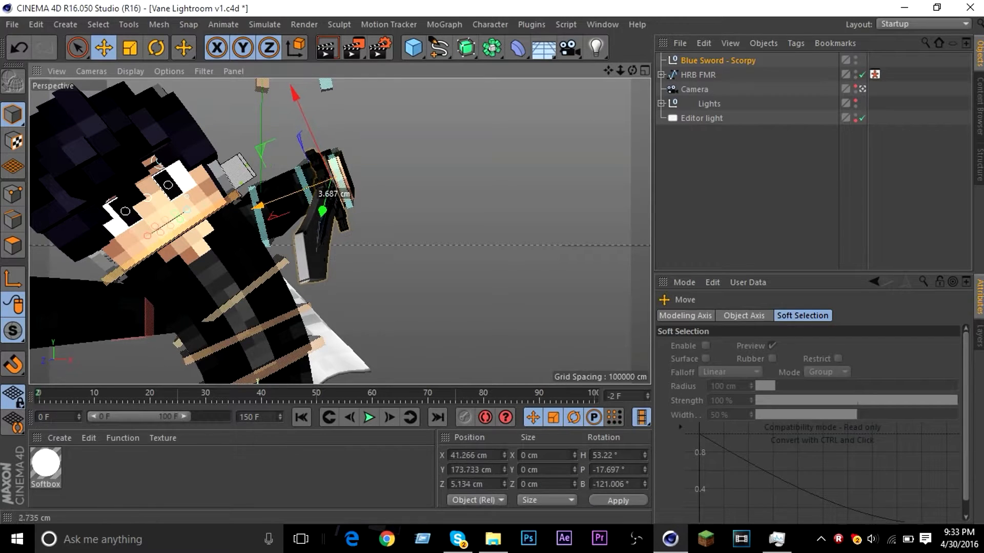
pyautogui.keyDown('alt'); pyautogui.moveTo(339, 231); pyautogui.dragTo(370, 251); pyautogui.keyUp('alt')
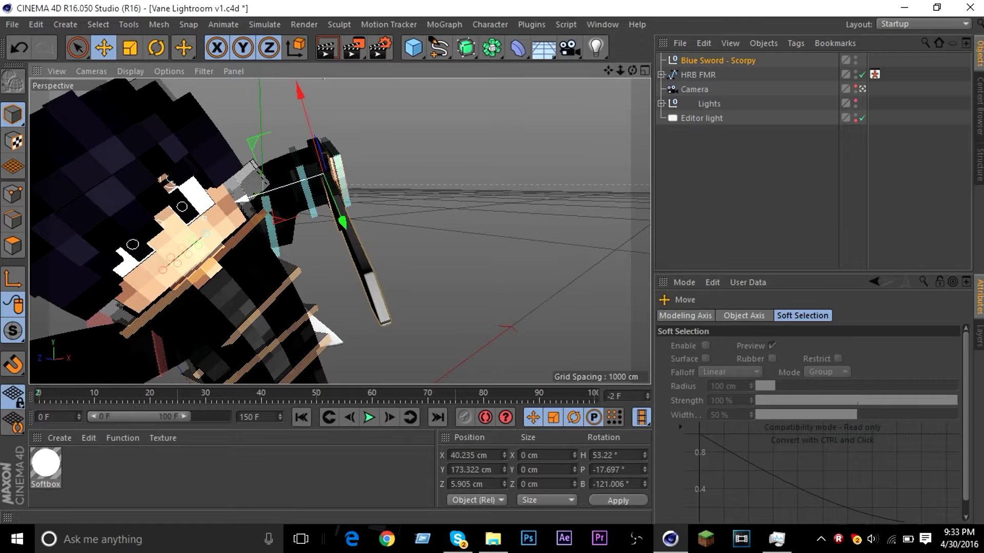
pyautogui.moveTo(238, 199); pyautogui.dragTo(254, 195)
pyautogui.click(451, 240)
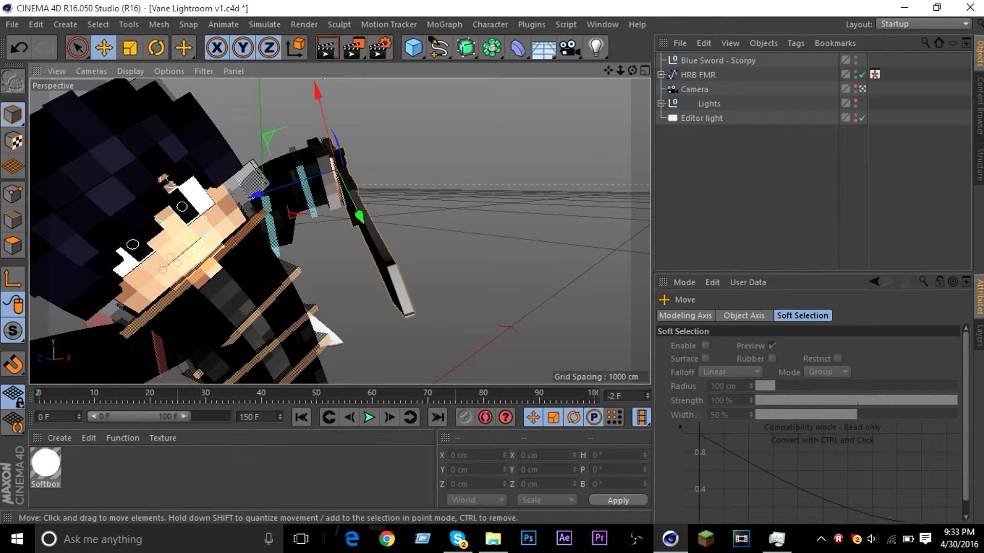
pyautogui.keyDown('alt'); pyautogui.moveTo(451, 241); pyautogui.dragTo(382, 180); pyautogui.keyUp('alt')
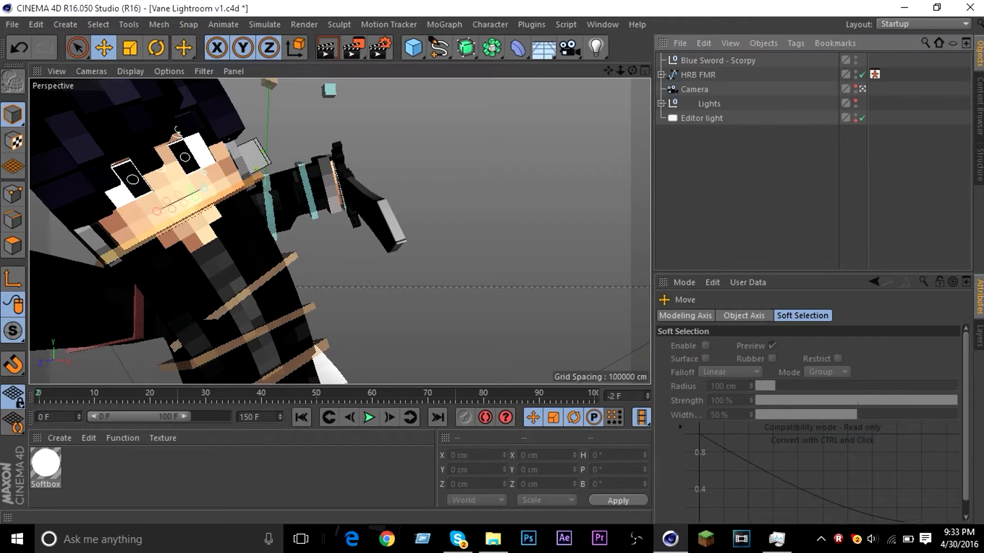
pyautogui.click(717, 60)
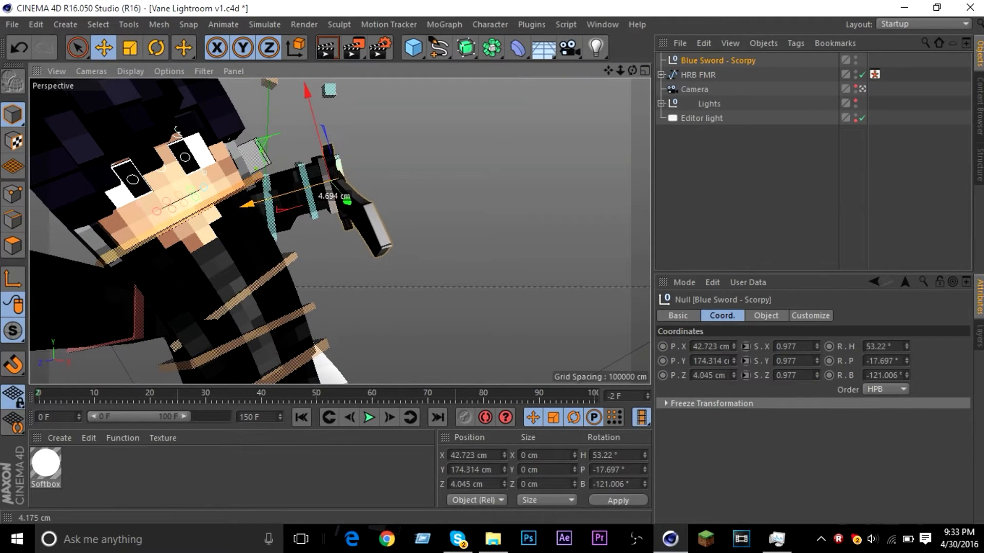
pyautogui.click(446, 220)
# - Nudge the blue sword along its blade direction to about 42.3 cm X, 173.7 cm Y and 3.1 cm Z
pyautogui.keyDown('alt'); pyautogui.moveTo(446, 221); pyautogui.dragTo(266, 297); pyautogui.keyUp('alt')
pyautogui.click(718, 61)
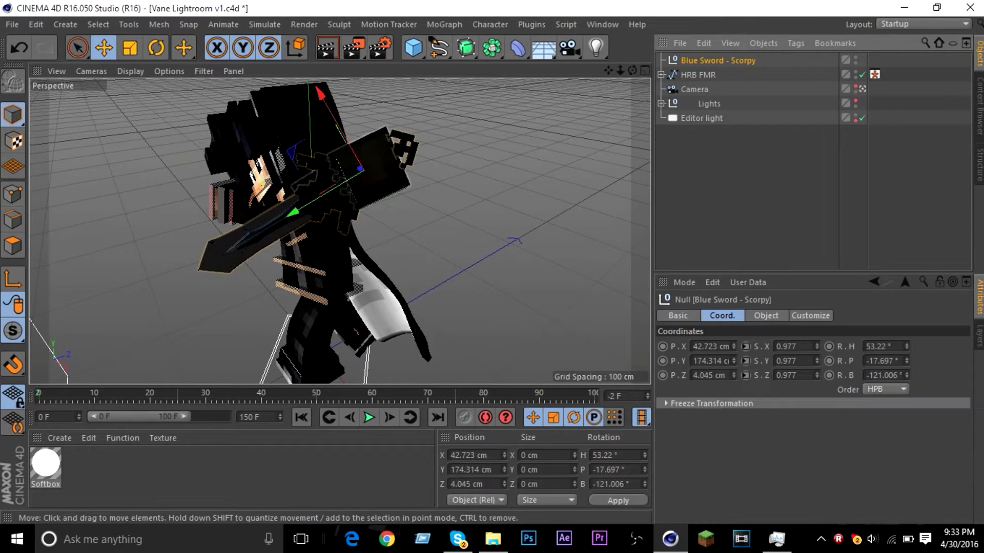
pyautogui.moveTo(328, 191); pyautogui.dragTo(325, 193)
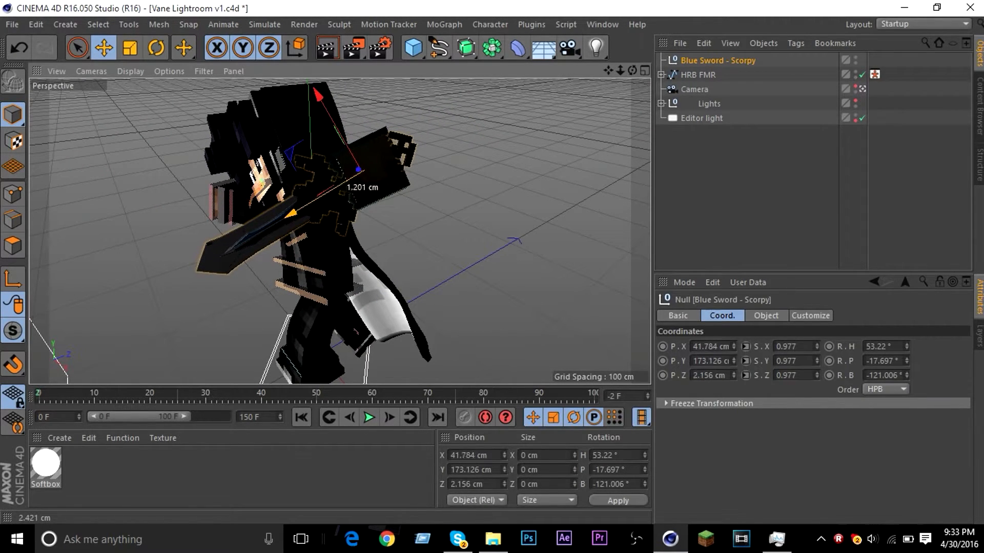
pyautogui.click(477, 205)
pyautogui.scroll(-3, 339, 231)
pyautogui.keyDown('alt'); pyautogui.moveTo(359, 231); pyautogui.dragTo(333, 299); pyautogui.keyUp('alt')
# - Make the Blue Sword - Scorpy null a child of the Left Hand bone in the HRB FMR hierarchy
pyautogui.click(661, 74)
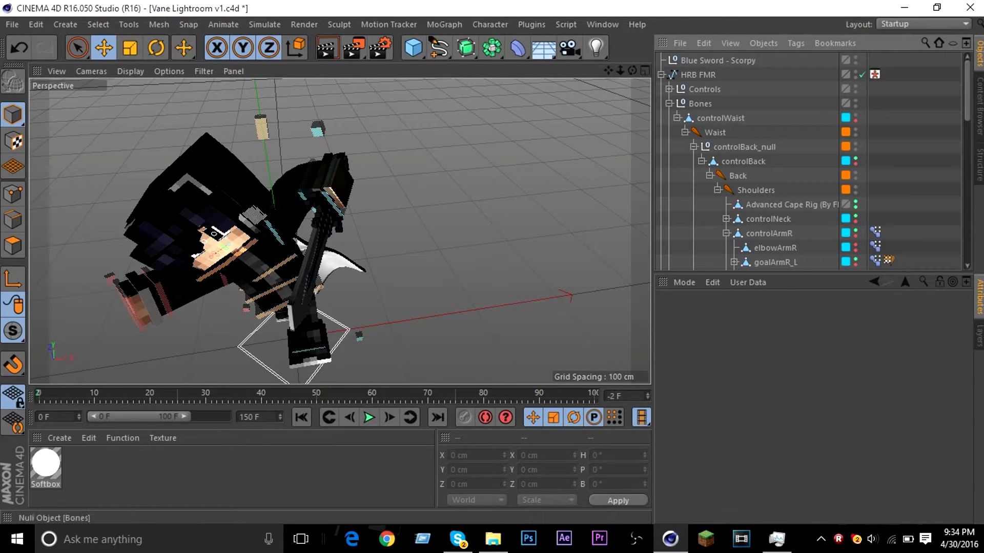
pyautogui.scroll(-2, 768, 233)
pyautogui.scroll(2, 763, 190)
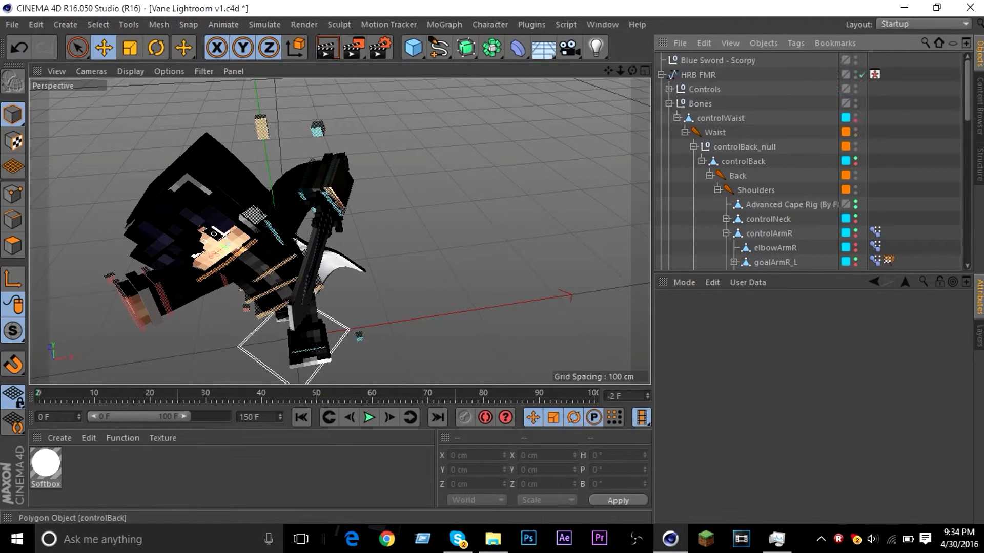
pyautogui.scroll(-2, 768, 162)
pyautogui.click(768, 219)
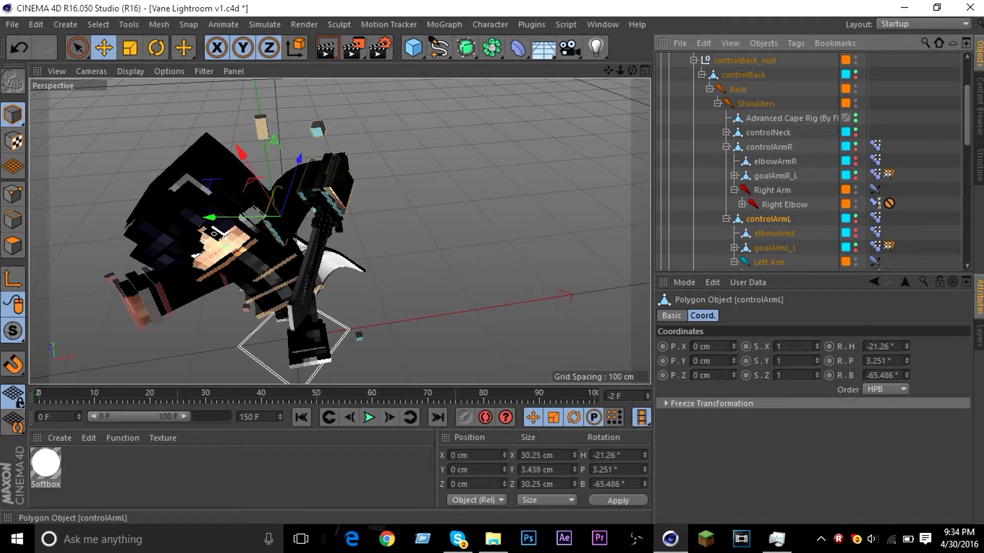
pyautogui.scroll(2, 768, 226)
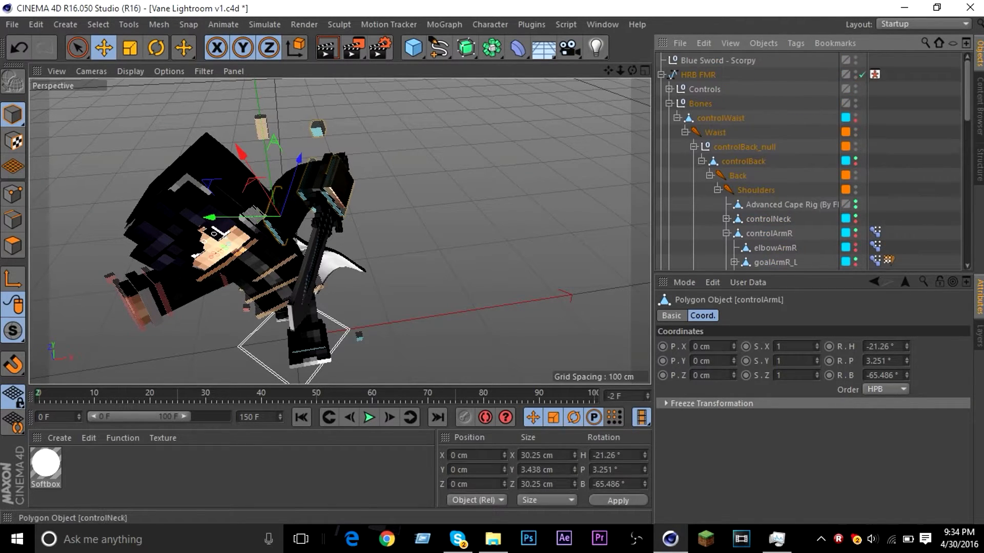
pyautogui.click(718, 61)
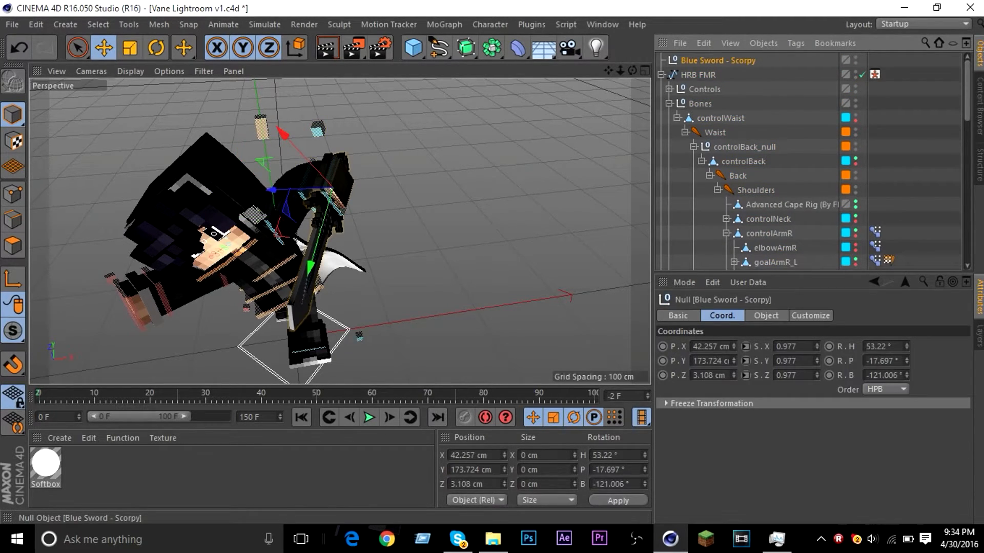
pyautogui.scroll(-3, 809, 161)
pyautogui.scroll(-1, 809, 161)
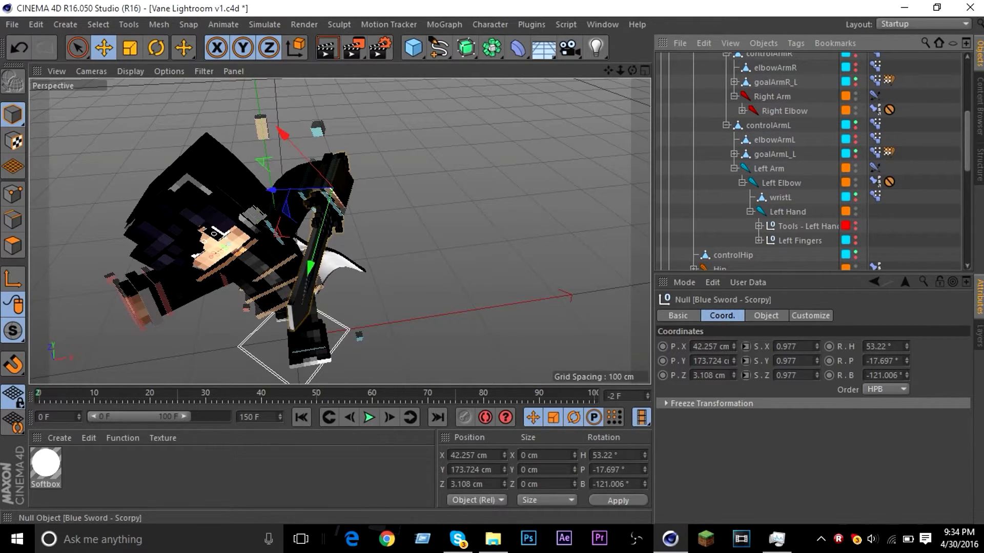
pyautogui.moveTo(787, 216); pyautogui.dragTo(787, 211)
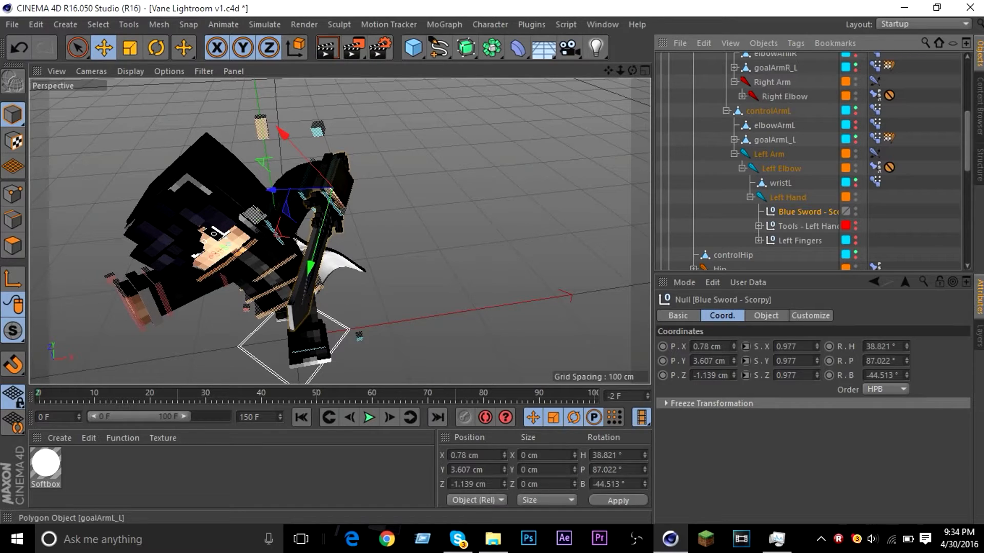
# - Check that the sword belongs to the left arm control, widen the object name column and collapse the HRB FMR hierarchy
pyautogui.click(768, 111)
pyautogui.click(734, 154)
pyautogui.click(735, 154)
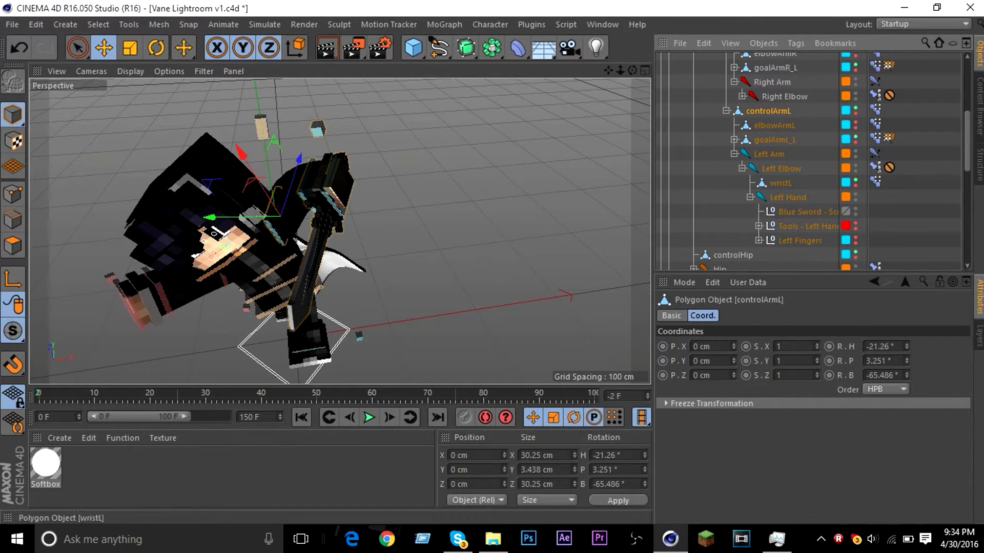
pyautogui.click(802, 212)
pyautogui.moveTo(839, 220); pyautogui.dragTo(848, 217)
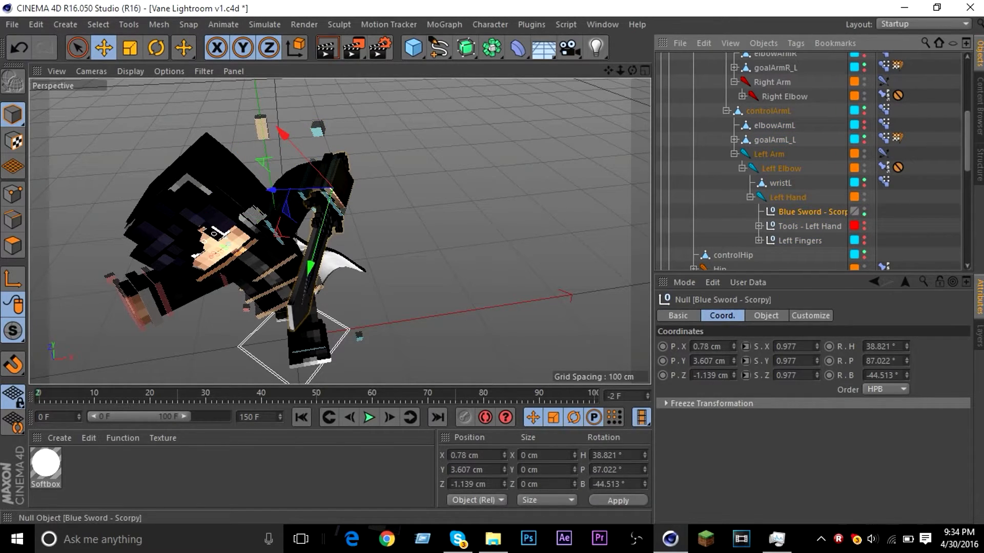
pyautogui.scroll(4, 779, 182)
pyautogui.click(661, 61)
# - Rotate the left arm control controlArmL to about 3° heading, -12° pitch and -78° bank
pyautogui.moveTo(632, 70)
pyautogui.mouseDown()
pyautogui.moveTo(653, 32)
pyautogui.moveTo(663, 34)
pyautogui.moveTo(617, 67)
pyautogui.mouseUp()
pyautogui.scroll(5, 328, 187)
pyautogui.press('r')
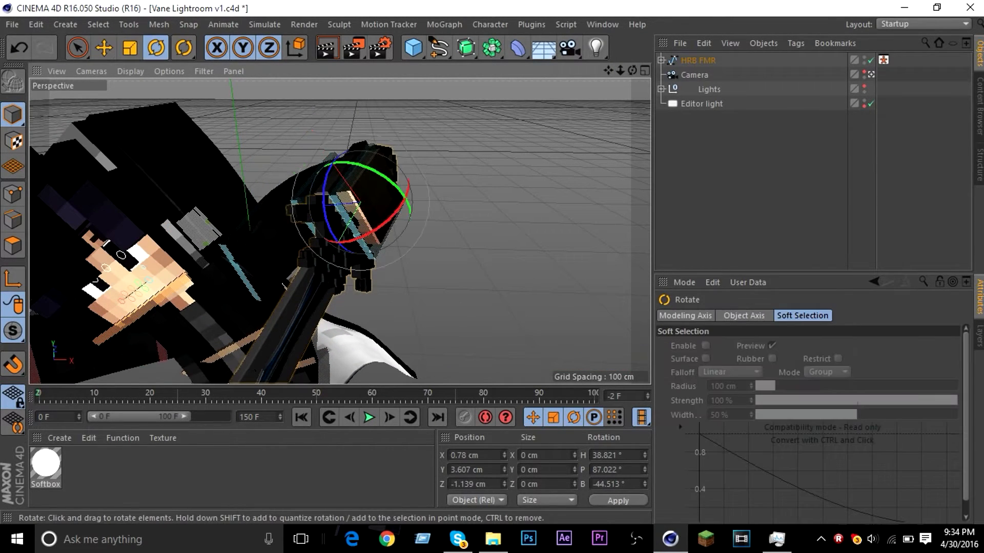
pyautogui.click(240, 271)
pyautogui.moveTo(282, 262); pyautogui.dragTo(215, 235)
pyautogui.moveTo(620, 71); pyautogui.dragTo(579, 77)
pyautogui.click(645, 70)
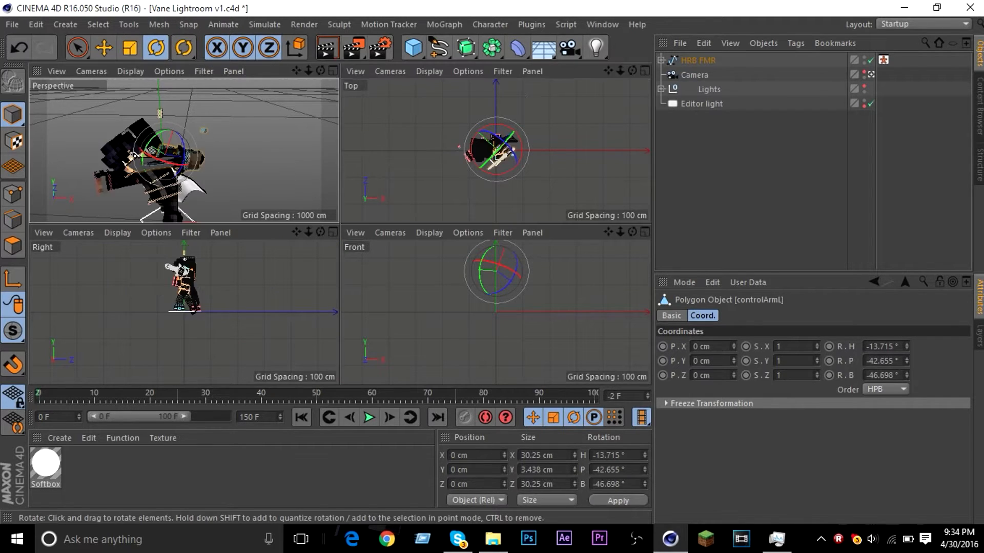
pyautogui.click(333, 71)
pyautogui.moveTo(608, 70); pyautogui.dragTo(675, 39)
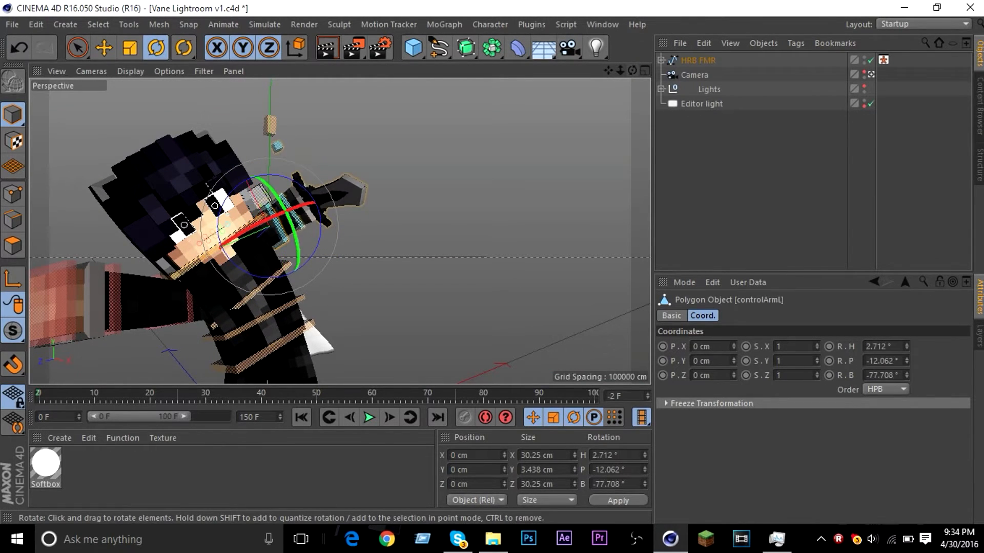
pyautogui.click(451, 169)
# - Readjust the raised left arm's rotation and move goalArmL_L to about 9 cm X, 7 cm Y and 19 cm Z
pyautogui.moveTo(608, 71); pyautogui.dragTo(640, 90)
pyautogui.scroll(5, 289, 189)
pyautogui.press('r')
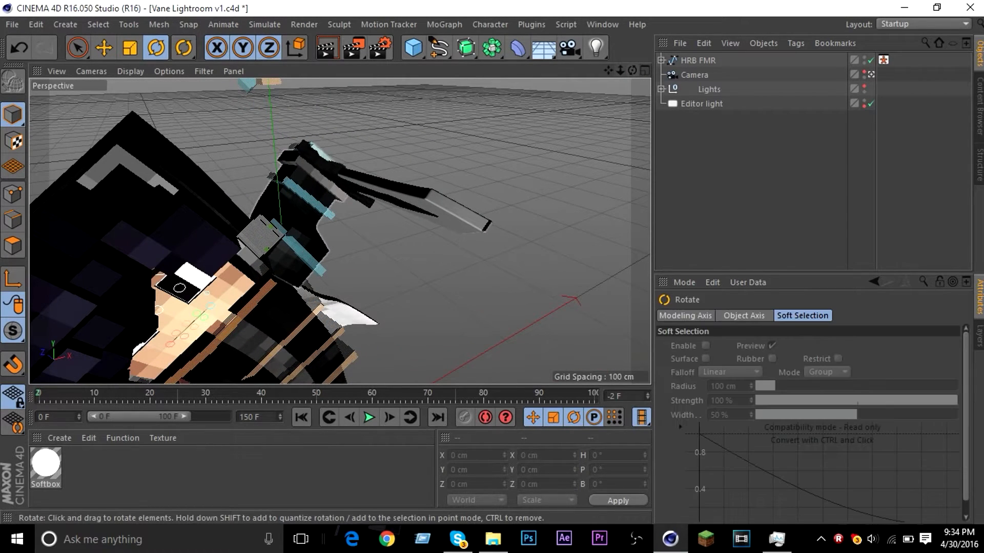
pyautogui.click(304, 225)
pyautogui.moveTo(310, 244); pyautogui.dragTo(283, 270)
pyautogui.press('e')
pyautogui.click(285, 269)
pyautogui.moveTo(296, 198); pyautogui.dragTo(319, 180)
pyautogui.moveTo(620, 71); pyautogui.dragTo(625, 21)
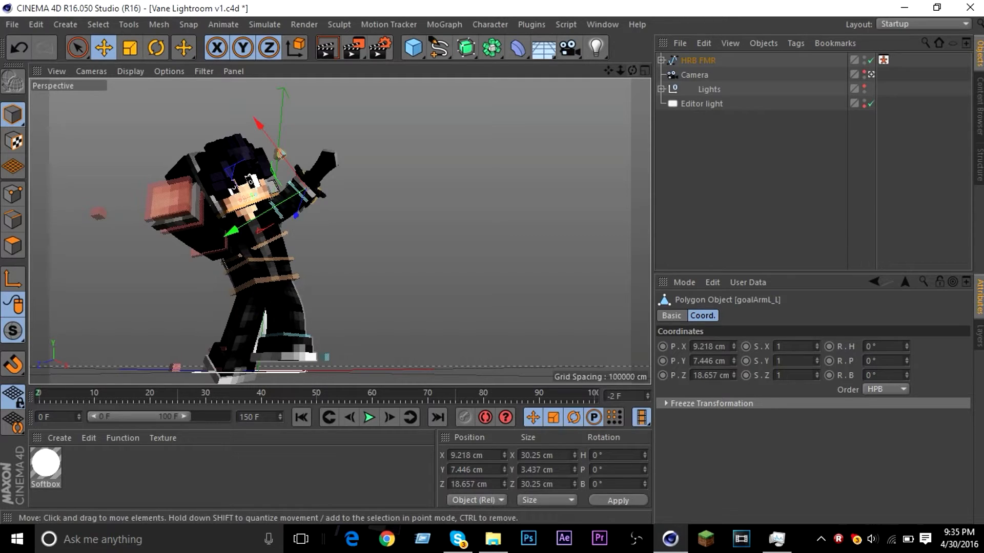
# - Rotate the back control controlBack to about -9° heading, 9° pitch and -23° bank
pyautogui.press('r')
pyautogui.click(272, 241)
pyautogui.moveTo(255, 233)
pyautogui.mouseDown()
pyautogui.moveTo(240, 266)
pyautogui.moveTo(250, 242)
pyautogui.mouseUp()
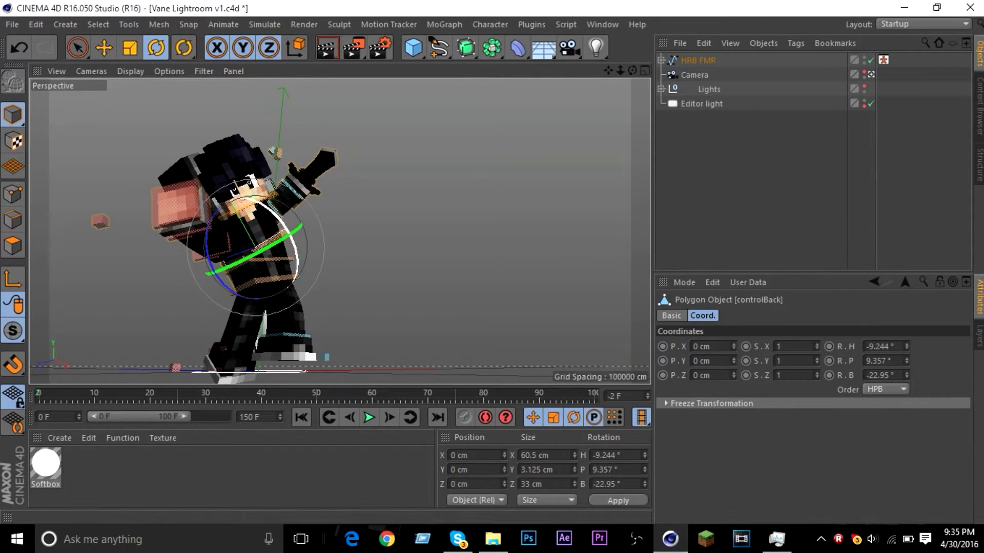
pyautogui.click(333, 217)
pyautogui.scroll(2, 288, 244)
pyautogui.scroll(-2, 339, 230)
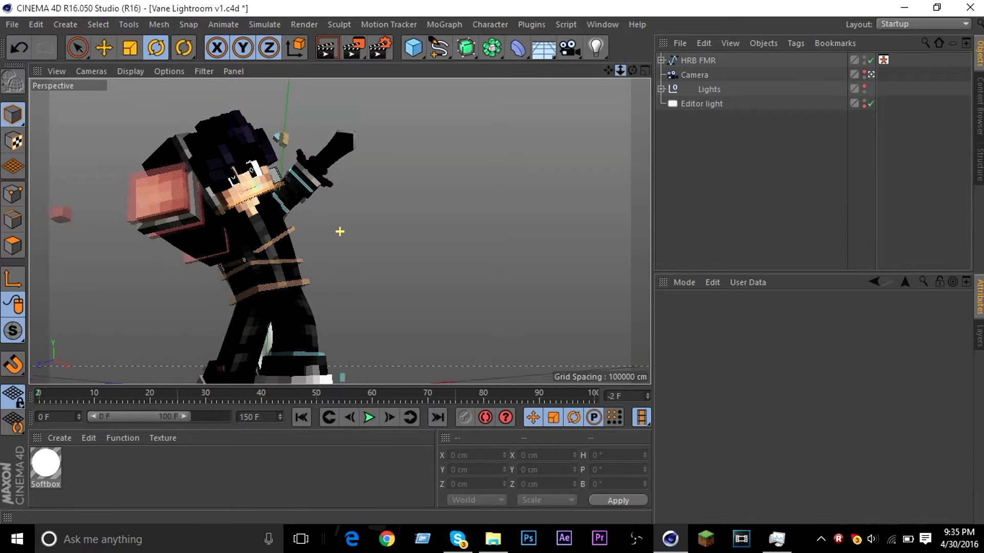
# - Rotate the right arm control controlArmR to about 117° heading, -47° pitch and 161° bank
pyautogui.moveTo(633, 71); pyautogui.dragTo(587, 101)
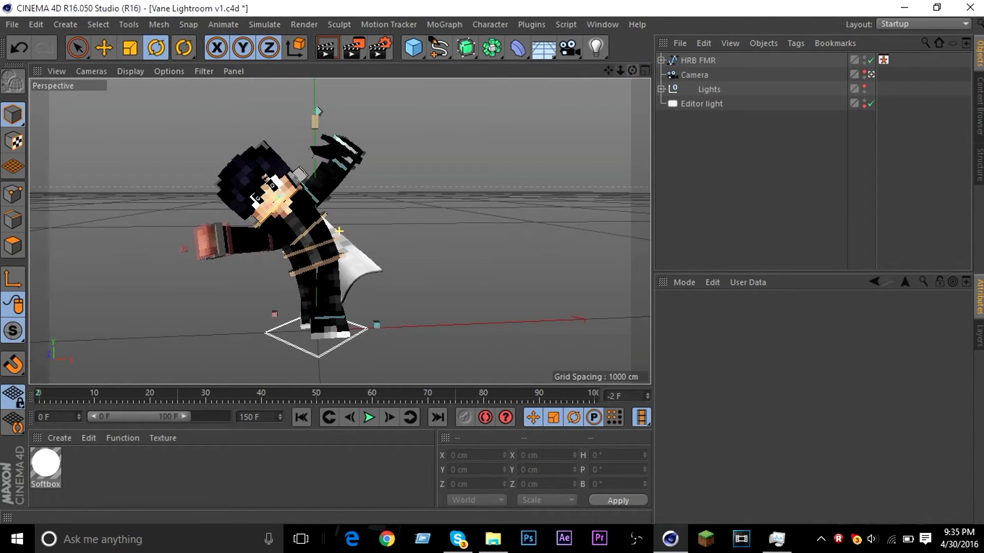
pyautogui.click(271, 243)
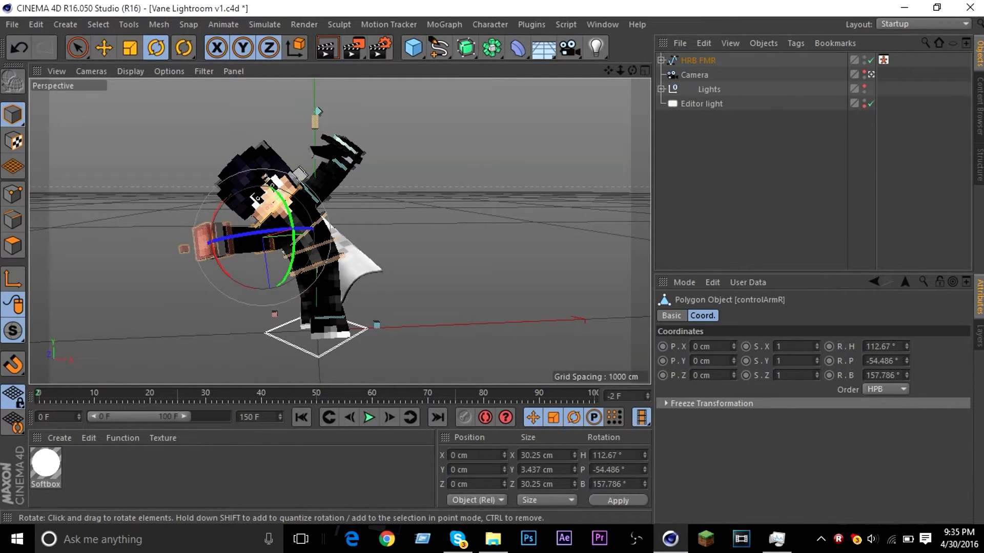
pyautogui.moveTo(212, 226); pyautogui.dragTo(217, 205)
pyautogui.click(400, 154)
pyautogui.moveTo(632, 71); pyautogui.dragTo(663, 56)
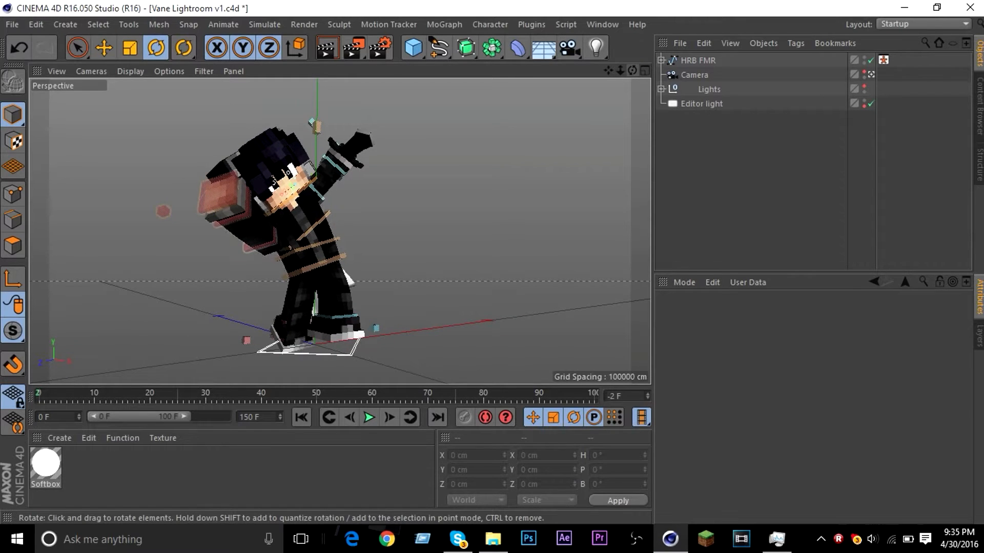
pyautogui.click(276, 239)
pyautogui.moveTo(231, 222); pyautogui.dragTo(221, 240)
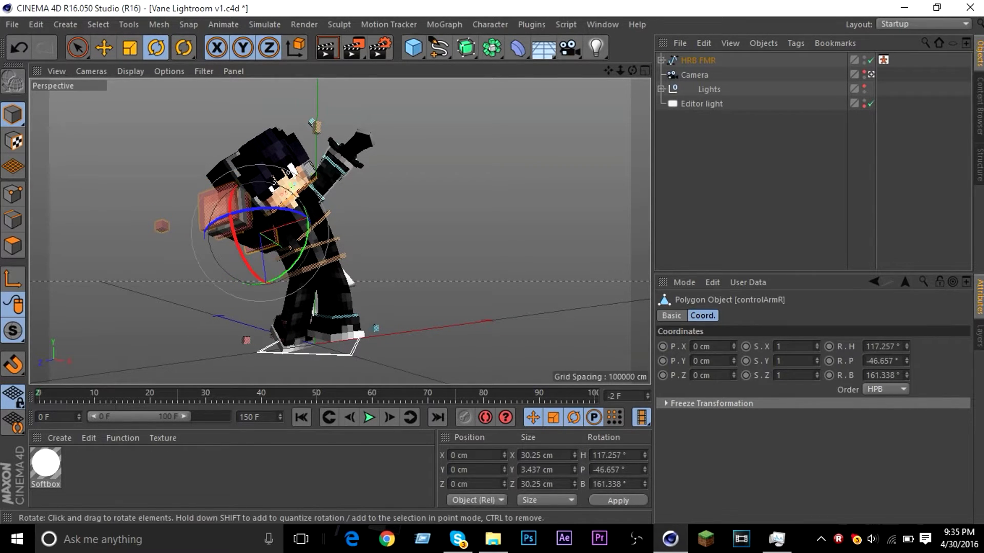
# - Swing the left arm control to about 114° heading, 43° pitch and -240° bank, raising the sword beside the head
pyautogui.moveTo(633, 70)
pyautogui.mouseDown()
pyautogui.moveTo(568, 120)
pyautogui.moveTo(492, 138)
pyautogui.moveTo(630, 76)
pyautogui.mouseUp()
pyautogui.click(338, 155)
pyautogui.moveTo(334, 177); pyautogui.dragTo(316, 198)
pyautogui.moveTo(633, 71); pyautogui.dragTo(607, 56)
pyautogui.moveTo(311, 168); pyautogui.dragTo(359, 201)
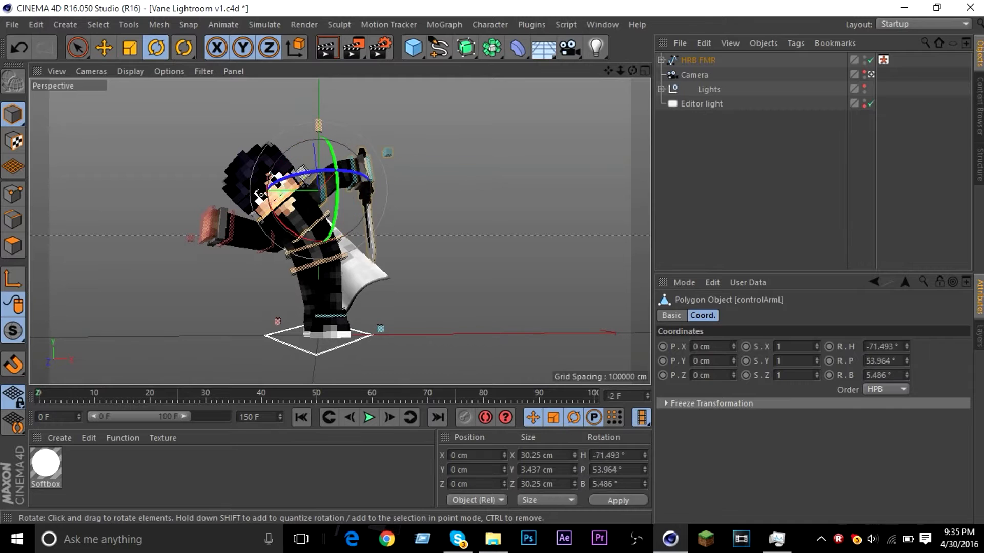
pyautogui.moveTo(361, 191); pyautogui.dragTo(332, 150)
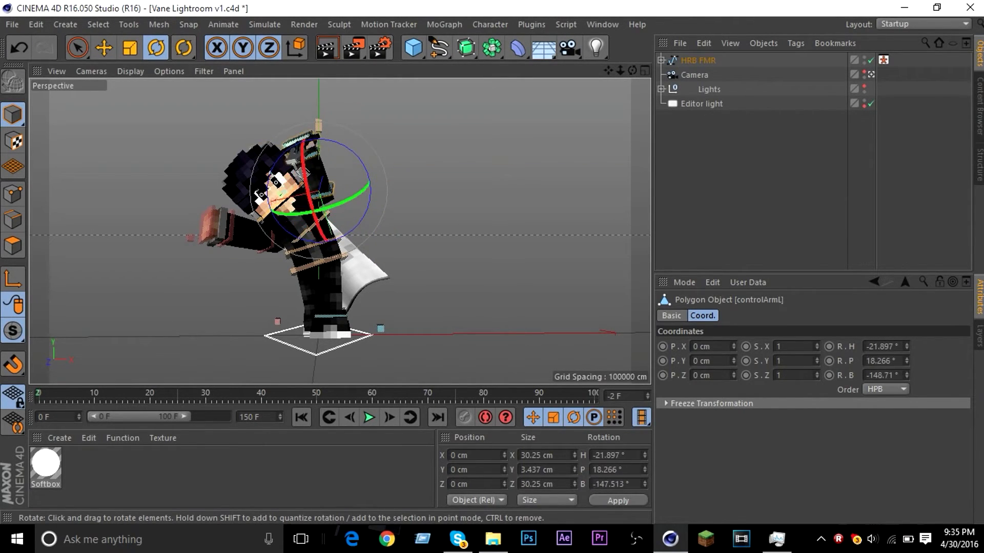
pyautogui.moveTo(349, 187); pyautogui.dragTo(384, 193)
pyautogui.scroll(3, 385, 194)
pyautogui.moveTo(632, 70); pyautogui.dragTo(632, 64)
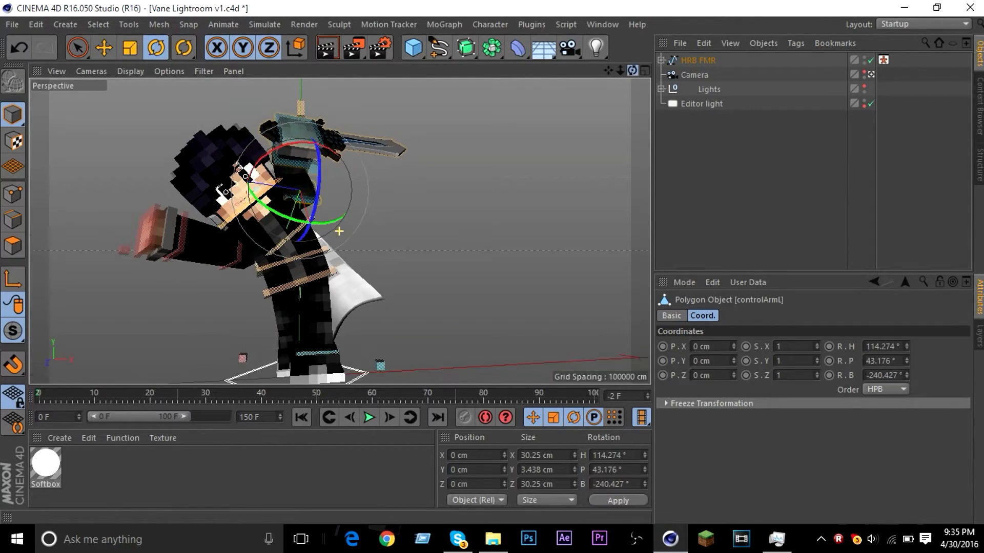
# - Rotate the left arm control further so the sword points upward beside the rig's head, and deselect it
pyautogui.keyDown('alt'); pyautogui.moveTo(339, 231); pyautogui.dragTo(379, 229); pyautogui.keyUp('alt')
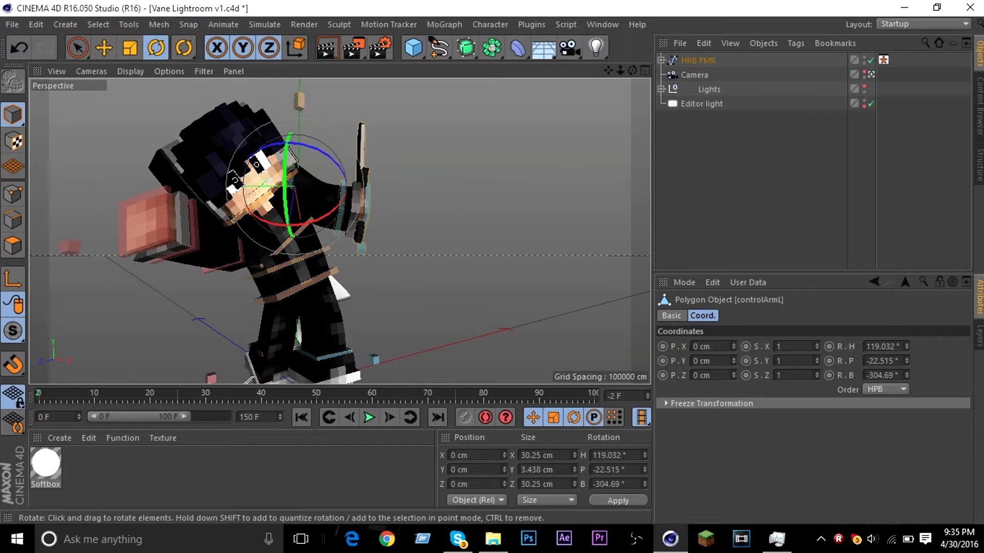
pyautogui.moveTo(307, 195); pyautogui.dragTo(323, 215)
pyautogui.moveTo(620, 70); pyautogui.dragTo(661, 59)
pyautogui.moveTo(327, 169); pyautogui.dragTo(347, 198)
pyautogui.click(410, 195)
pyautogui.scroll(3, 410, 194)
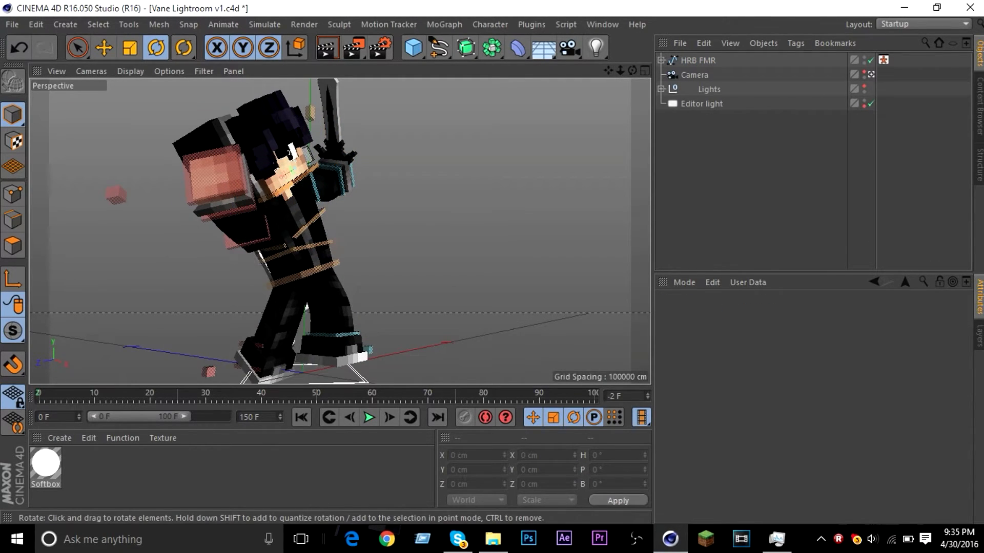
pyautogui.scroll(-1, 340, 231)
pyautogui.moveTo(620, 70)
pyautogui.mouseDown()
pyautogui.moveTo(598, 83)
pyautogui.moveTo(638, 63)
pyautogui.moveTo(626, 68)
pyautogui.mouseUp()
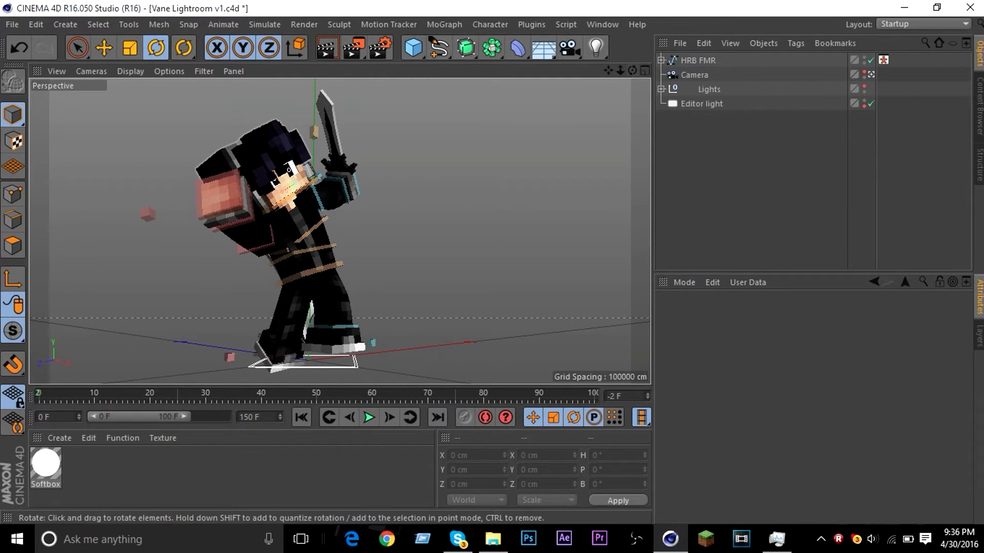
# - Shift both of the rig's pupils sideways by moving the Pupils Control to about -2.477 cm on X
pyautogui.scroll(8, 296, 173)
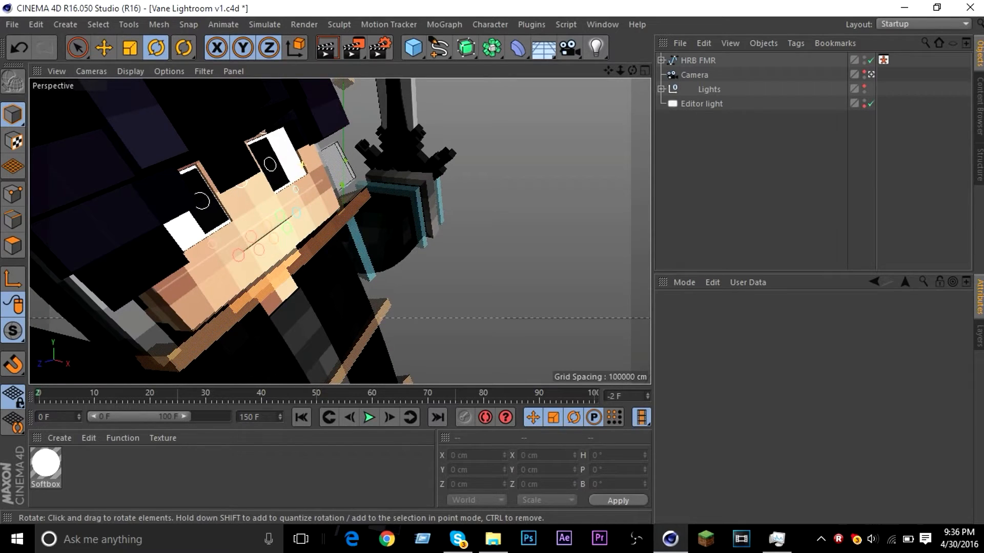
pyautogui.click(203, 201)
pyautogui.press('e')
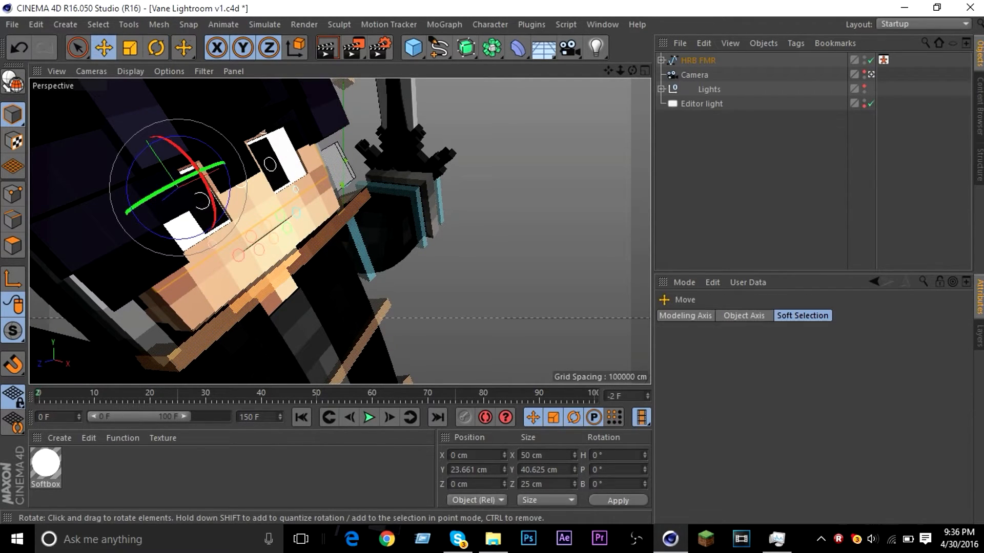
pyautogui.moveTo(633, 71); pyautogui.dragTo(615, 83)
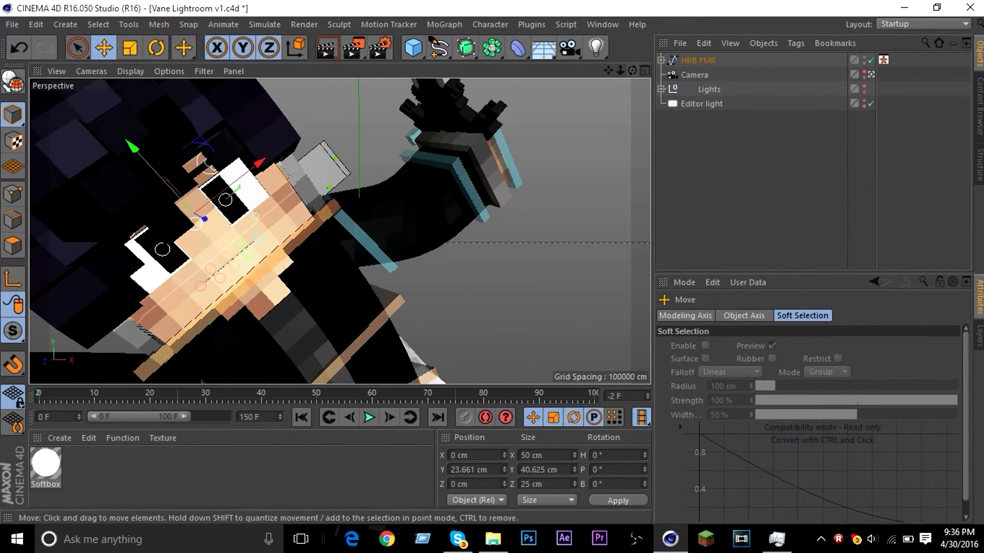
pyautogui.click(201, 209)
pyautogui.click(200, 232)
pyautogui.scroll(4, 195, 226)
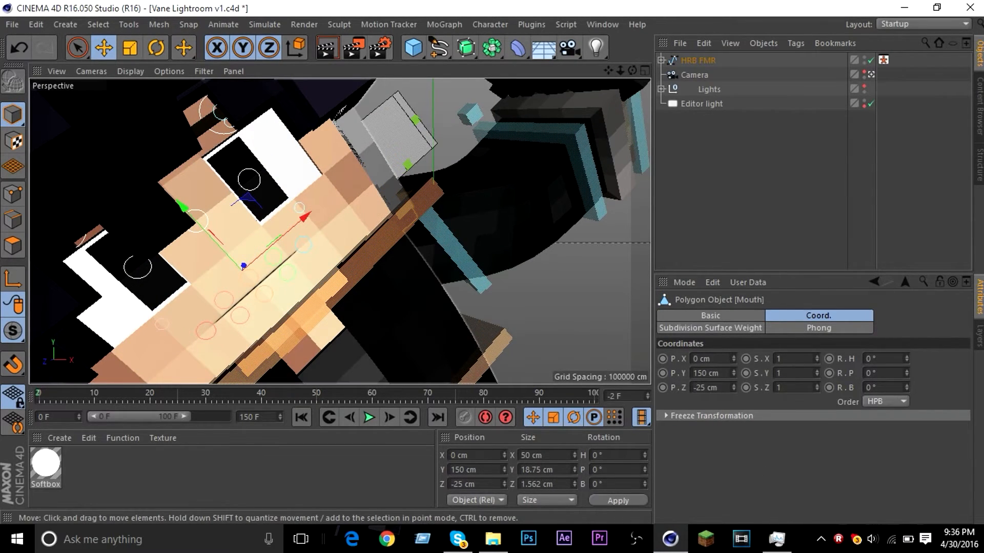
pyautogui.hotkey('ctrl', 'shift', 'a')
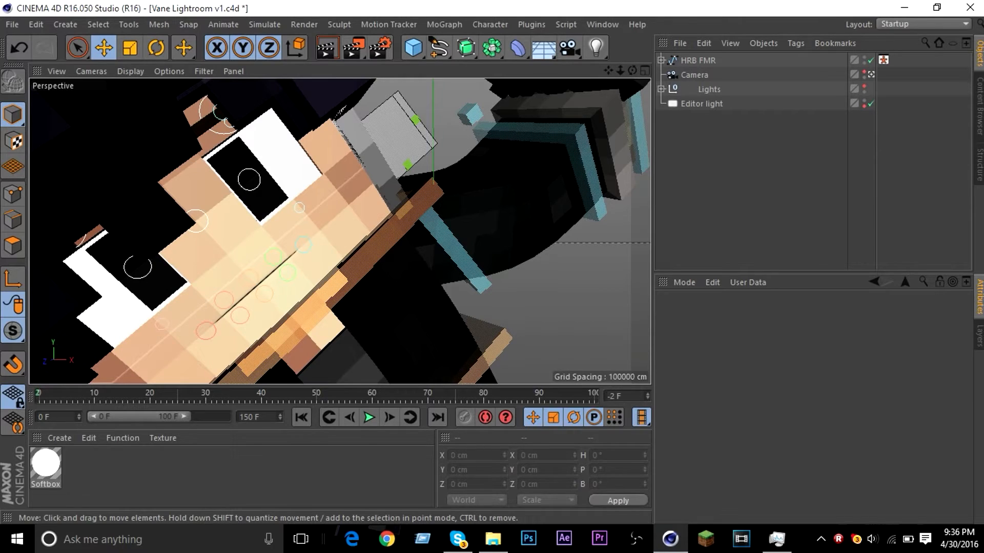
pyautogui.click(206, 224)
pyautogui.click(211, 229)
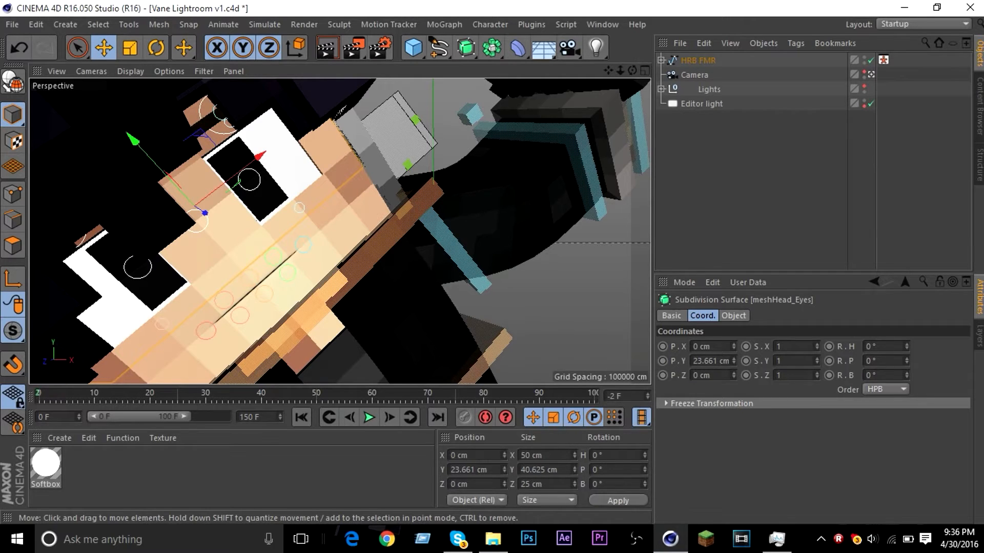
pyautogui.click(207, 225)
pyautogui.moveTo(258, 171); pyautogui.dragTo(244, 183)
pyautogui.moveTo(193, 235); pyautogui.dragTo(195, 234)
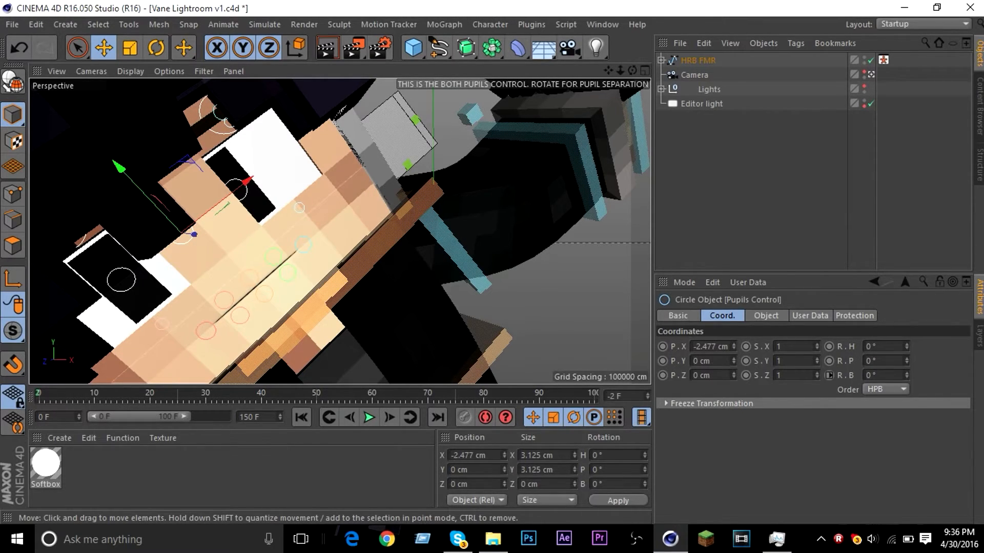
# - Raise the mouth expression control beside the head to curve the mouth into a smile
pyautogui.click(416, 119)
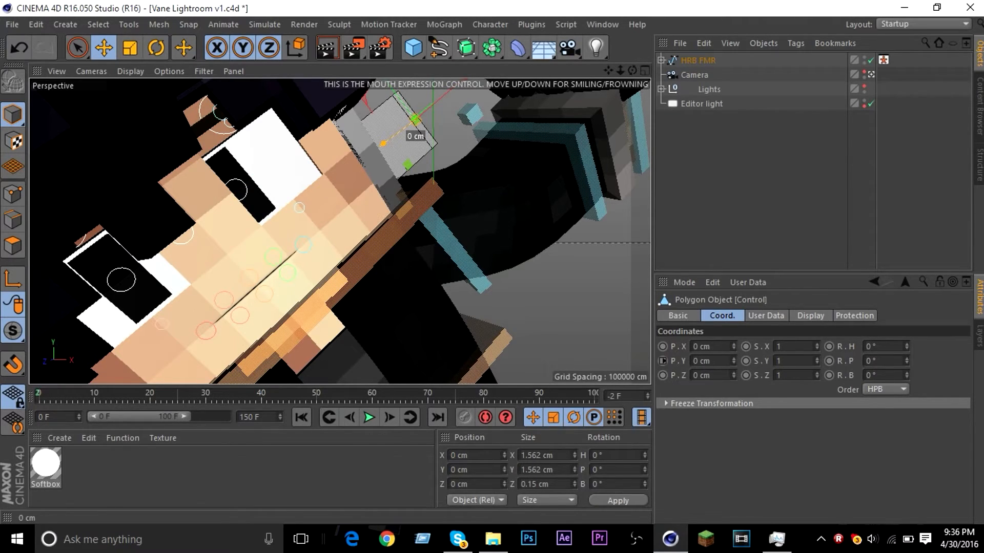
pyautogui.moveTo(415, 119); pyautogui.dragTo(407, 107)
pyautogui.click(294, 254)
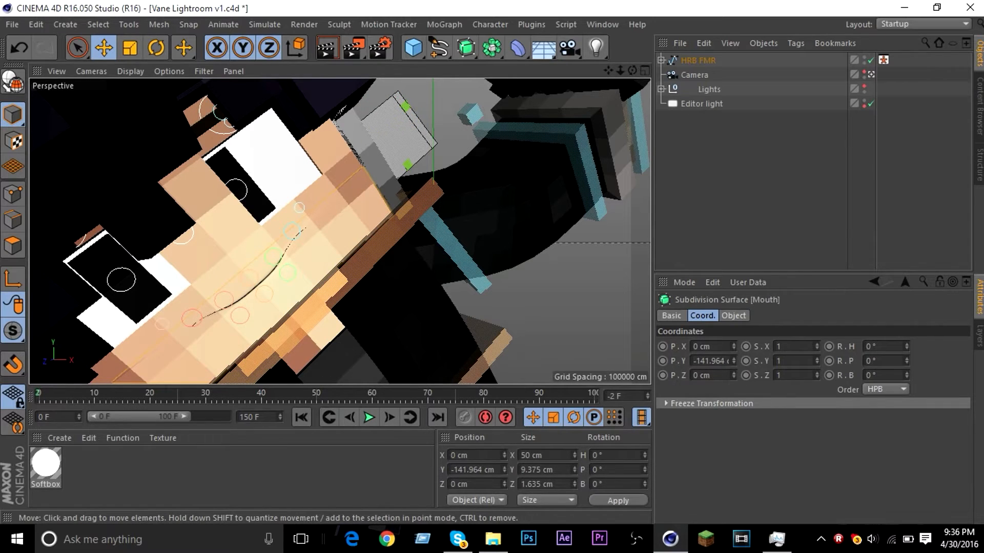
# - Open the smile by lowering the lower lip control near the mouth corner and the BottomM control to about -2.09 cm on Y
pyautogui.click(287, 273)
pyautogui.moveTo(233, 210); pyautogui.dragTo(248, 228)
pyautogui.click(268, 290)
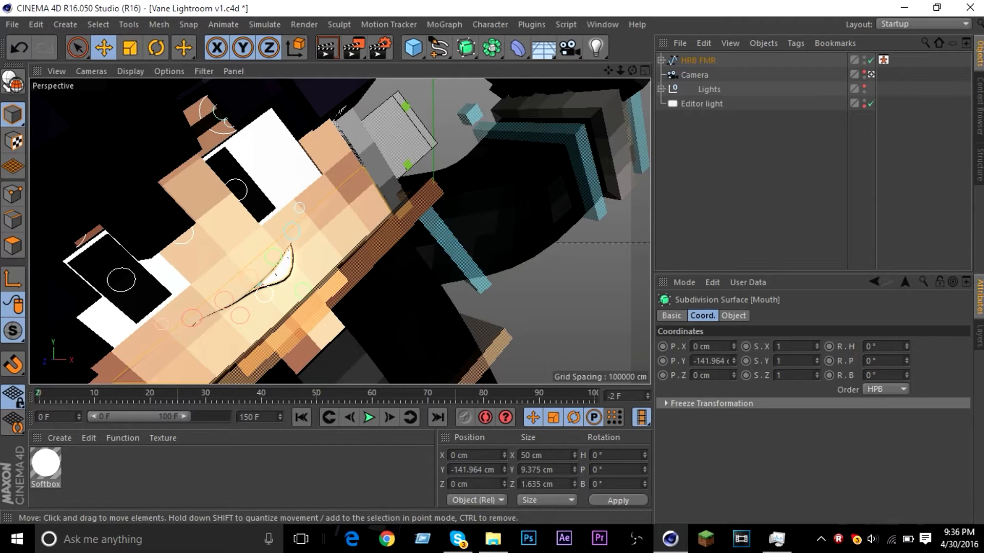
pyautogui.click(264, 295)
pyautogui.moveTo(207, 234); pyautogui.dragTo(218, 245)
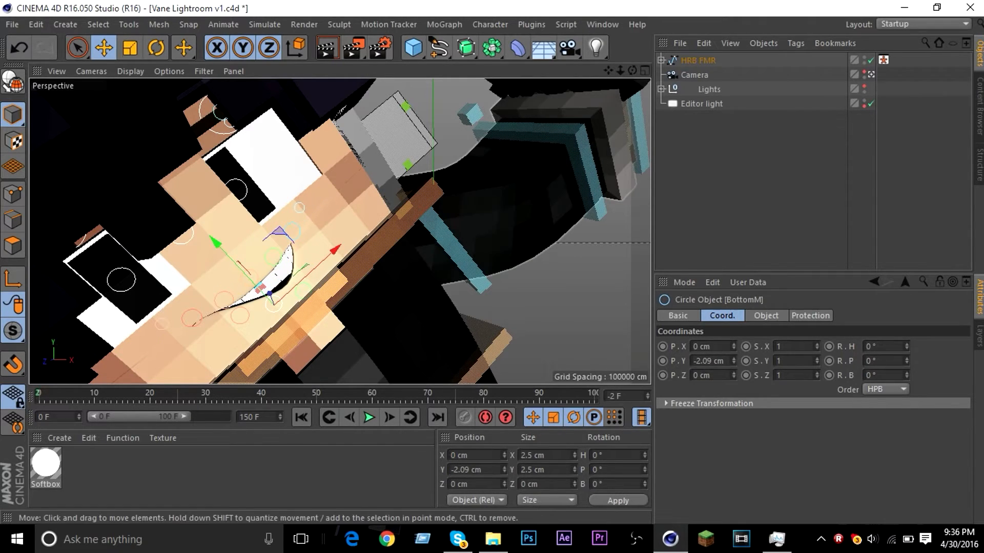
# - Examine the whole character's pose from several angles, including the legs and the face
pyautogui.moveTo(620, 71); pyautogui.dragTo(563, 47)
pyautogui.scroll(2, 338, 340)
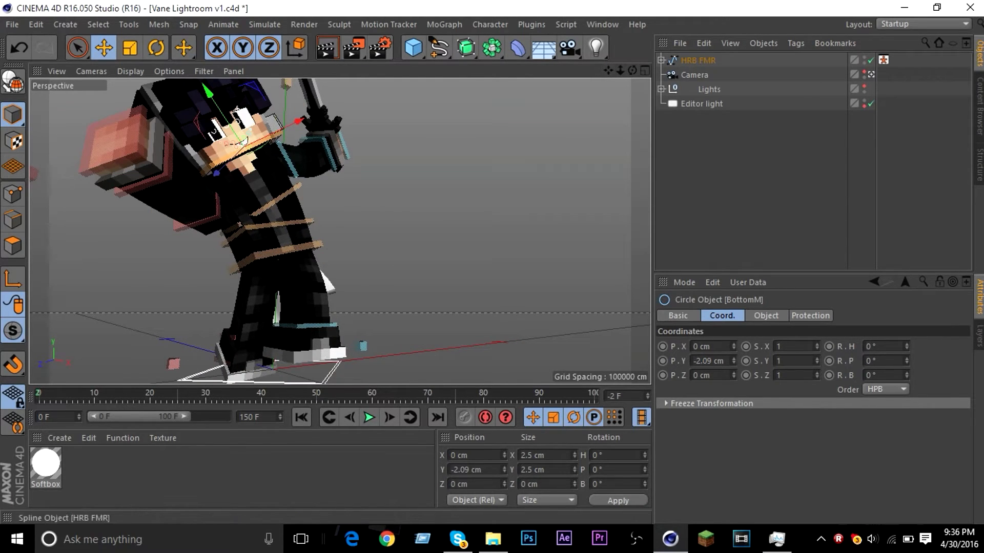
pyautogui.moveTo(632, 71); pyautogui.dragTo(647, 24)
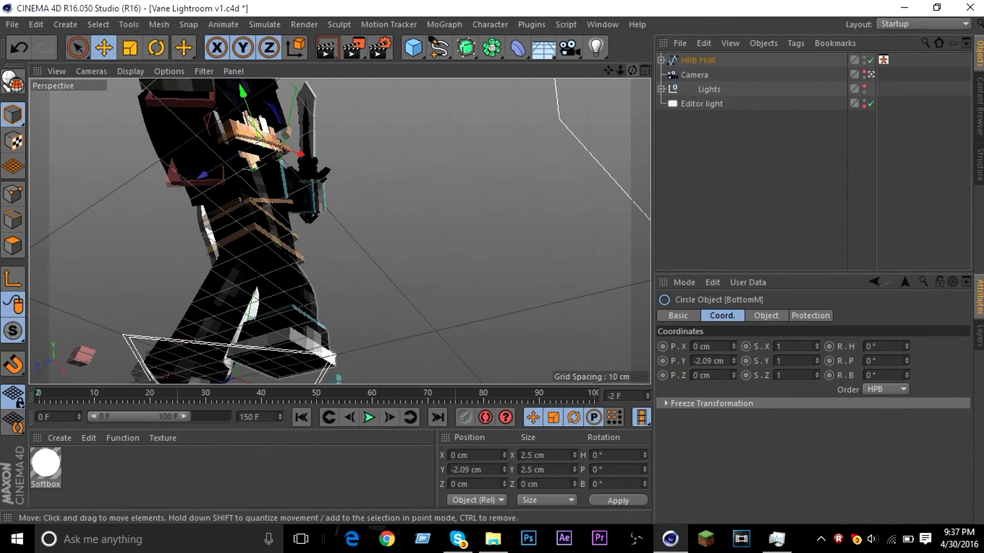
pyautogui.click(285, 293)
pyautogui.press('r')
pyautogui.moveTo(632, 71); pyautogui.dragTo(599, 98)
pyautogui.moveTo(620, 71); pyautogui.dragTo(598, 118)
pyautogui.moveTo(632, 71)
pyautogui.mouseDown()
pyautogui.moveTo(610, 112)
pyautogui.moveTo(597, 75)
pyautogui.moveTo(645, 72)
pyautogui.moveTo(622, 49)
pyautogui.moveTo(626, 40)
pyautogui.moveTo(632, 76)
pyautogui.mouseUp()
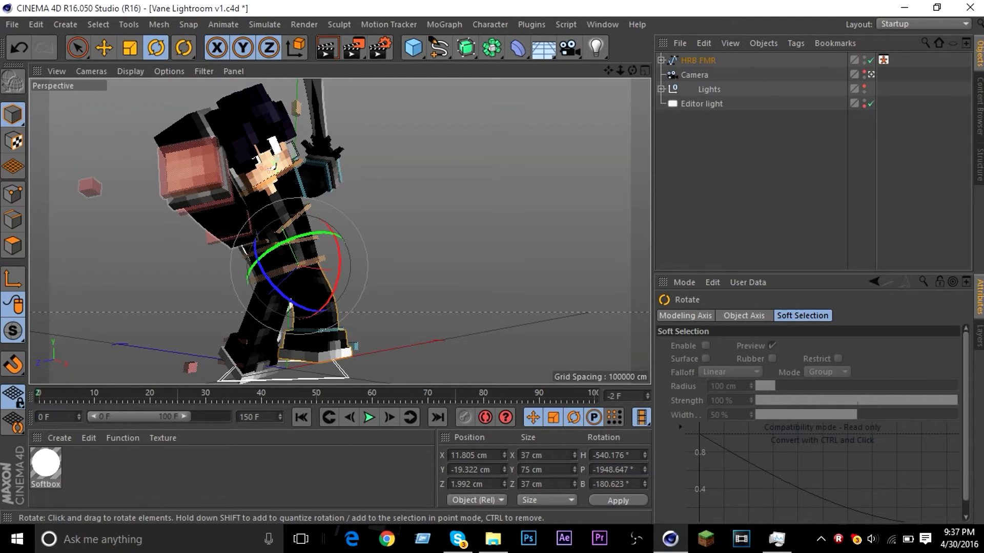
# - Move the right arm's control slightly lower and away from the head, and deselect it
pyautogui.click(193, 168)
pyautogui.press('e')
pyautogui.moveTo(198, 242); pyautogui.dragTo(201, 269)
pyautogui.moveTo(274, 174); pyautogui.dragTo(263, 177)
pyautogui.click(377, 153)
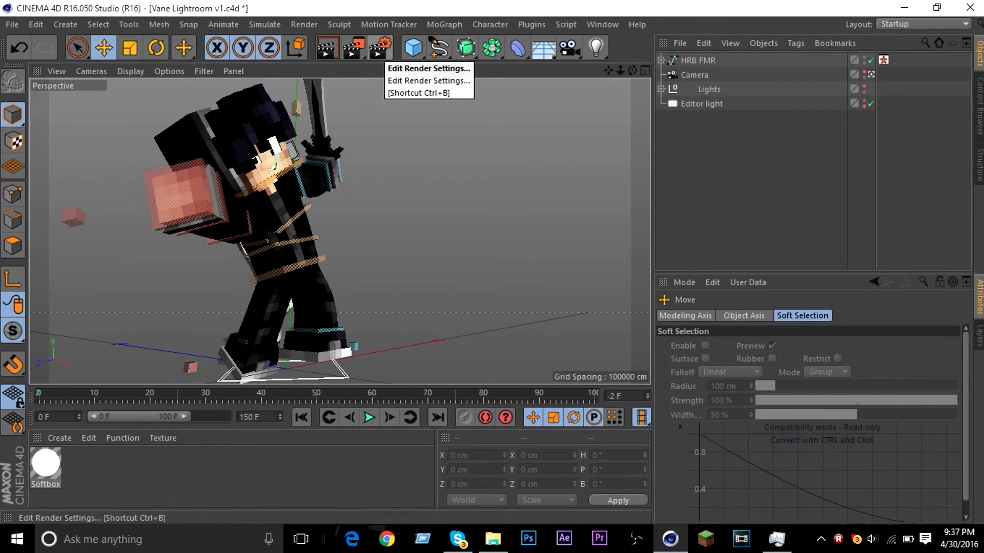
# - In the render settings, set the Global Illumination samples to Medium and the primary method to Irradiance Cache
pyautogui.click(380, 48)
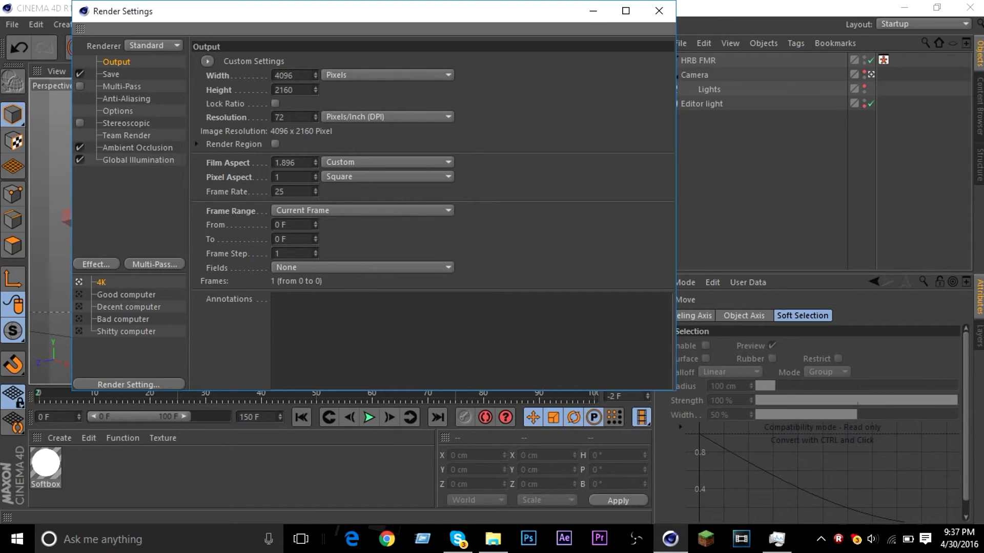
pyautogui.click(117, 62)
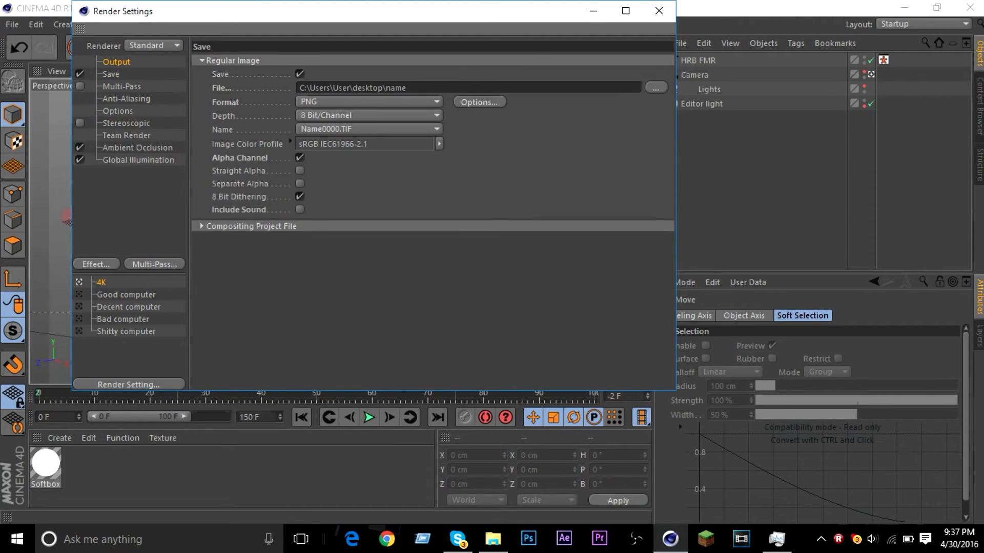
pyautogui.click(137, 147)
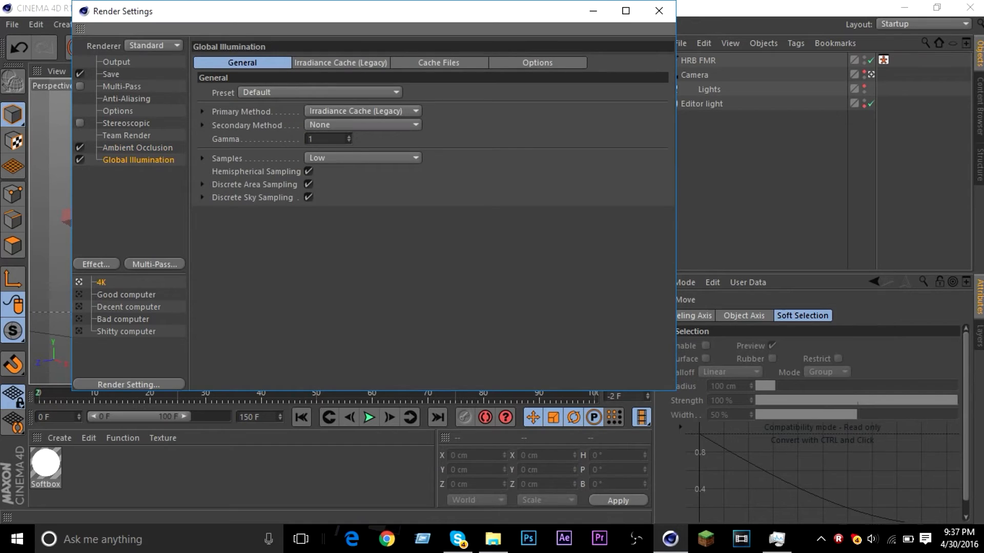
pyautogui.click(363, 158)
pyautogui.click(363, 216)
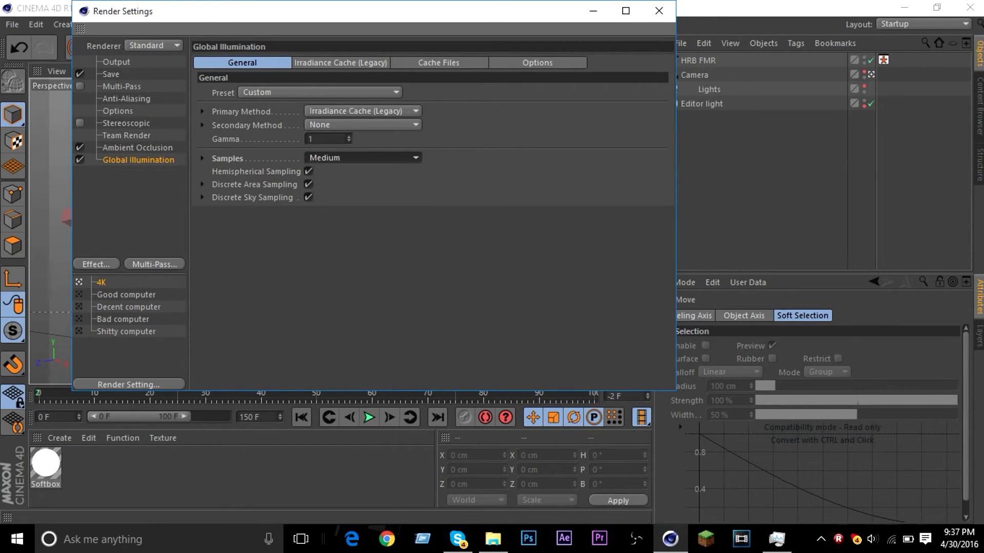
pyautogui.click(363, 111)
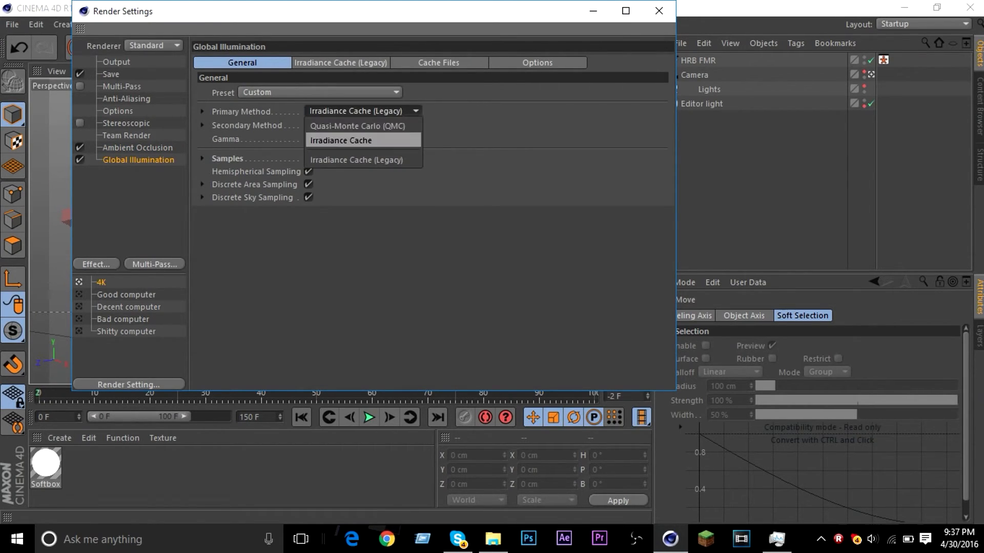
pyautogui.click(352, 138)
# - Set the Ambient Occlusion contrast to 0% and enter a new maximum samples value
pyautogui.click(138, 147)
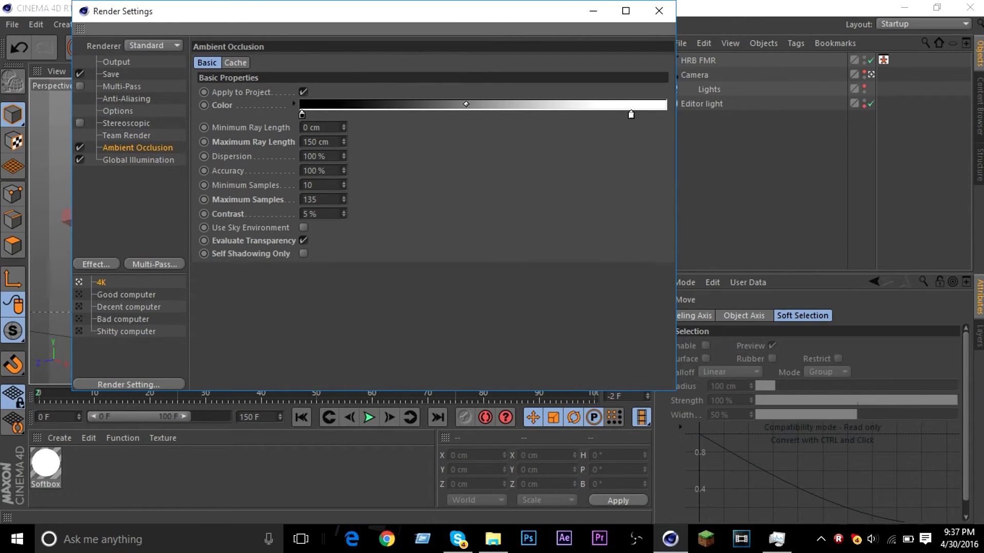
pyautogui.moveTo(317, 214); pyautogui.dragTo(204, 186)
pyautogui.write('0')
pyautogui.press('Return')
pyautogui.moveTo(317, 200); pyautogui.dragTo(301, 186)
pyautogui.write('1015030')
pyautogui.press('Return')
# - Choose a different samples level for Global Illumination
pyautogui.click(139, 160)
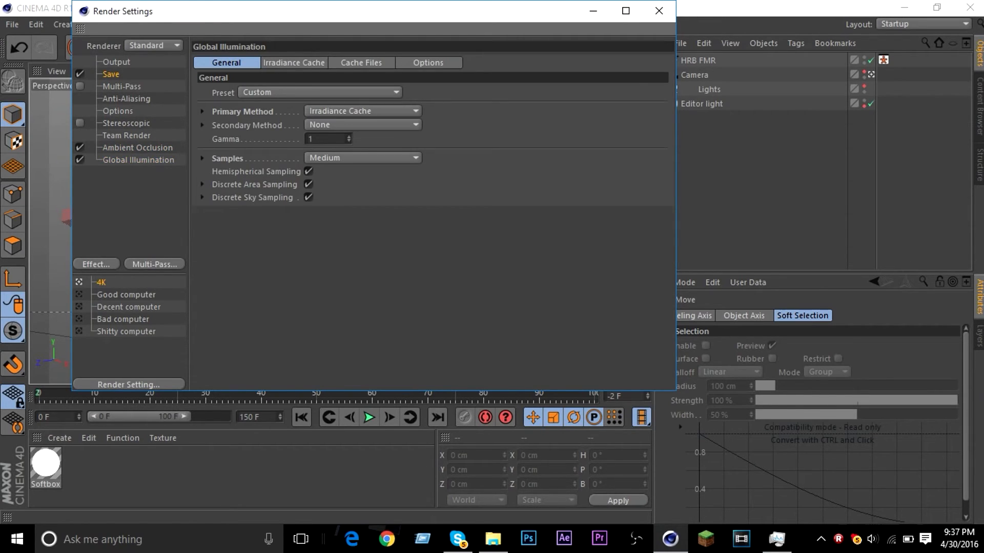
pyautogui.click(139, 160)
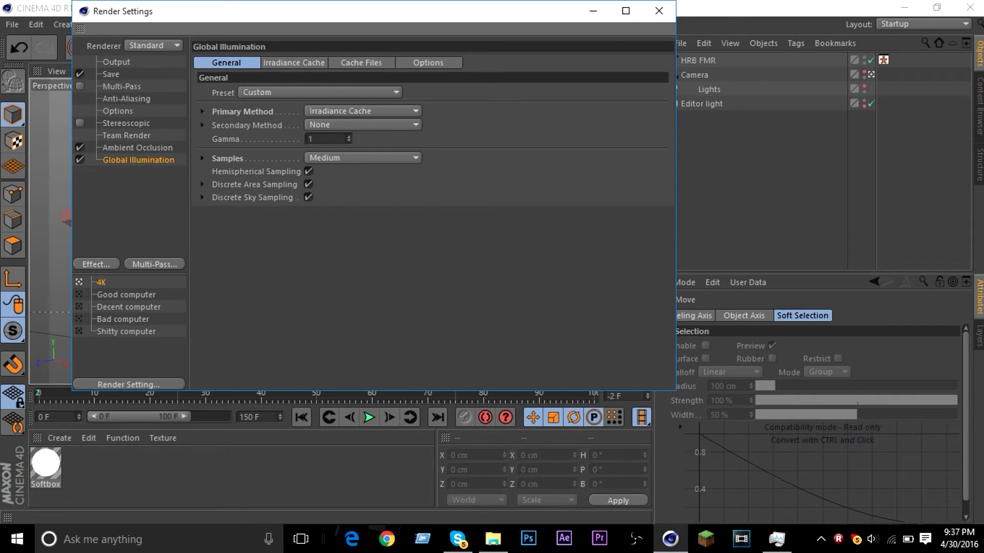
pyautogui.click(363, 158)
pyautogui.click(358, 230)
# - Set the render's save file to XpertAndrew OUTRO in the Renders folder under Pictures, and close the render settings
pyautogui.click(111, 75)
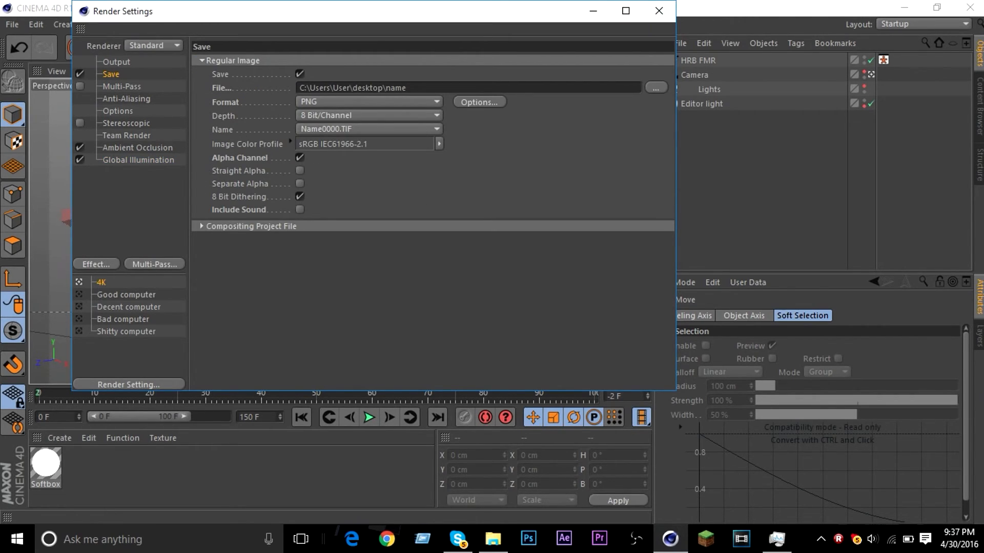
pyautogui.click(656, 88)
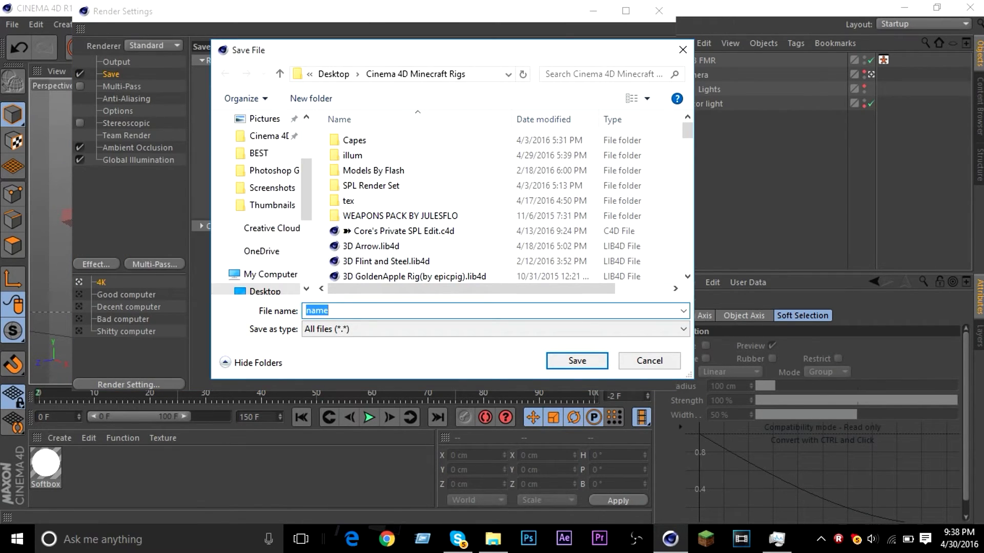
pyautogui.press('BackSpace')
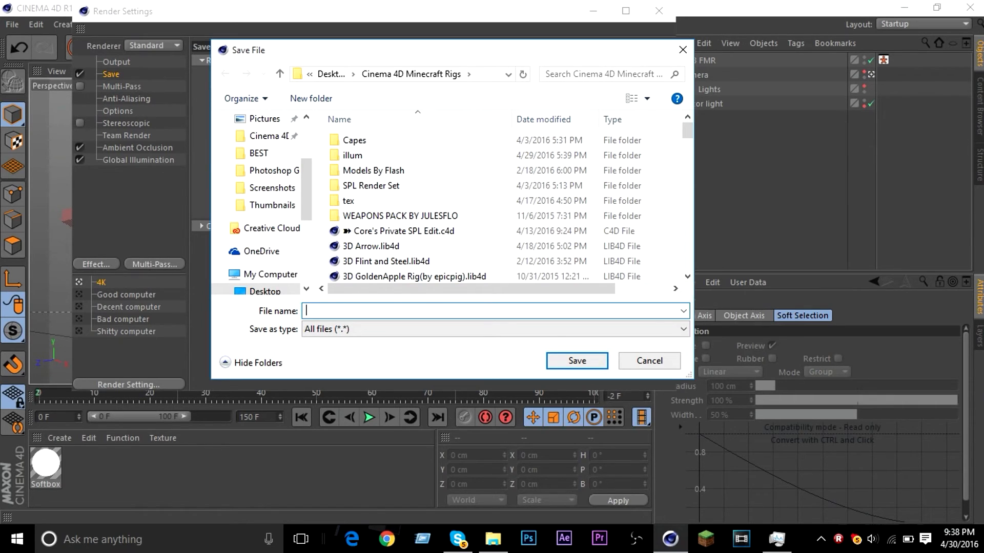
pyautogui.click(265, 119)
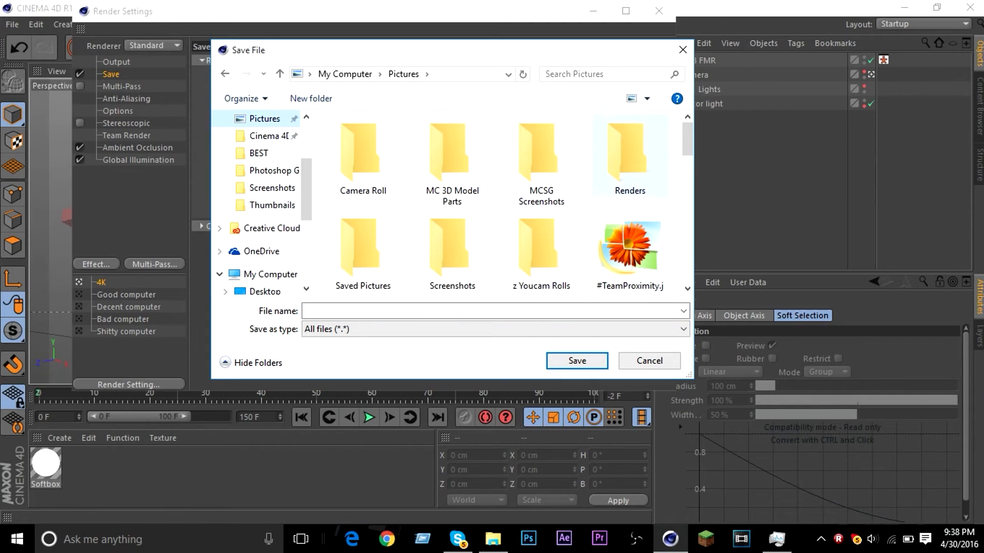
pyautogui.doubleClick(630, 154)
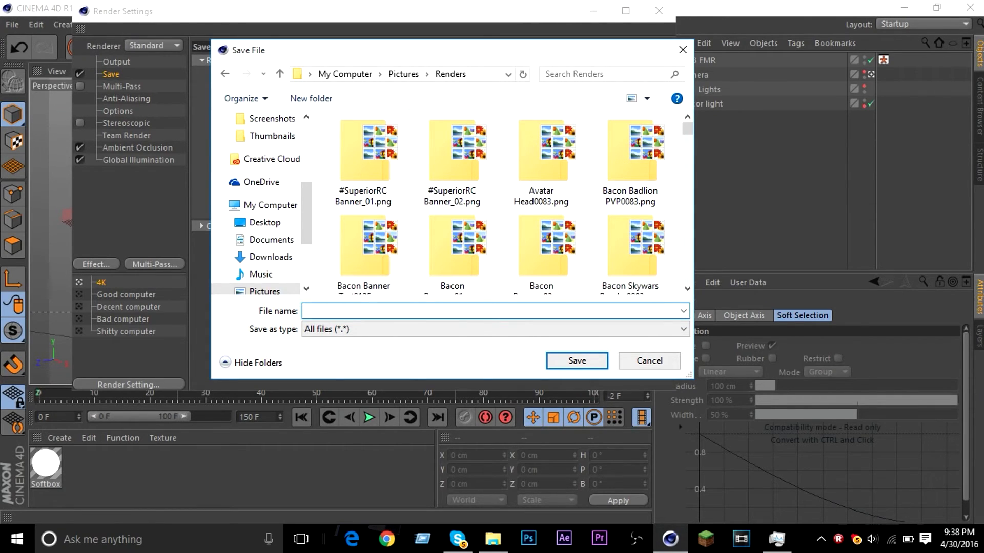
pyautogui.write('XpertA')
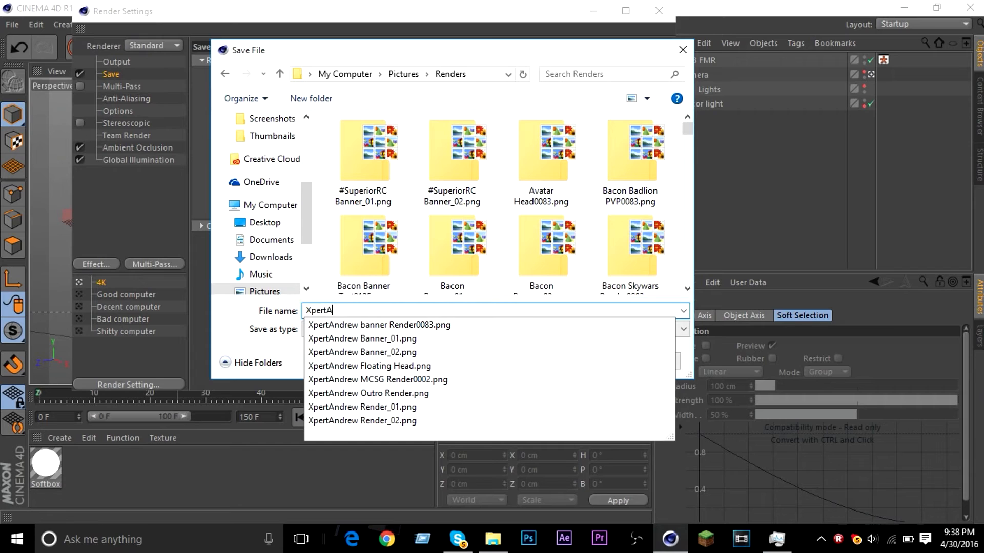
pyautogui.write('ndrew OUTR')
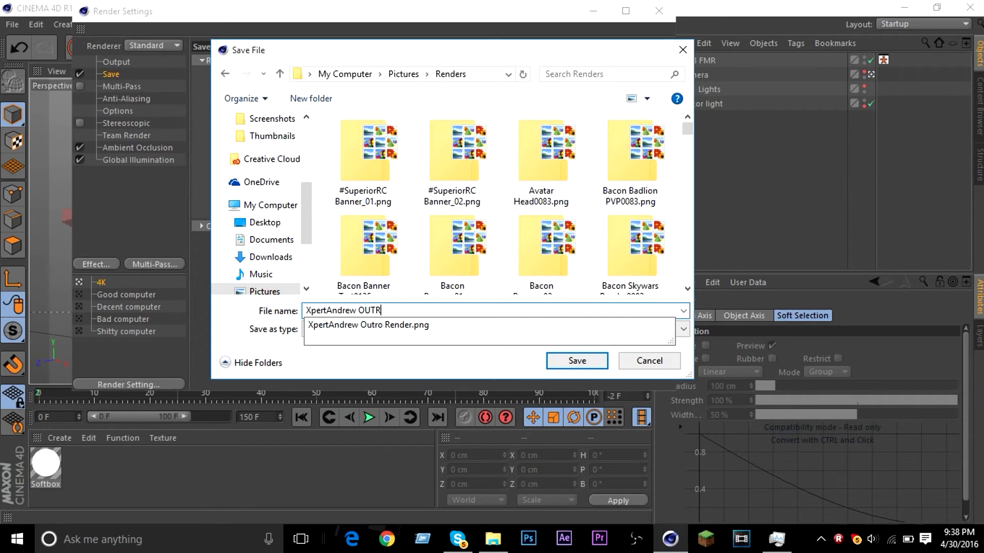
pyautogui.write('O')
pyautogui.press('Return')
pyautogui.click(659, 10)
# - Start and cancel a quick viewport render, and render the posed rig to the Picture Viewer
pyautogui.moveTo(632, 70); pyautogui.dragTo(618, 74)
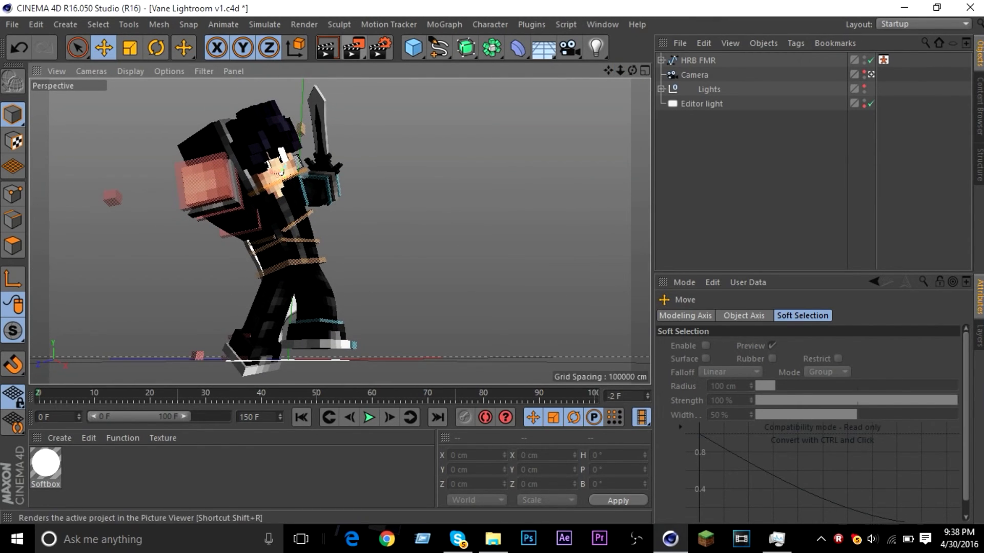
pyautogui.click(327, 47)
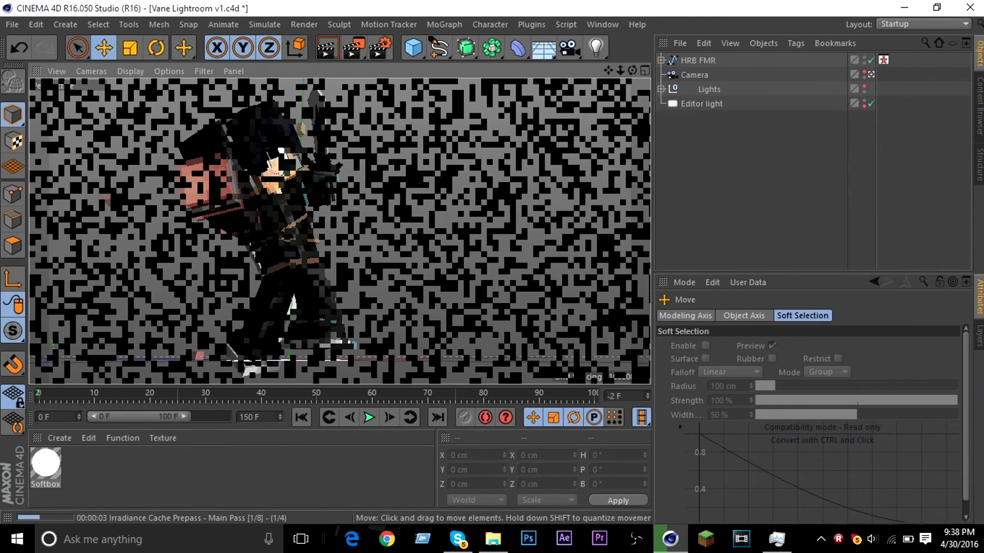
pyautogui.press('Escape')
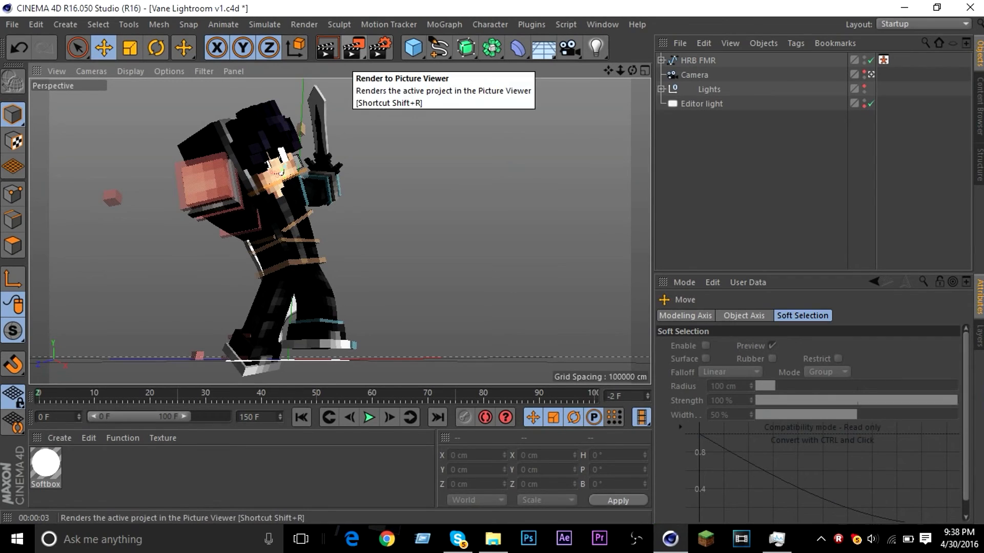
pyautogui.click(352, 48)
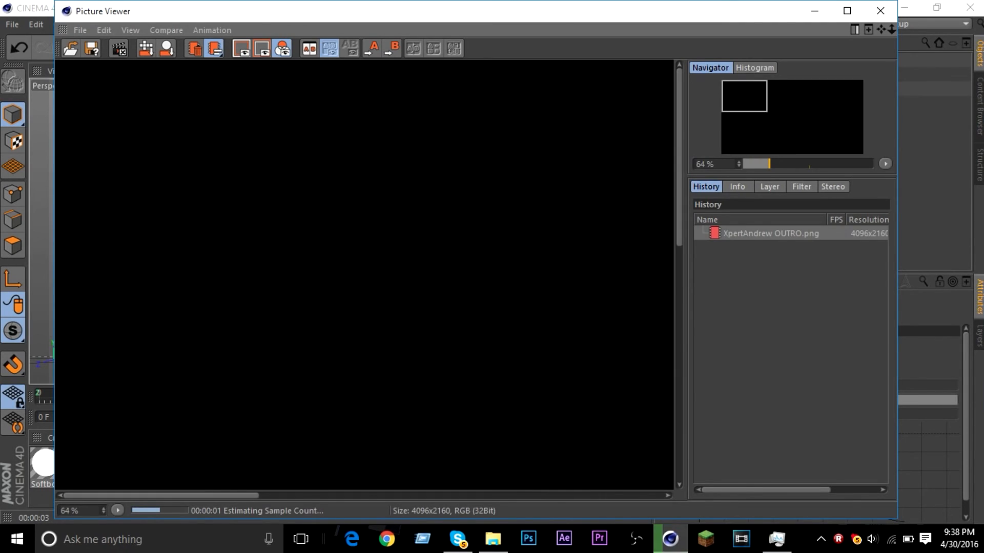
pyautogui.scroll(1, 364, 276)
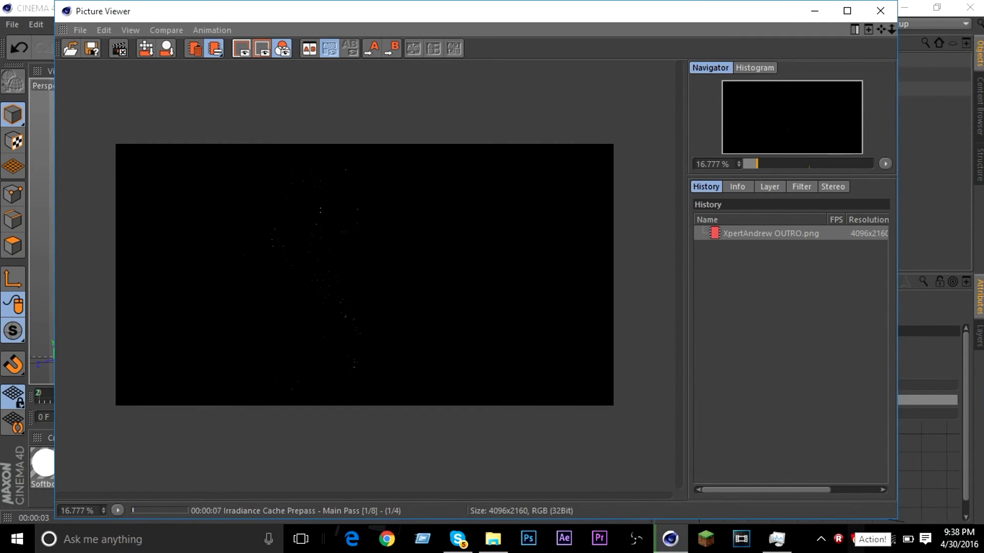
# - Switch to the Action! recorder and look through the saved video recordings
pyautogui.rightClick(843, 540)
pyautogui.click(877, 516)
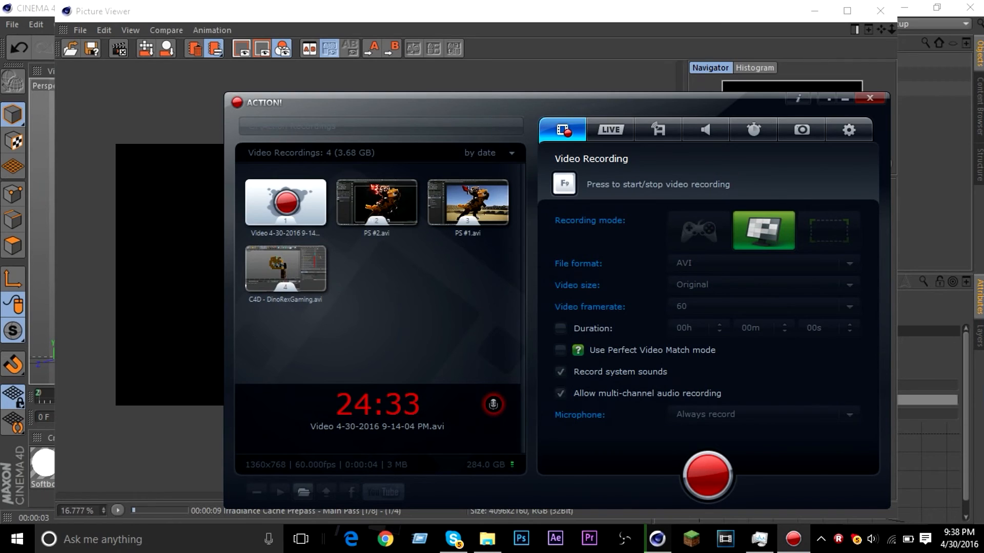
pyautogui.rightClick(445, 265)
pyautogui.click(397, 261)
pyautogui.rightClick(396, 260)
pyautogui.click(392, 261)
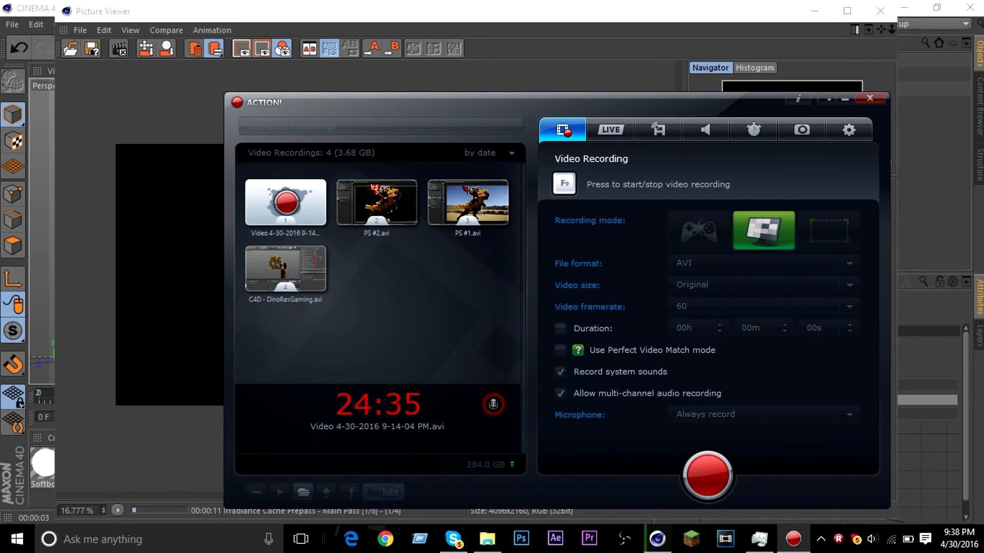
pyautogui.click(468, 203)
pyautogui.click(286, 270)
pyautogui.click(377, 203)
pyautogui.click(286, 204)
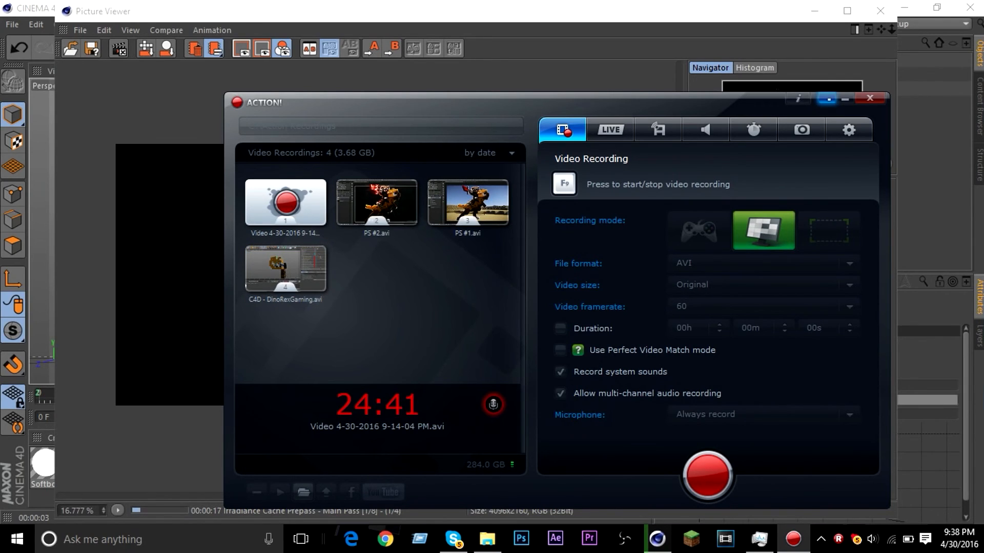
pyautogui.click(827, 98)
pyautogui.rightClick(838, 539)
pyautogui.click(876, 506)
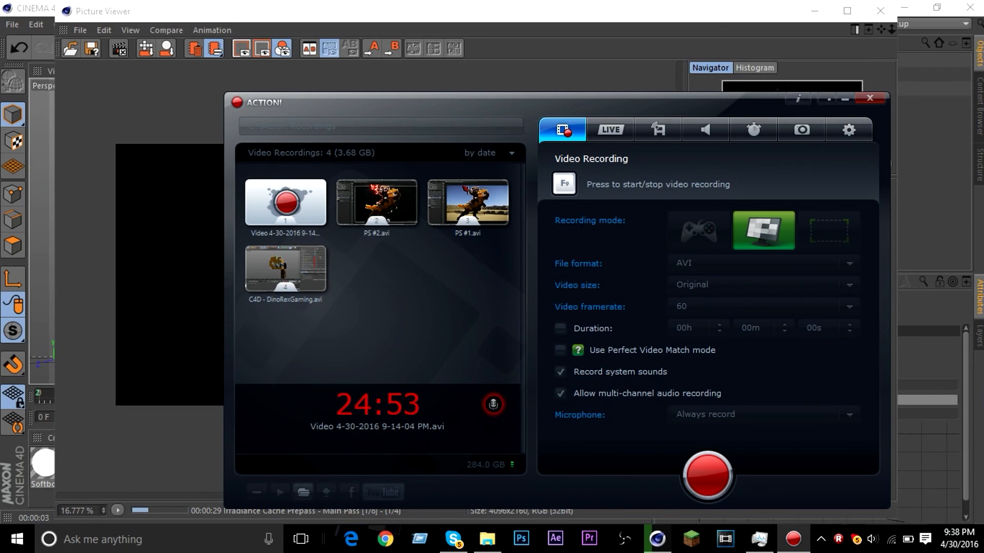
pyautogui.click(827, 99)
pyautogui.rightClick(839, 539)
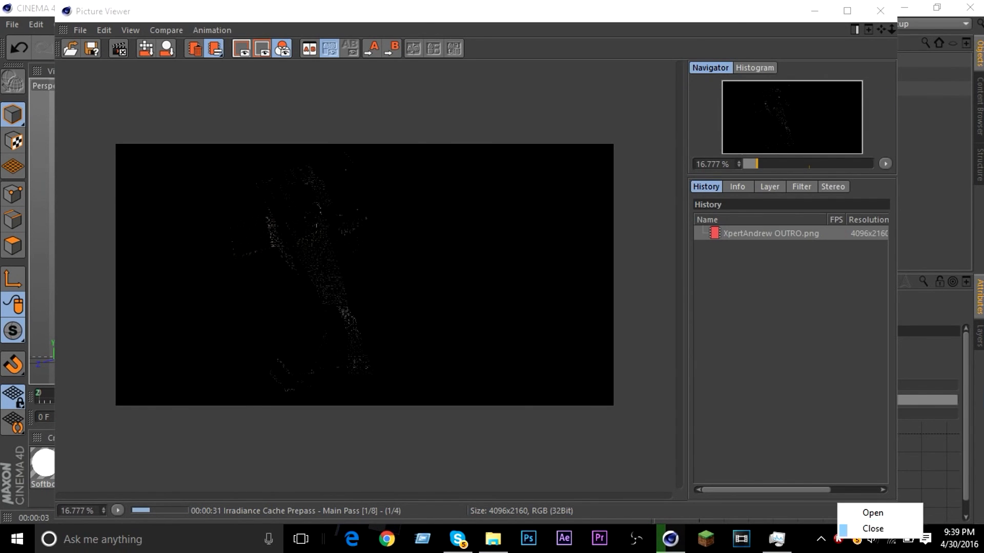
pyautogui.click(873, 513)
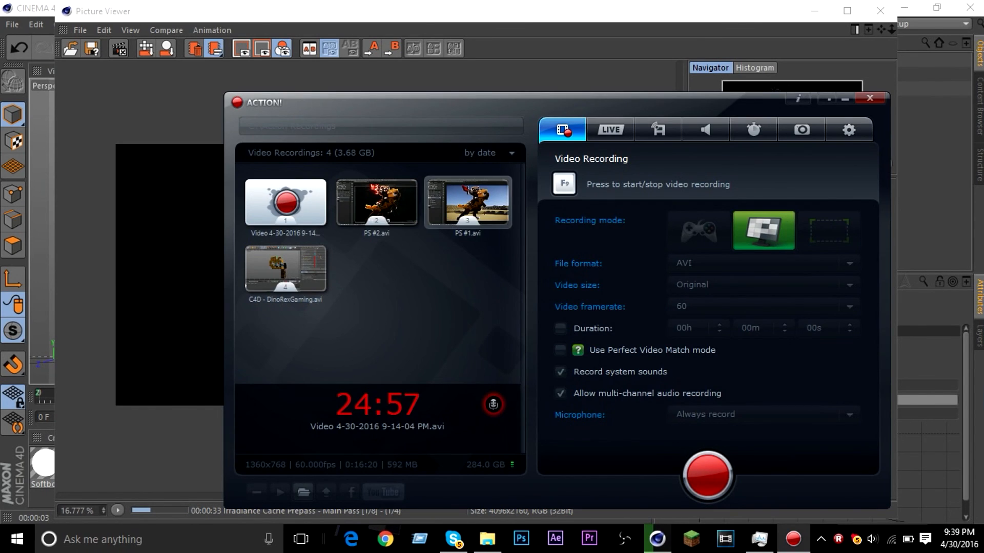
# - Check the file options for the C4D - DinoRexGaming.avi recording, and browse the other recordings, ending on PS #2.avi
pyautogui.rightClick(365, 232)
pyautogui.rightClick(259, 207)
pyautogui.rightClick(254, 276)
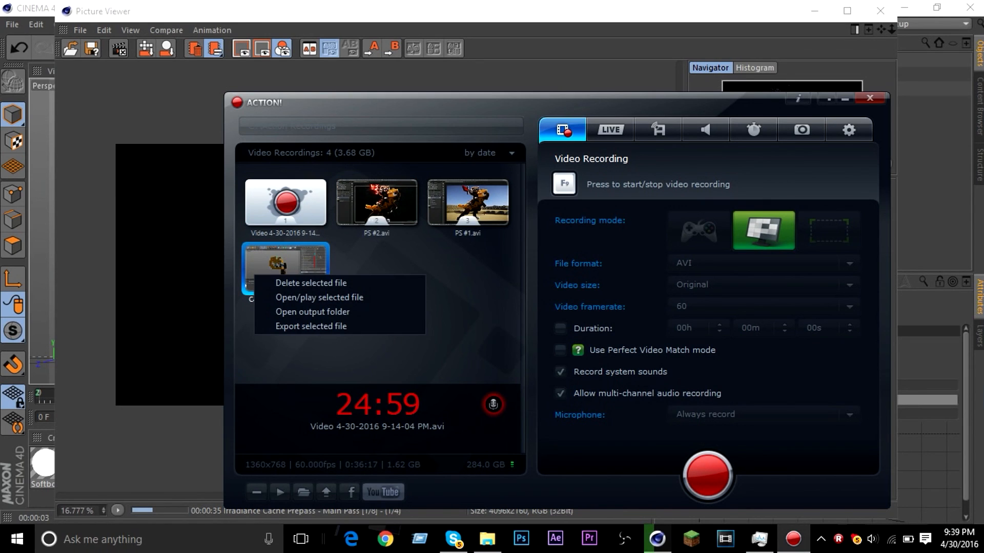
pyautogui.click(445, 297)
pyautogui.click(377, 205)
pyautogui.click(286, 205)
pyautogui.click(286, 269)
pyautogui.click(377, 205)
pyautogui.click(467, 205)
pyautogui.click(376, 205)
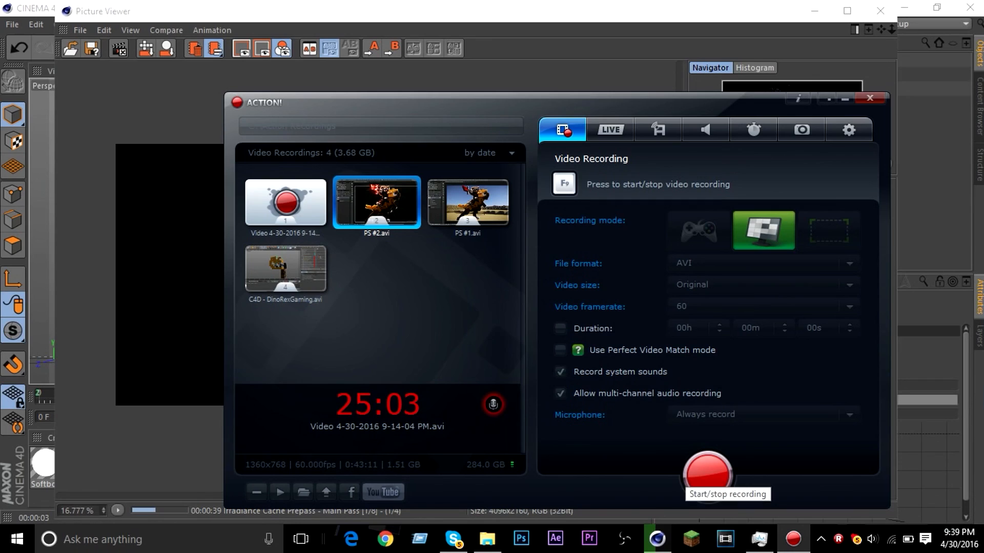